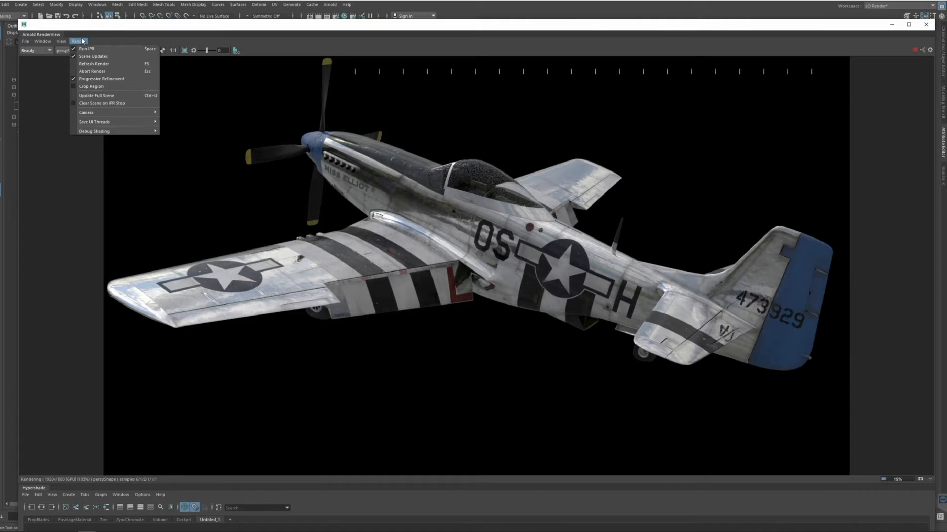
# Store a snapshot of the current aircraft render and display the render at 1:1 scale
pyautogui.click(82, 40)
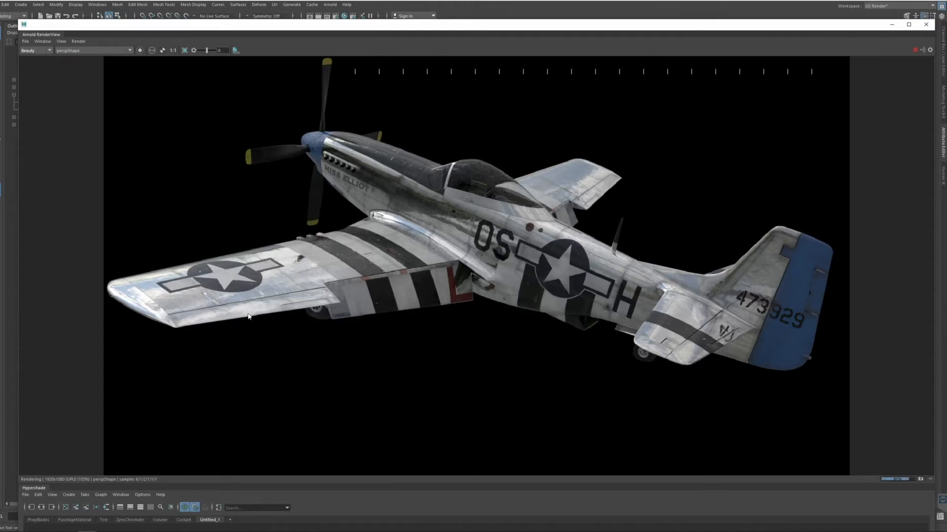
pyautogui.click(81, 42)
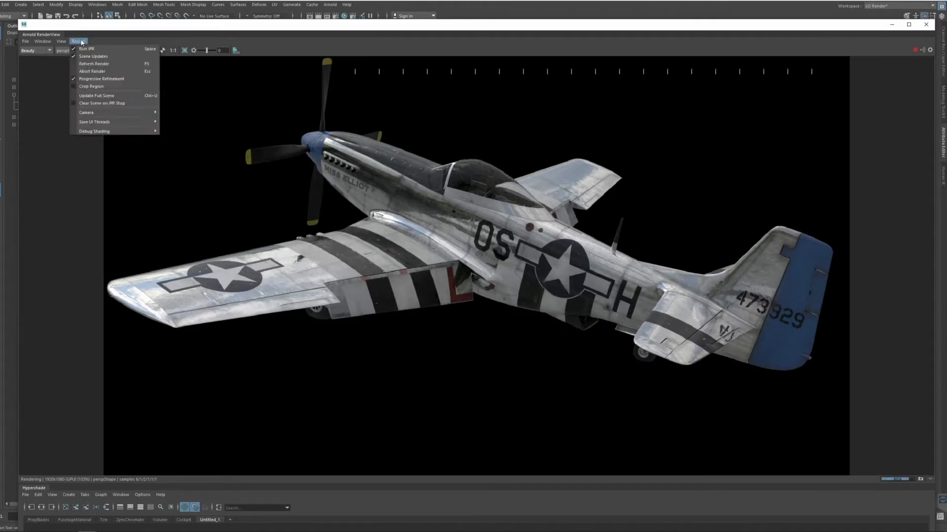
pyautogui.click(61, 41)
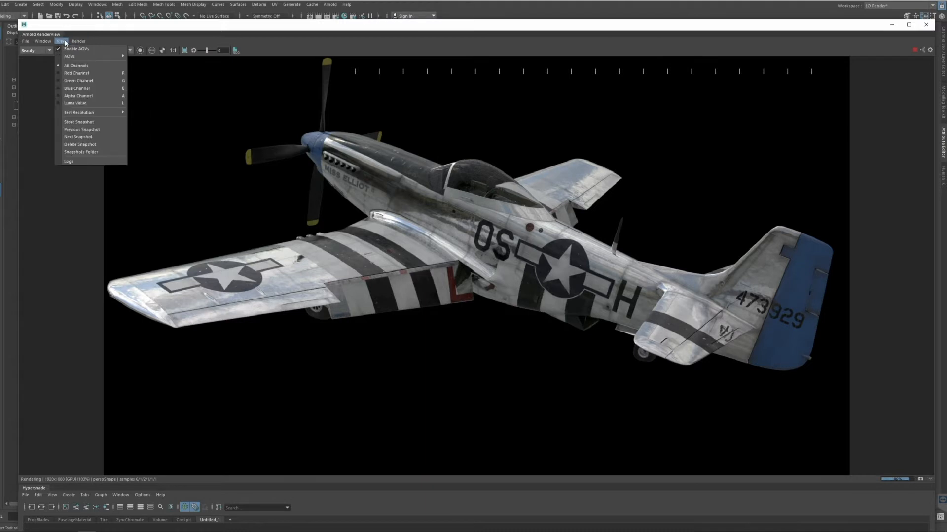
pyautogui.click(74, 121)
pyautogui.moveTo(156, 29); pyautogui.dragTo(148, 20)
pyautogui.click(165, 42)
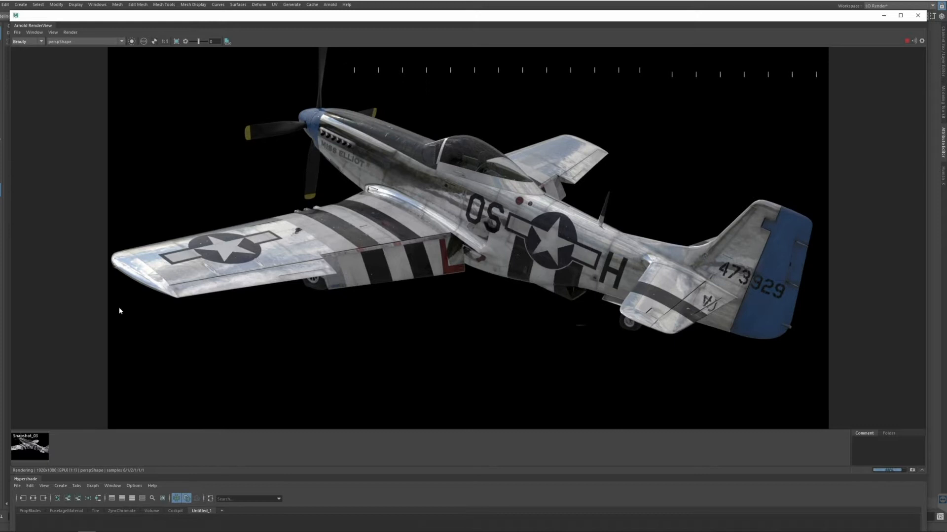
# Compare the stored snapshot with the live render of the aircraft
pyautogui.click(35, 441)
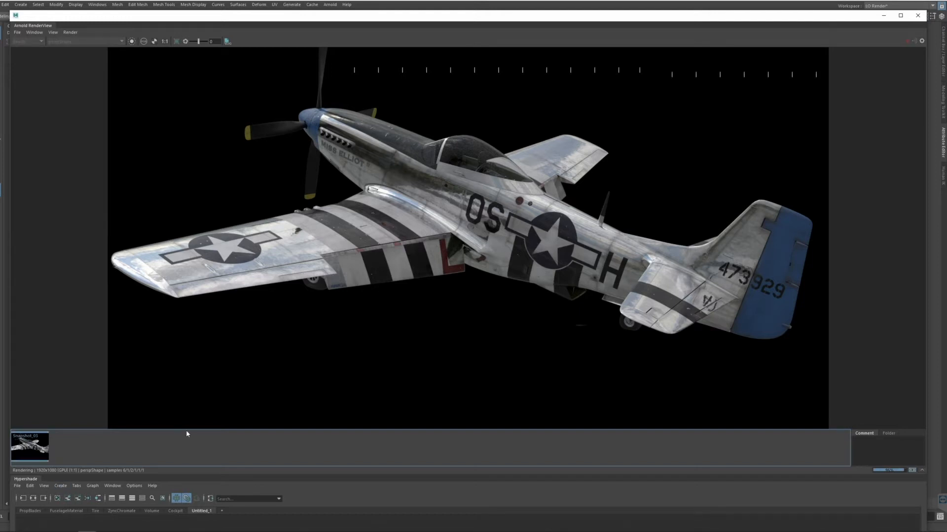
pyautogui.click(40, 458)
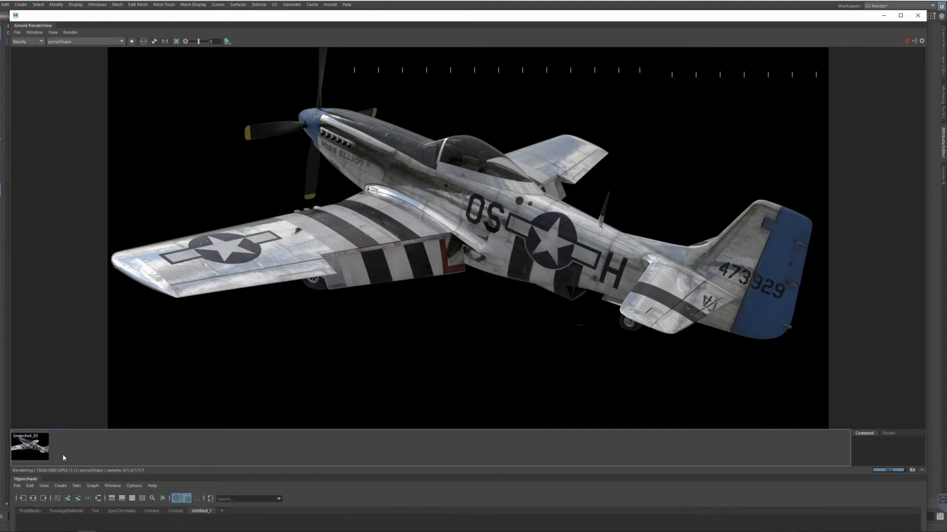
pyautogui.click(41, 454)
pyautogui.click(38, 448)
# Move the render window off the viewport and create a new perspective camera for the viewport
pyautogui.moveTo(458, 23); pyautogui.dragTo(451, 438)
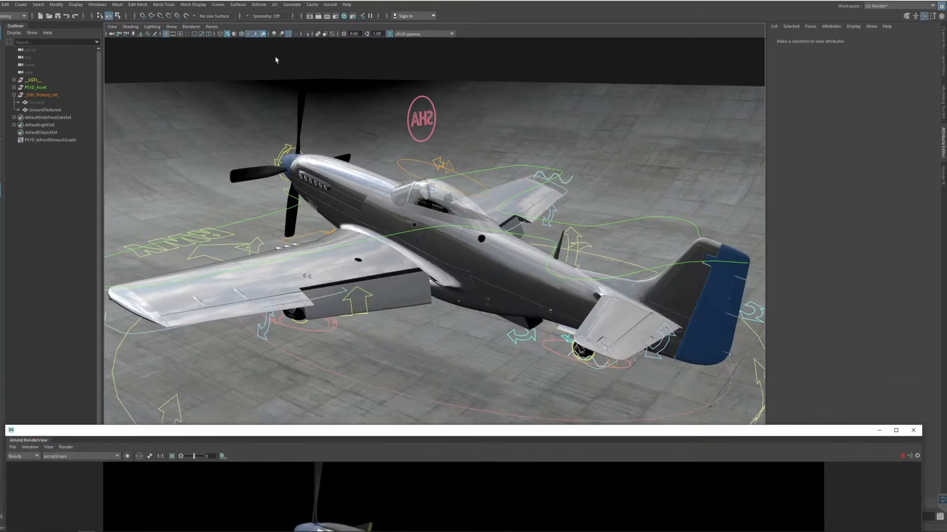
pyautogui.click(211, 27)
pyautogui.moveTo(223, 35)
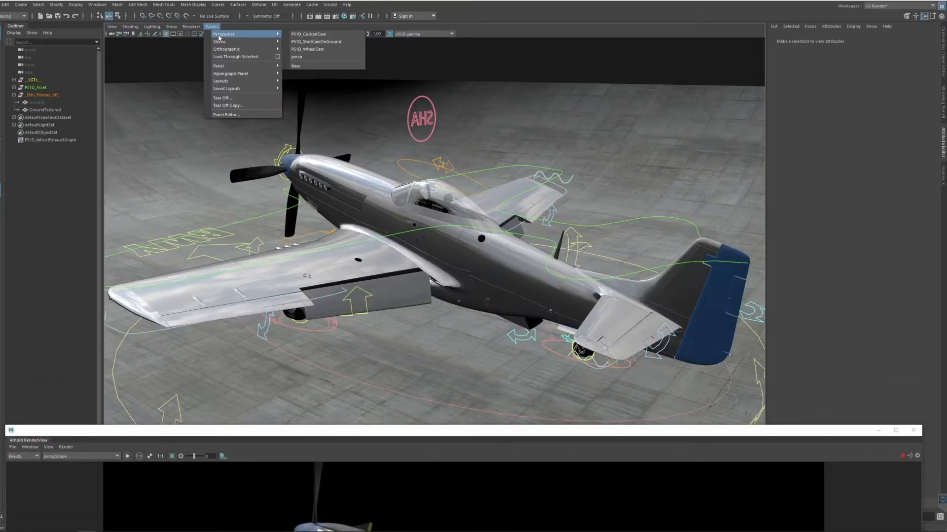
pyautogui.click(310, 66)
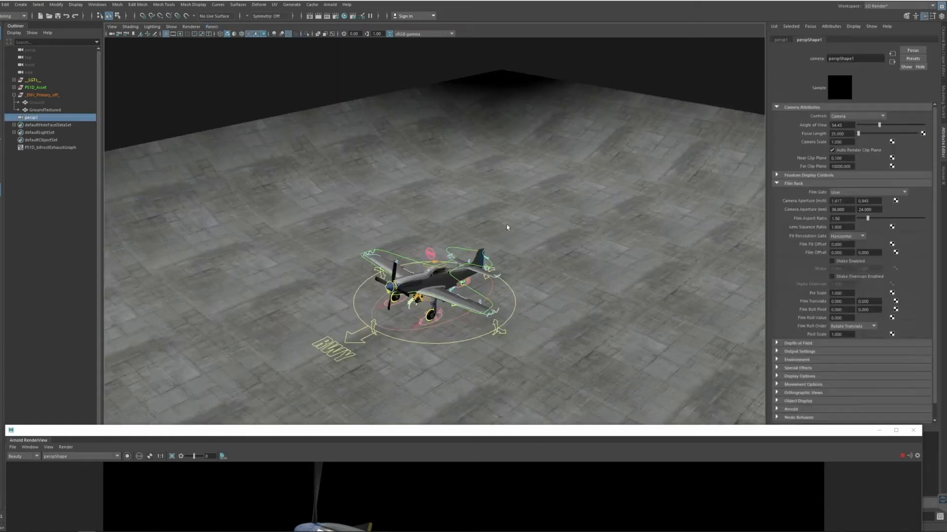
# Select the SHA shader control above the aircraft and show its attributes in the Channel Box
pyautogui.keyDown('alt'); pyautogui.moveTo(364, 285); pyautogui.dragTo(445, 328, button='right'); pyautogui.keyUp('alt')
pyautogui.keyDown('alt'); pyautogui.moveTo(445, 328); pyautogui.dragTo(442, 314); pyautogui.keyUp('alt')
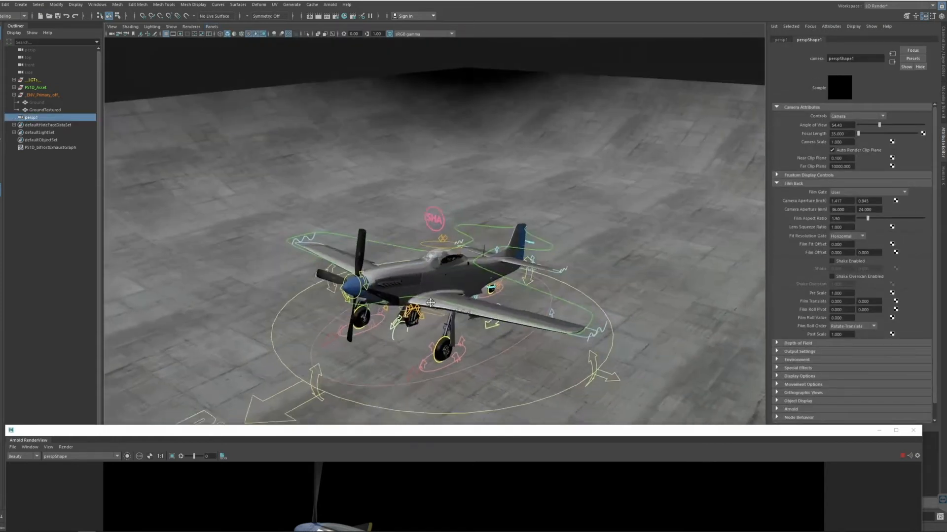
pyautogui.keyDown('alt'); pyautogui.moveTo(442, 314); pyautogui.dragTo(425, 325, button='right'); pyautogui.keyUp('alt')
pyautogui.keyDown('alt'); pyautogui.moveTo(425, 326); pyautogui.dragTo(460, 320); pyautogui.keyUp('alt')
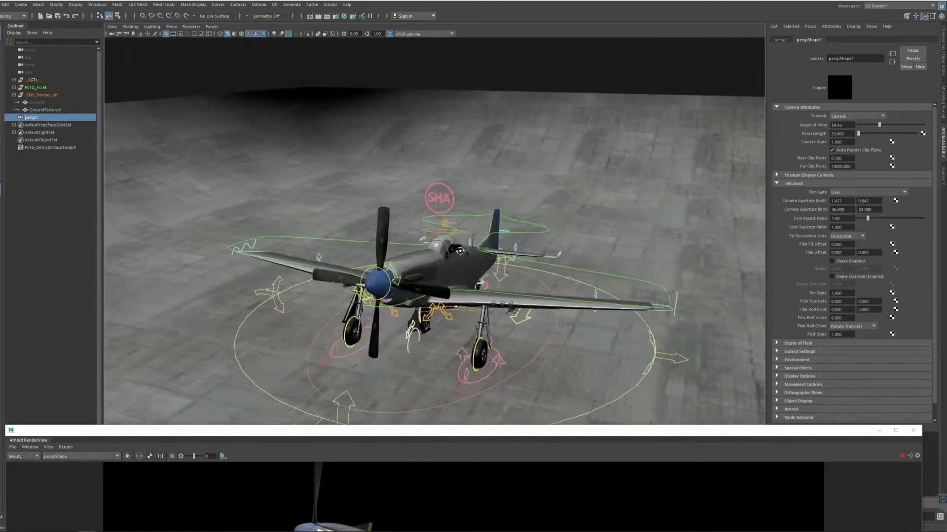
pyautogui.keyDown('alt'); pyautogui.moveTo(464, 251); pyautogui.dragTo(474, 141); pyautogui.keyUp('alt')
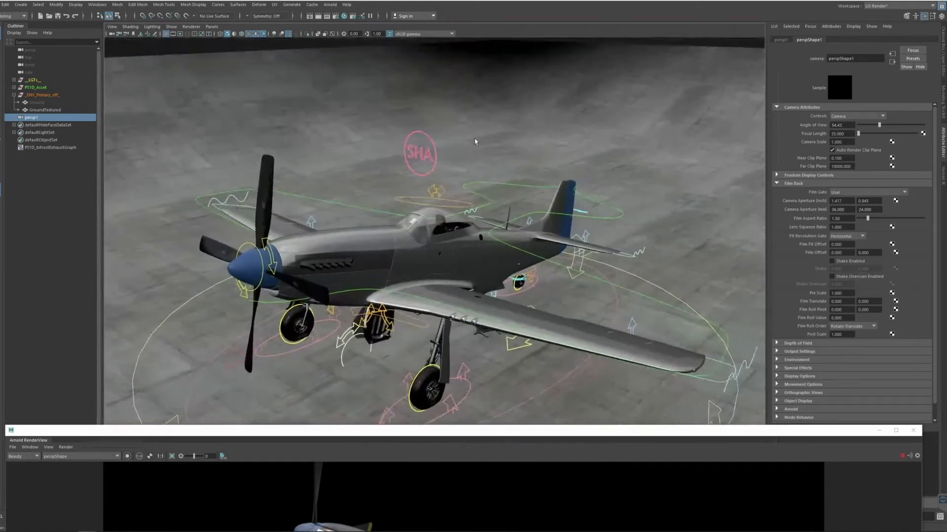
pyautogui.click(424, 156)
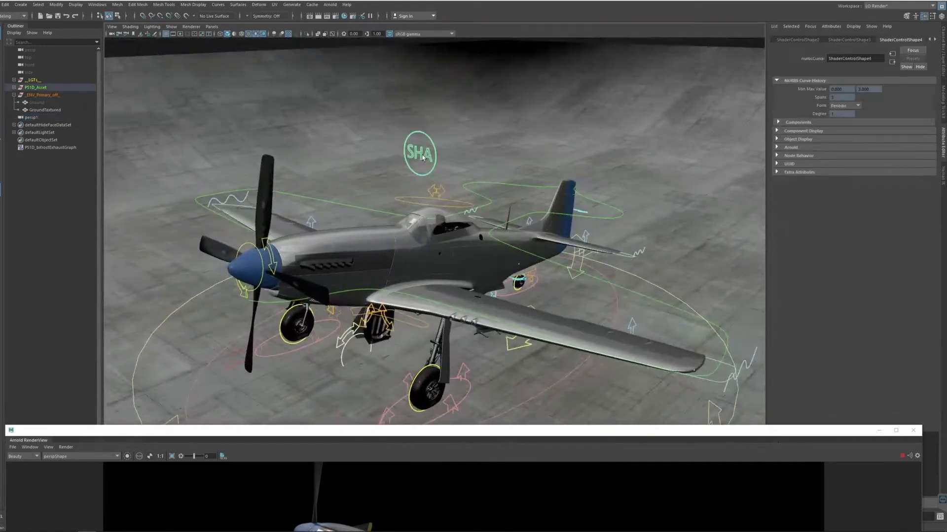
pyautogui.click(942, 44)
pyautogui.keyDown('alt'); pyautogui.moveTo(434, 218); pyautogui.dragTo(422, 178, button='middle'); pyautogui.keyUp('alt')
pyautogui.keyDown('alt'); pyautogui.moveTo(488, 165); pyautogui.dragTo(462, 162); pyautogui.keyUp('alt')
pyautogui.keyDown('alt'); pyautogui.moveTo(536, 168); pyautogui.dragTo(531, 190, button='middle'); pyautogui.keyUp('alt')
pyautogui.keyDown('alt'); pyautogui.moveTo(401, 140); pyautogui.dragTo(439, 141); pyautogui.keyUp('alt')
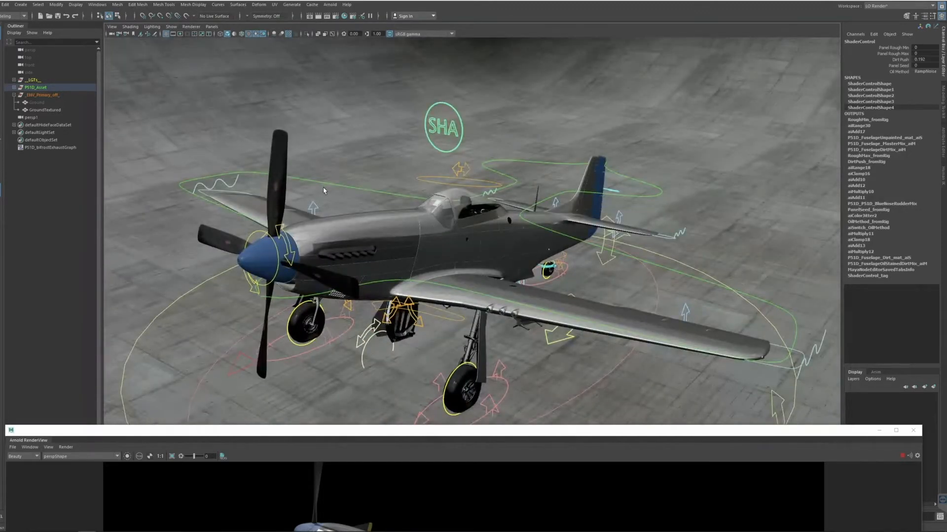
# Select the aircraft's master control and examine its Show Ground Controls and Show Shader Control attributes
pyautogui.click(344, 186)
pyautogui.click(344, 186)
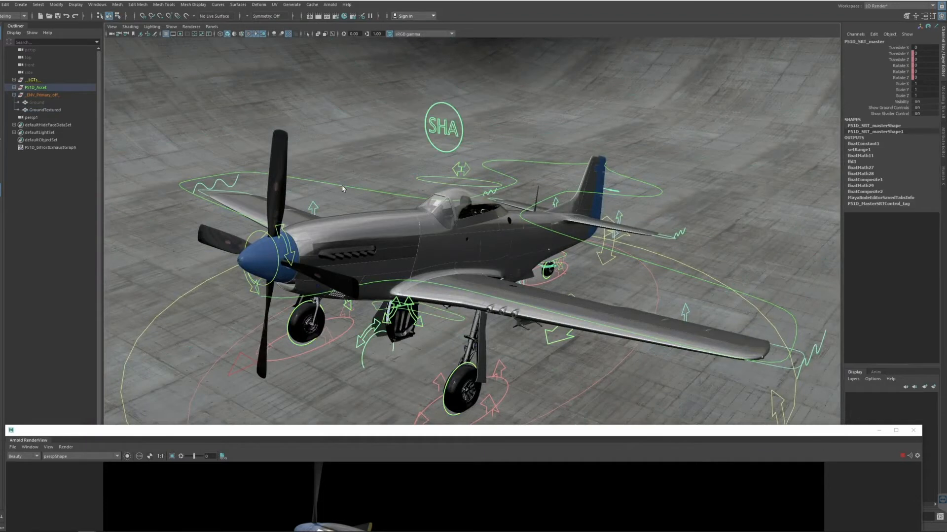
pyautogui.click(888, 108)
pyautogui.click(890, 114)
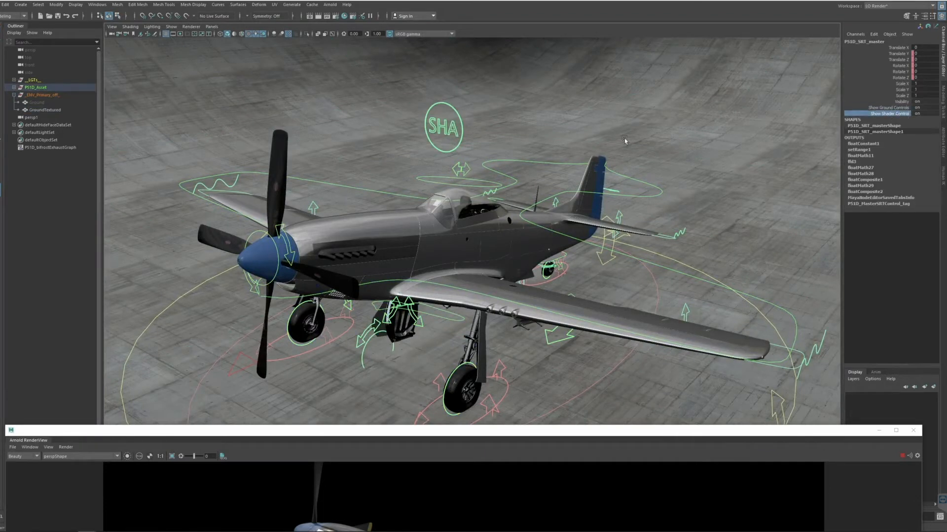
pyautogui.moveTo(625, 140); pyautogui.dragTo(935, 130, button='middle')
# Reselect the SHA shader control and arrange the render window so that both the render and the control can be seen
pyautogui.click(424, 132)
pyautogui.click(442, 131)
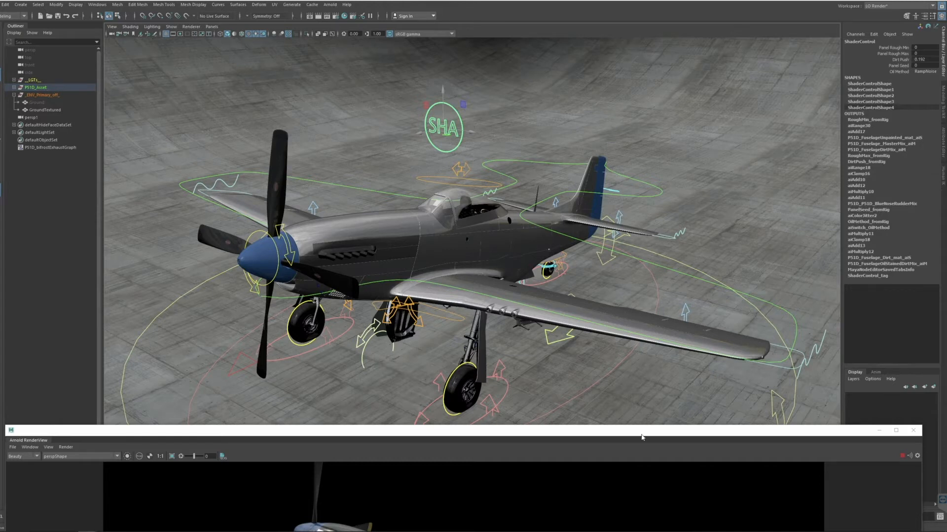
pyautogui.moveTo(640, 433); pyautogui.dragTo(662, 70)
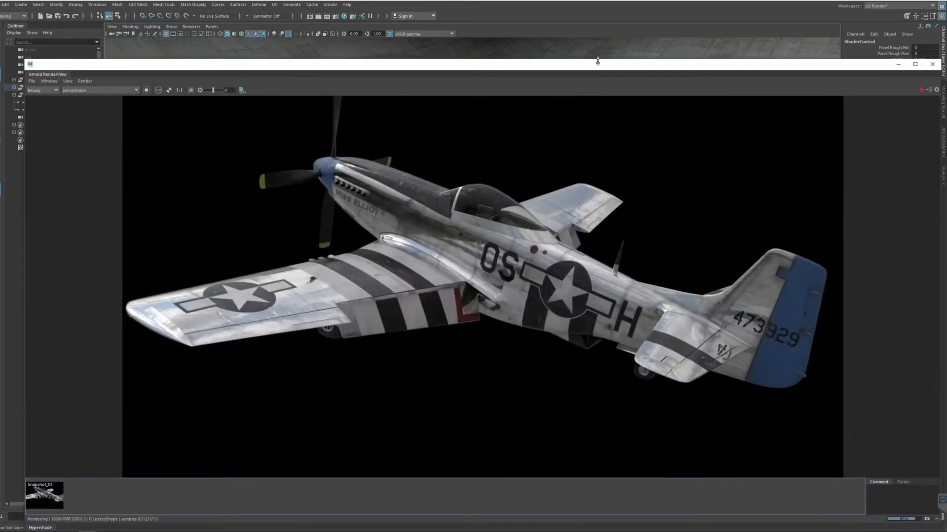
pyautogui.moveTo(598, 60); pyautogui.dragTo(598, 150)
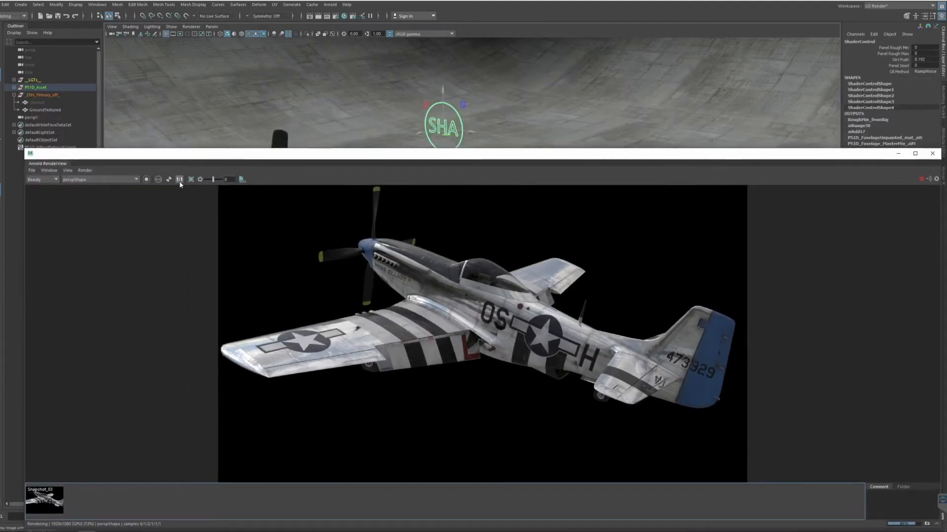
pyautogui.click(179, 180)
pyautogui.moveTo(382, 157); pyautogui.dragTo(360, 169)
pyautogui.keyDown('alt'); pyautogui.moveTo(373, 126); pyautogui.dragTo(372, 59, button='middle'); pyautogui.keyUp('alt')
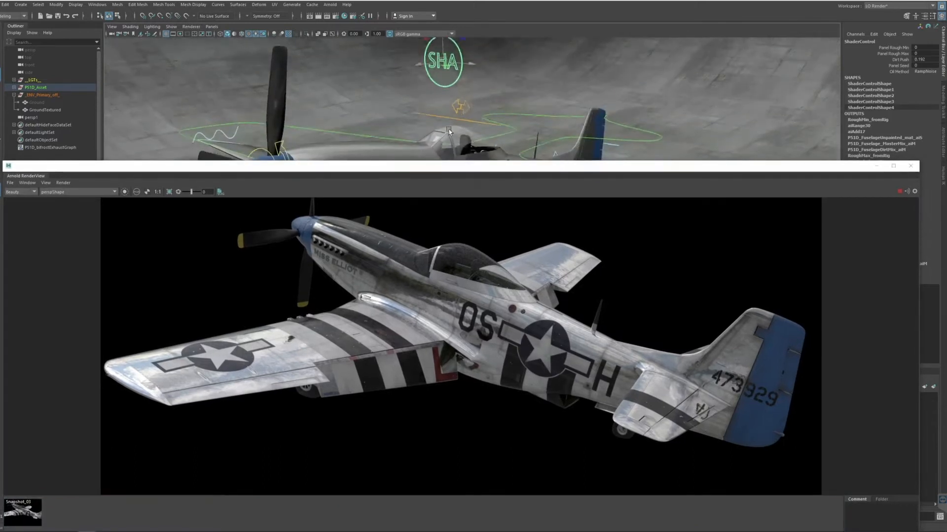
# Move and resize the render window to leave the Channel Box uncovered, and show the render at 1:1 scale
pyautogui.click(859, 36)
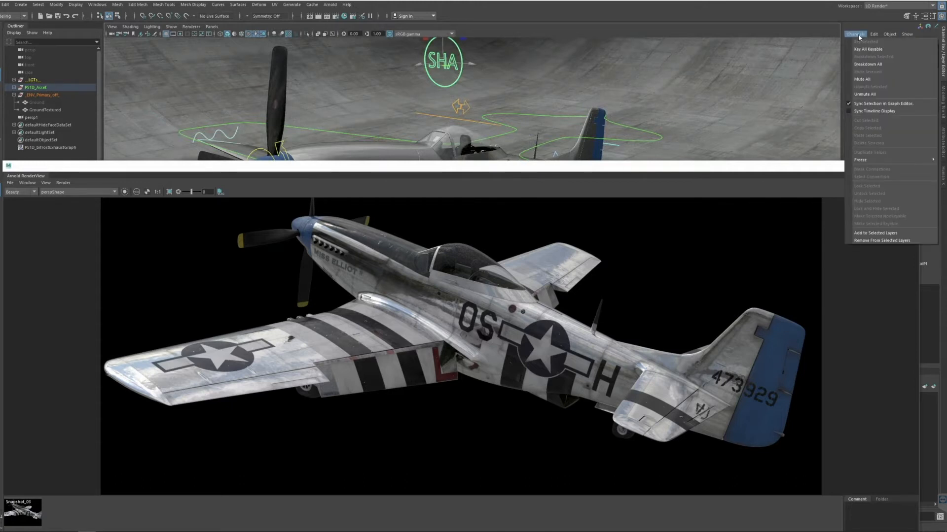
pyautogui.click(858, 38)
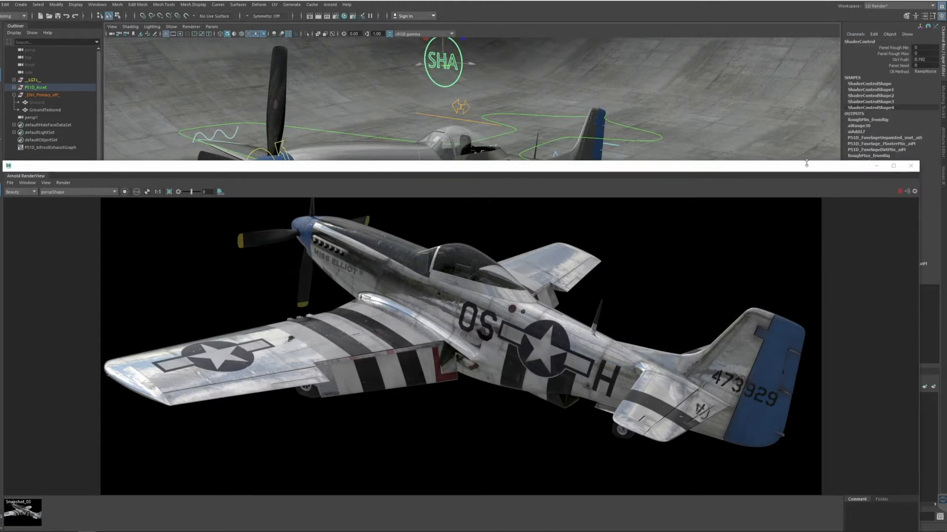
pyautogui.moveTo(804, 168); pyautogui.dragTo(797, 23)
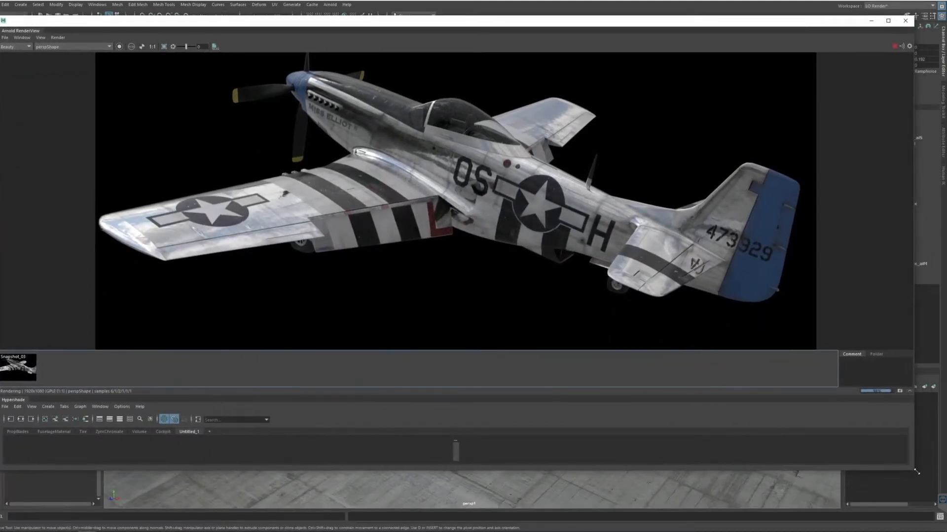
pyautogui.moveTo(916, 472); pyautogui.dragTo(837, 528)
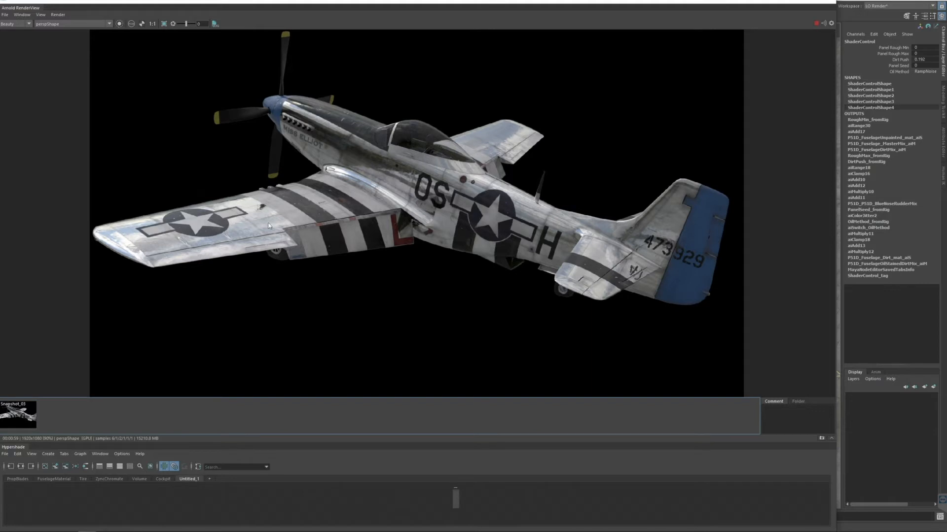
pyautogui.click(153, 23)
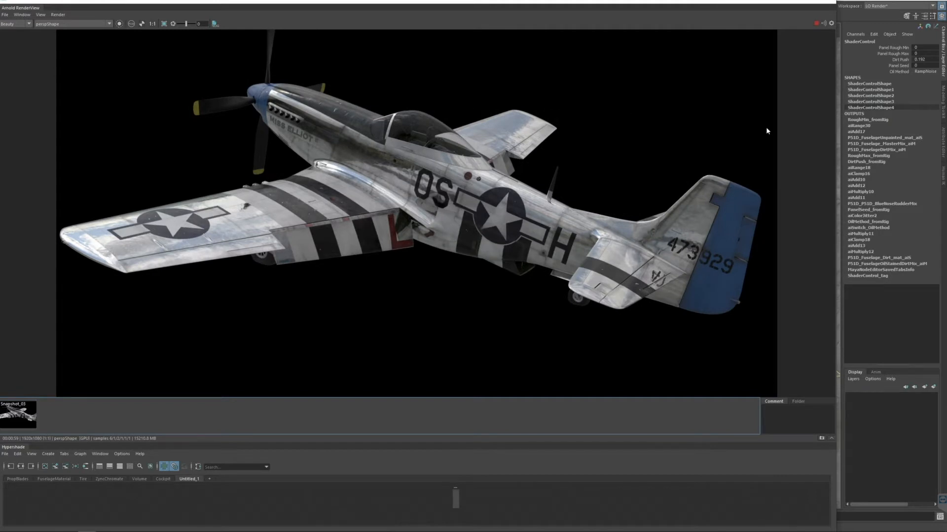
# Set both Panel Rough Min and Panel Rough Max of the shader control to 1
pyautogui.click(920, 53)
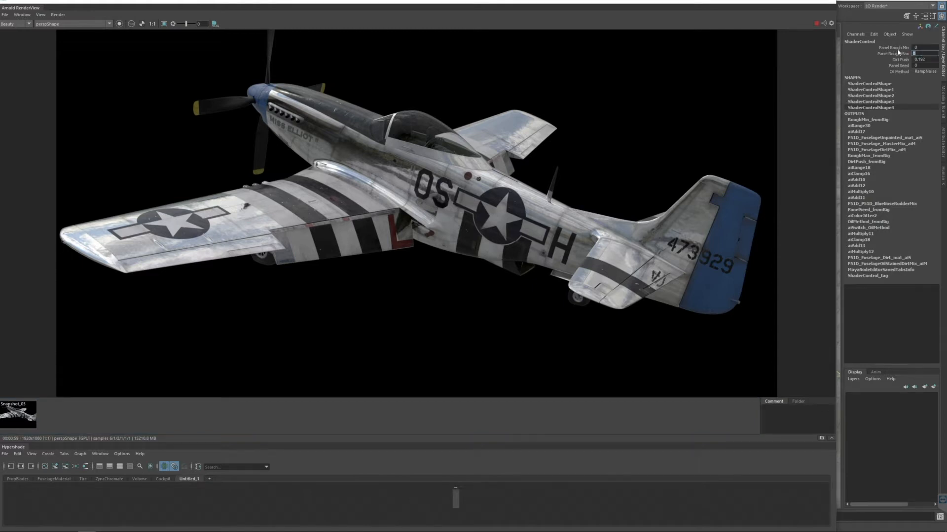
pyautogui.click(917, 48)
pyautogui.write('1')
pyautogui.click(920, 53)
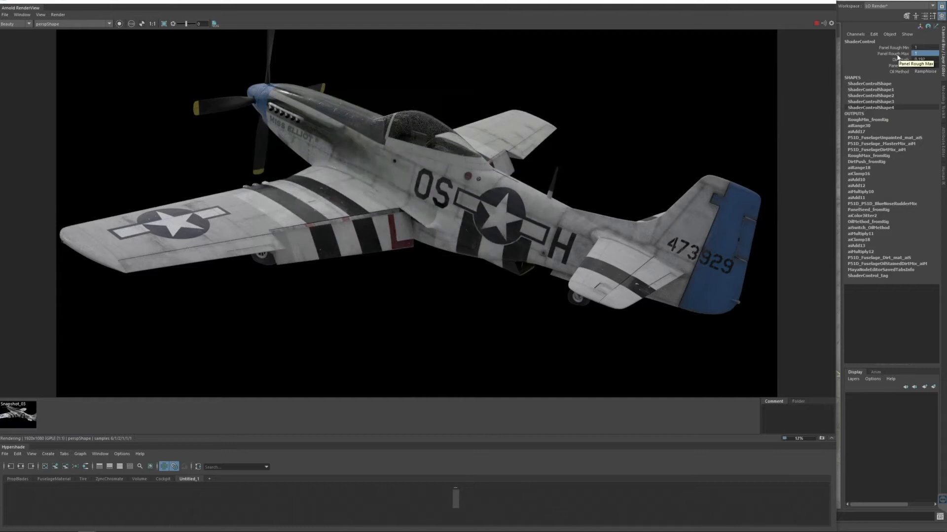
# Set both Panel Rough Min and Panel Rough Max to 0.5
pyautogui.click(914, 47)
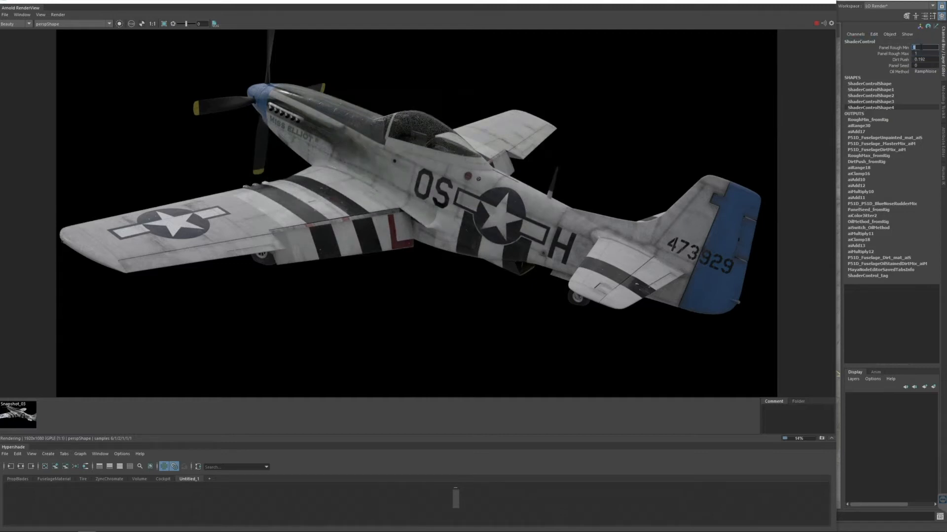
pyautogui.write('0.5')
pyautogui.press('Tab')
pyautogui.write('0.5')
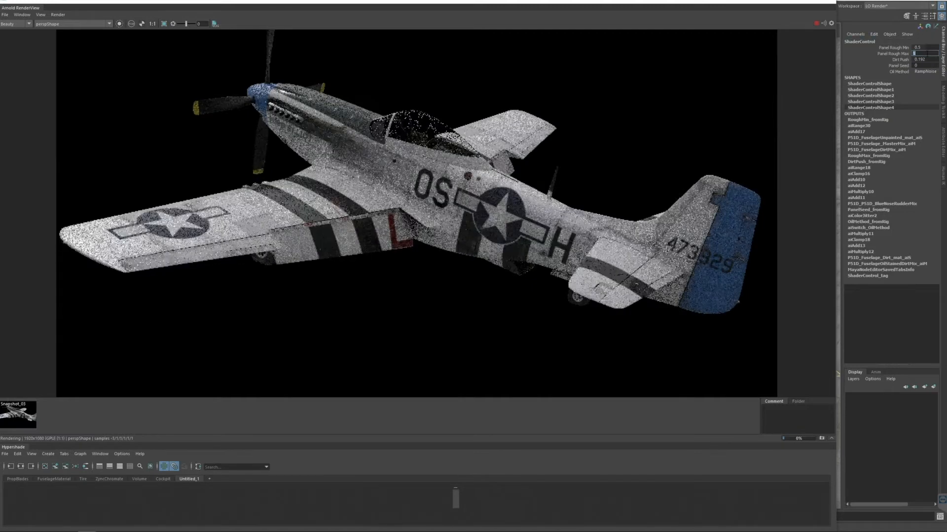
pyautogui.press('Return')
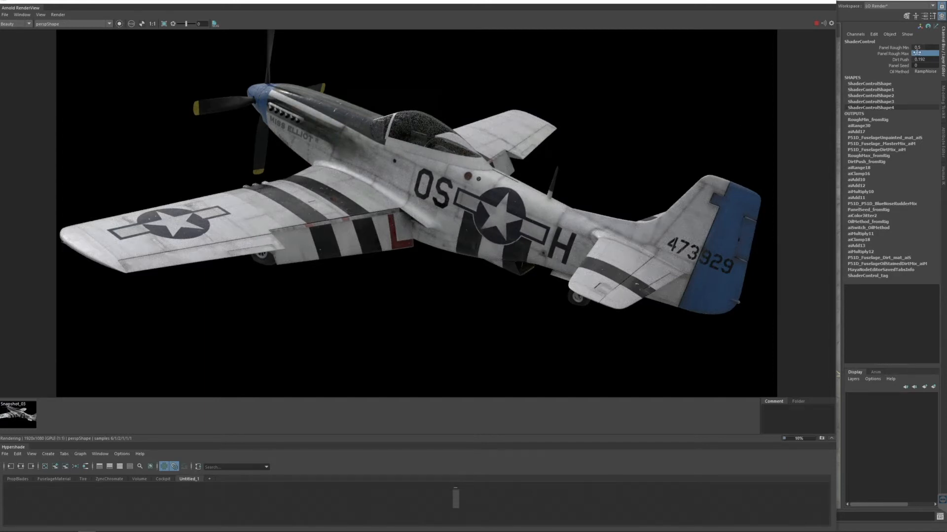
# Set both Panel Rough Min and Panel Rough Max to 0.3
pyautogui.moveTo(916, 53); pyautogui.dragTo(920, 61, button='middle')
pyautogui.click(915, 53)
pyautogui.click(922, 48)
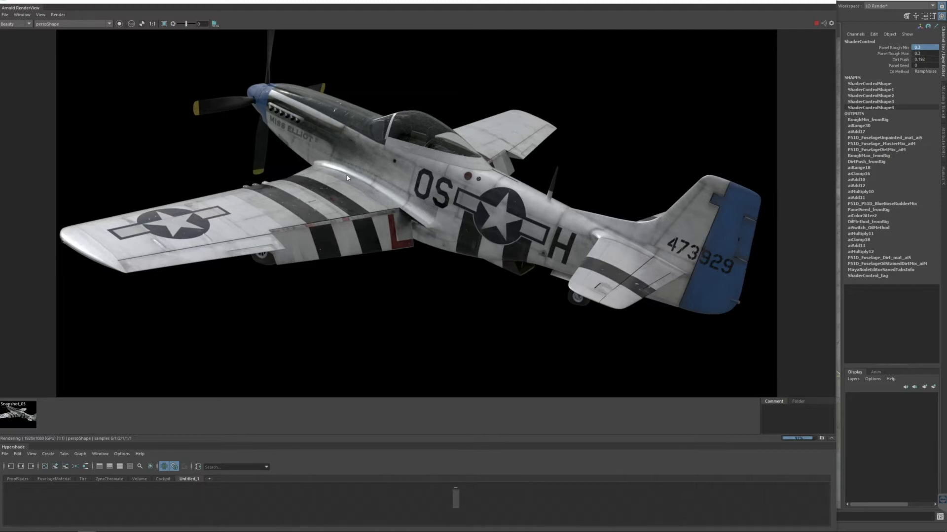
# Set Panel Rough Min to 0 and Panel Rough Max to 1 for the widest roughness range
pyautogui.click(915, 47)
pyautogui.write('0')
pyautogui.press('Return')
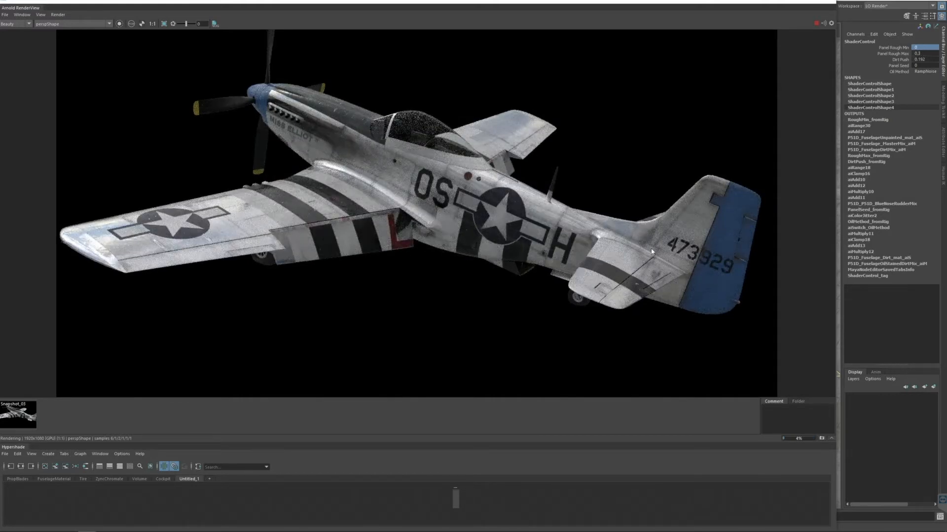
pyautogui.click(920, 54)
pyautogui.write('1')
pyautogui.press('Return')
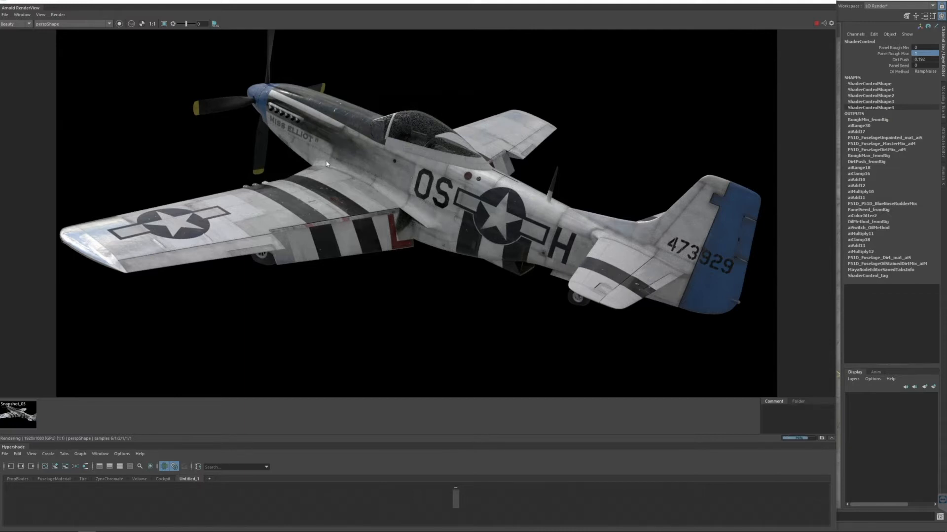
# Set Panel Rough Max to 0.5
pyautogui.doubleClick(920, 48)
pyautogui.click(923, 54)
pyautogui.press('Return')
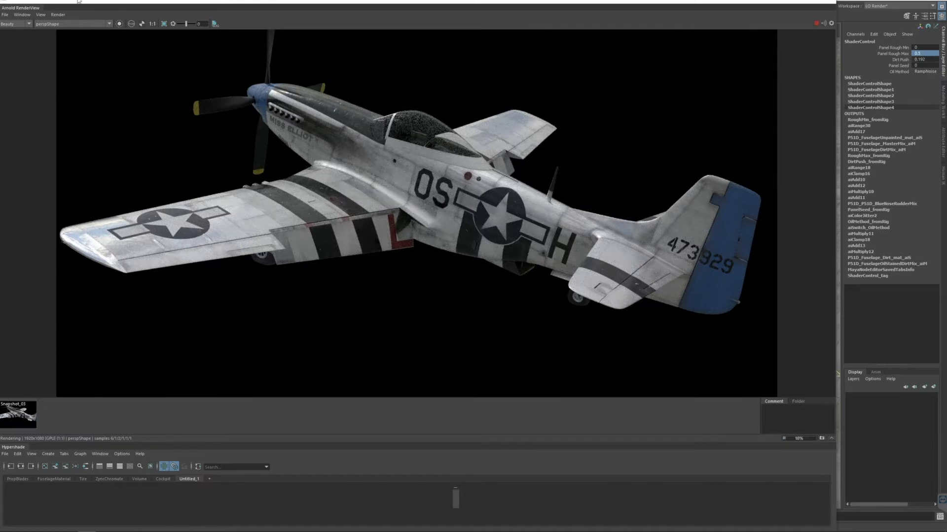
# Store a snapshot of the current render and compare it with Snapshot_03
pyautogui.click(43, 16)
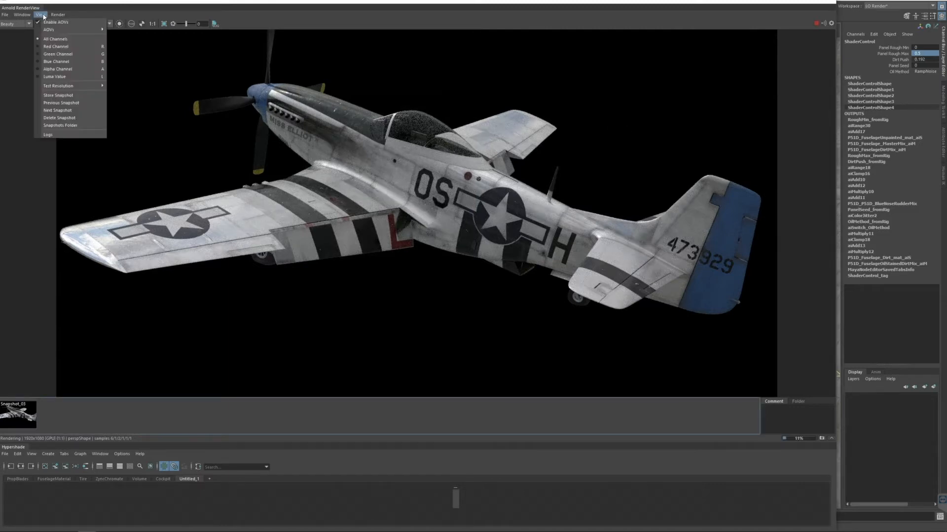
pyautogui.click(76, 95)
pyautogui.click(17, 418)
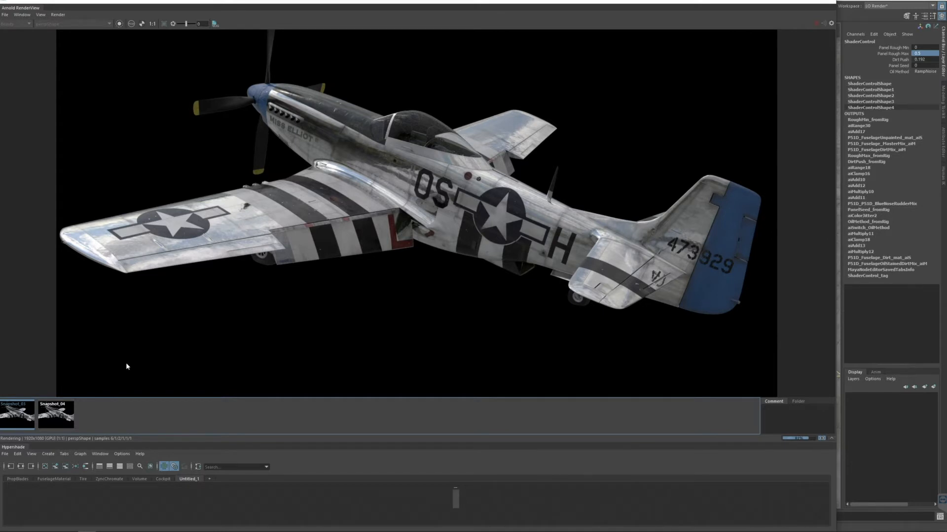
pyautogui.click(63, 415)
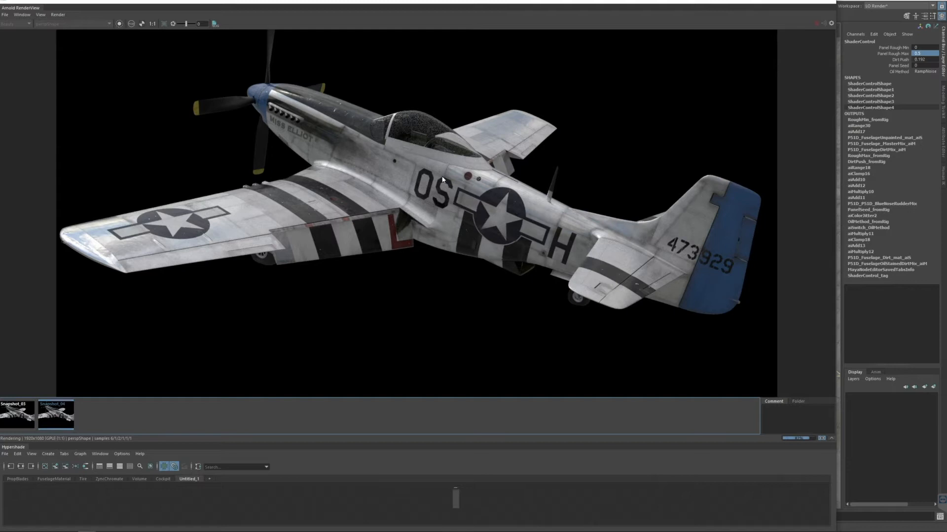
pyautogui.click(22, 417)
pyautogui.click(55, 417)
# Set Panel Rough Max to 0.25 and Panel Rough Min to 0.05
pyautogui.click(924, 53)
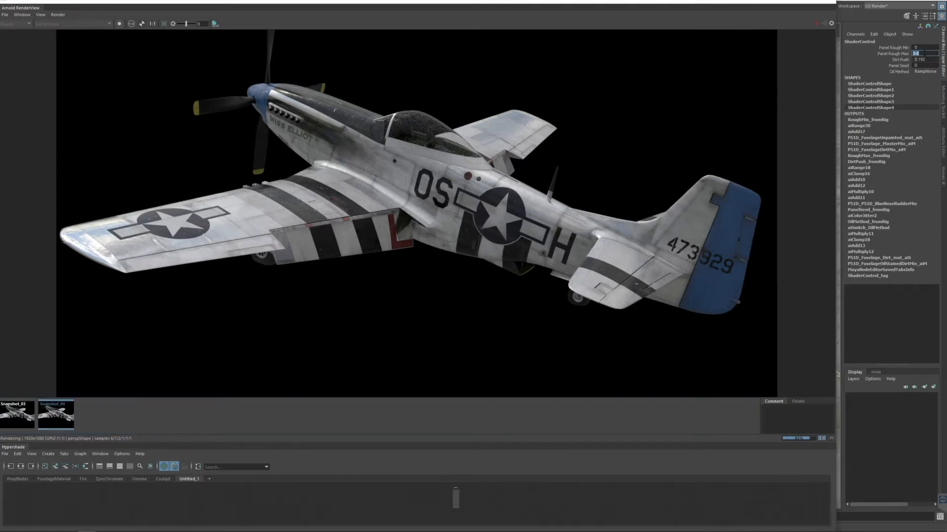
pyautogui.click(919, 53)
pyautogui.write('25')
pyautogui.click(924, 47)
pyautogui.write('0.05')
pyautogui.press('Return')
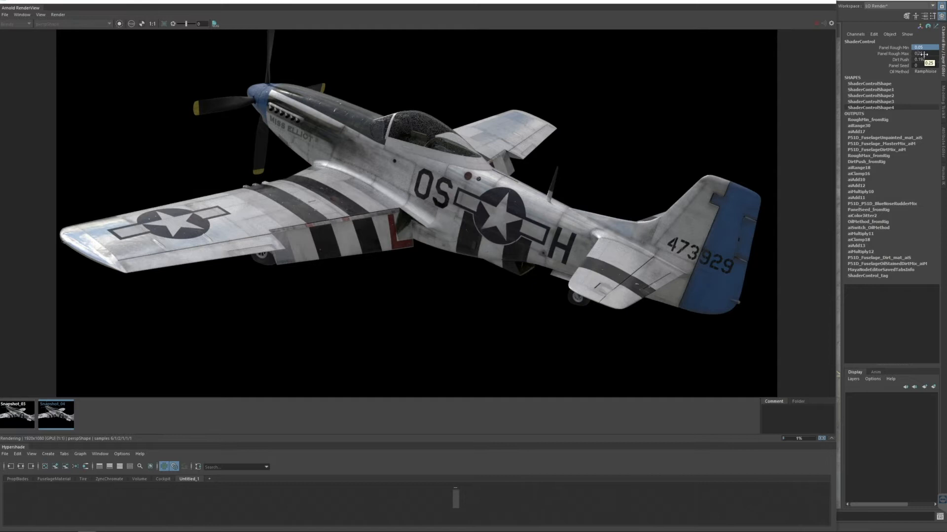
pyautogui.click(924, 53)
# Store a snapshot of the 0.05–0.25 roughness render, compare it with Snapshot_03 and Snapshot_04, and return to the live render
pyautogui.click(48, 16)
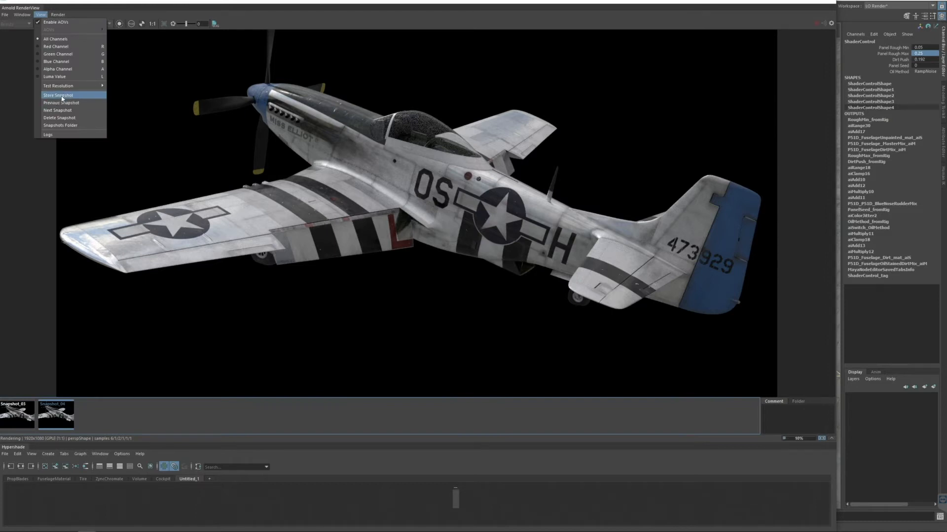
pyautogui.click(63, 95)
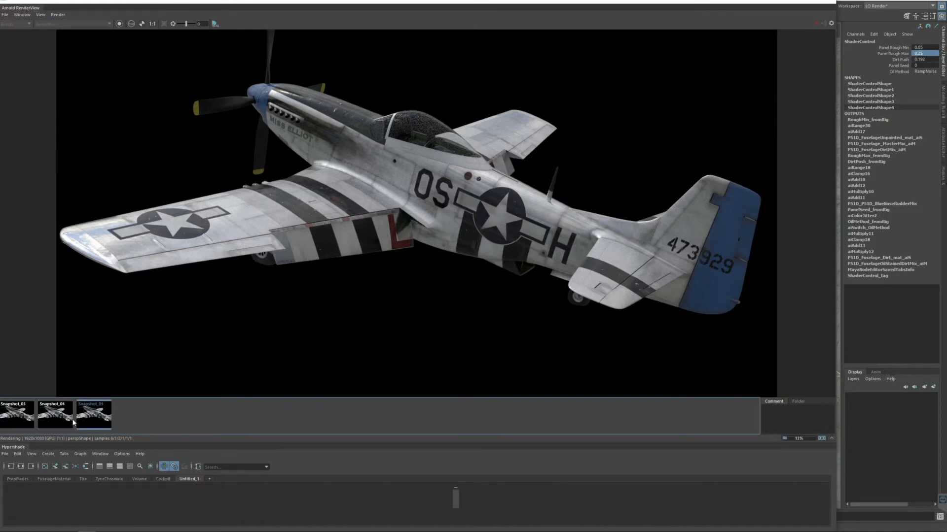
pyautogui.click(51, 418)
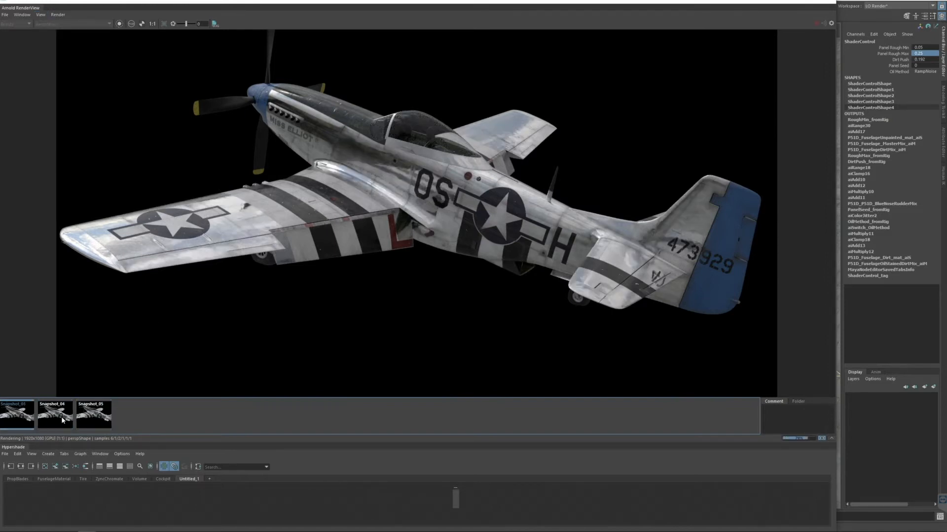
pyautogui.click(91, 416)
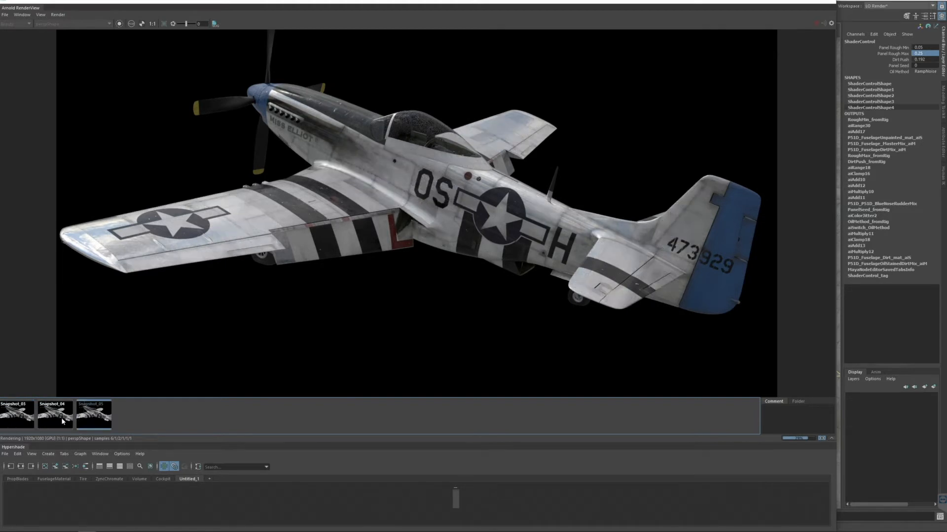
pyautogui.click(63, 422)
pyautogui.click(91, 423)
pyautogui.click(64, 422)
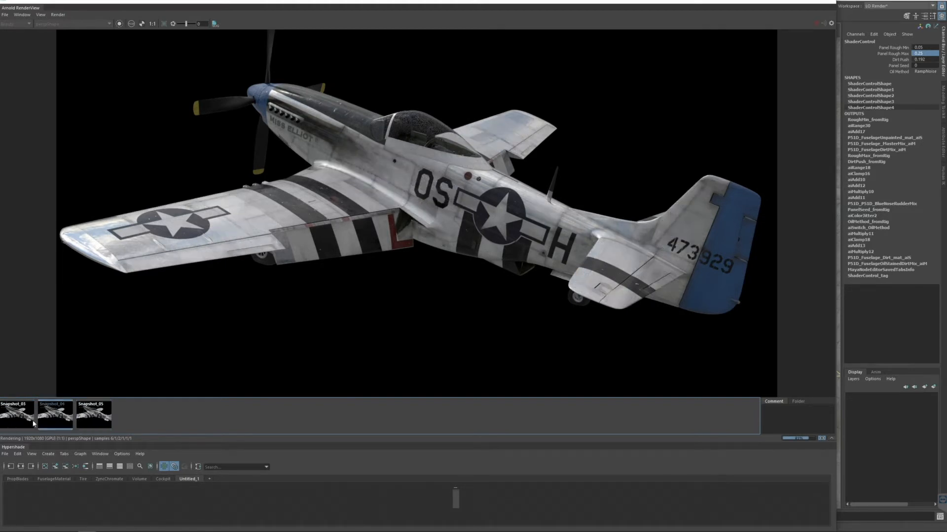
pyautogui.click(28, 422)
pyautogui.click(64, 423)
pyautogui.click(86, 420)
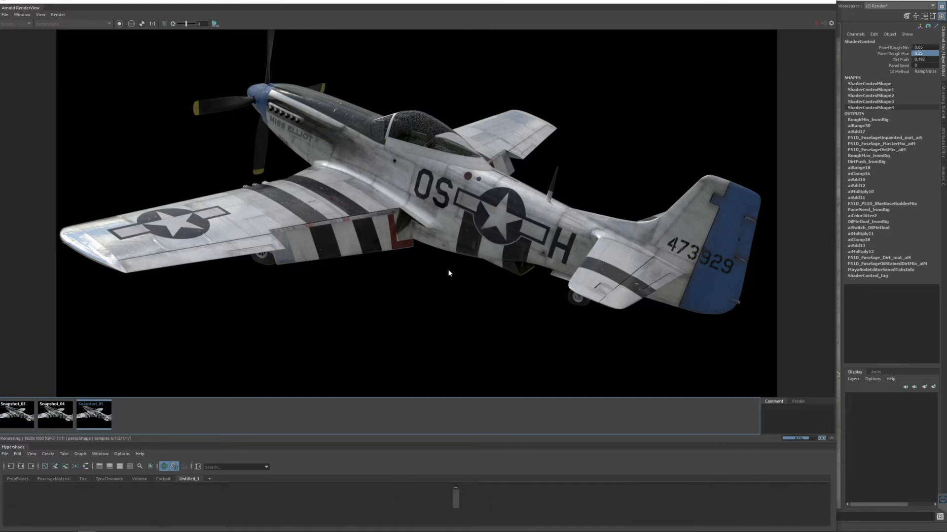
pyautogui.click(116, 419)
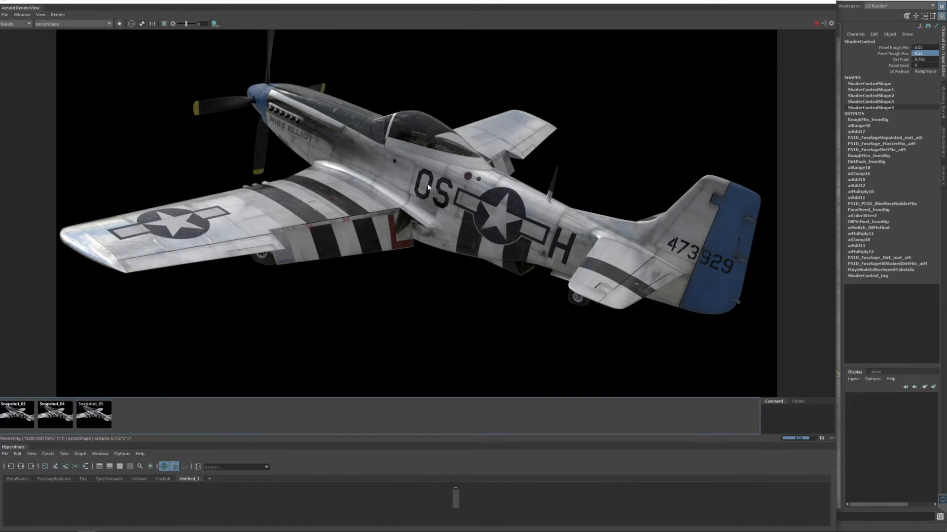
# Set Panel Rough Max to 0.15
pyautogui.click(918, 53)
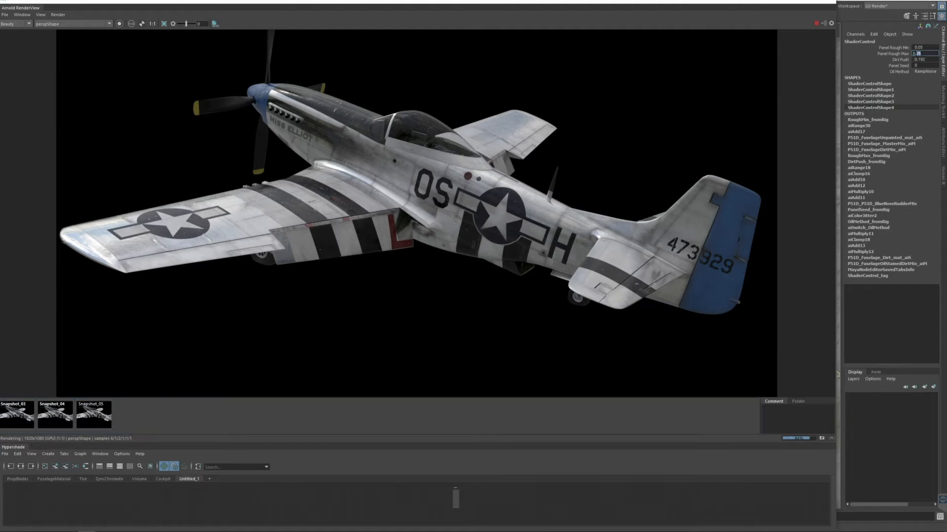
pyautogui.write('15')
pyautogui.press('Return')
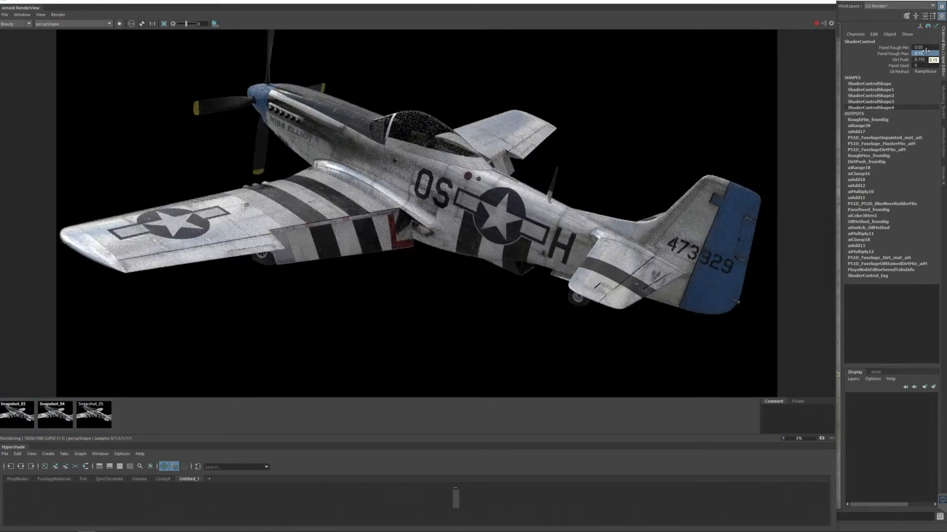
# Set Panel Rough Min to 0.08 and Panel Rough Max to 0.2
pyautogui.click(917, 47)
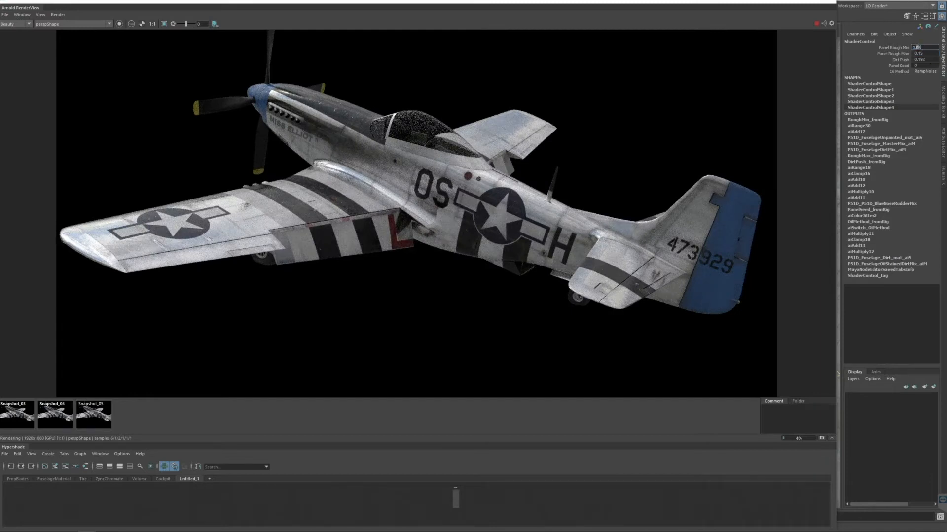
pyautogui.write('8')
pyautogui.click(926, 53)
pyautogui.click(922, 53)
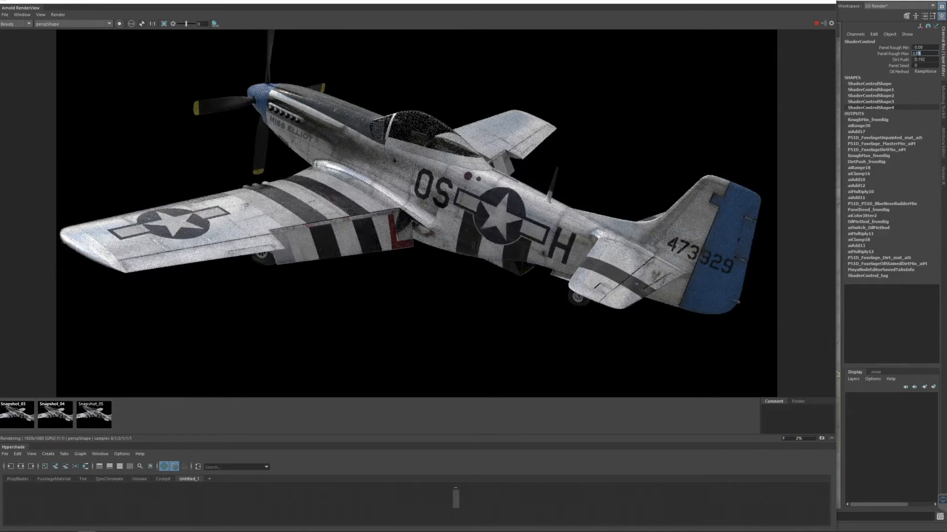
pyautogui.press('Return')
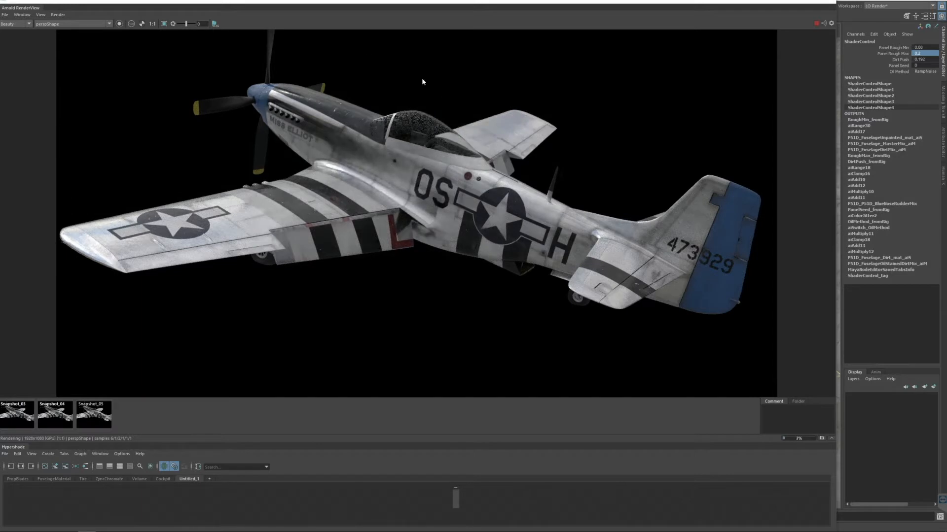
# Store a snapshot of the 0.08–0.2 roughness render and compare it with Snapshot_05
pyautogui.click(41, 15)
pyautogui.click(58, 96)
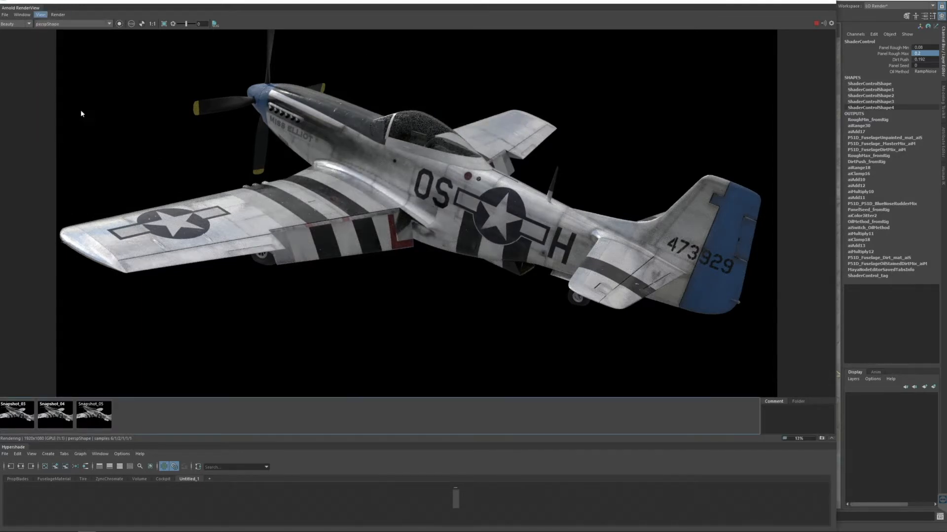
pyautogui.click(133, 418)
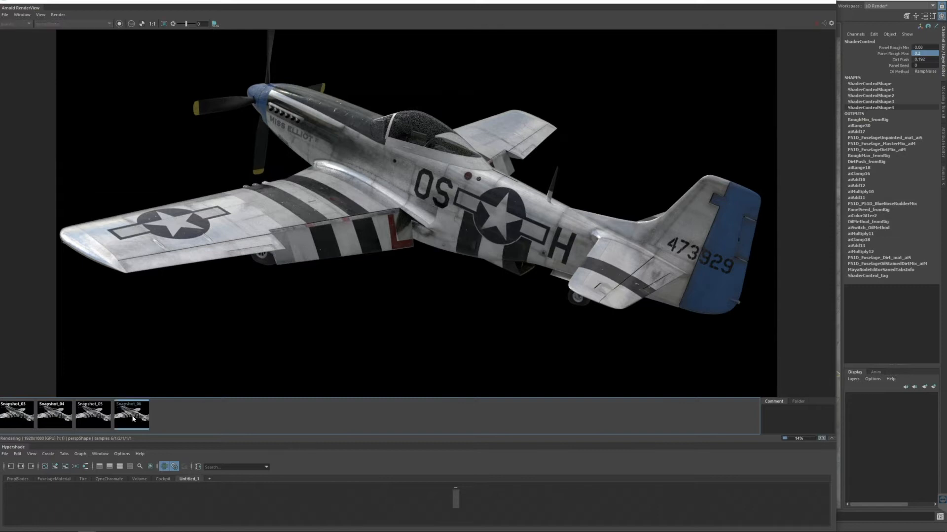
pyautogui.click(106, 418)
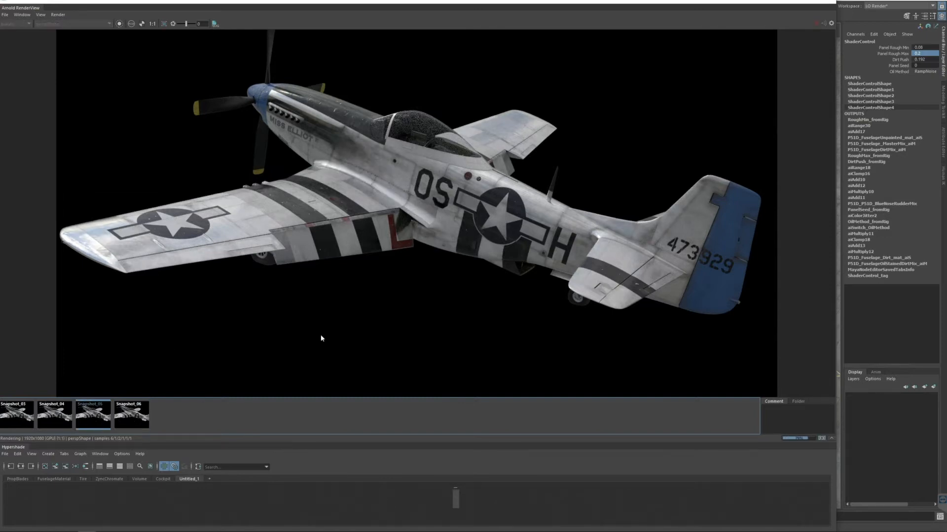
pyautogui.click(131, 417)
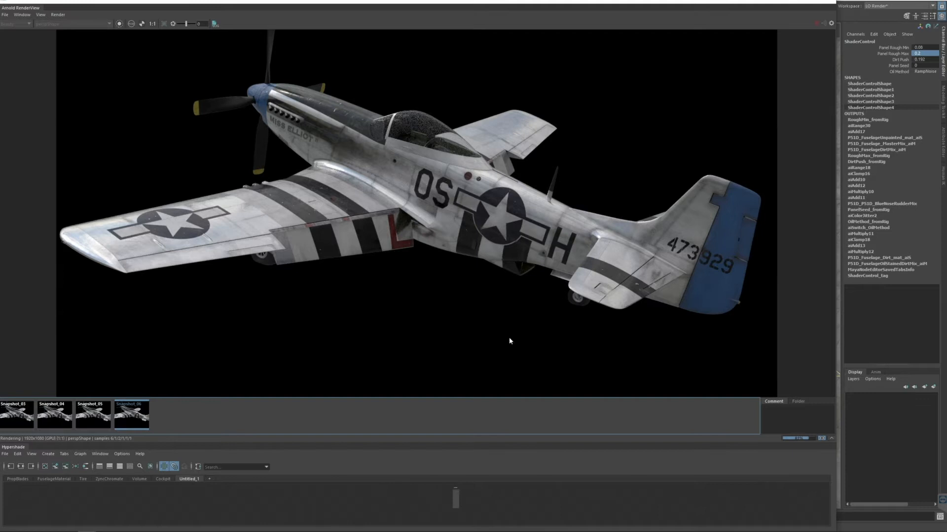
pyautogui.click(108, 420)
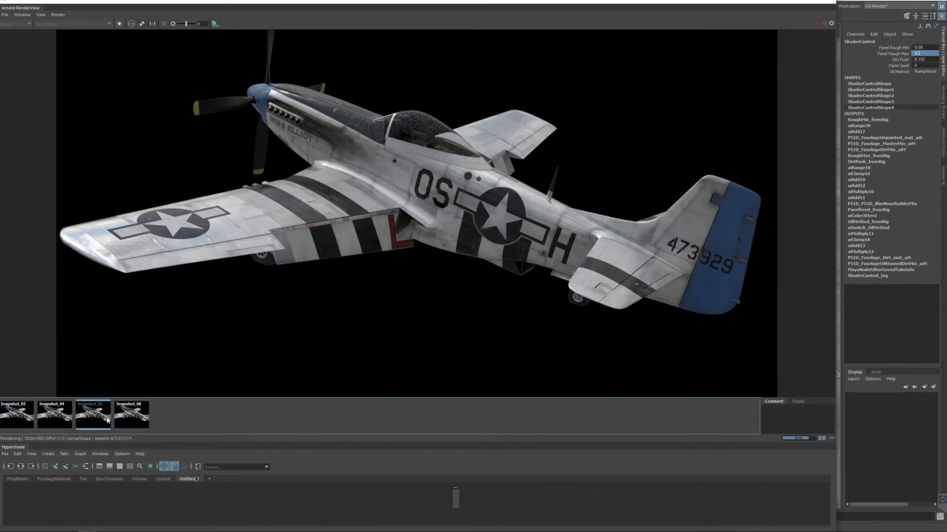
# Compare the aircraft's panel reflections between Snapshot_03 and Snapshot_06 by alternating the two snapshots
pyautogui.click(18, 418)
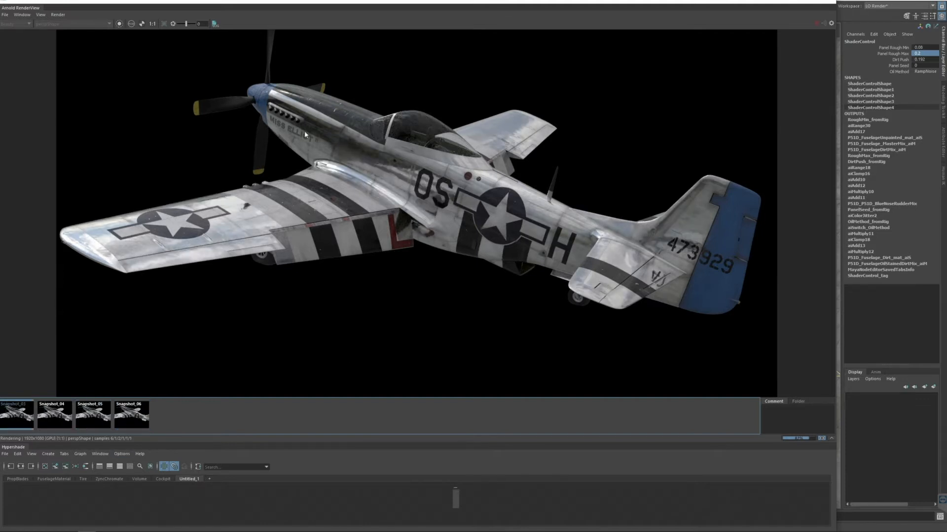
pyautogui.click(133, 417)
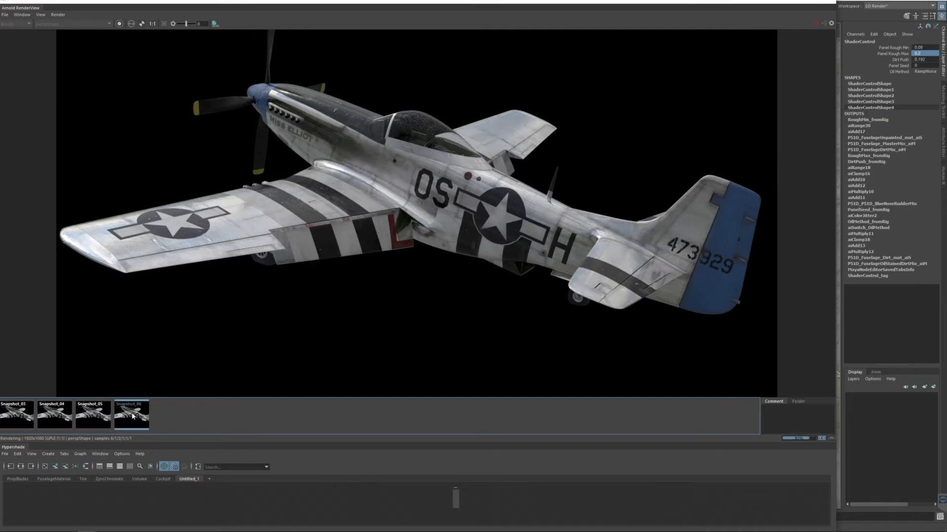
pyautogui.click(18, 421)
pyautogui.click(140, 419)
pyautogui.click(12, 425)
pyautogui.click(127, 426)
pyautogui.click(17, 422)
pyautogui.click(136, 417)
# Set Panel Seed to 125 to vary the panel roughness distribution
pyautogui.click(924, 66)
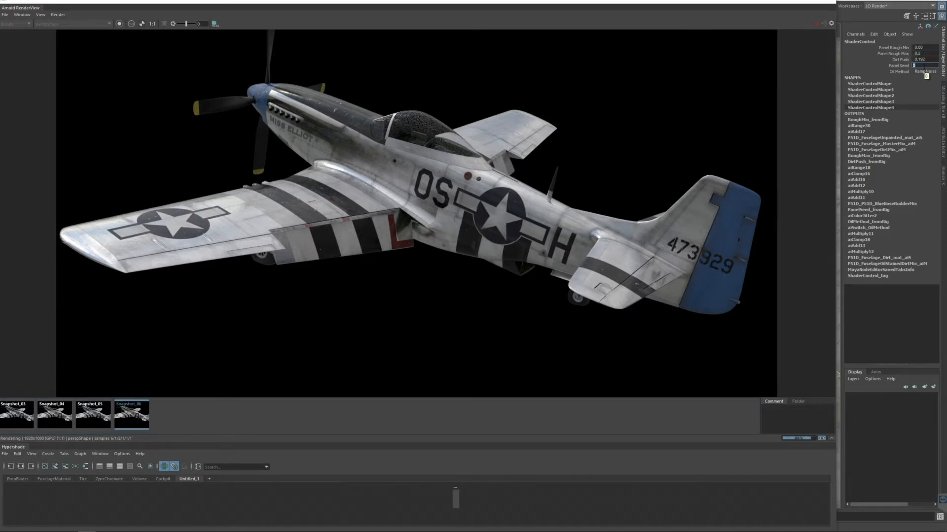
pyautogui.write('125')
pyautogui.press('Return')
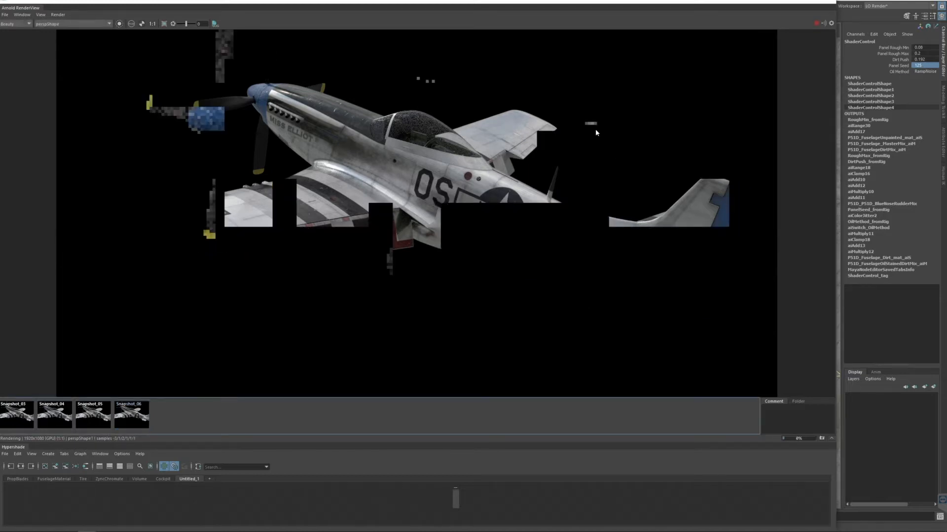
# Switch the render camera back to perspShape
pyautogui.click(58, 25)
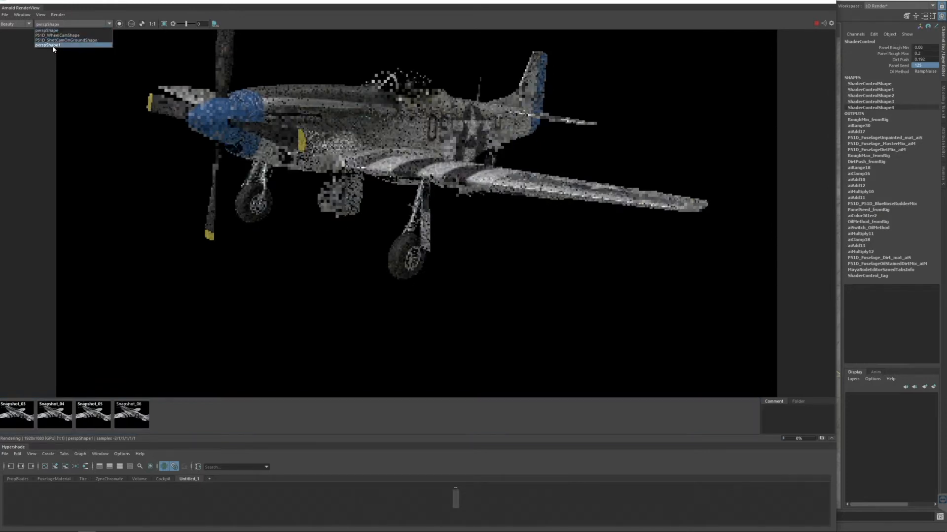
pyautogui.click(54, 46)
pyautogui.click(60, 25)
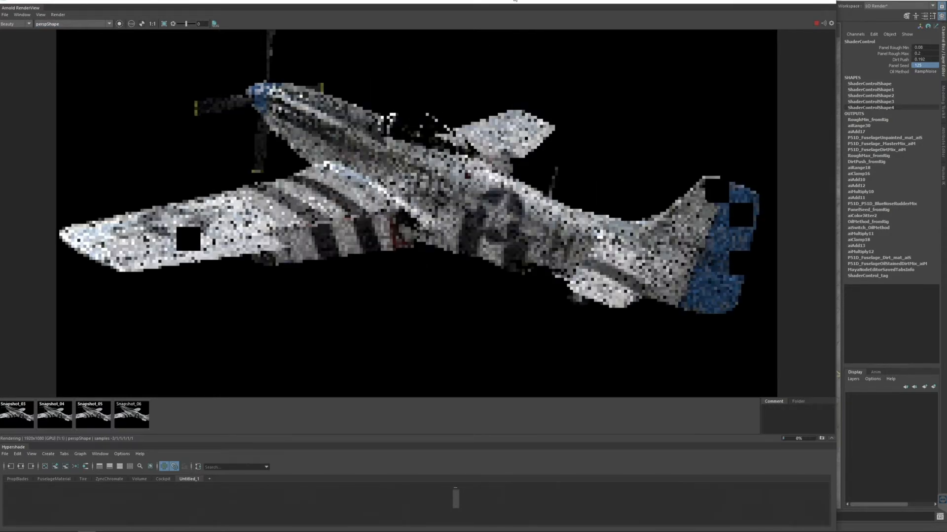
# Resize and reposition the render window, showing the render at 1:1 scale beside the shader control values
pyautogui.moveTo(511, 1); pyautogui.dragTo(593, 6)
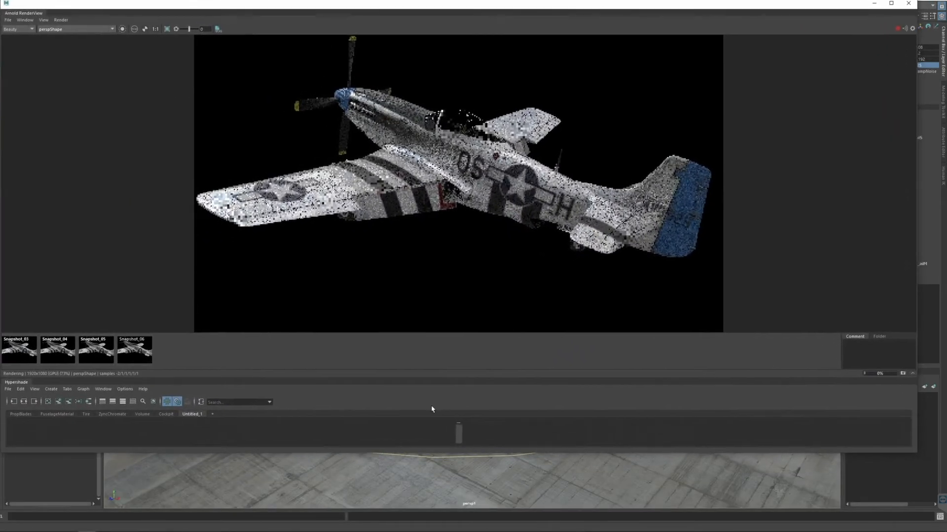
pyautogui.moveTo(470, 453); pyautogui.dragTo(471, 530)
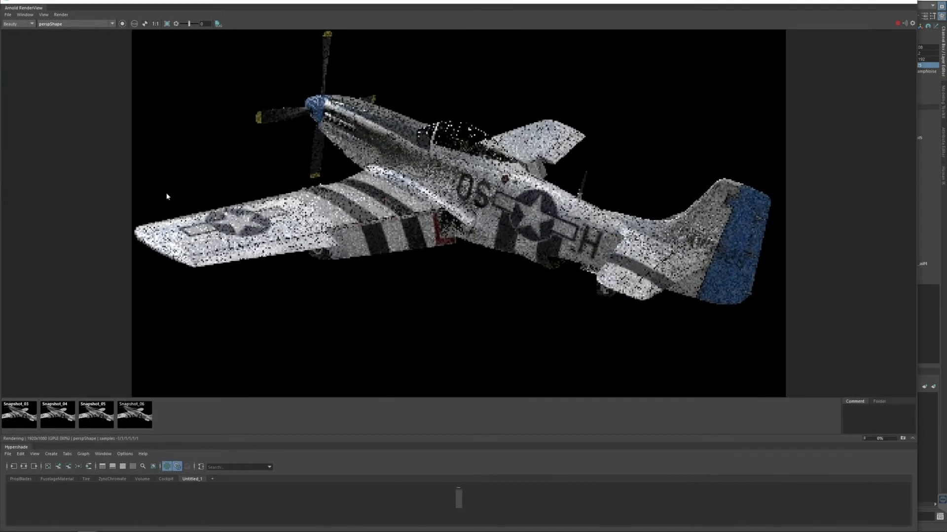
pyautogui.click(155, 24)
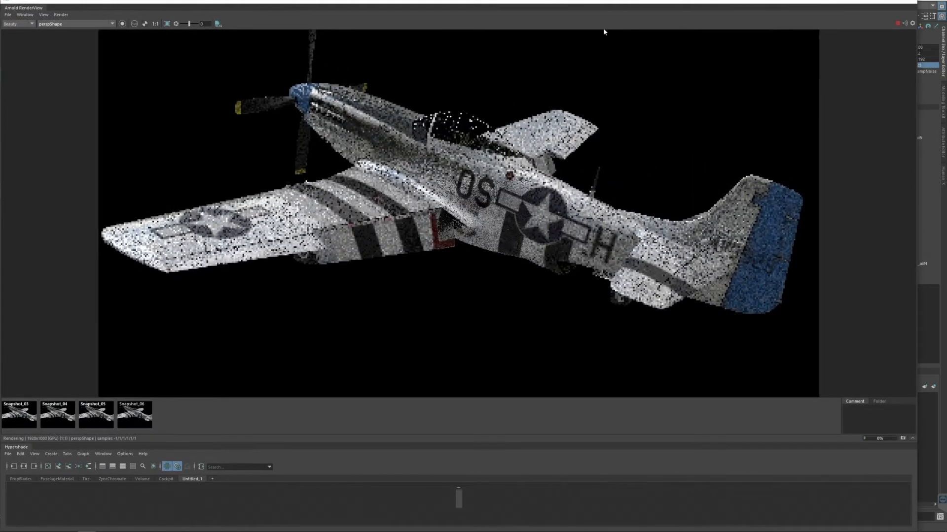
pyautogui.moveTo(724, 5); pyautogui.dragTo(705, 5)
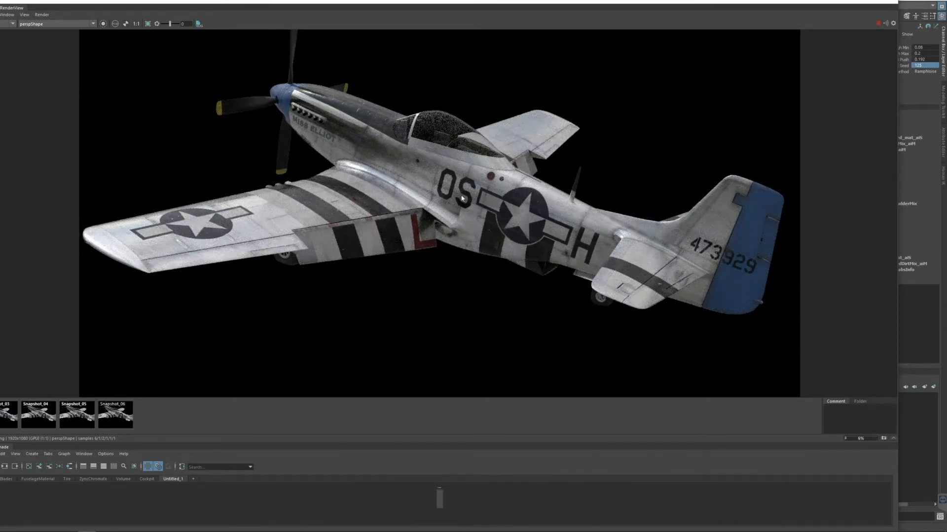
# Compare the live render using the new panel seed with Snapshot_06
pyautogui.click(924, 66)
pyautogui.click(127, 421)
pyautogui.click(127, 421)
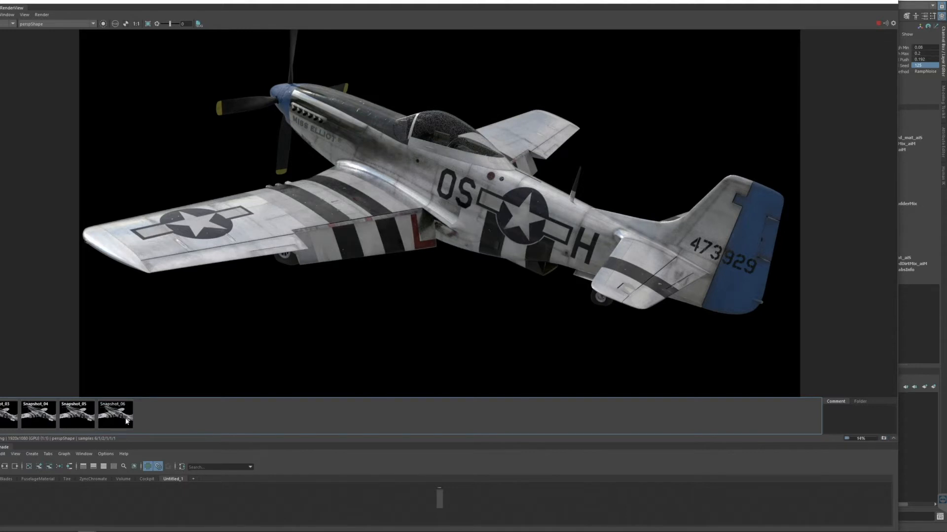
pyautogui.click(127, 422)
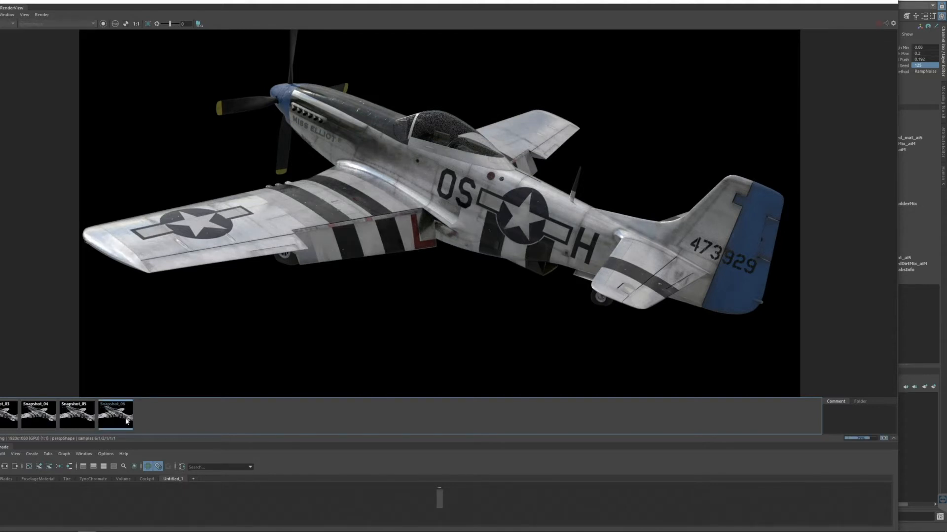
pyautogui.click(127, 422)
pyautogui.click(126, 422)
pyautogui.click(127, 421)
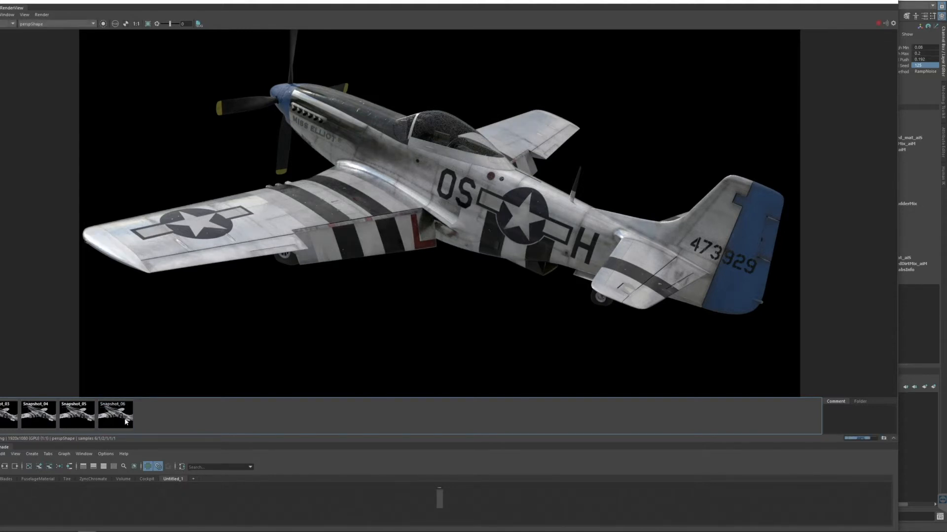
# Toggle Snapshot_06 against the live render to check how the panel roughness distribution differs
pyautogui.click(125, 419)
pyautogui.click(124, 419)
pyautogui.click(124, 419)
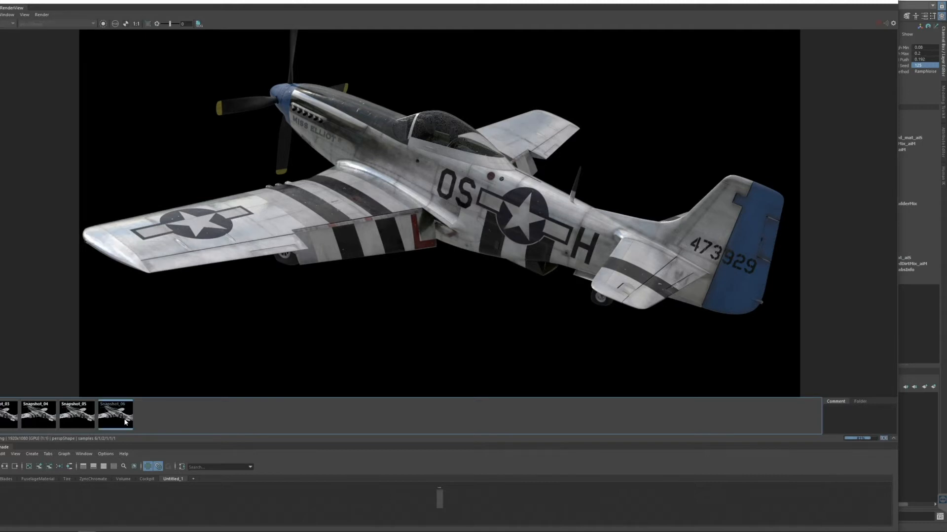
pyautogui.click(124, 420)
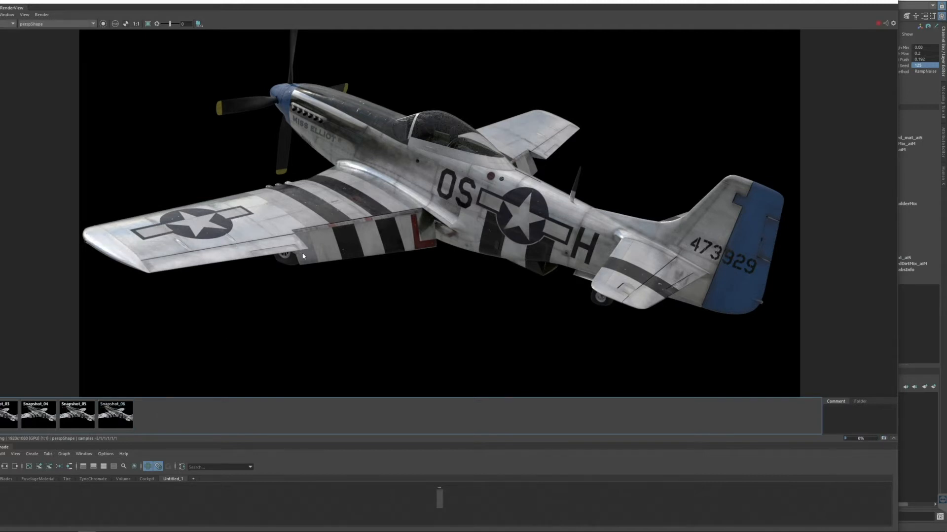
# Shift the render window over to uncover its menus and turn off 3D Manipulation in the render view
pyautogui.keyDown('alt'); pyautogui.moveTo(301, 254); pyautogui.dragTo(304, 254, button='middle'); pyautogui.keyUp('alt')
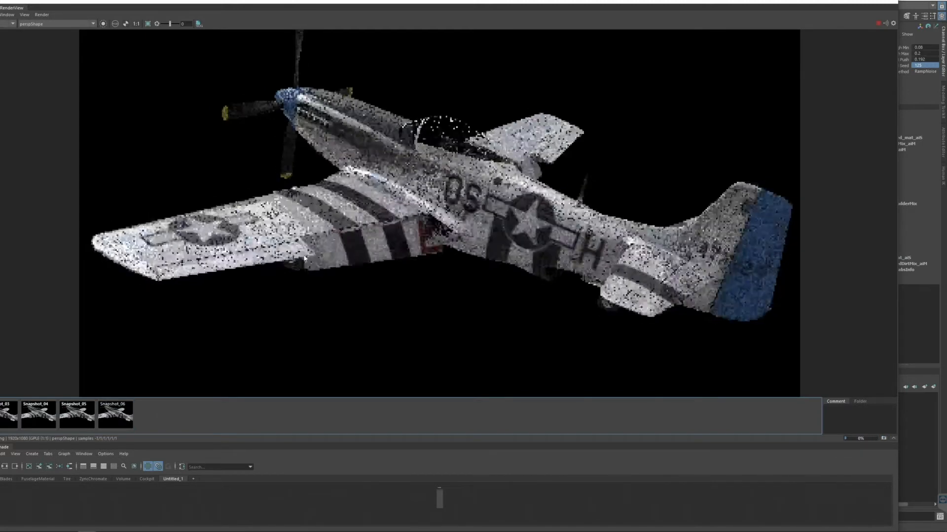
pyautogui.moveTo(36, 5); pyautogui.dragTo(52, 5)
pyautogui.click(20, 15)
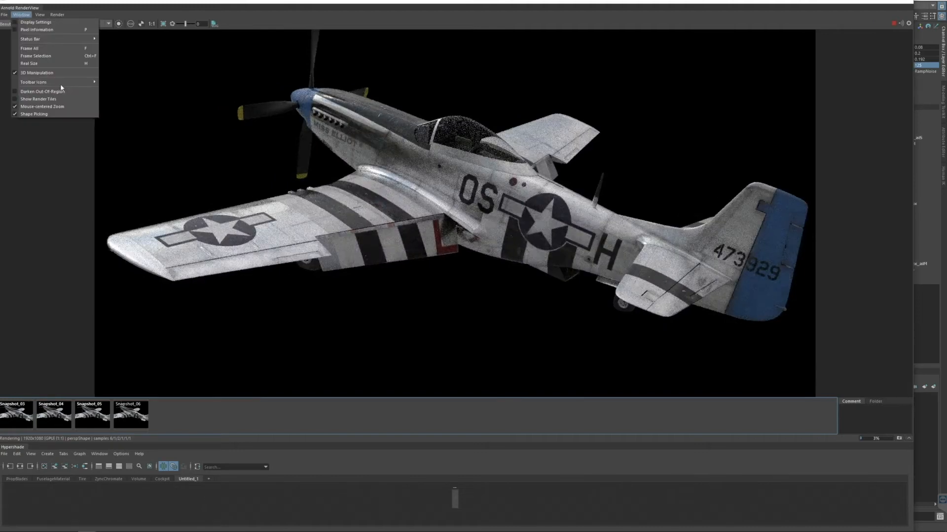
pyautogui.click(35, 73)
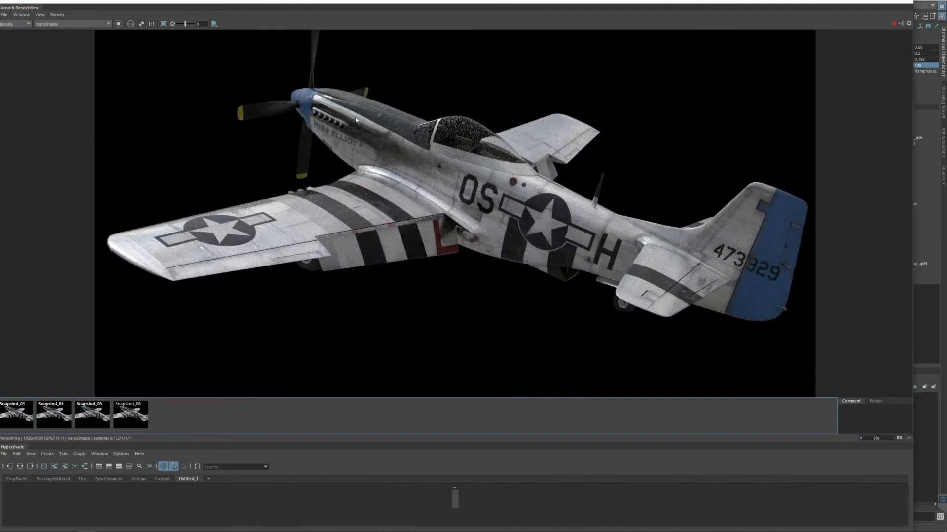
# Store a snapshot of the current render with Panel Seed 125 and compare it with Snapshot_06
pyautogui.click(40, 15)
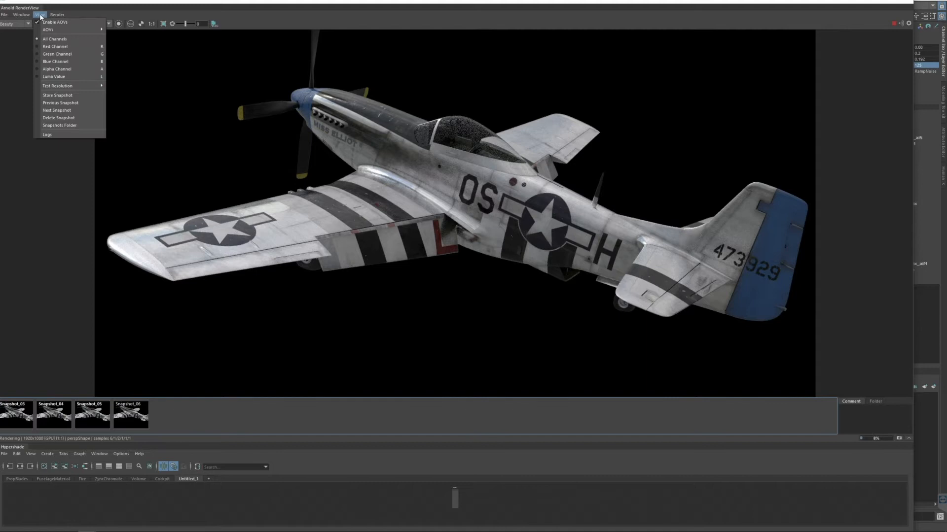
pyautogui.click(74, 95)
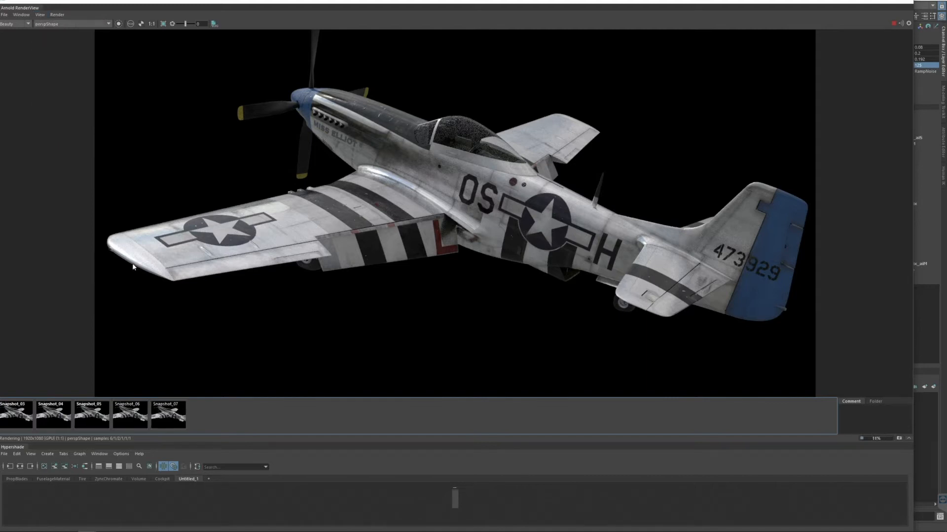
pyautogui.click(131, 416)
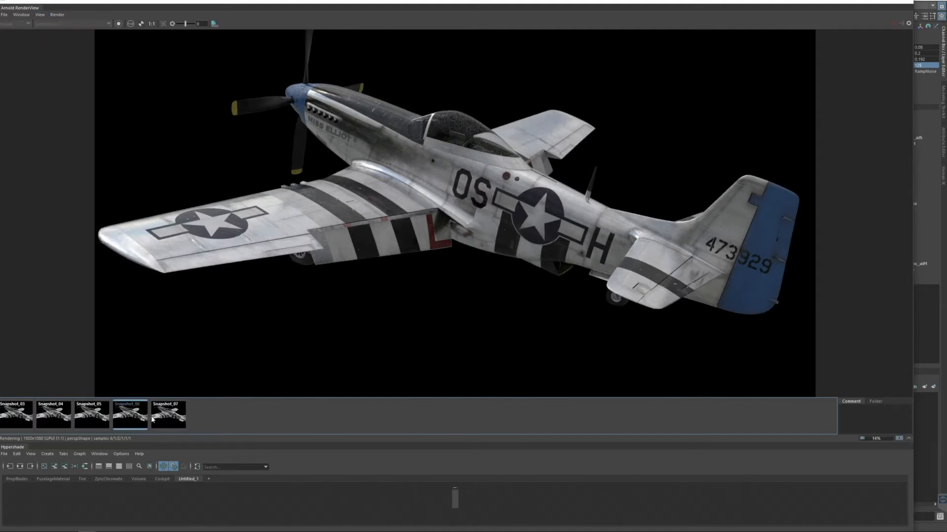
pyautogui.click(152, 418)
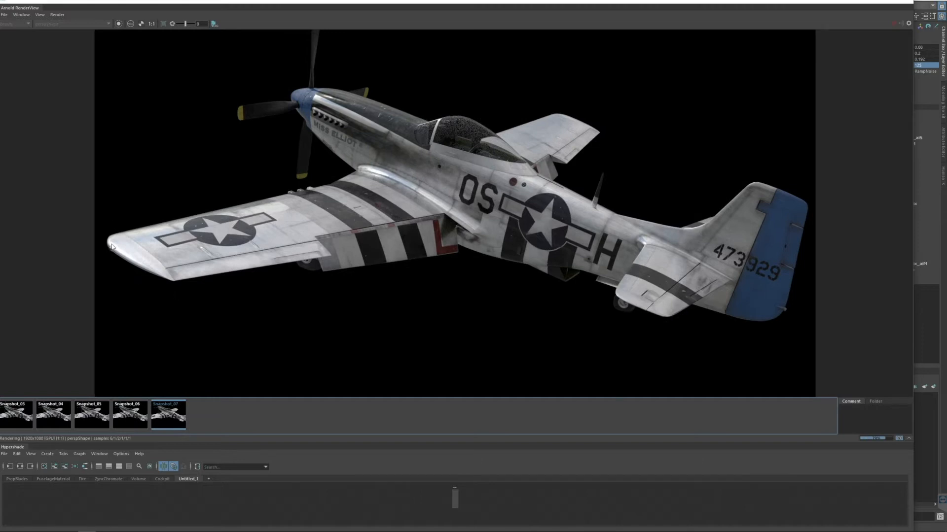
# Compare Snapshot_06 and Snapshot_07 up close on the wing tip and restore the 1:1 image scale
pyautogui.scroll(2, 123, 268)
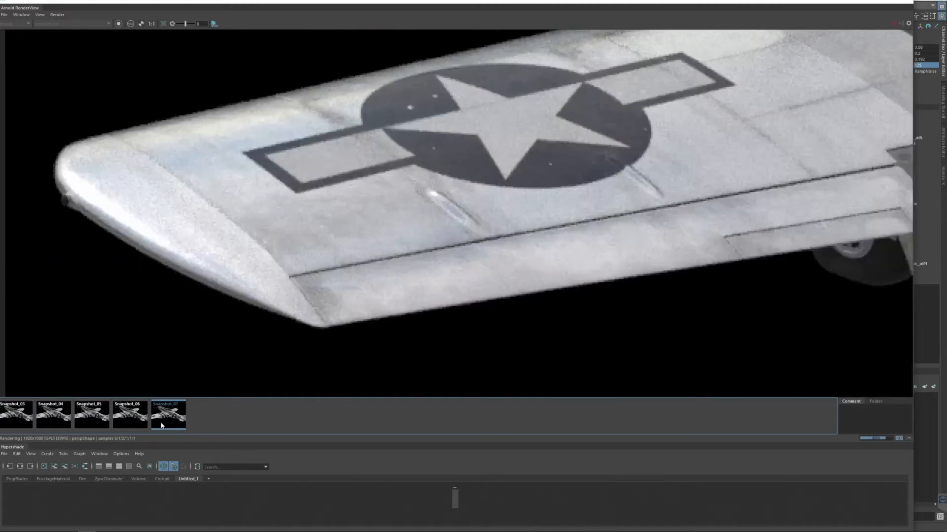
pyautogui.click(134, 417)
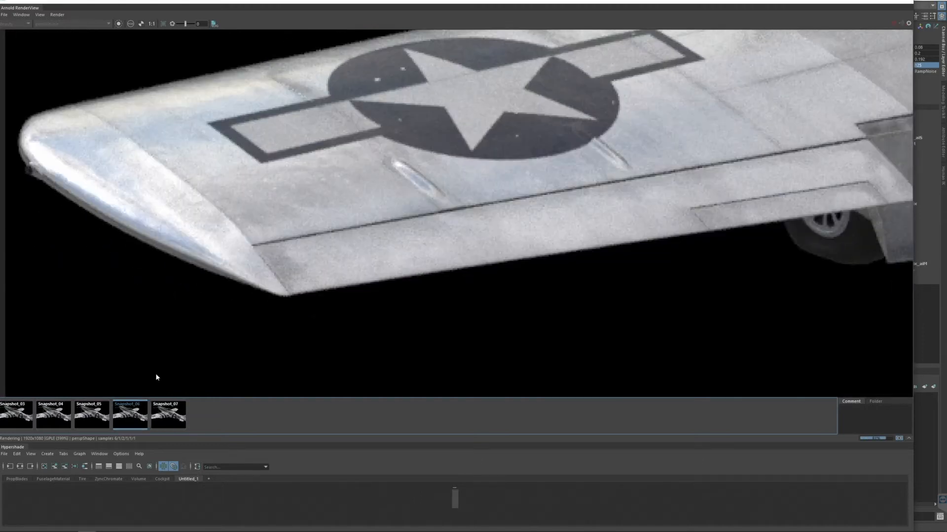
pyautogui.click(173, 420)
pyautogui.click(138, 417)
pyautogui.scroll(-3, 219, 361)
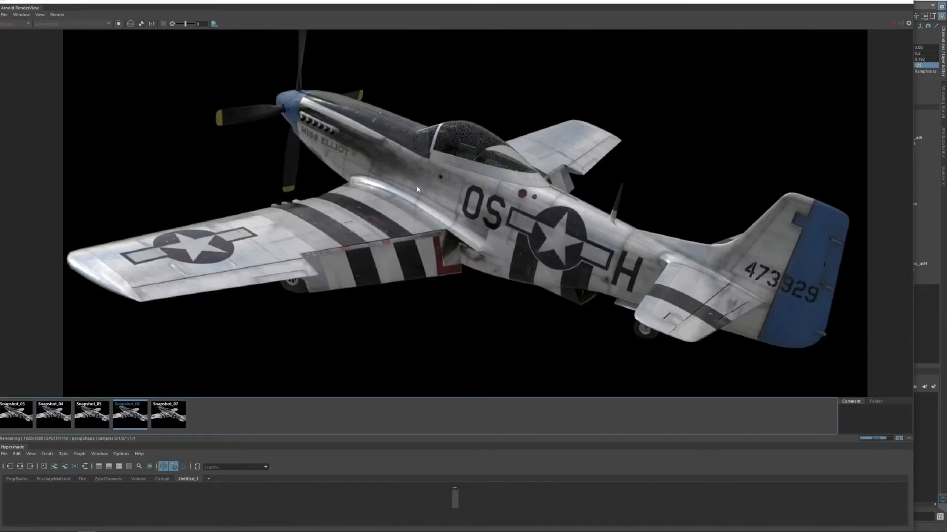
pyautogui.click(151, 24)
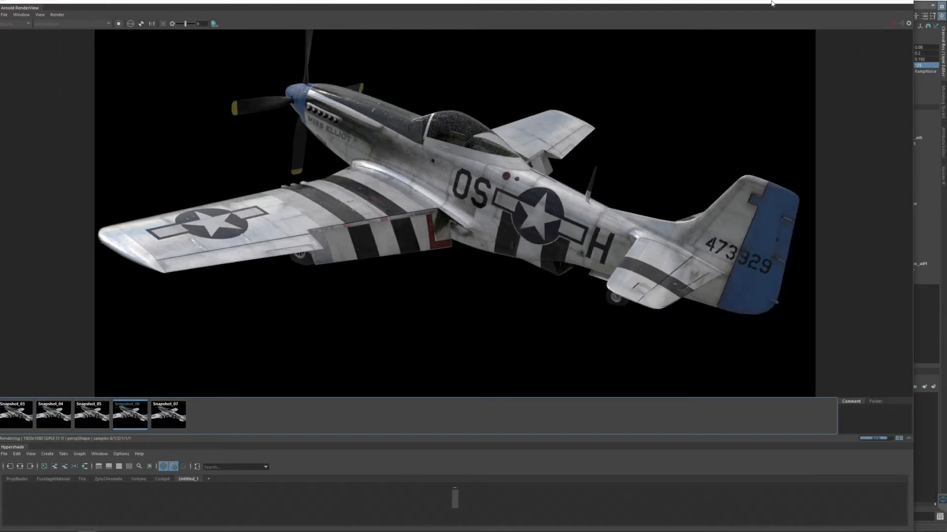
# Set Panel Rough Min to 0 and Panel Rough Max to 0.5, and return to the live render
pyautogui.moveTo(771, 1); pyautogui.dragTo(762, 1)
pyautogui.doubleClick(923, 47)
pyautogui.write('0')
pyautogui.doubleClick(925, 53)
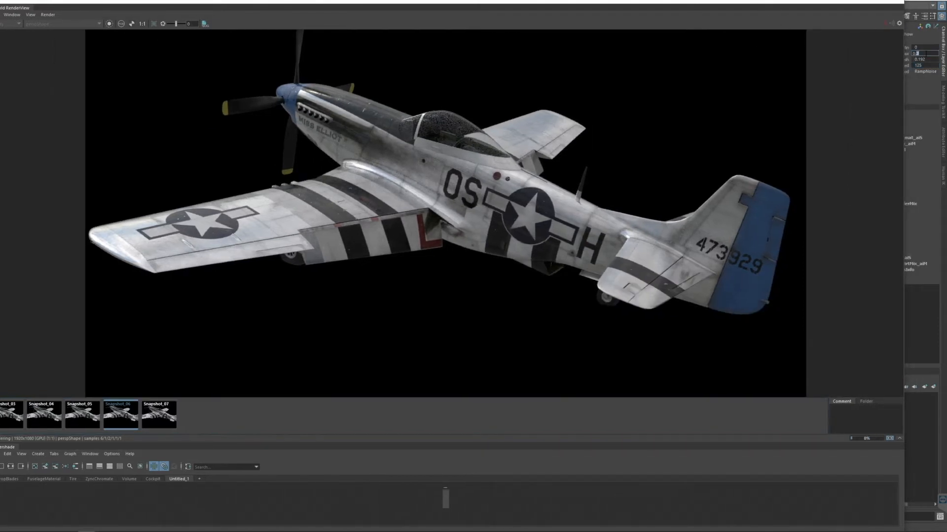
pyautogui.write('0.5')
pyautogui.press('Return')
pyautogui.click(123, 414)
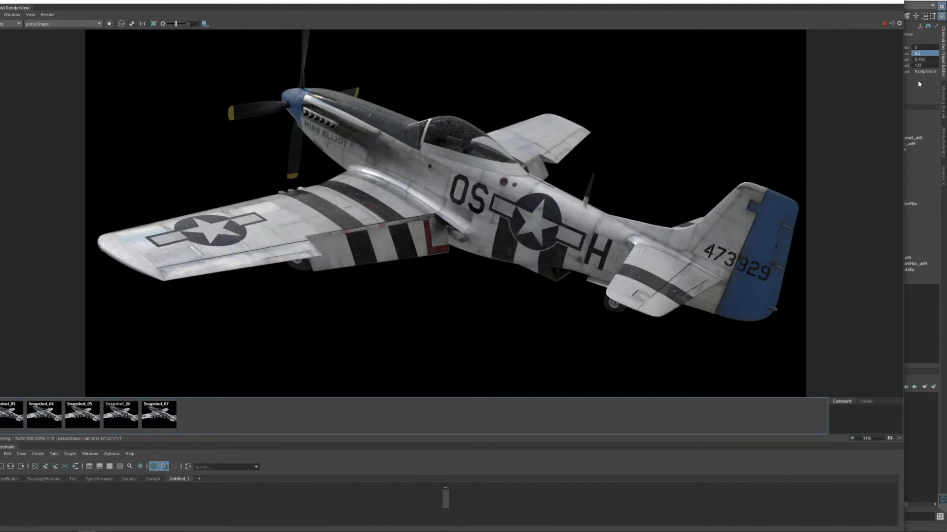
# Try a Panel Seed of 3 on the live render and set it back to 125
pyautogui.doubleClick(918, 65)
pyautogui.write('3')
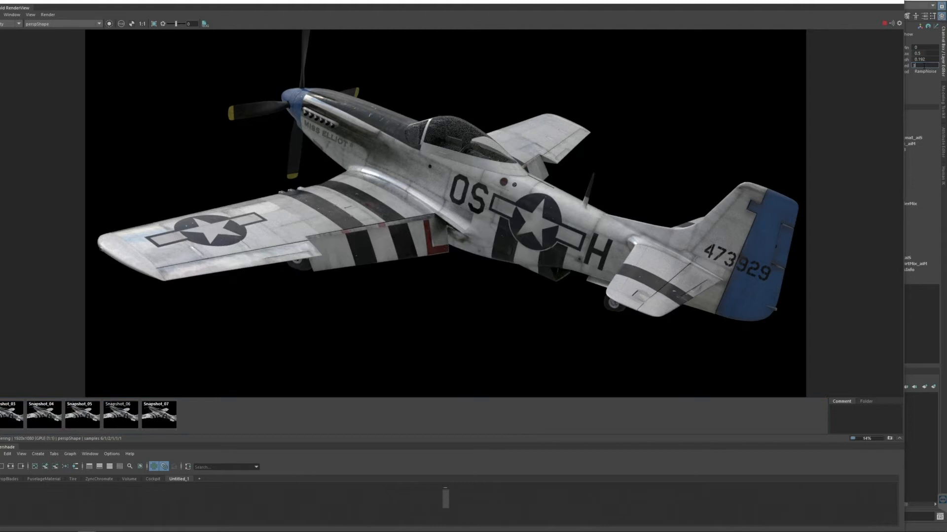
pyautogui.press('Return')
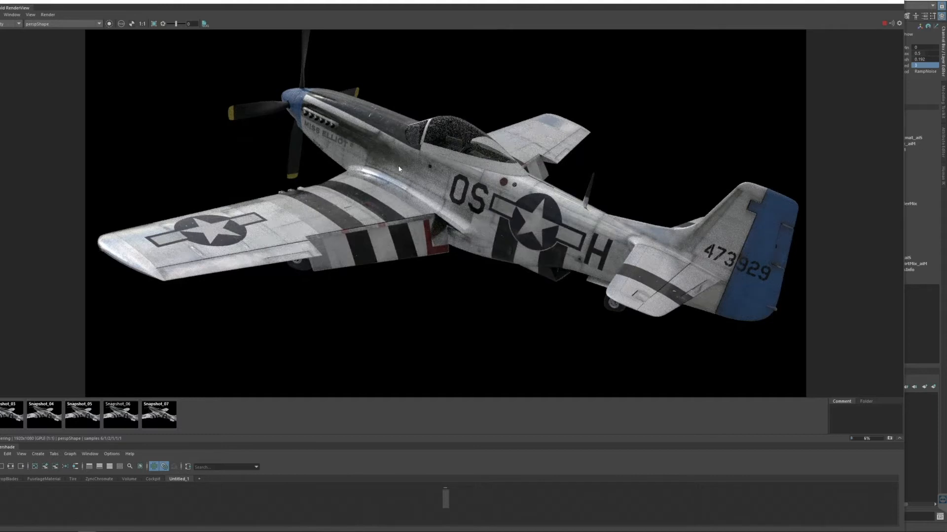
pyautogui.click(914, 65)
pyautogui.write('125')
pyautogui.press('Return')
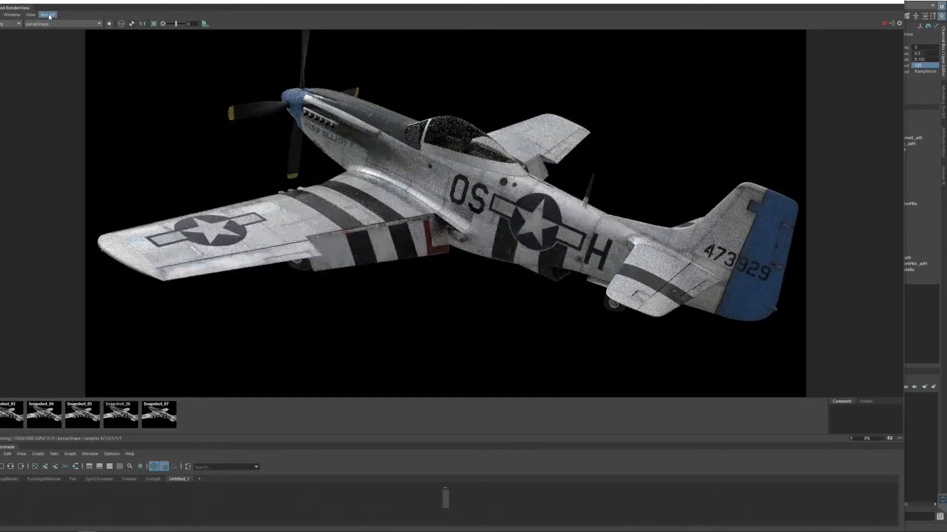
# Store a snapshot of the render with the 0 to 0.5 panel roughness range and Panel Seed 125
pyautogui.click(50, 16)
pyautogui.moveTo(30, 15)
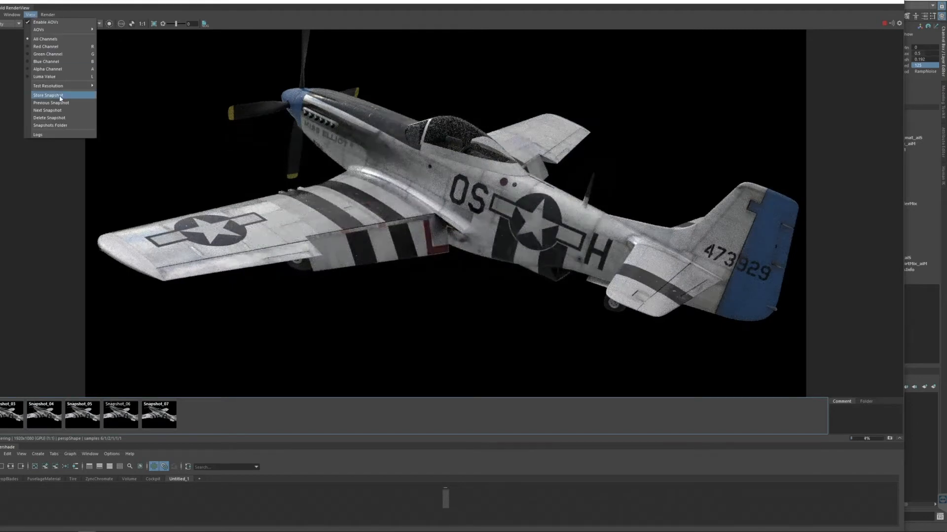
pyautogui.click(31, 16)
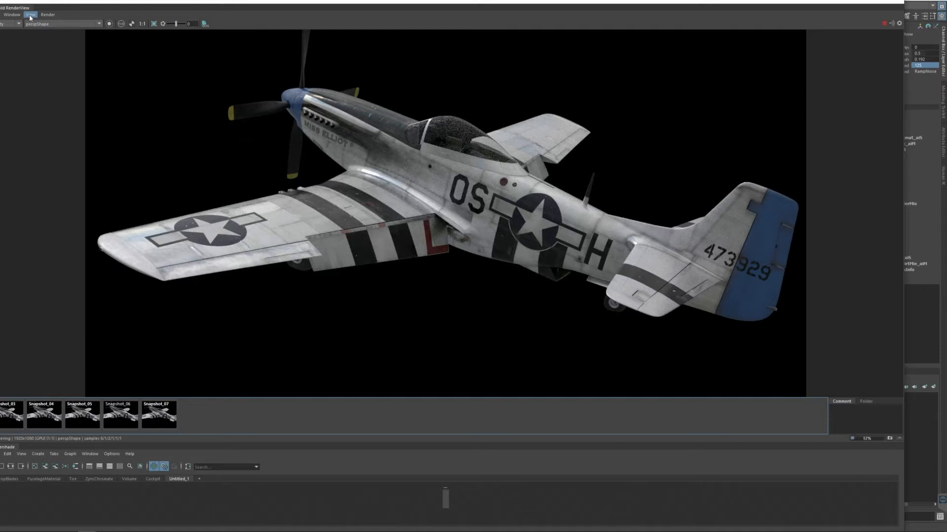
pyautogui.click(31, 17)
pyautogui.click(49, 95)
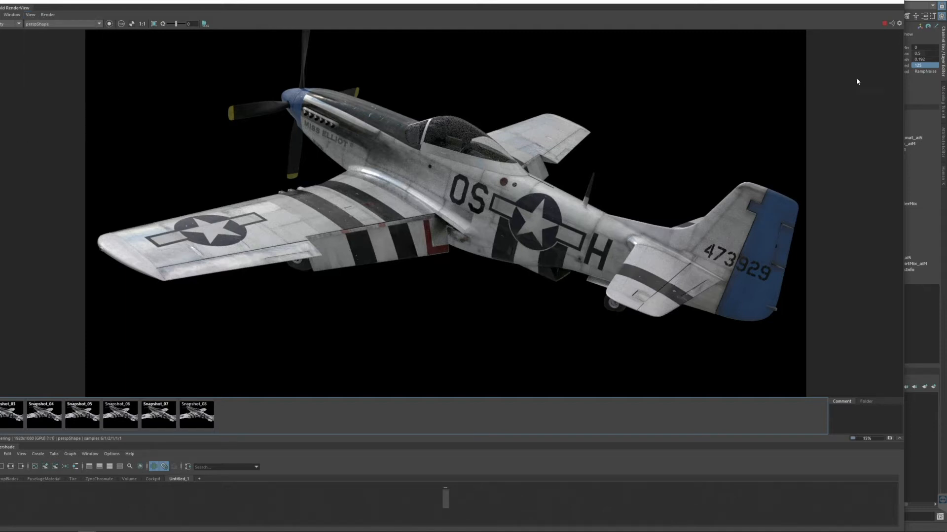
# Set Panel Seed to 3 and store a snapshot of the resulting render
pyautogui.doubleClick(921, 64)
pyautogui.write('3')
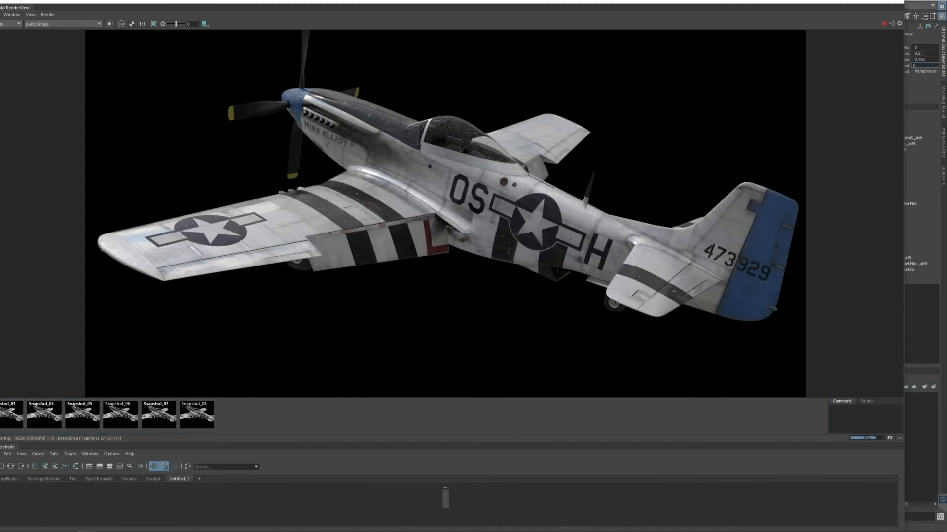
pyautogui.press('Return')
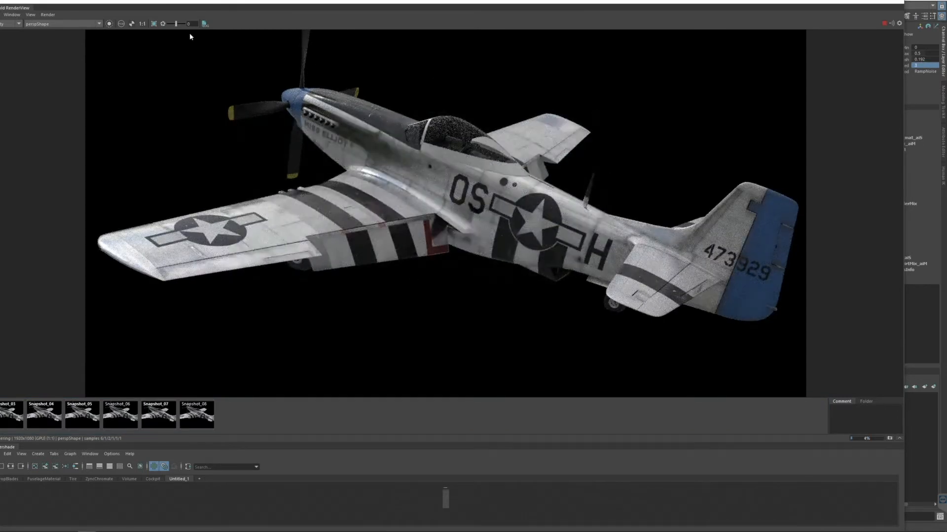
pyautogui.click(48, 16)
pyautogui.moveTo(30, 15)
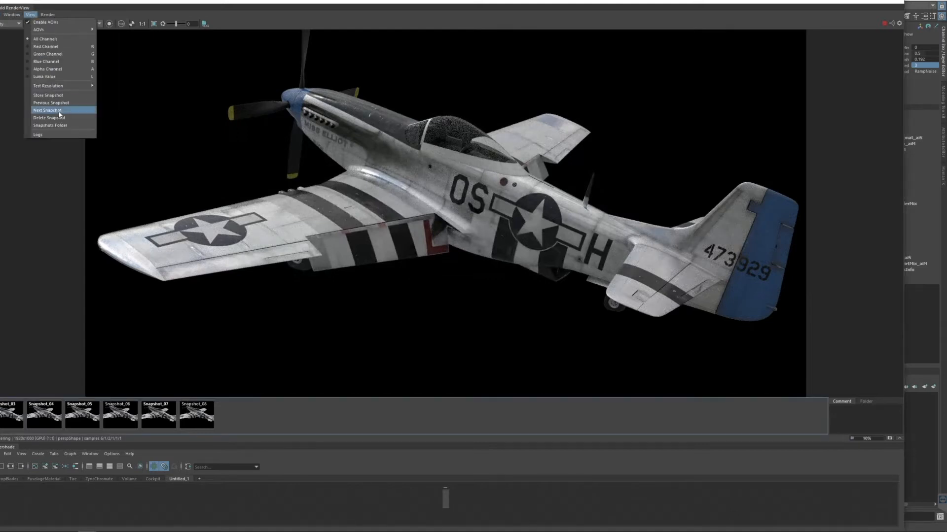
pyautogui.click(51, 96)
# Compare Snapshot_08 and Snapshot_09 across the whole aircraft and up close on the fuselage and tail
pyautogui.click(203, 411)
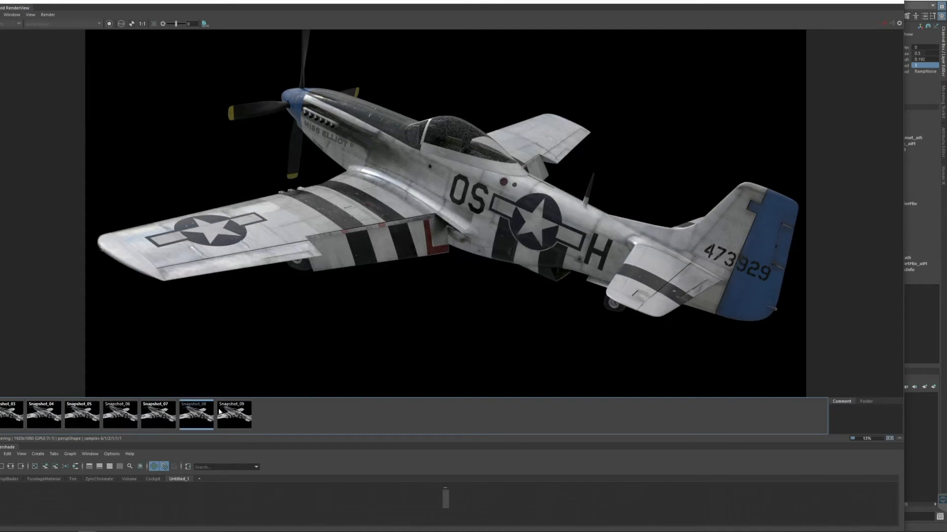
pyautogui.click(233, 410)
pyautogui.click(204, 410)
pyautogui.click(220, 411)
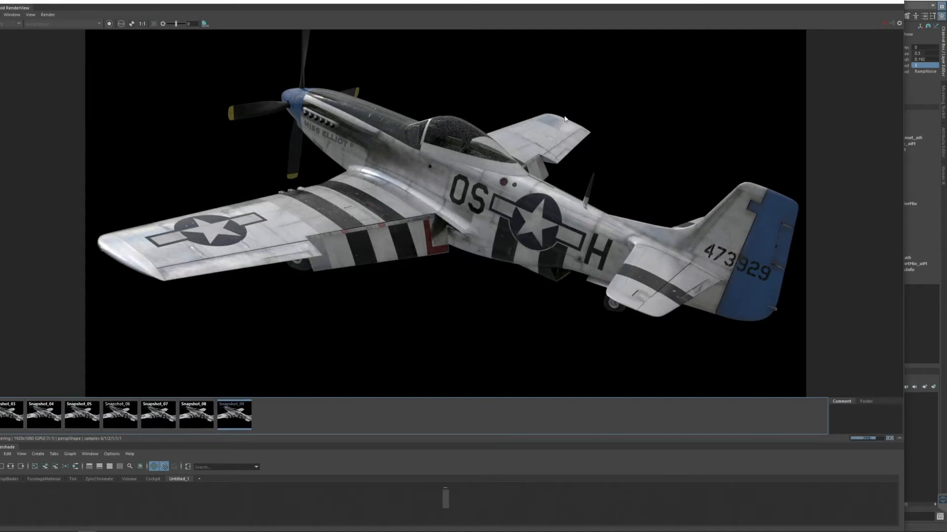
pyautogui.scroll(5, 590, 131)
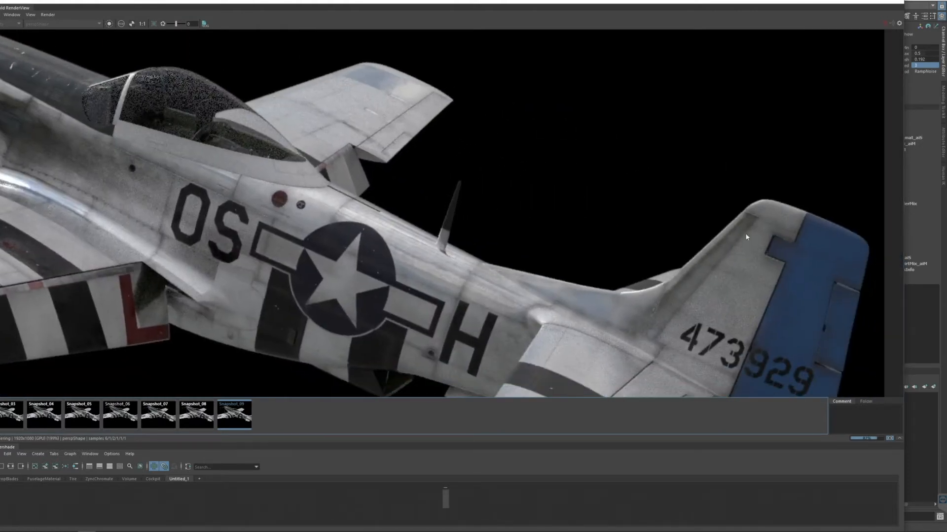
pyautogui.click(202, 420)
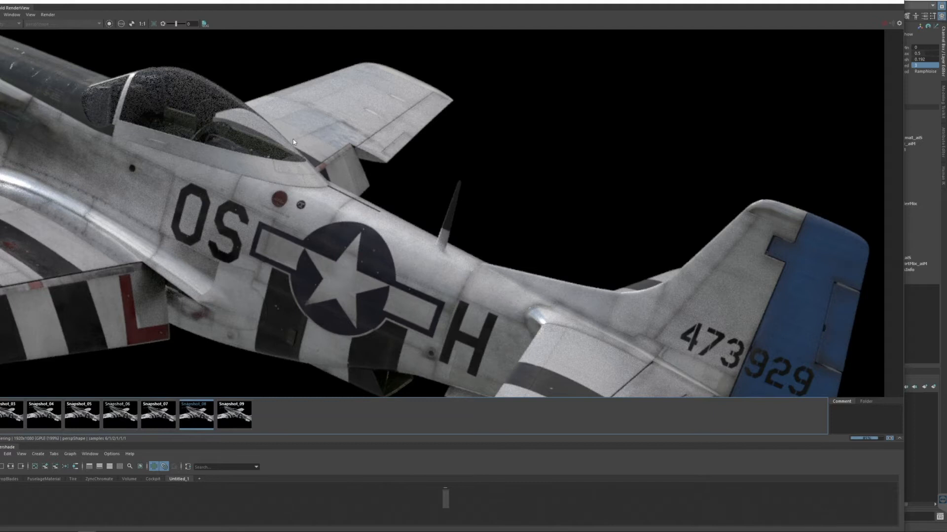
pyautogui.scroll(-2, 465, 221)
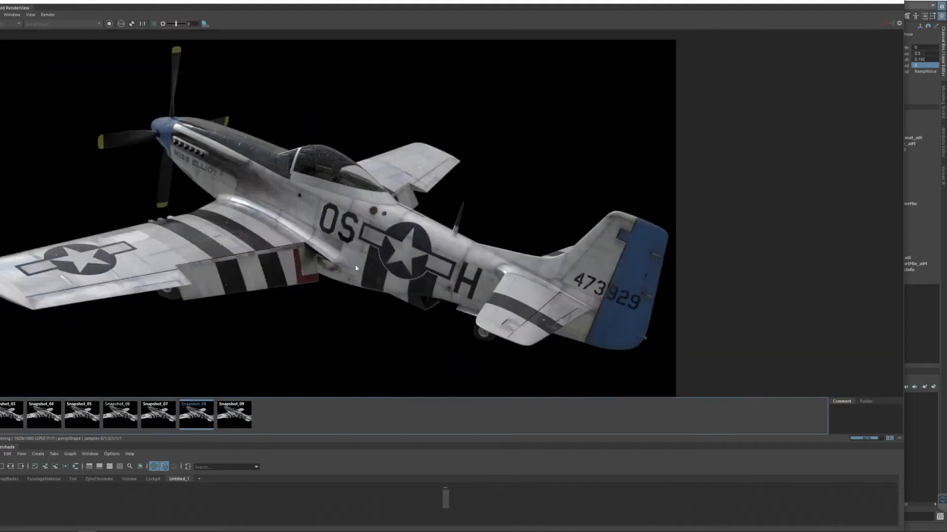
pyautogui.moveTo(355, 264); pyautogui.dragTo(440, 260, button='middle')
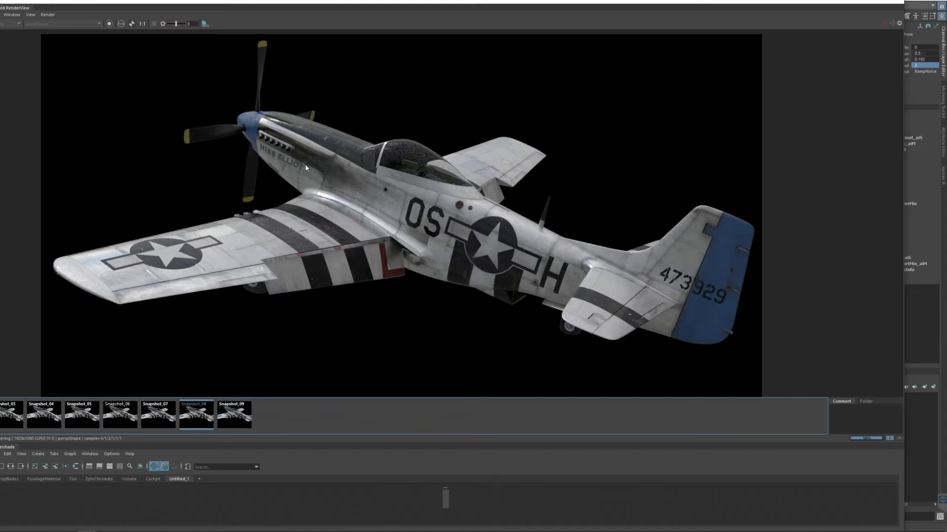
# Move the render window clear of the shader controls, set Panel Rough Max to 1, and return to the live render
pyautogui.moveTo(686, 2); pyautogui.dragTo(708, 93)
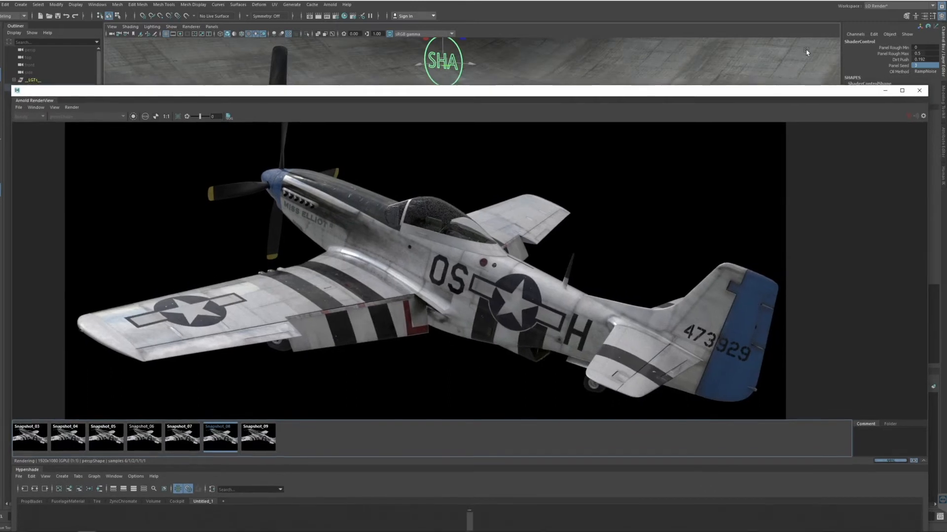
pyautogui.doubleClick(920, 53)
pyautogui.write('1')
pyautogui.press('Return')
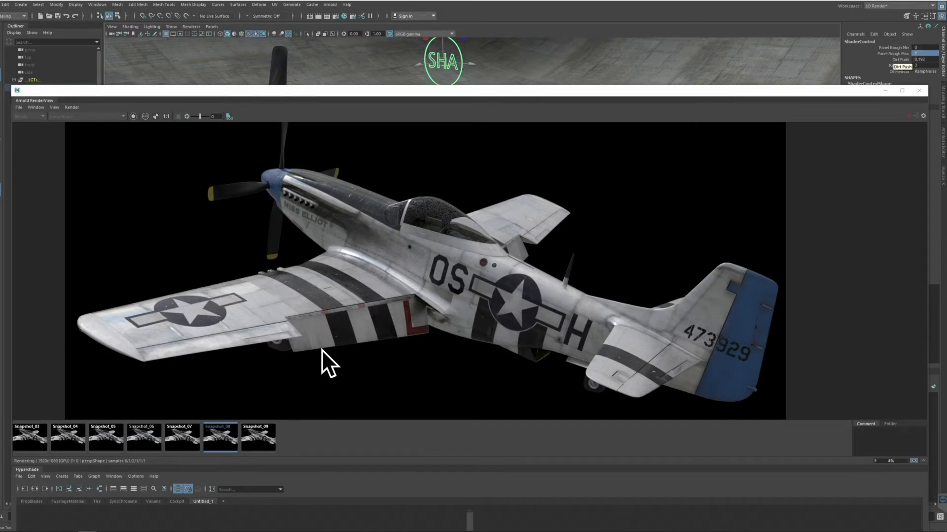
pyautogui.click(220, 437)
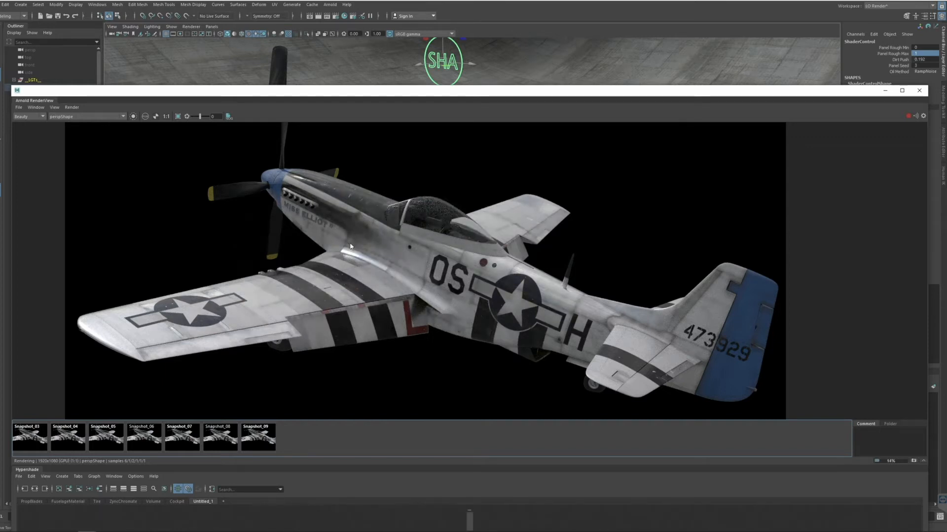
# Set Panel Seed to 0 while inspecting the wing root and fuselage panels up close in the live render
pyautogui.scroll(5, 347, 260)
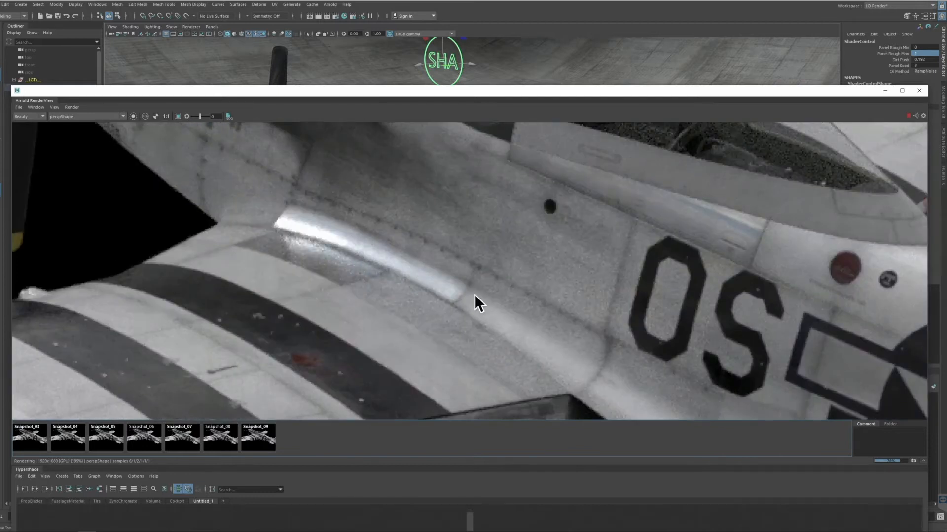
pyautogui.click(923, 65)
pyautogui.write('0')
pyautogui.press('Return')
pyautogui.scroll(-1, 520, 224)
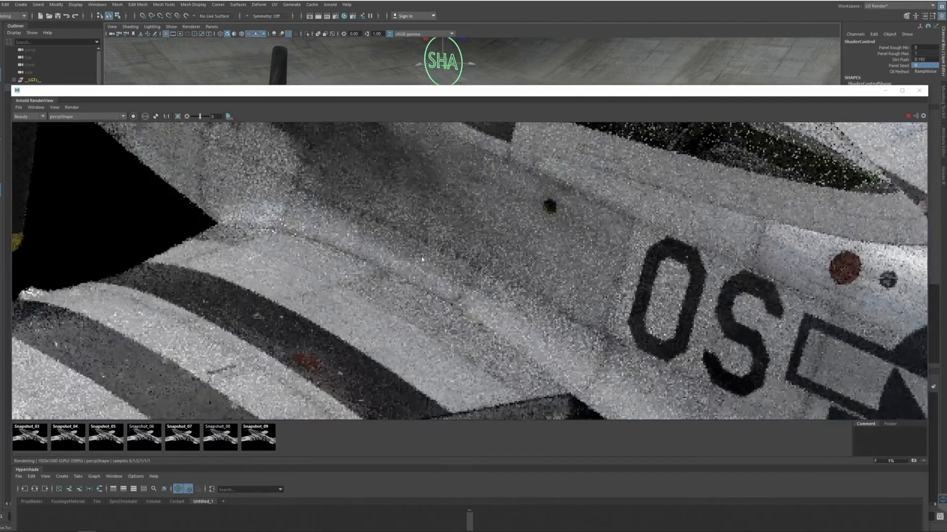
# Set Panel Rough Max to 0.3 and Panel Rough Min to 0.05 with the whole aircraft framed in the live render
pyautogui.scroll(-2, 586, 231)
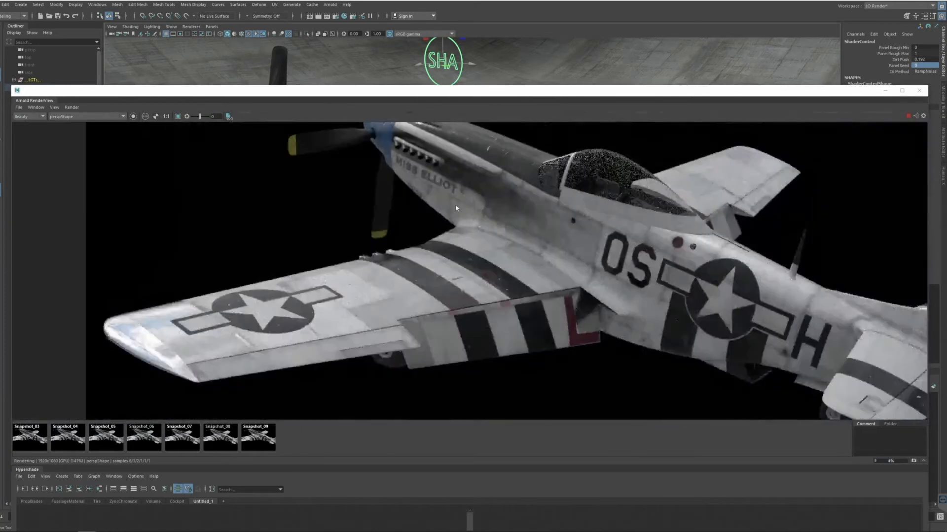
pyautogui.moveTo(699, 290); pyautogui.dragTo(530, 251, button='middle')
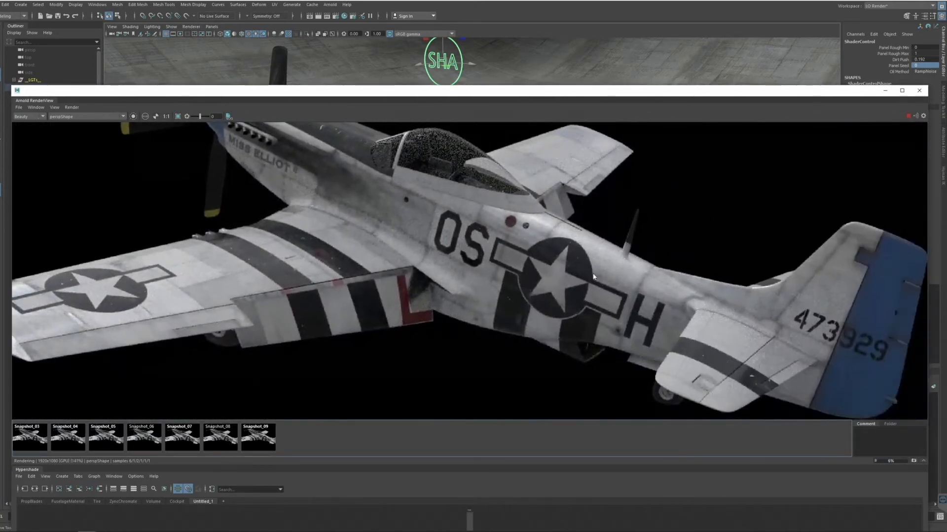
pyautogui.moveTo(444, 234); pyautogui.dragTo(480, 256, button='middle')
pyautogui.scroll(-1, 487, 241)
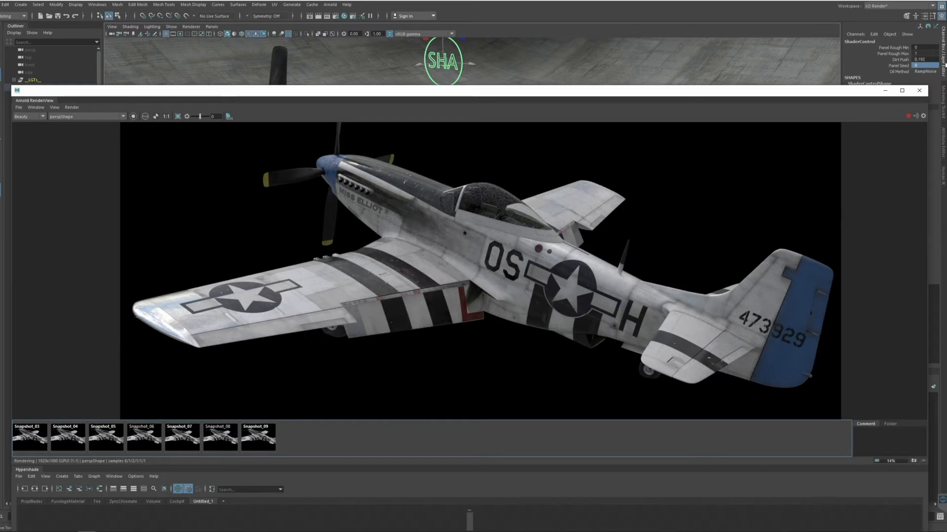
pyautogui.doubleClick(922, 53)
pyautogui.write('0.3')
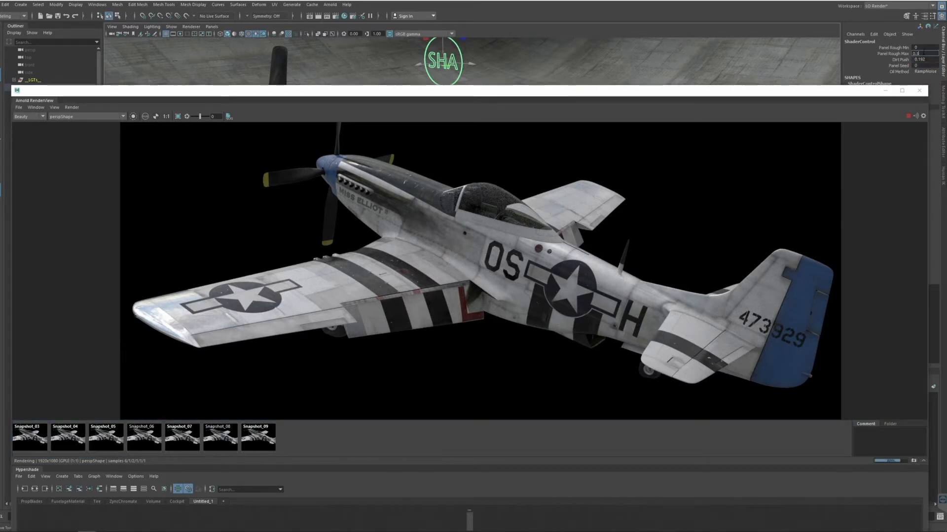
pyautogui.press('Return')
pyautogui.click(923, 47)
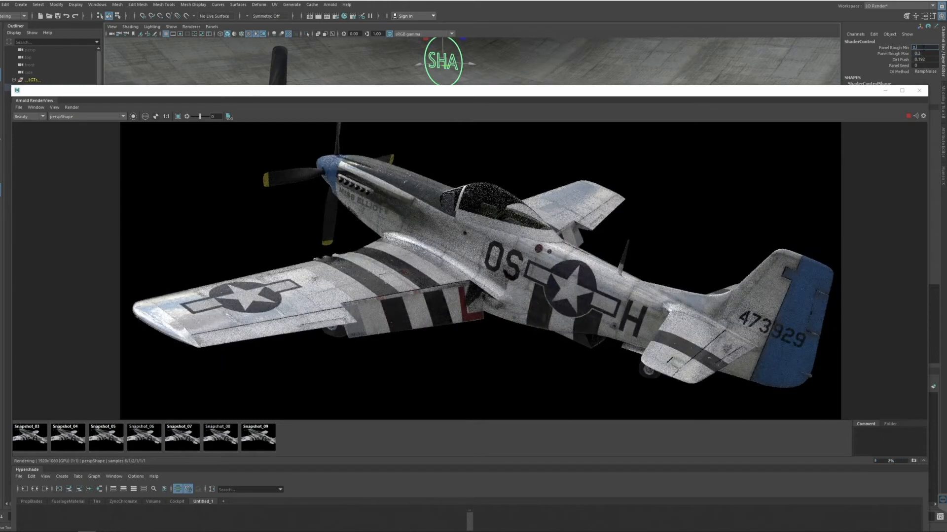
pyautogui.write('0.05')
pyautogui.press('Return')
# Move the render window clear of the shader controls and set Dirt Push to 1
pyautogui.moveTo(833, 90); pyautogui.dragTo(784, 85)
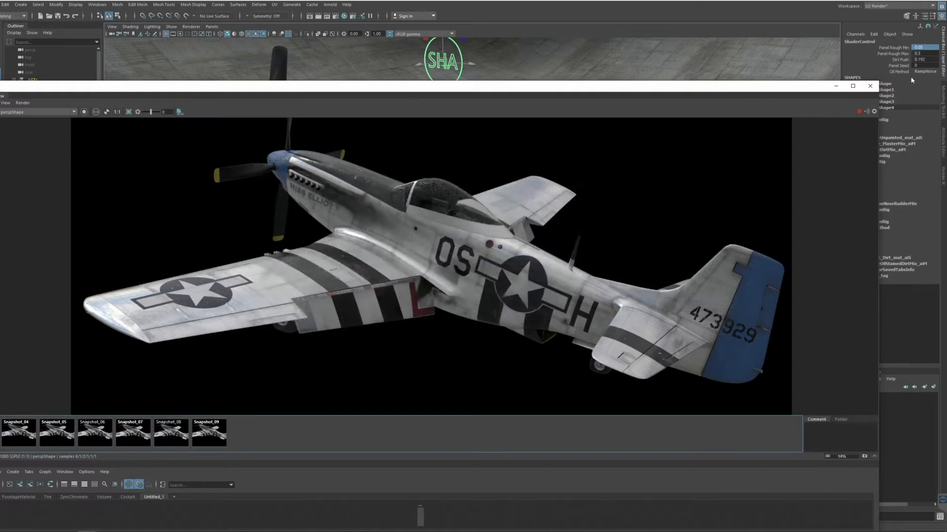
pyautogui.doubleClick(920, 59)
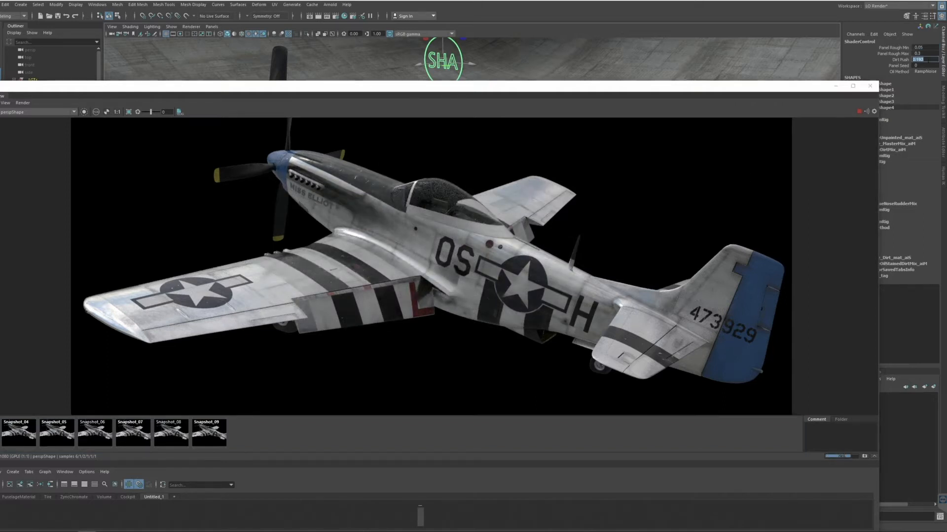
pyautogui.press('Return')
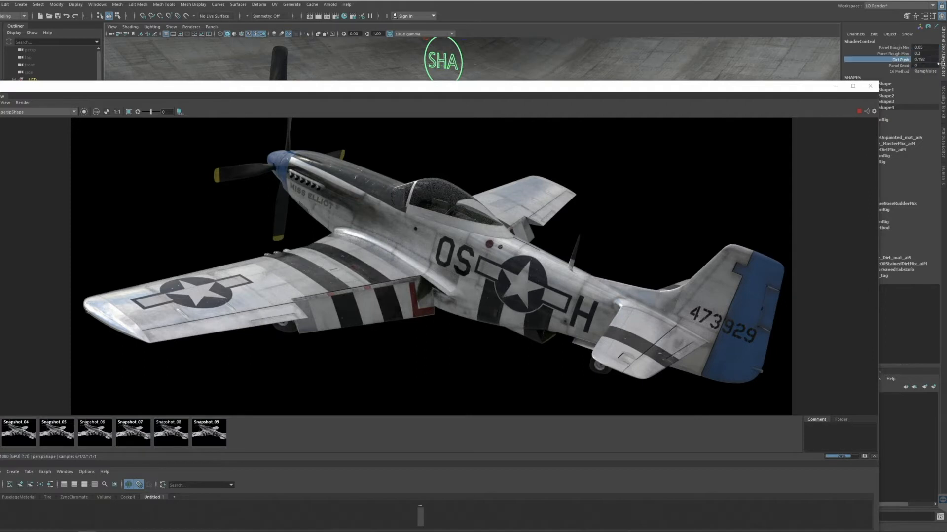
pyautogui.doubleClick(920, 59)
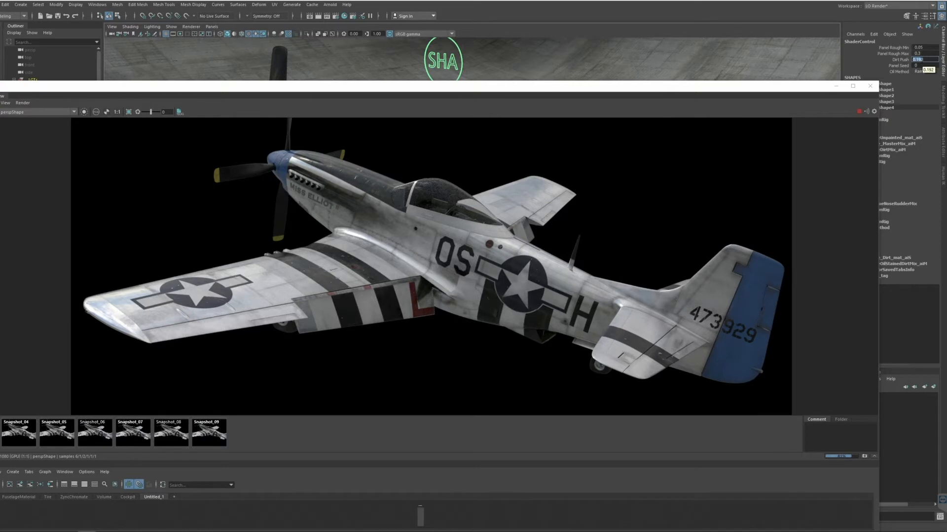
pyautogui.write('1')
pyautogui.press('Return')
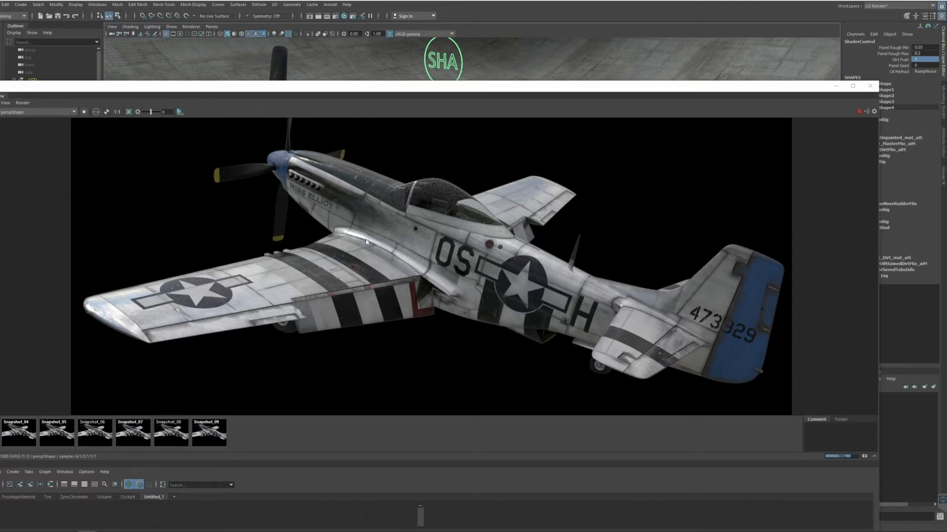
pyautogui.moveTo(529, 86); pyautogui.dragTo(540, 211)
pyautogui.keyDown('alt'); pyautogui.moveTo(484, 171); pyautogui.dragTo(486, 173); pyautogui.keyUp('alt')
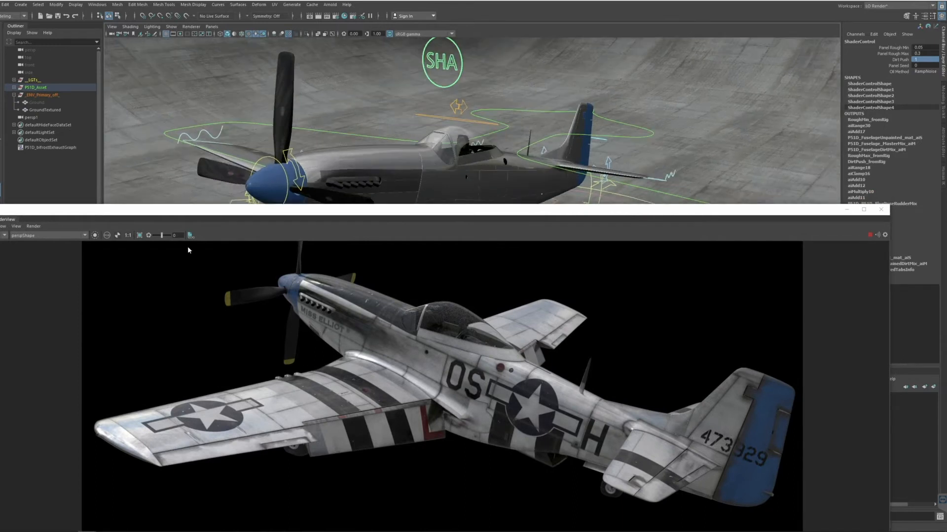
pyautogui.click(212, 27)
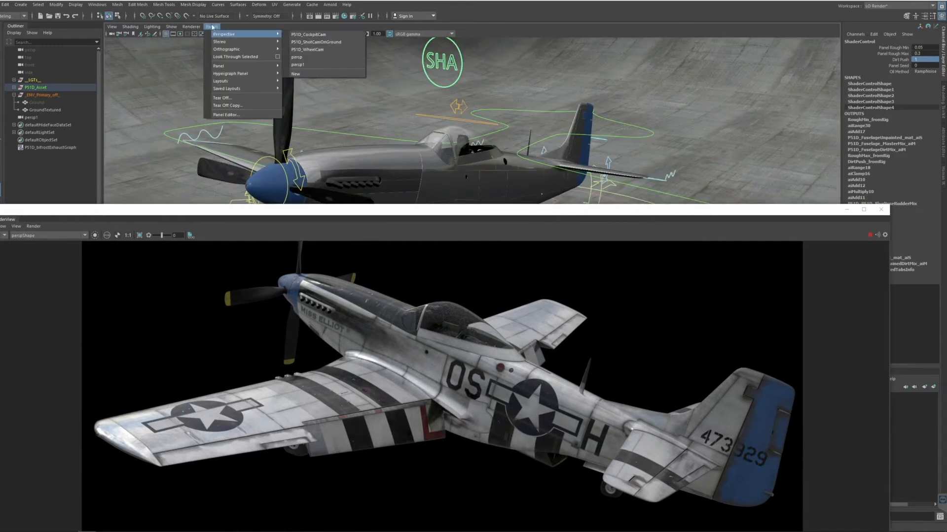
pyautogui.click(235, 212)
pyautogui.moveTo(235, 212); pyautogui.dragTo(270, 12)
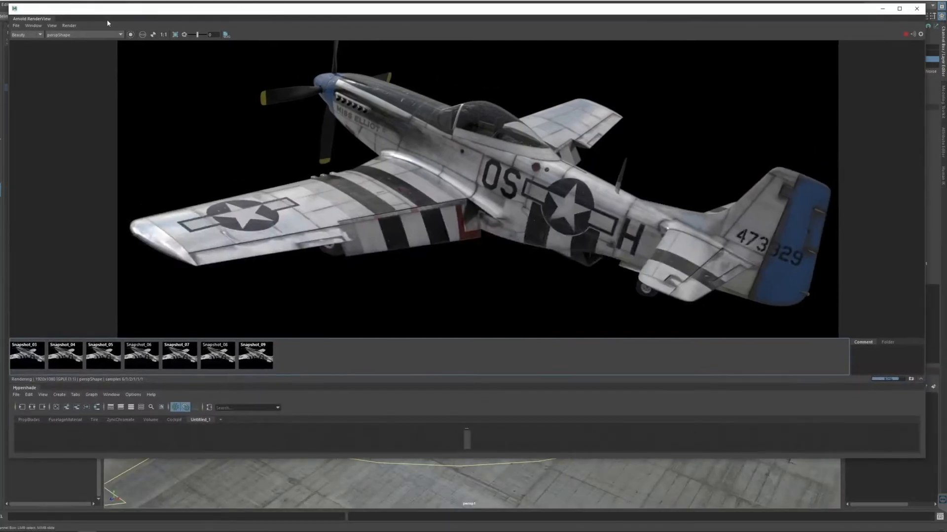
# Fit the render, orbit it to a side view of the aircraft at 1:1 size, and store a snapshot of the result
pyautogui.click(33, 26)
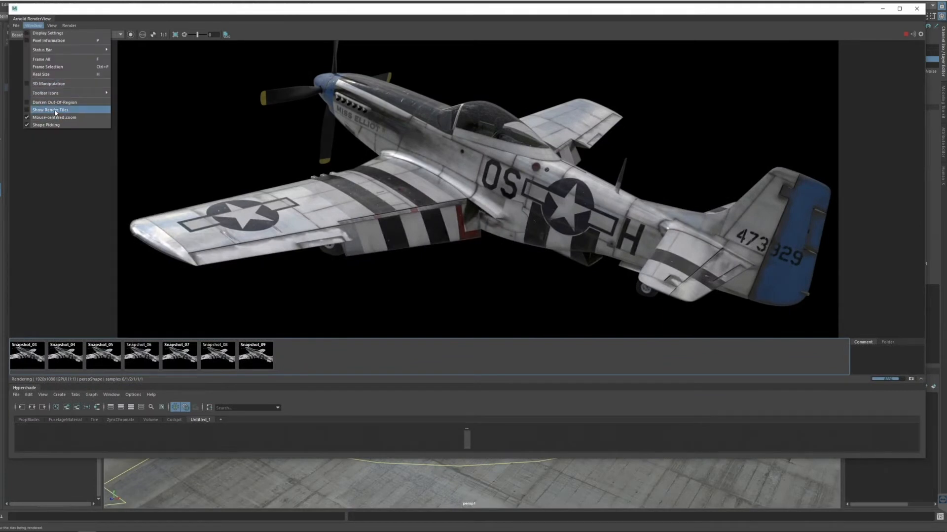
pyautogui.click(41, 59)
pyautogui.keyDown('alt'); pyautogui.moveTo(464, 136); pyautogui.dragTo(610, 153); pyautogui.keyUp('alt')
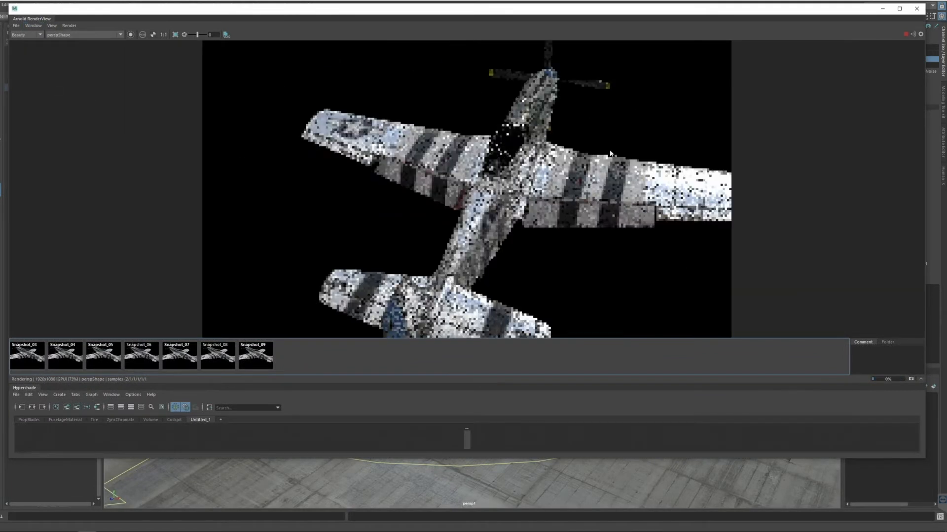
pyautogui.click(163, 36)
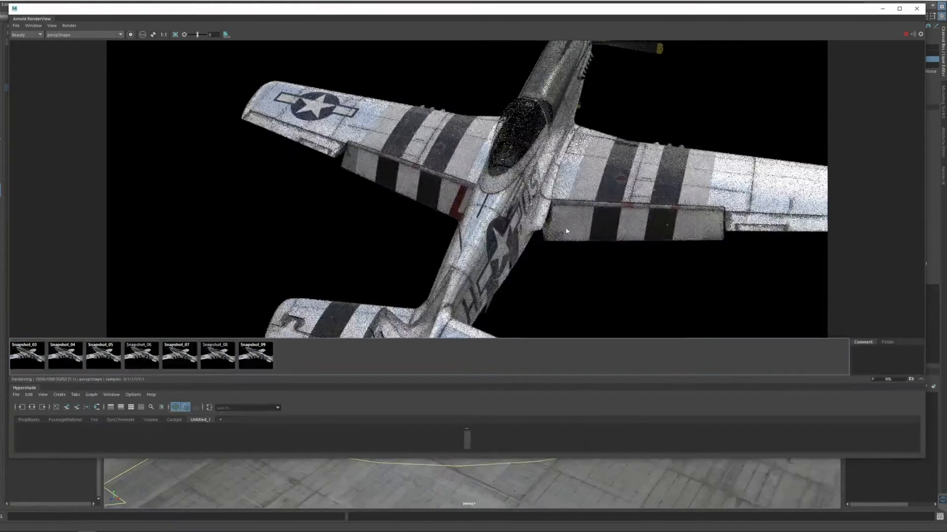
pyautogui.keyDown('alt'); pyautogui.moveTo(567, 228); pyautogui.dragTo(457, 176); pyautogui.keyUp('alt')
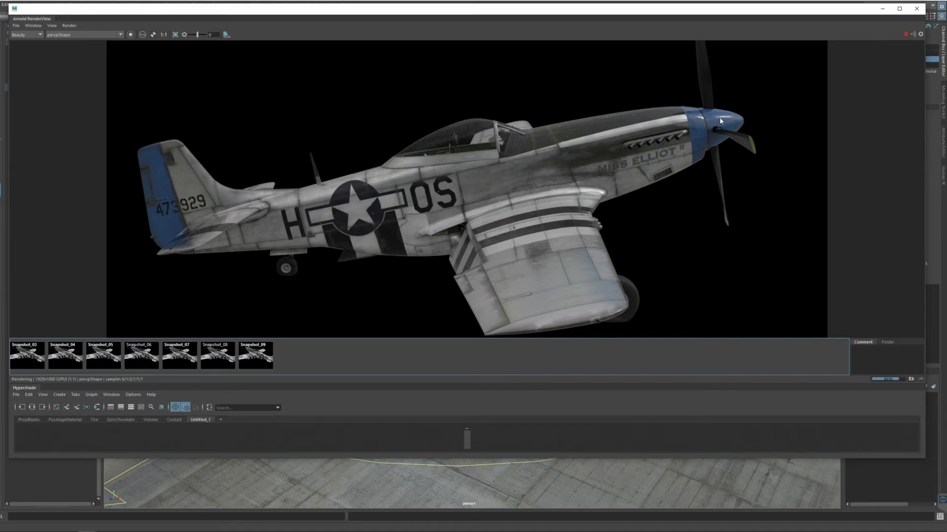
pyautogui.click(67, 25)
pyautogui.moveTo(54, 27)
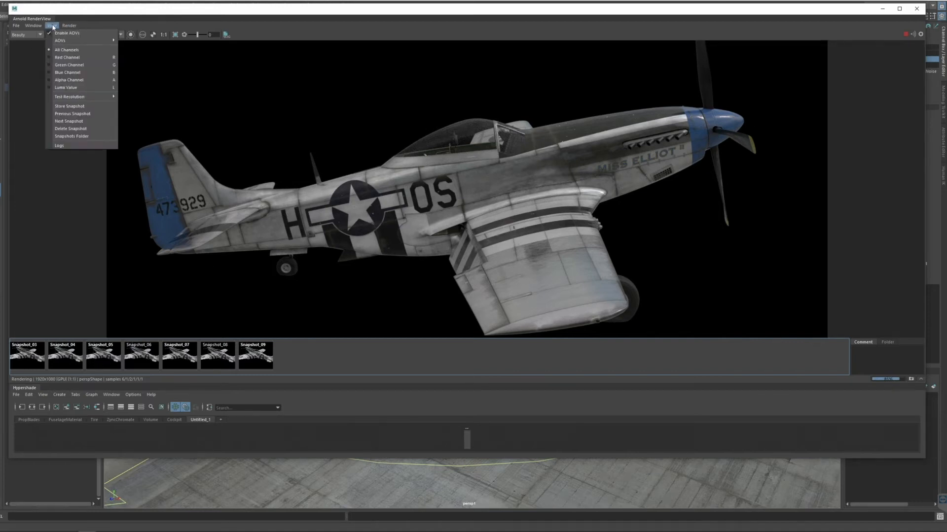
pyautogui.click(98, 106)
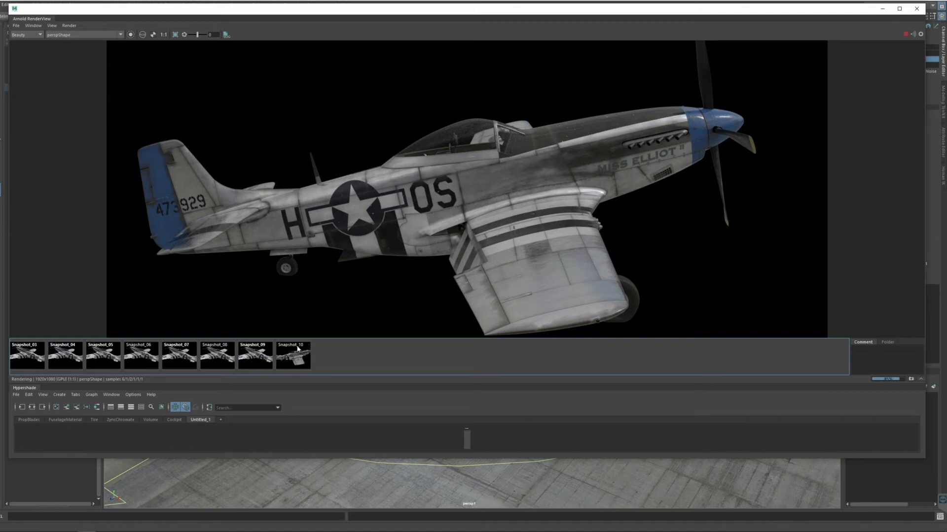
# Display Snapshot_10, uncover the shader controls, set Dirt Push to 0.25, and shift the render window back
pyautogui.click(297, 358)
pyautogui.moveTo(718, 9); pyautogui.dragTo(644, 41)
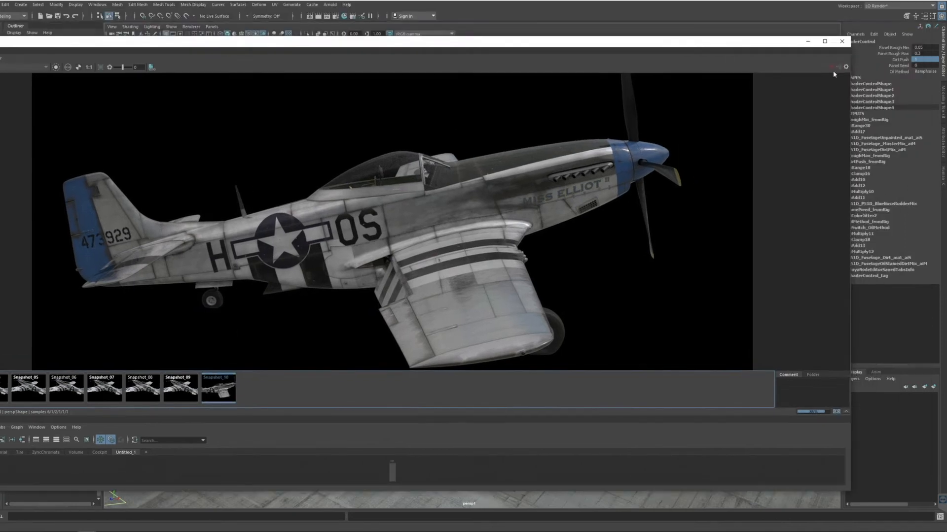
pyautogui.click(917, 59)
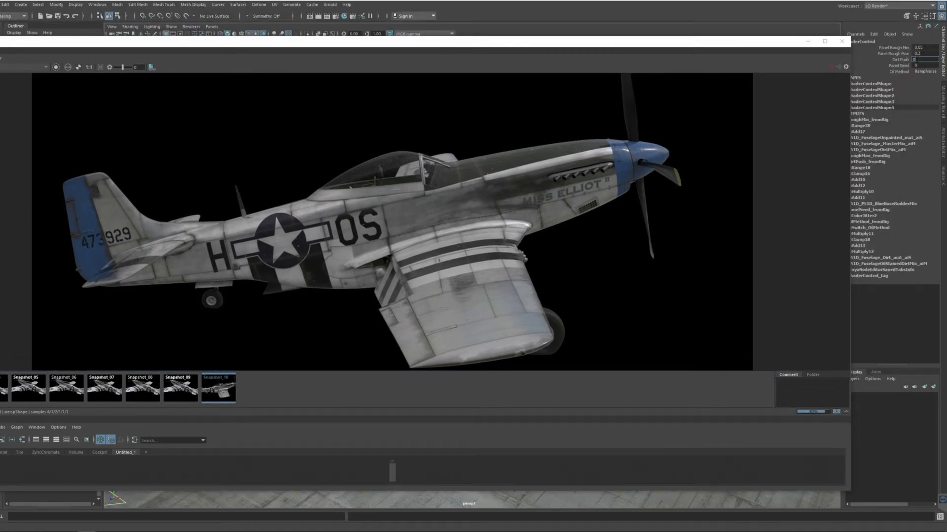
pyautogui.press('Return')
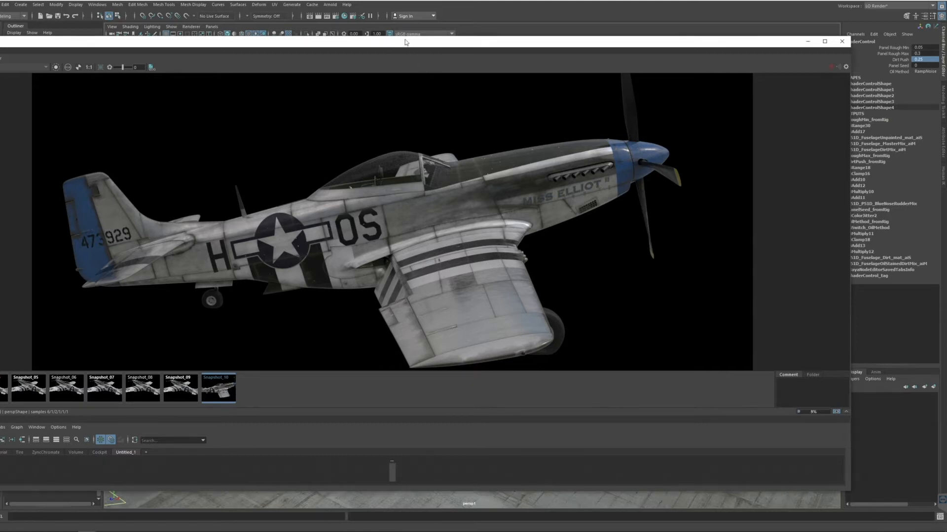
pyautogui.moveTo(389, 45); pyautogui.dragTo(457, 39)
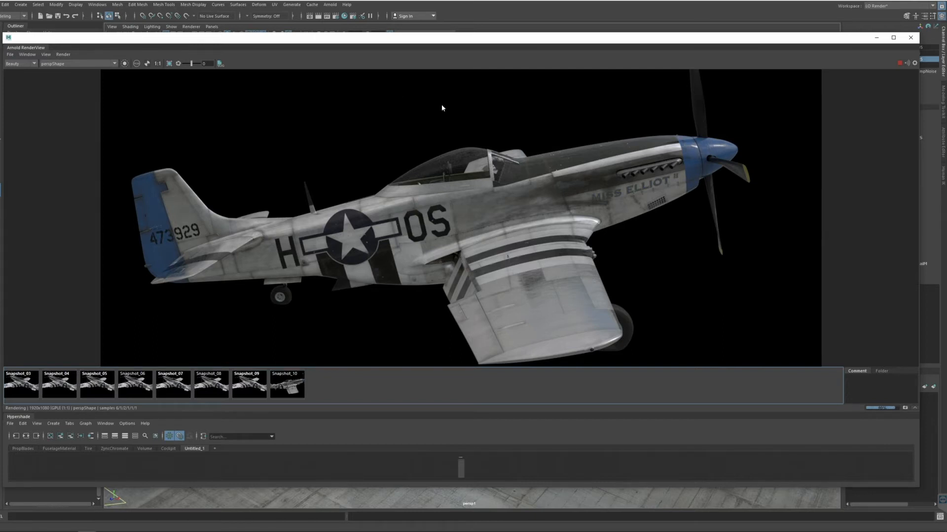
# Move the render window off the viewport and switch the viewport to the persp camera
pyautogui.moveTo(489, 41); pyautogui.dragTo(483, 121)
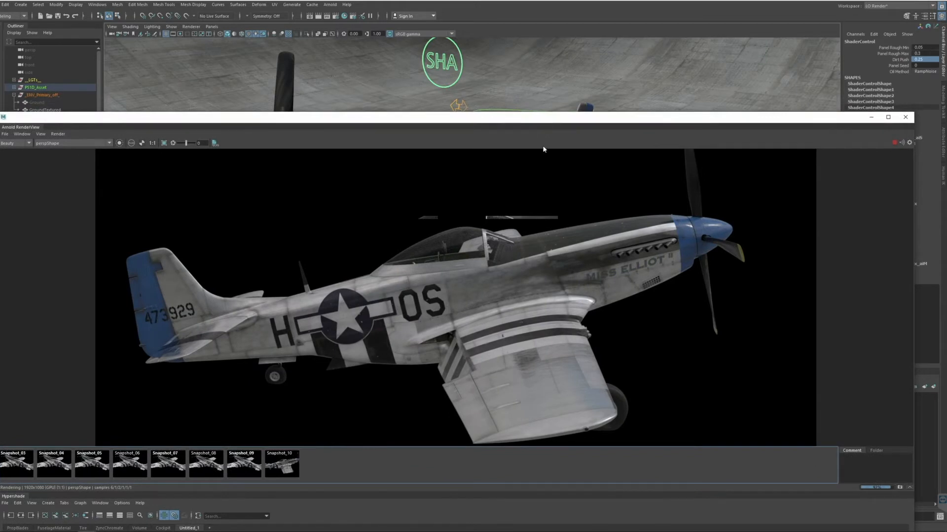
pyautogui.moveTo(545, 121)
pyautogui.mouseDown()
pyautogui.moveTo(548, 192)
pyautogui.moveTo(547, 42)
pyautogui.moveTo(550, 136)
pyautogui.mouseUp()
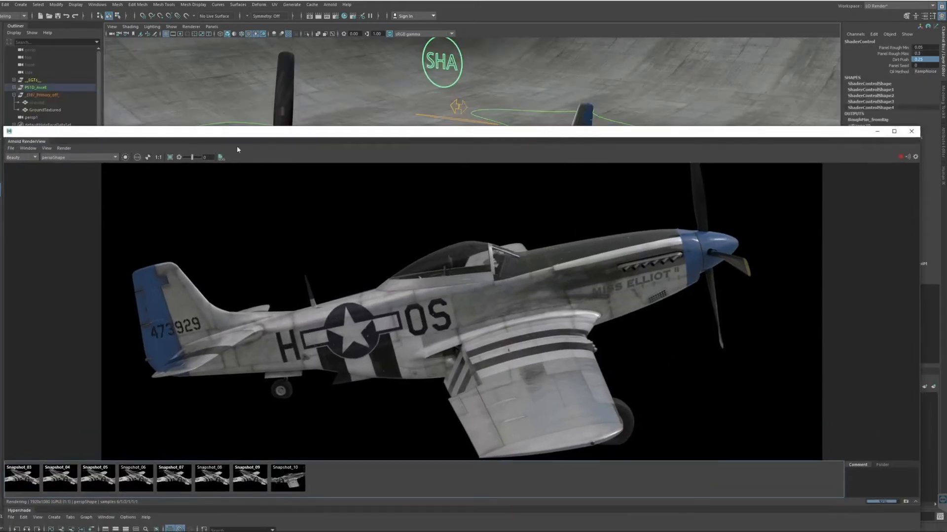
pyautogui.click(212, 26)
pyautogui.moveTo(246, 34)
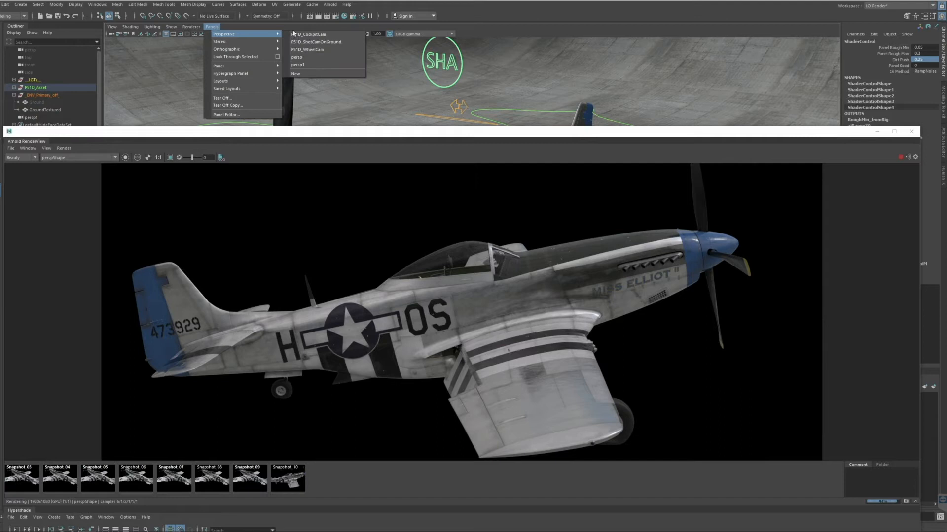
pyautogui.click(318, 58)
# Narrow the render window beside the shader controls, show the render at 1:1 size, and set Panel Rough Max to 0.15
pyautogui.moveTo(535, 131); pyautogui.dragTo(531, 42)
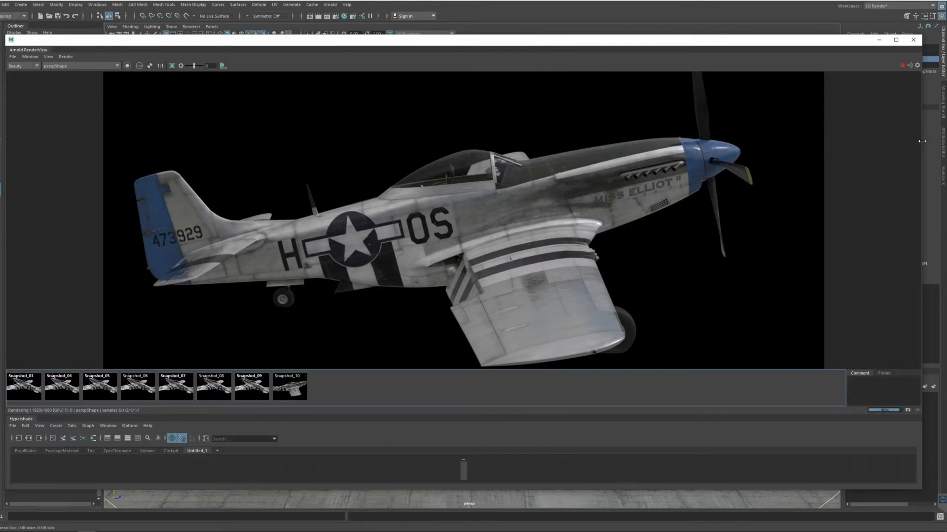
pyautogui.moveTo(922, 141); pyautogui.dragTo(817, 142)
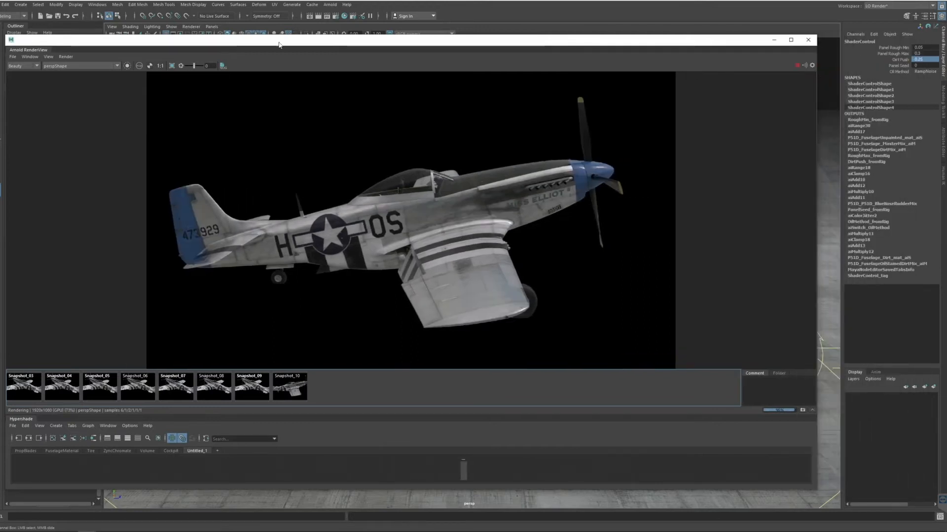
pyautogui.click(161, 65)
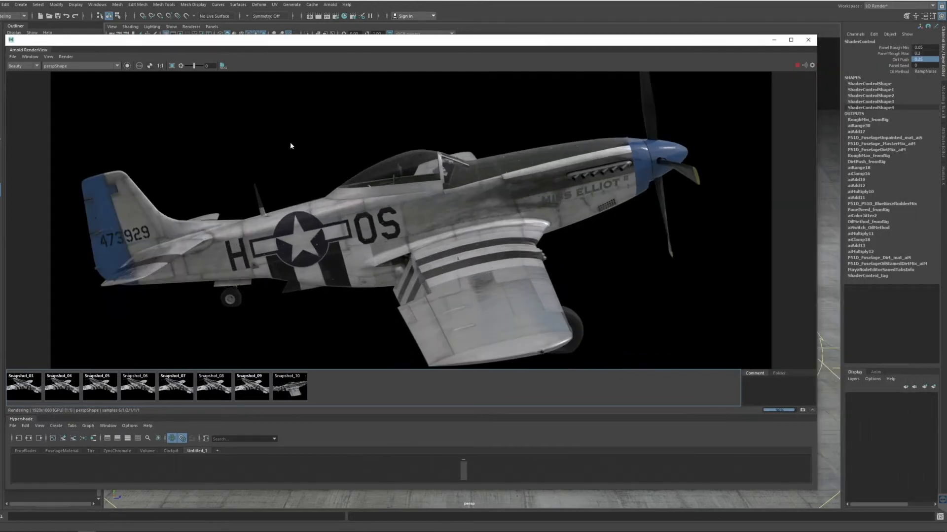
pyautogui.doubleClick(918, 53)
pyautogui.write('45')
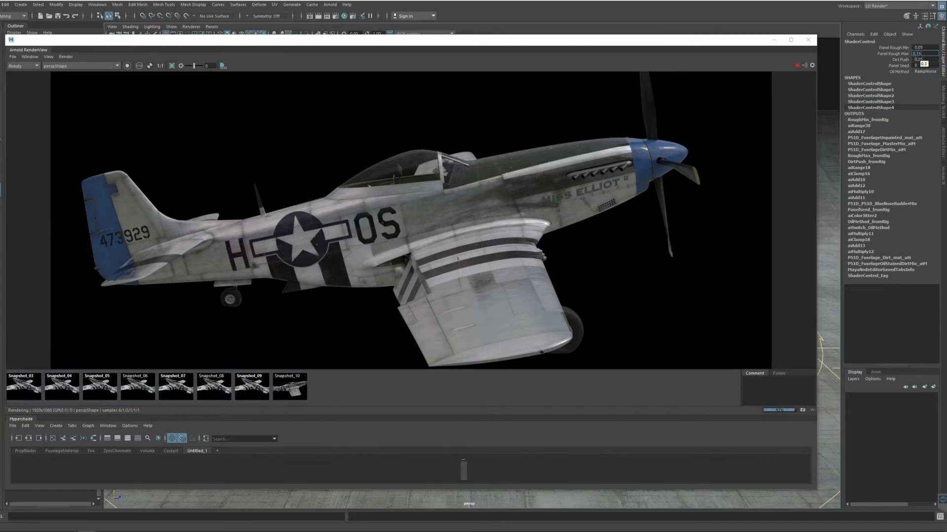
pyautogui.press('Return')
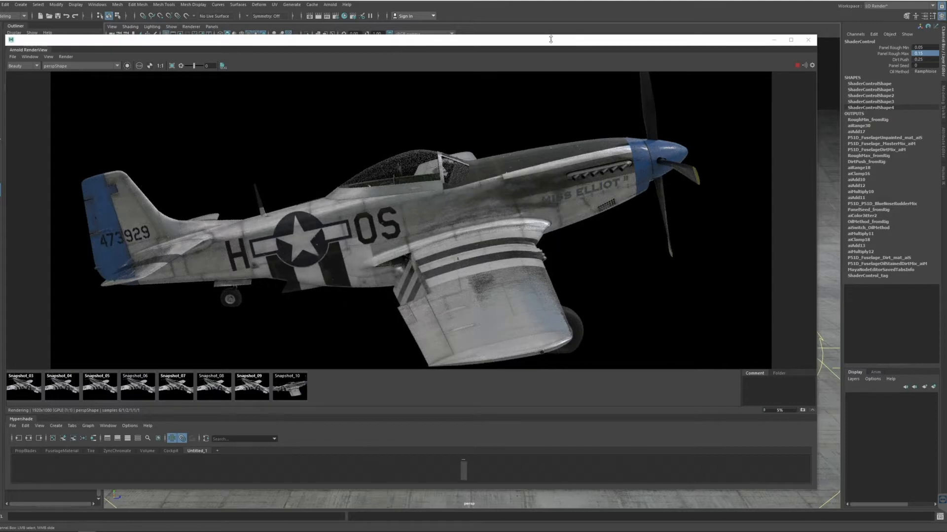
# Lower the render window to expose the viewport and orbit the persp camera to a rear three-quarter view of the aircraft
pyautogui.moveTo(549, 39); pyautogui.dragTo(593, 236)
pyautogui.keyDown('alt'); pyautogui.moveTo(520, 173); pyautogui.dragTo(564, 175); pyautogui.keyUp('alt')
pyautogui.keyDown('alt'); pyautogui.moveTo(566, 171); pyautogui.dragTo(568, 161, button='middle'); pyautogui.keyUp('alt')
pyautogui.keyDown('alt'); pyautogui.moveTo(567, 162); pyautogui.dragTo(599, 172, button='right'); pyautogui.keyUp('alt')
# Set both Panel Rough Min and Panel Rough Max to 0
pyautogui.click(924, 48)
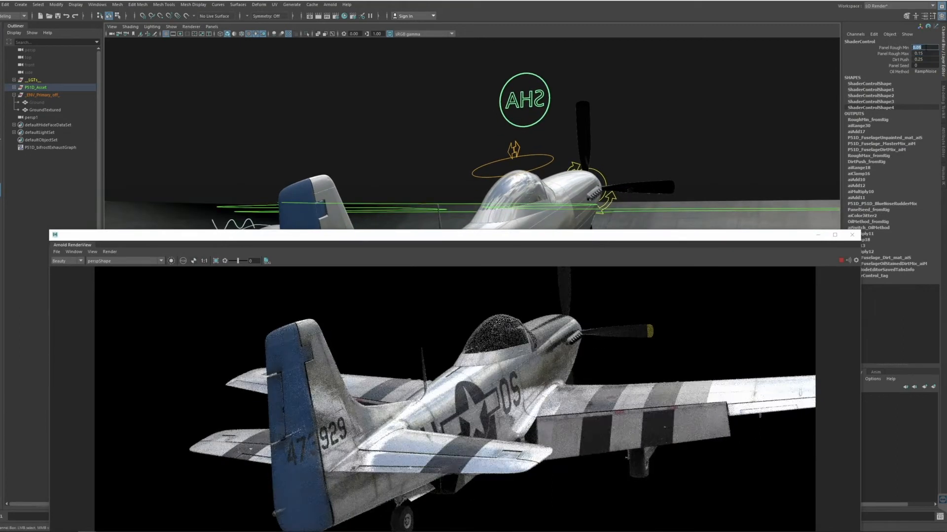
pyautogui.write('0')
pyautogui.click(926, 54)
pyautogui.write('0.0')
pyautogui.press('Return')
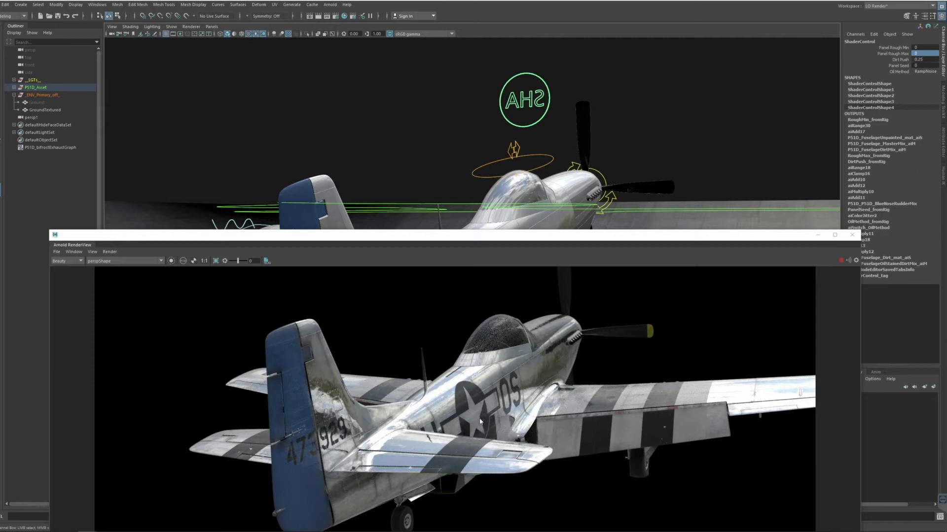
# Set Panel Rough Max to 0.6 and Panel Rough Min to 0.1
pyautogui.click(914, 53)
pyautogui.write('0.6')
pyautogui.press('Return')
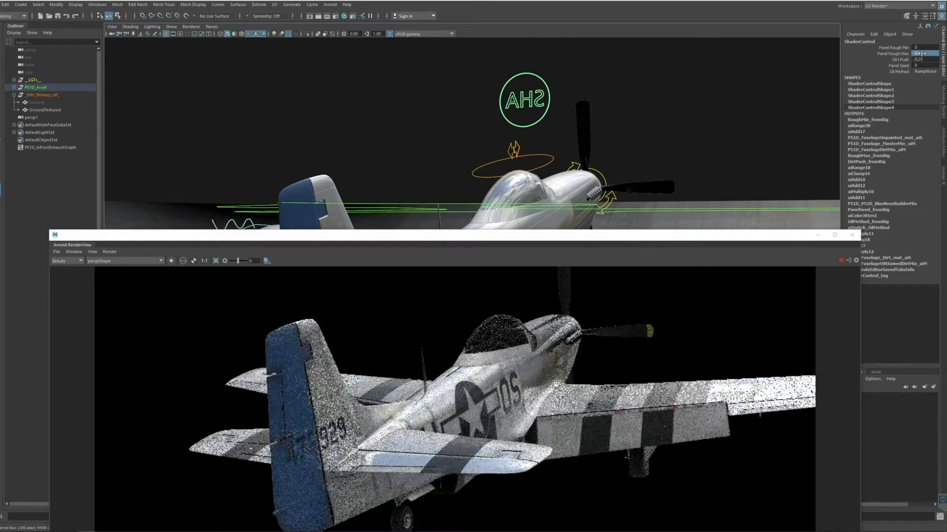
pyautogui.click(920, 48)
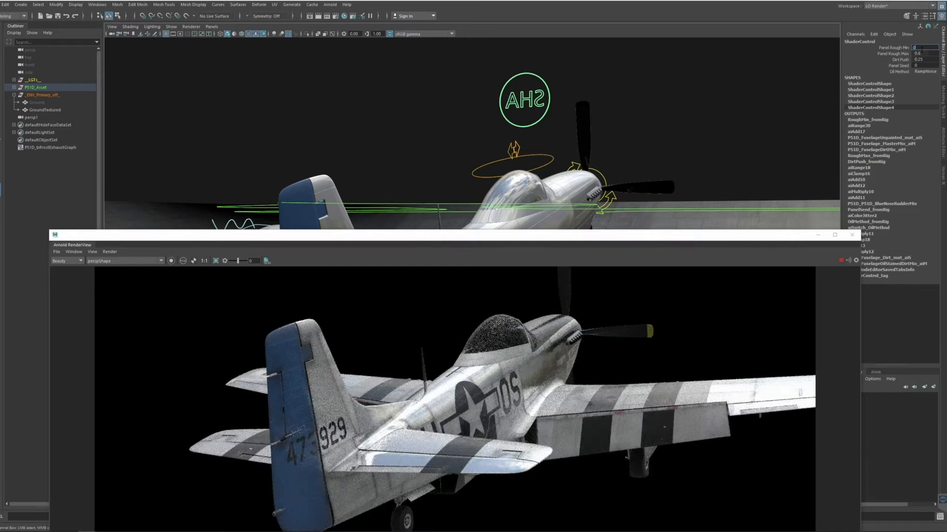
pyautogui.write('0.1')
pyautogui.press('Return')
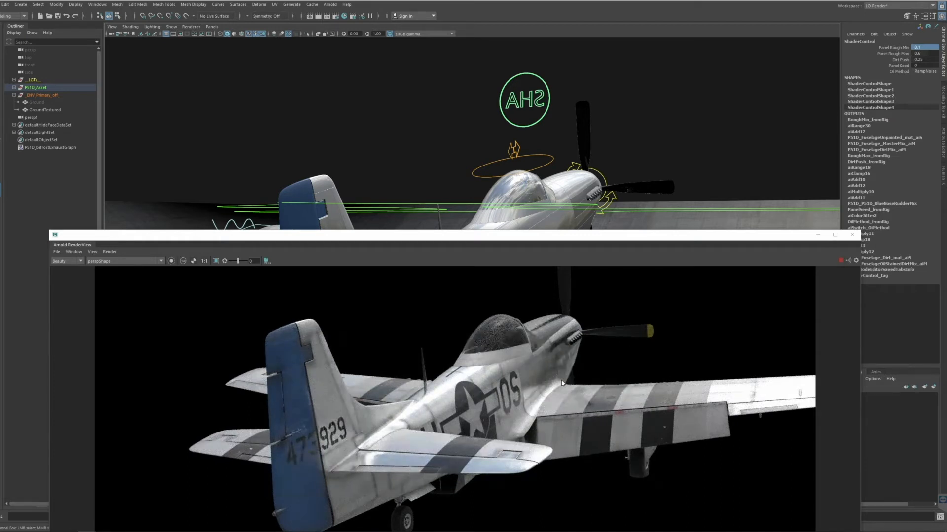
# Raise the render window to show the whole aircraft, and set Panel Rough Min to 0 and Panel Rough Max to 0.3
pyautogui.moveTo(587, 240); pyautogui.dragTo(603, 82)
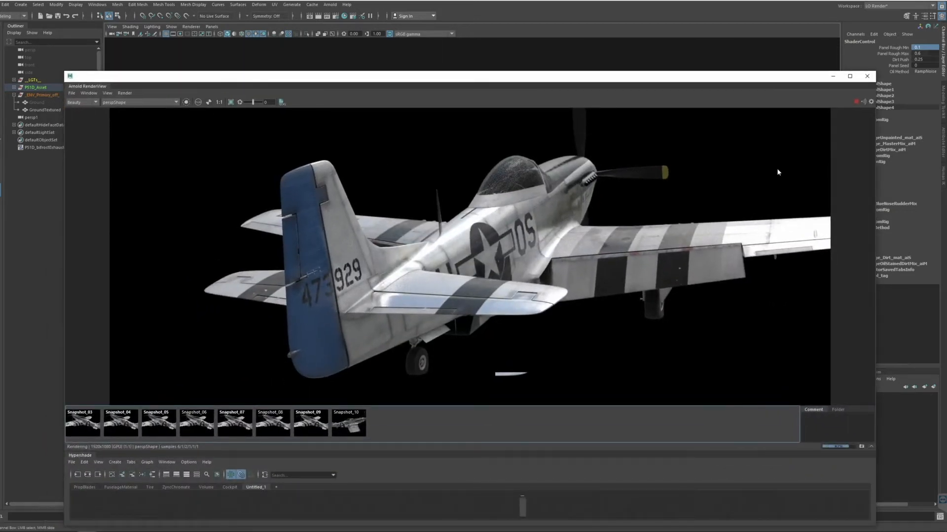
pyautogui.doubleClick(923, 47)
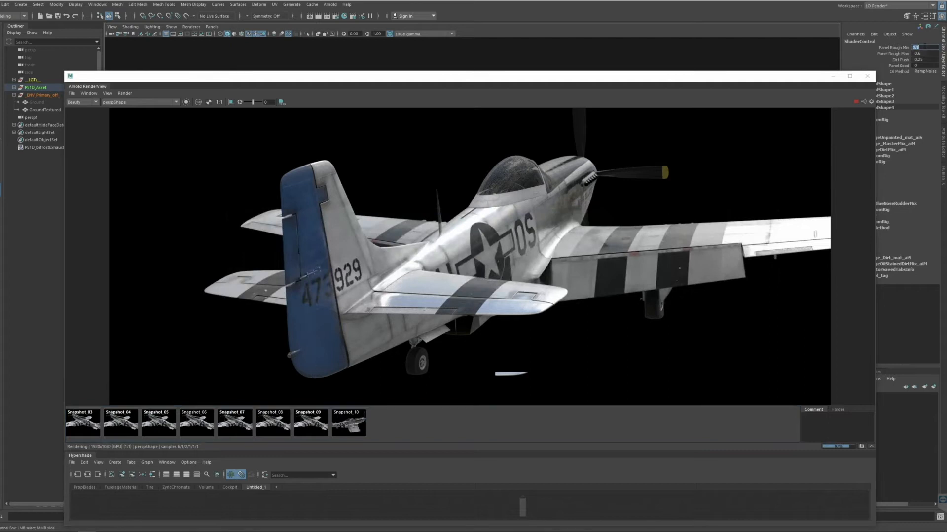
pyautogui.write('0')
pyautogui.press('Tab')
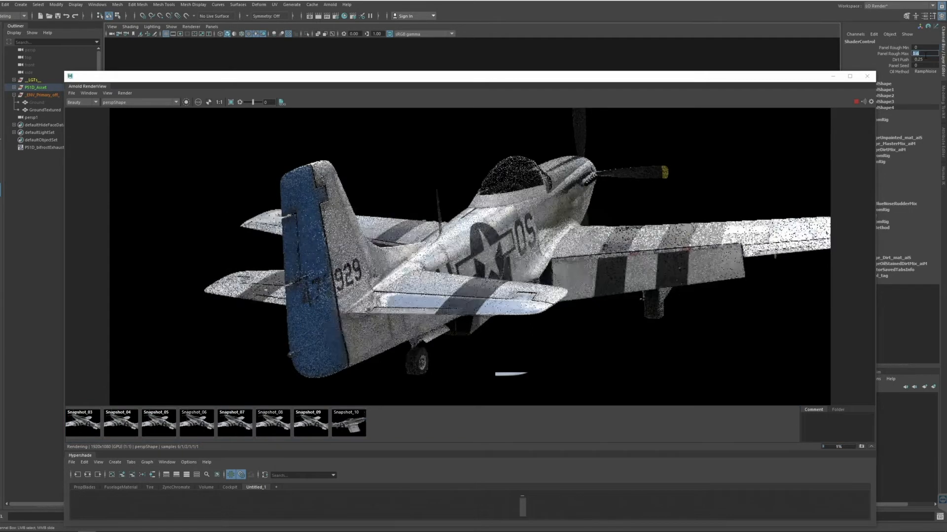
pyautogui.write('3')
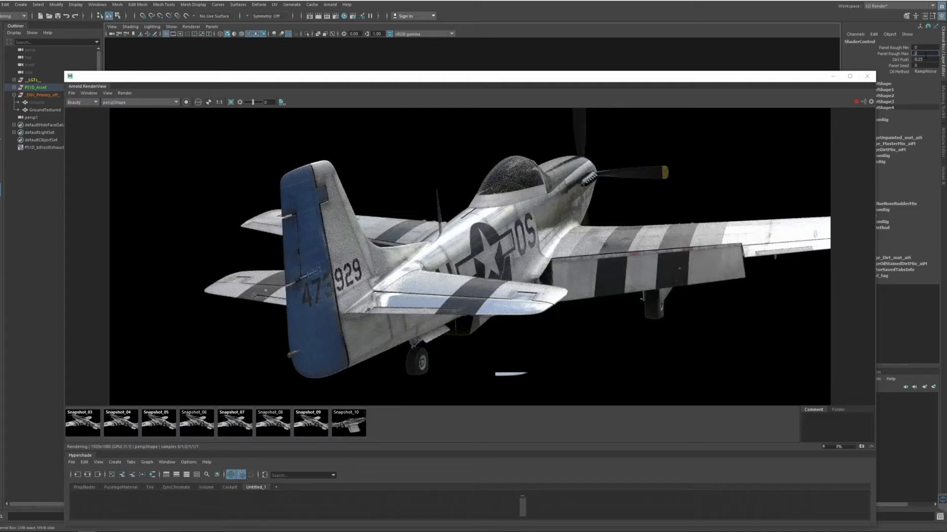
pyautogui.press('Return')
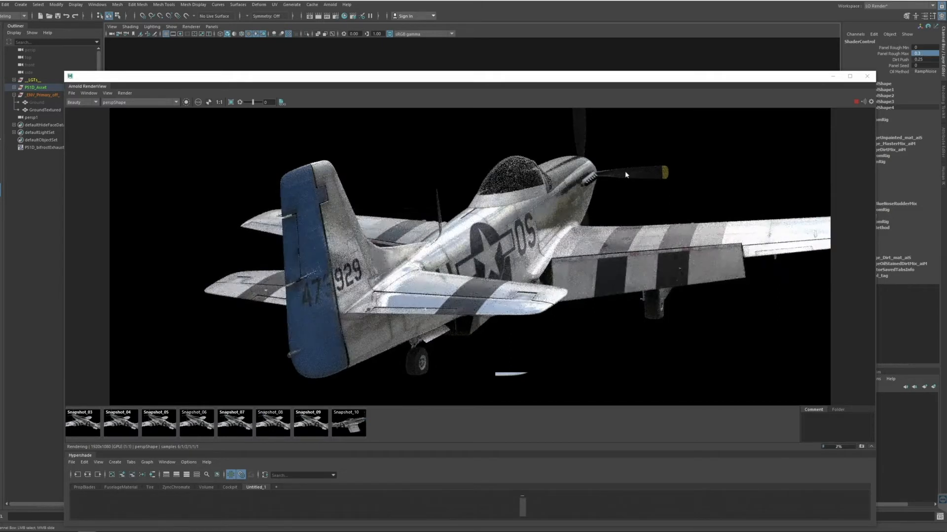
# Reframe the persp camera on a close side view of the exhaust stacks and cockpit, and bring the render window back into view
pyautogui.click(921, 66)
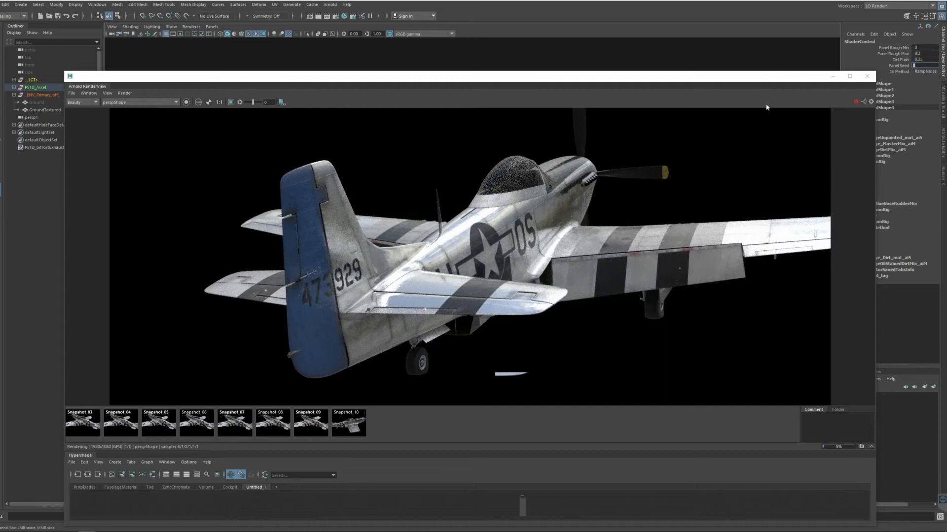
pyautogui.moveTo(816, 76); pyautogui.dragTo(807, 323)
pyautogui.keyDown('alt'); pyautogui.moveTo(542, 245); pyautogui.dragTo(503, 152); pyautogui.keyUp('alt')
pyautogui.keyDown('alt'); pyautogui.moveTo(473, 267); pyautogui.dragTo(564, 213, button='middle'); pyautogui.keyUp('alt')
pyautogui.keyDown('alt'); pyautogui.moveTo(483, 212); pyautogui.dragTo(524, 206, button='right'); pyautogui.keyUp('alt')
pyautogui.keyDown('alt'); pyautogui.moveTo(524, 206); pyautogui.dragTo(494, 222); pyautogui.keyUp('alt')
pyautogui.keyDown('alt'); pyautogui.moveTo(462, 220); pyautogui.dragTo(482, 214, button='middle'); pyautogui.keyUp('alt')
pyautogui.keyDown('alt'); pyautogui.moveTo(481, 214); pyautogui.dragTo(584, 212, button='right'); pyautogui.keyUp('alt')
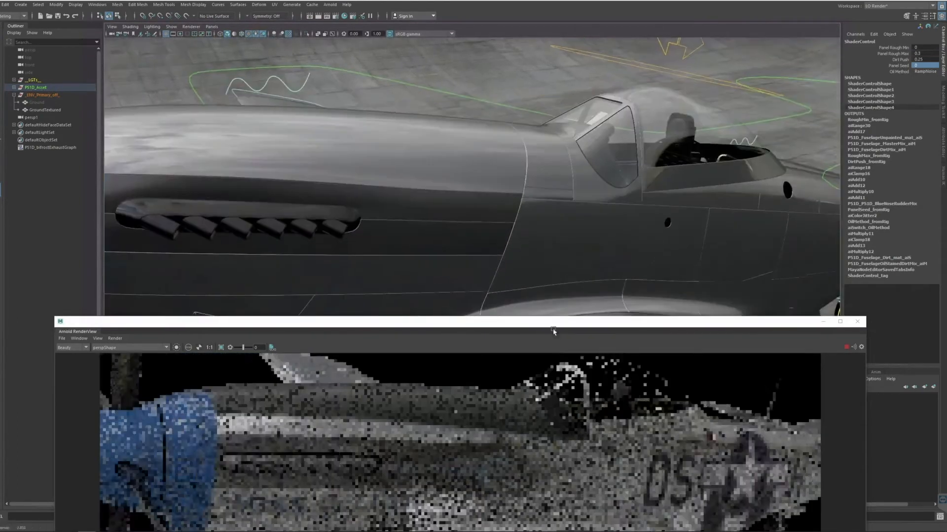
pyautogui.moveTo(549, 324); pyautogui.dragTo(581, 115)
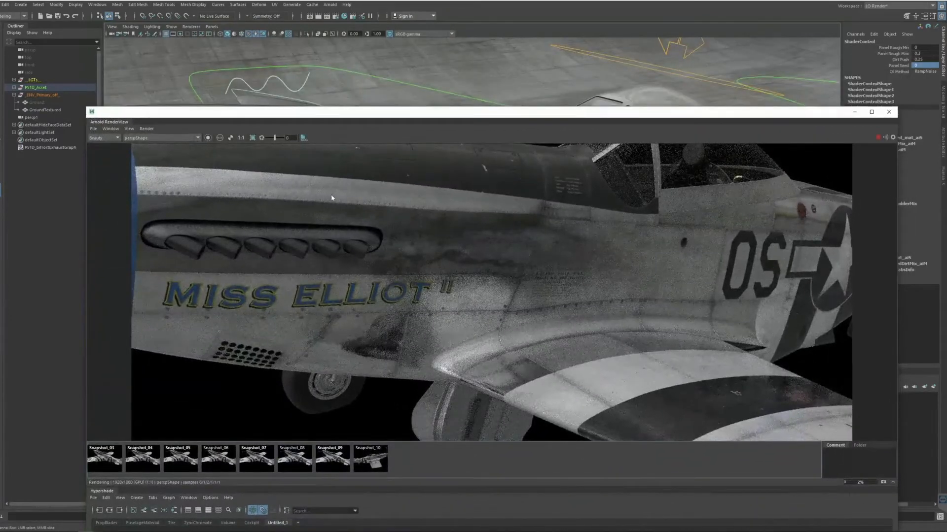
# Limit rendering to a crop region around the exhaust stain behind the stacks, and shift the render window clear of the shader controls
pyautogui.moveTo(325, 192); pyautogui.dragTo(613, 309)
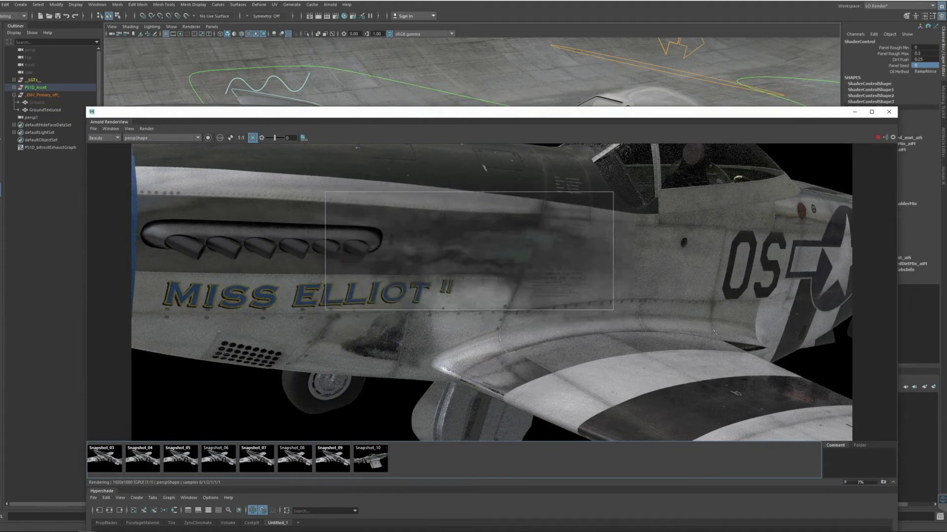
pyautogui.click(0, 4)
pyautogui.click(4, 34)
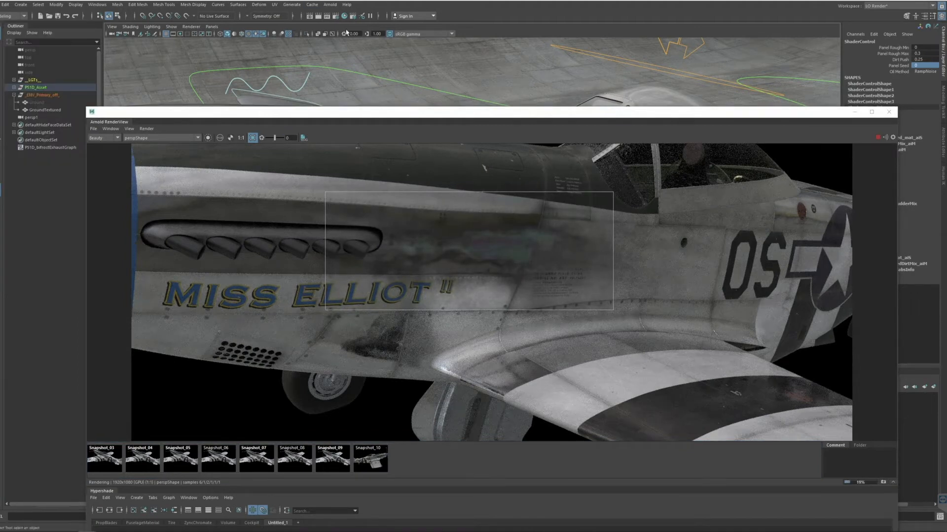
pyautogui.moveTo(554, 112); pyautogui.dragTo(543, 116)
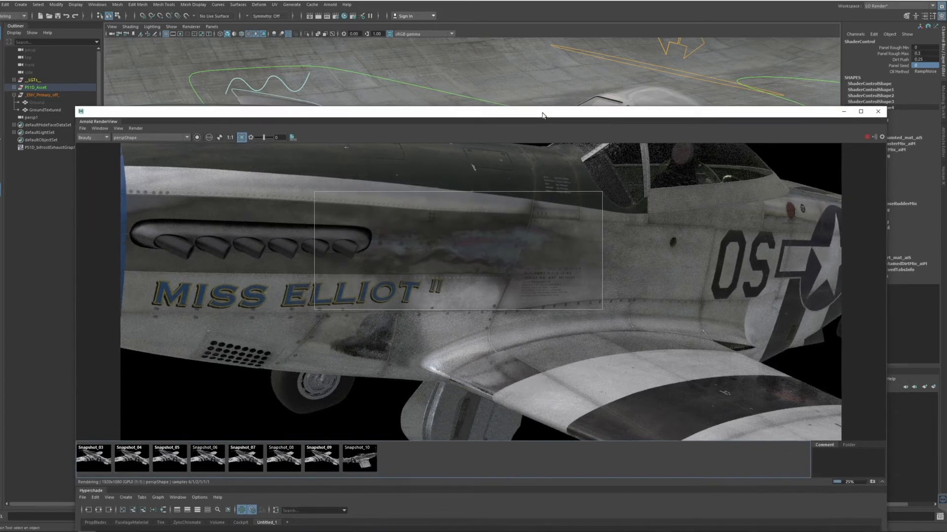
# Change the shader control's Oil Method to ConstantWhite
pyautogui.click(928, 72)
pyautogui.click(935, 73)
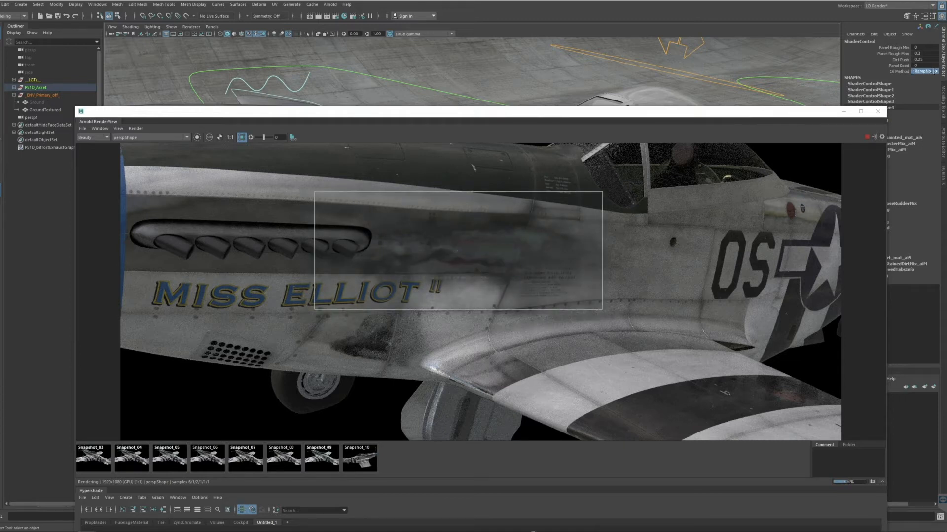
pyautogui.click(933, 71)
pyautogui.click(931, 73)
pyautogui.click(924, 72)
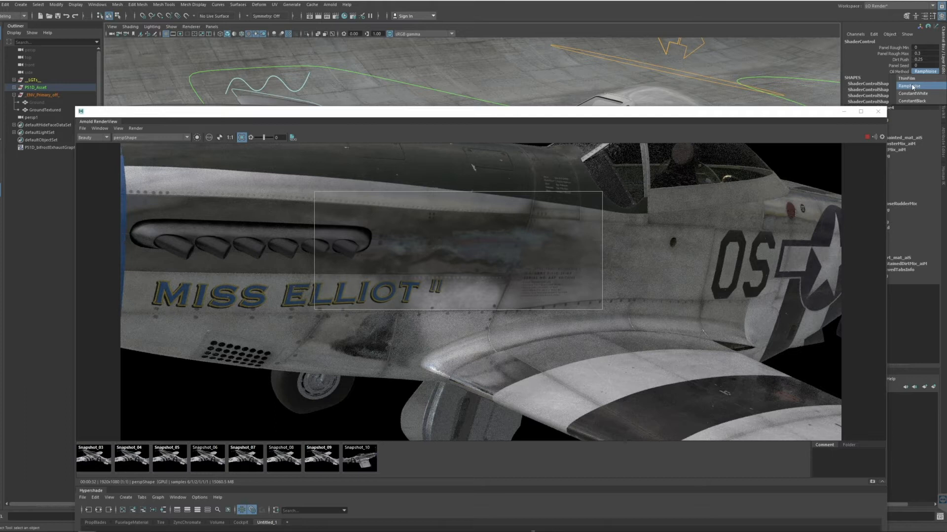
pyautogui.click(913, 94)
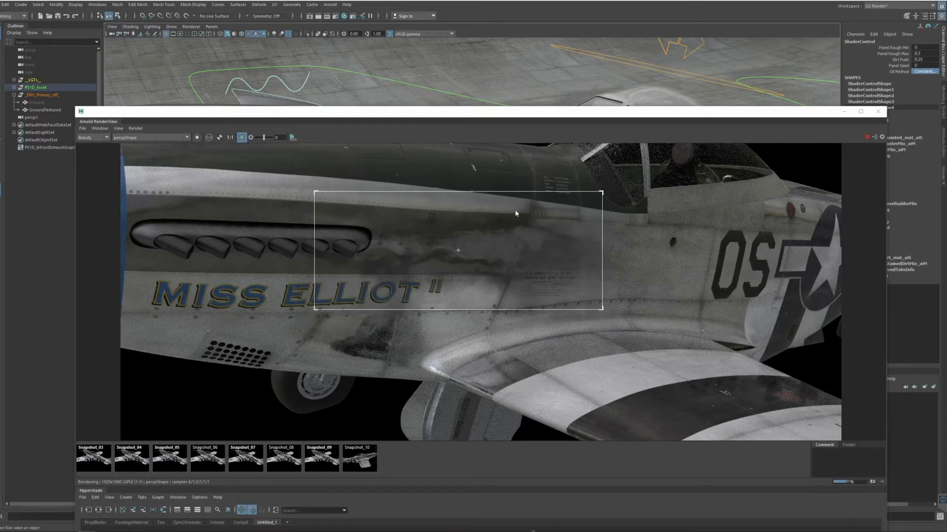
# Try ConstantBlack as the Oil Method, and follow it with ThinFilm
pyautogui.click(924, 71)
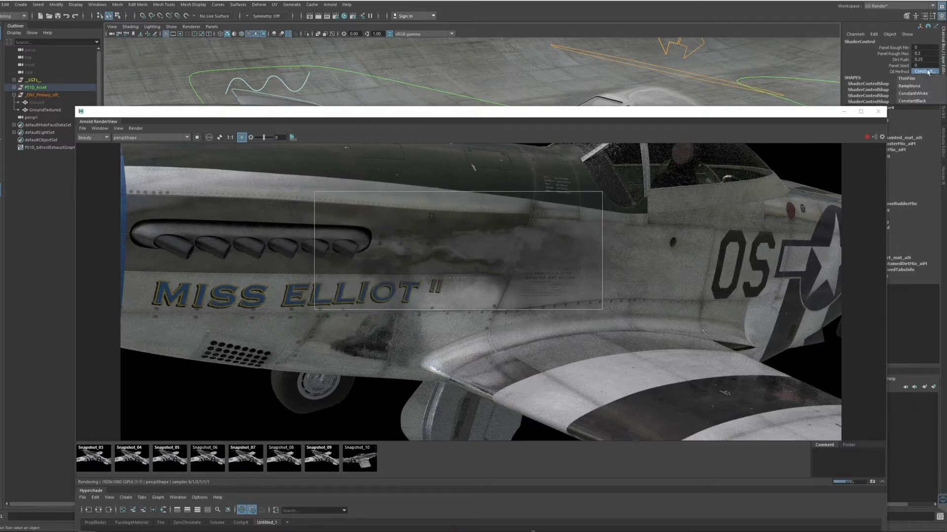
pyautogui.click(924, 93)
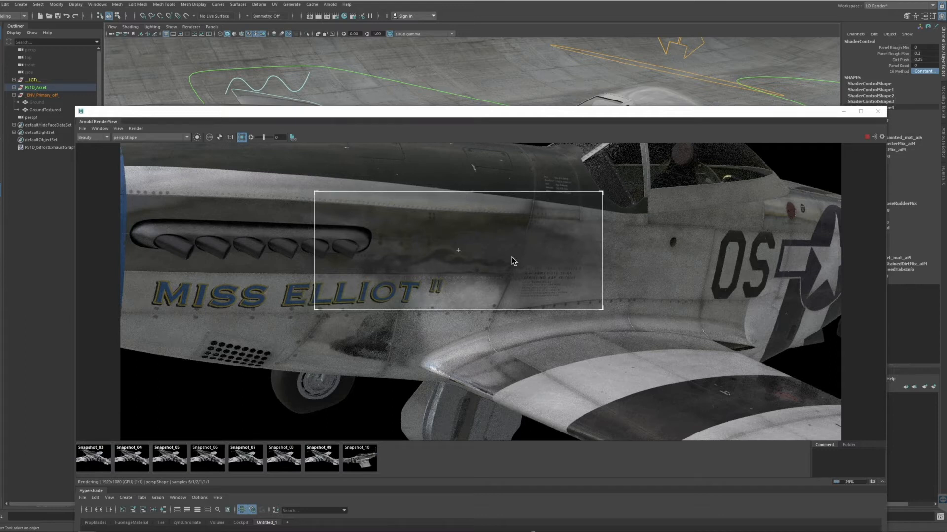
pyautogui.click(921, 72)
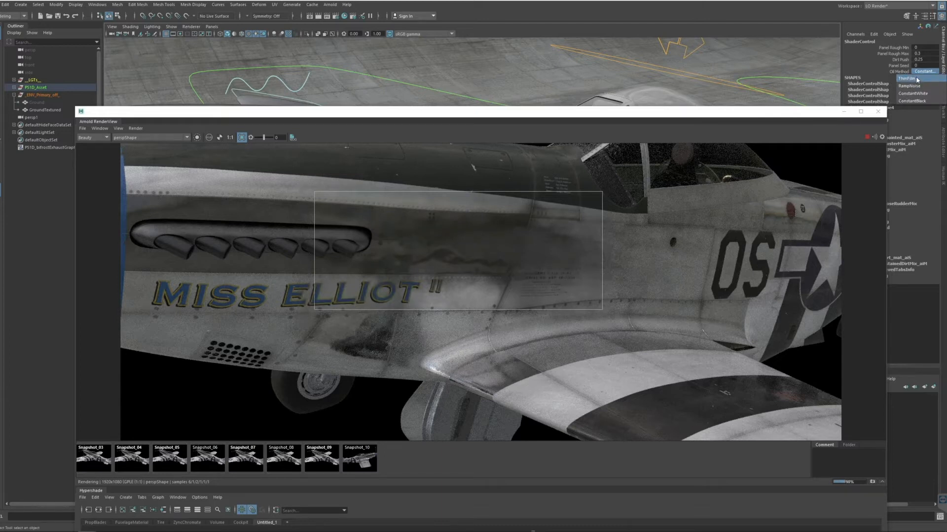
pyautogui.click(916, 79)
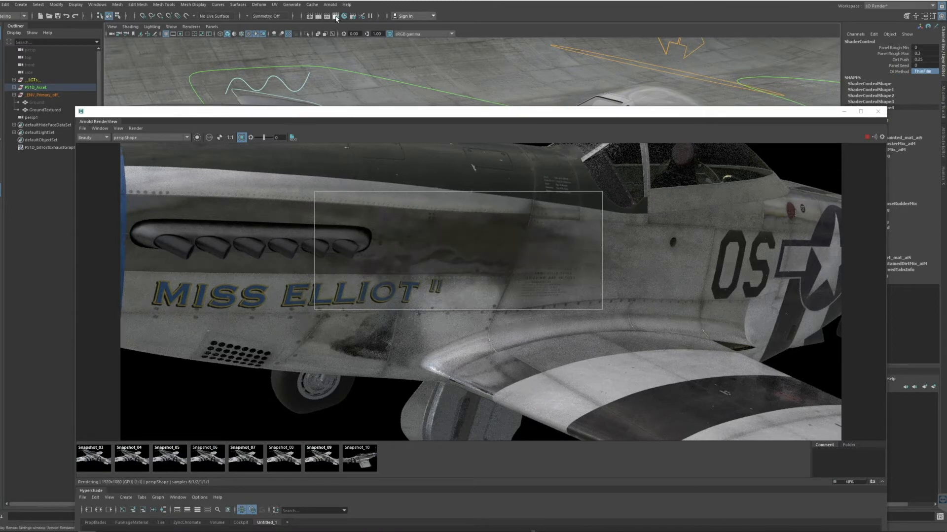
# Set Arnold's render device to CPU in the render settings, and enlarge the crop region around the exhaust stain
pyautogui.click(336, 16)
pyautogui.moveTo(849, 73)
pyautogui.mouseDown()
pyautogui.moveTo(833, 78)
pyautogui.moveTo(741, 206)
pyautogui.mouseUp()
pyautogui.click(741, 244)
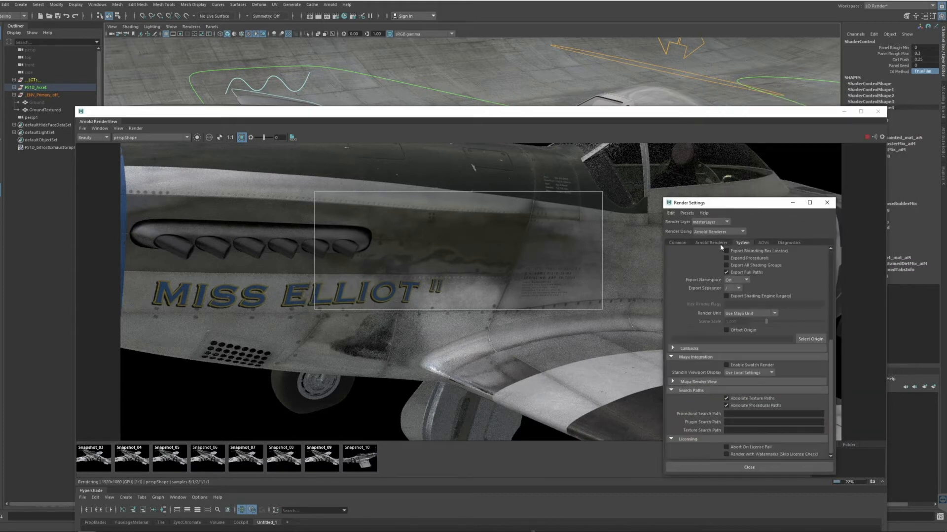
pyautogui.click(718, 245)
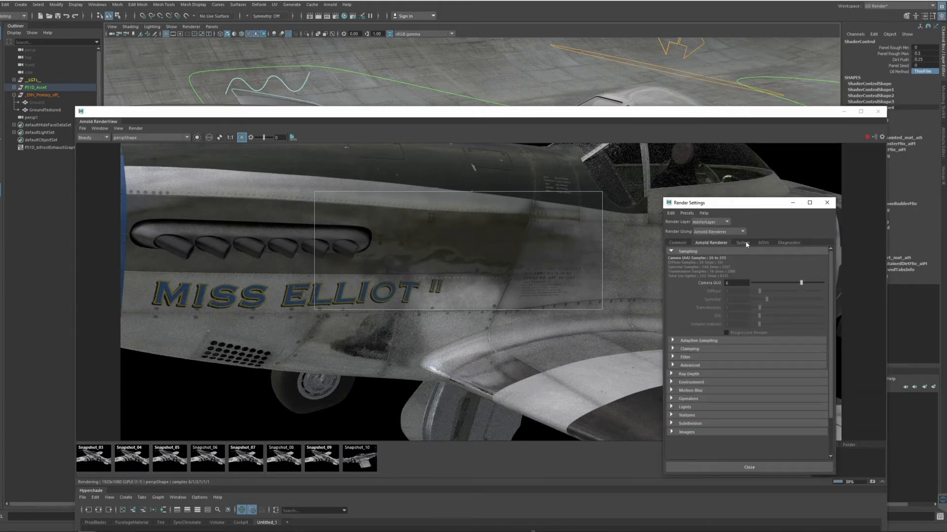
pyautogui.click(747, 244)
pyautogui.click(764, 244)
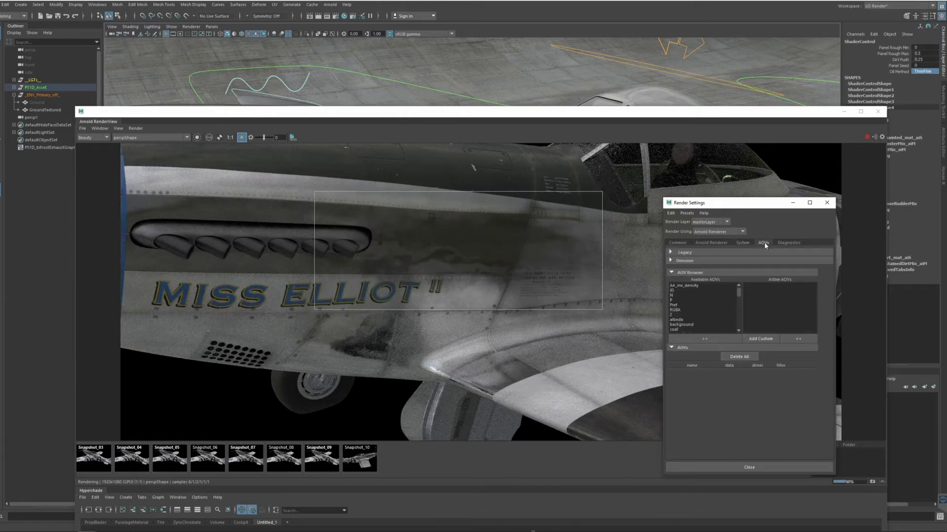
pyautogui.click(752, 244)
pyautogui.moveTo(829, 347); pyautogui.dragTo(832, 238)
pyautogui.click(744, 260)
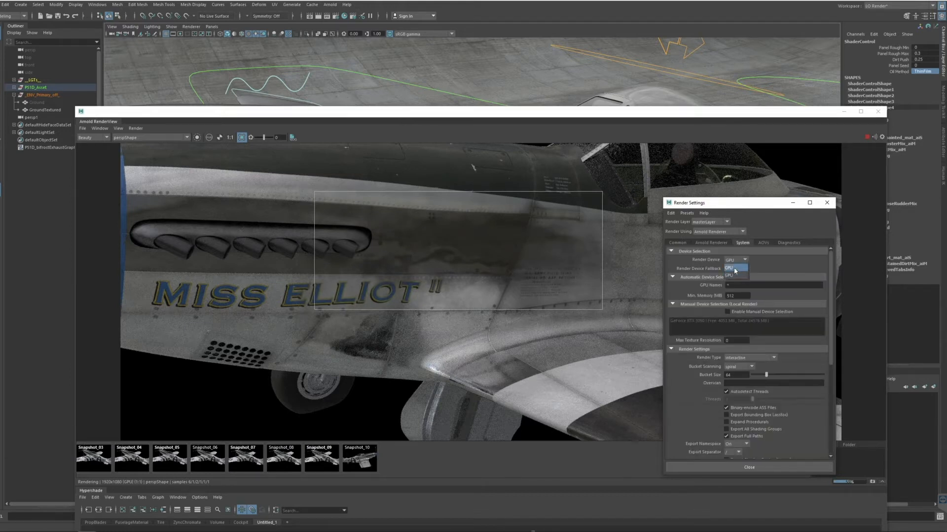
pyautogui.click(735, 268)
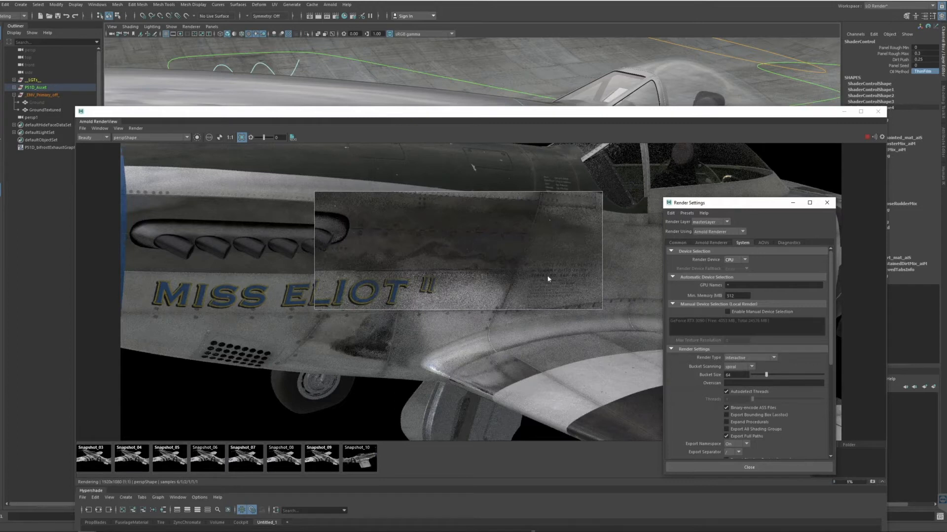
pyautogui.moveTo(604, 294); pyautogui.dragTo(623, 313)
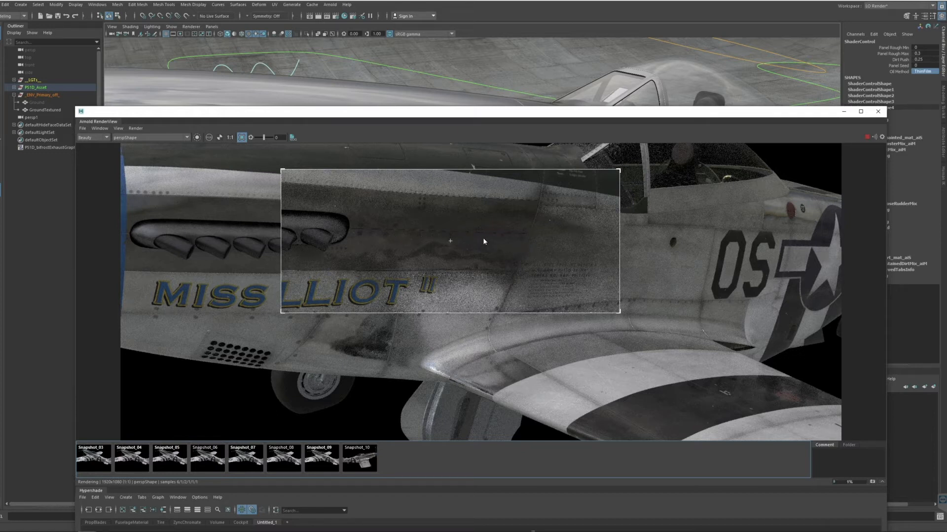
# Switch the Oil Method to ConstantBlack and back to ThinFilm to compare them in the CPU-rendered region
pyautogui.click(927, 72)
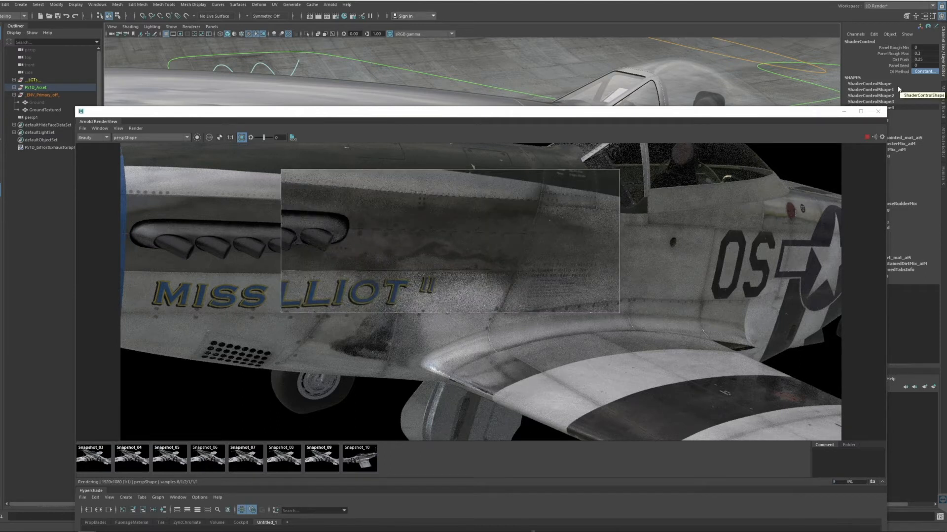
pyautogui.click(921, 72)
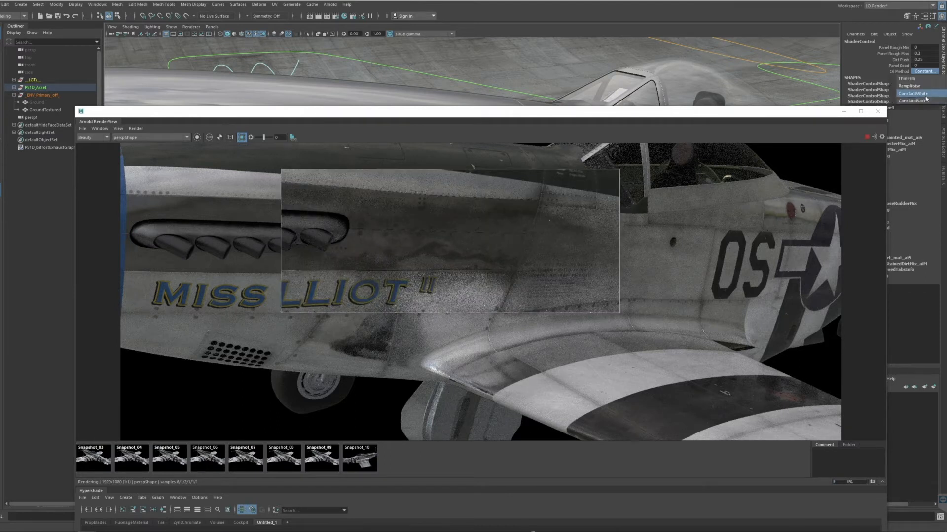
pyautogui.click(913, 101)
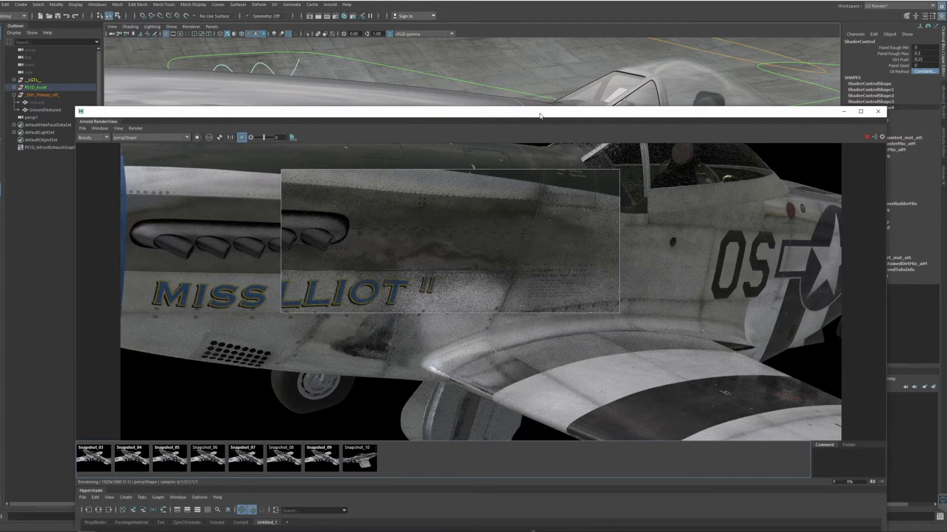
pyautogui.click(922, 72)
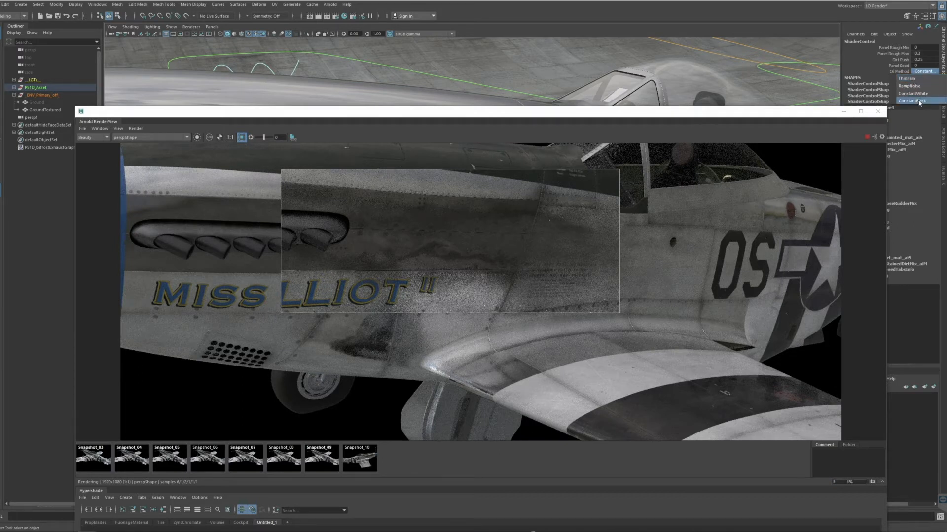
pyautogui.click(910, 80)
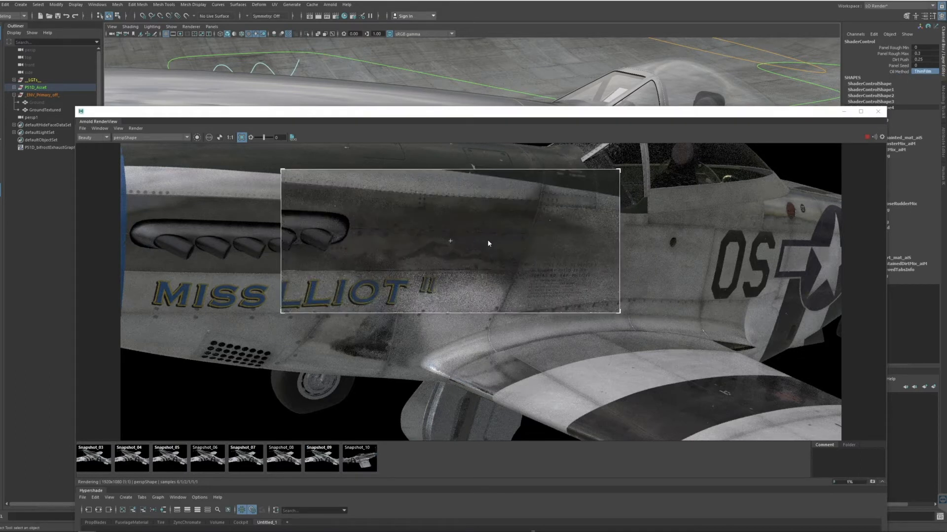
# Switch the shader control's Oil Method to RampNoise and back to ThinFilm to compare them in the cropped render
pyautogui.click(921, 71)
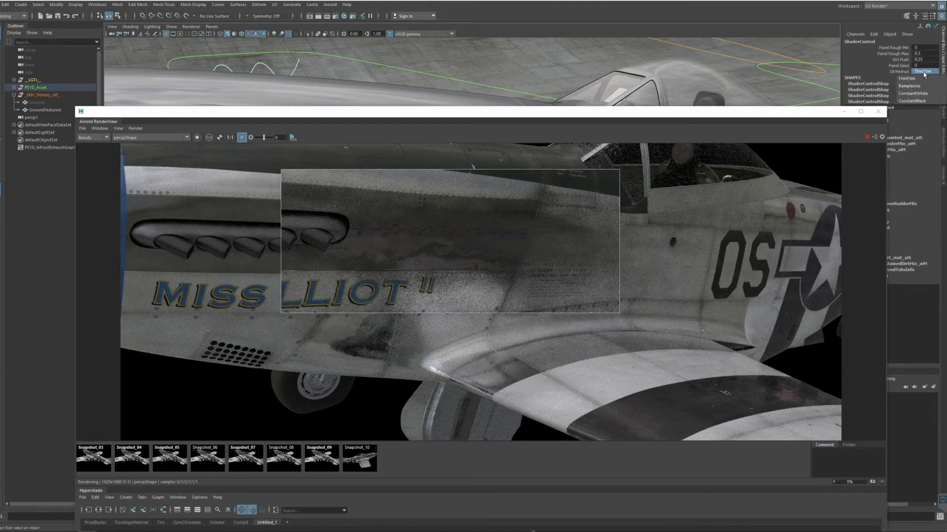
pyautogui.click(924, 87)
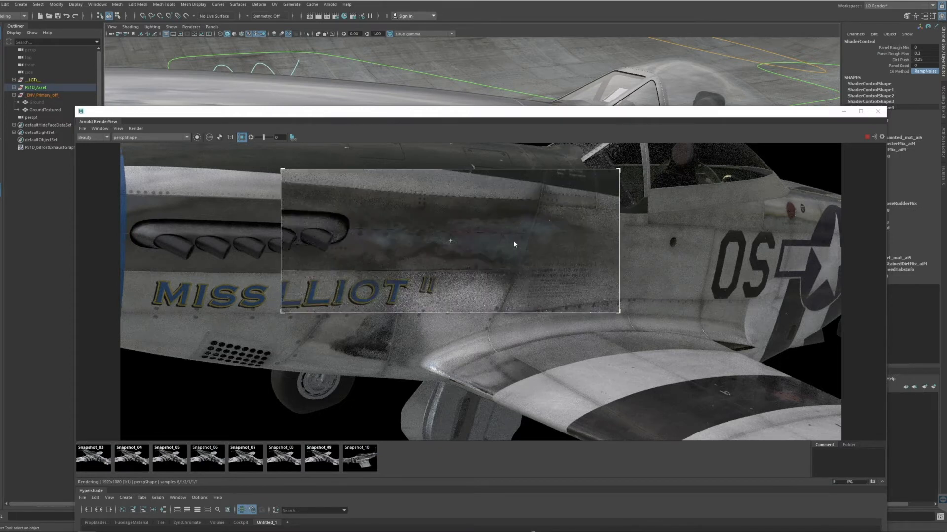
pyautogui.click(924, 72)
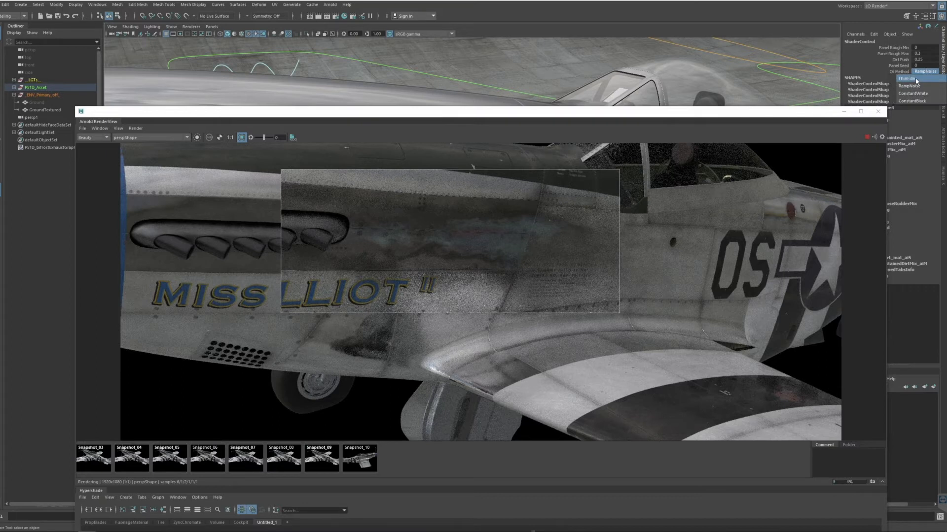
pyautogui.click(915, 79)
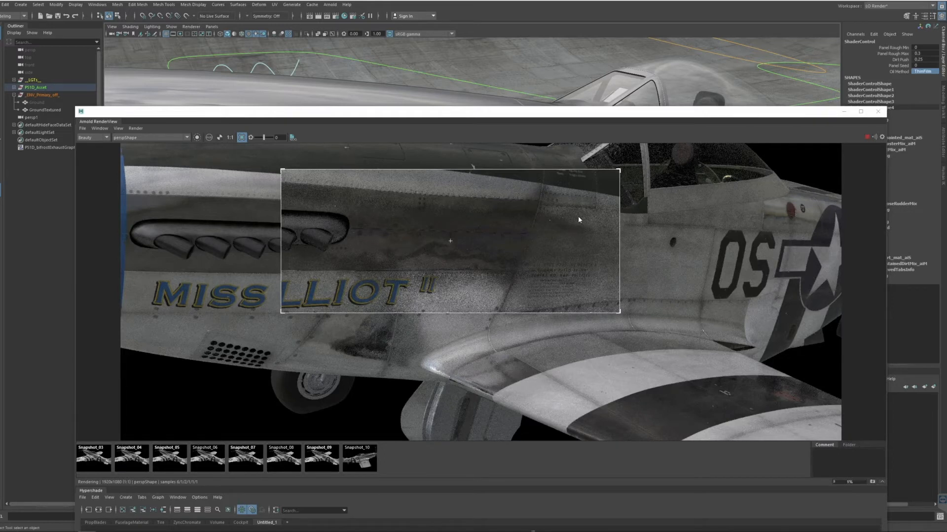
# Set Arnold's render device to GPU in the render settings, and change the shader control's Oil Method to RampNoise
pyautogui.click(336, 16)
pyautogui.click(739, 260)
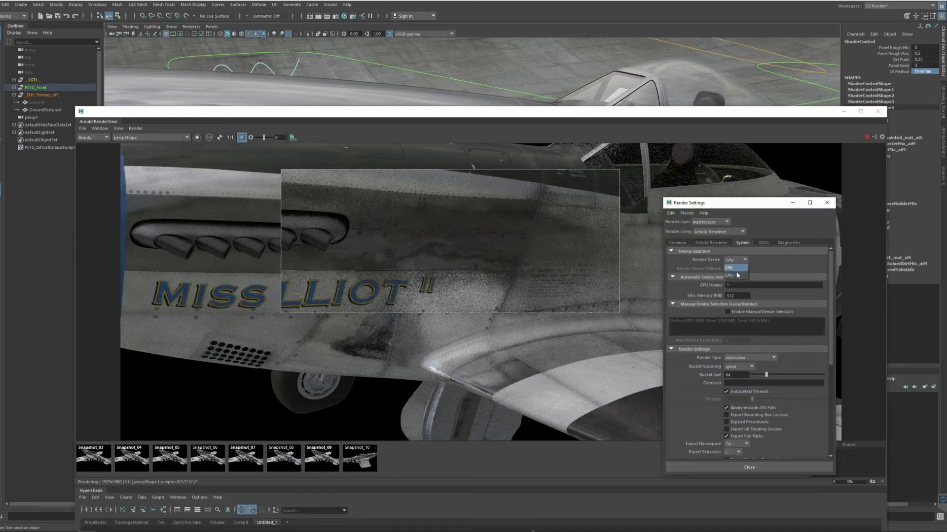
pyautogui.click(736, 276)
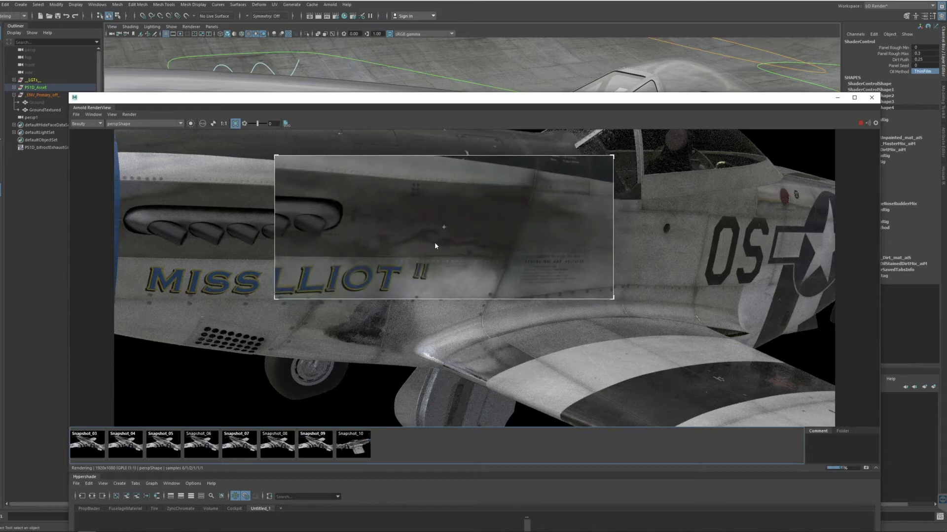
pyautogui.click(920, 72)
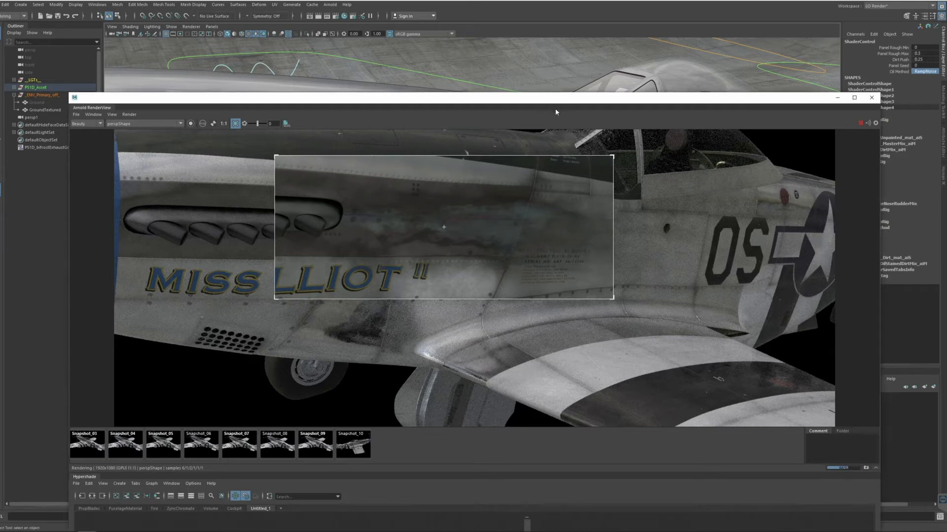
# Move the Arnold RenderView window clear of the viewport, and look through the persp camera in the viewport
pyautogui.moveTo(555, 99); pyautogui.dragTo(556, 112)
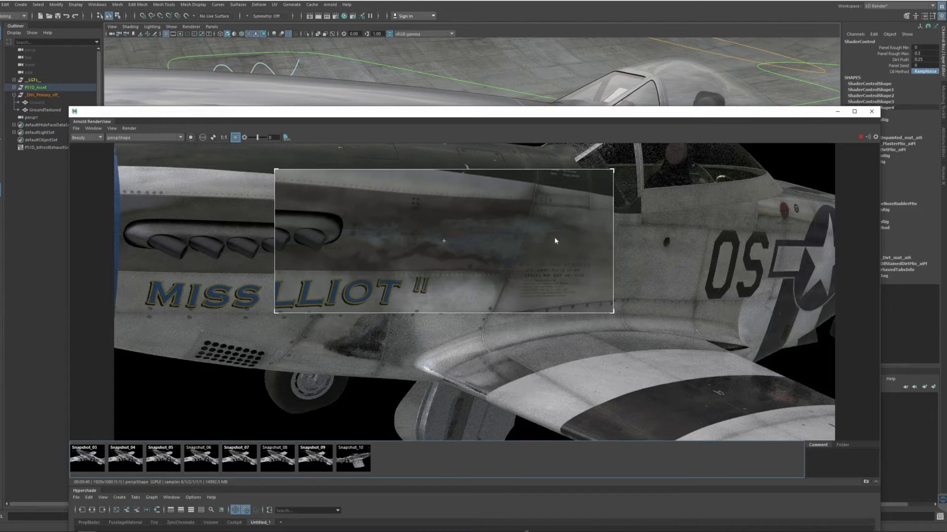
pyautogui.moveTo(564, 113); pyautogui.dragTo(568, 208)
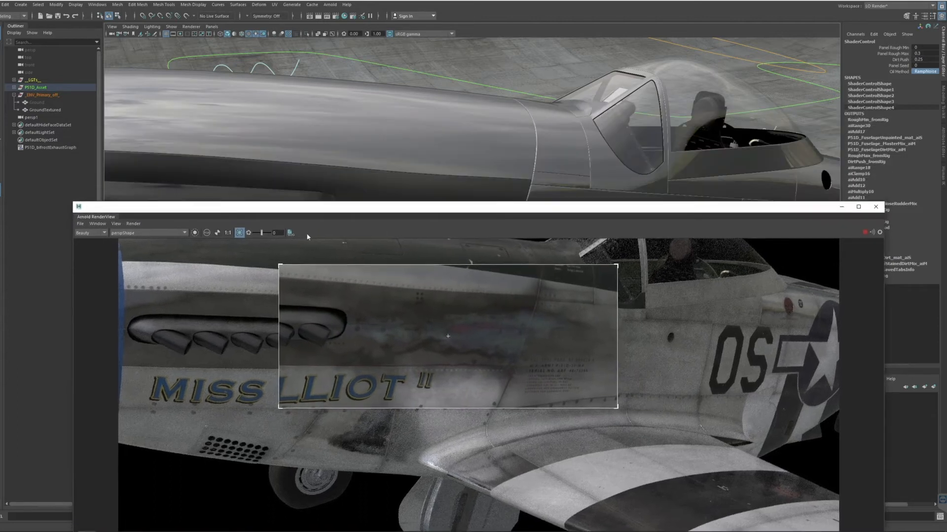
pyautogui.click(212, 27)
pyautogui.moveTo(246, 34)
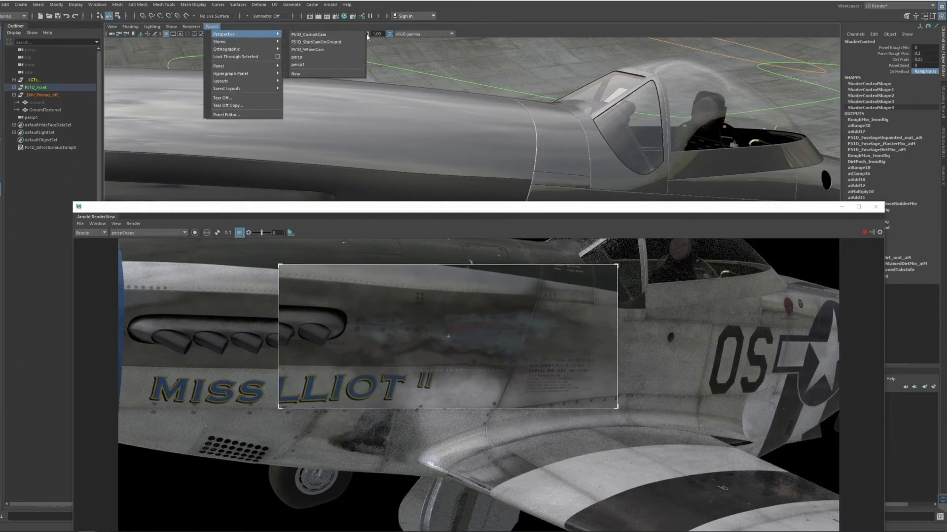
pyautogui.click(297, 56)
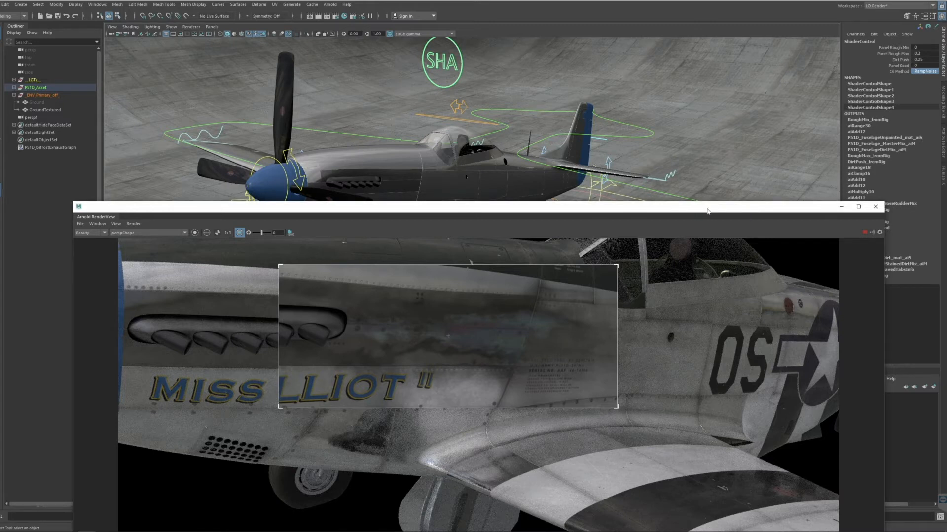
# Open the Node Editor, enlarge its window and display the ShaderControlTab graph
pyautogui.moveTo(708, 209); pyautogui.dragTo(719, 191)
pyautogui.click(97, 4)
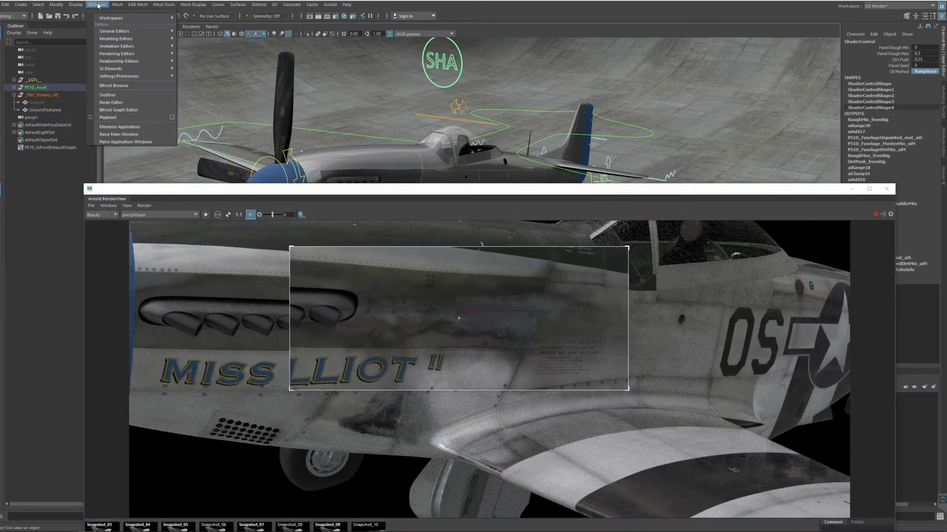
pyautogui.click(116, 103)
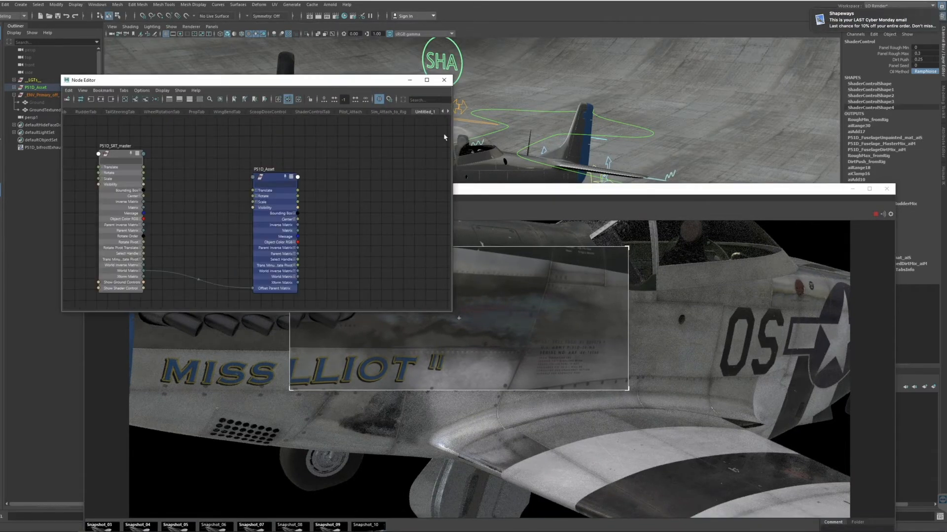
pyautogui.moveTo(450, 314); pyautogui.dragTo(829, 470)
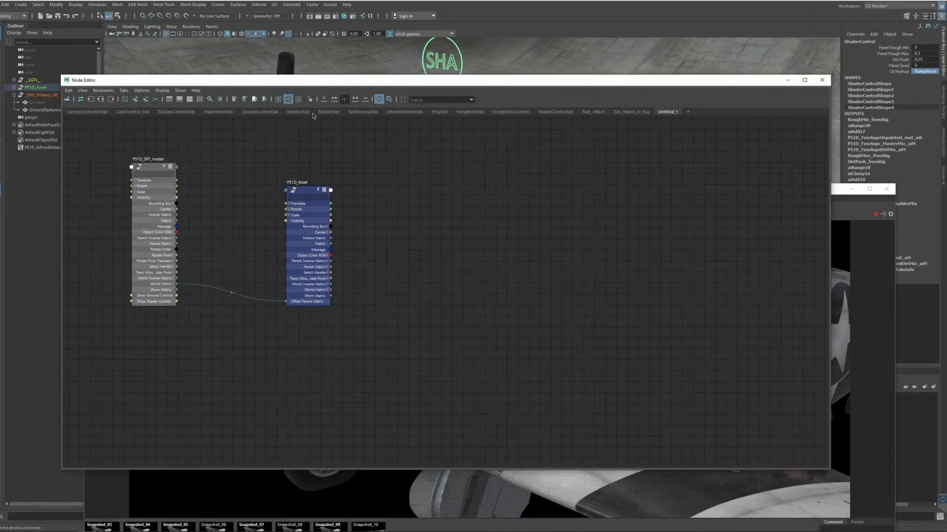
pyautogui.moveTo(320, 83); pyautogui.dragTo(294, 84)
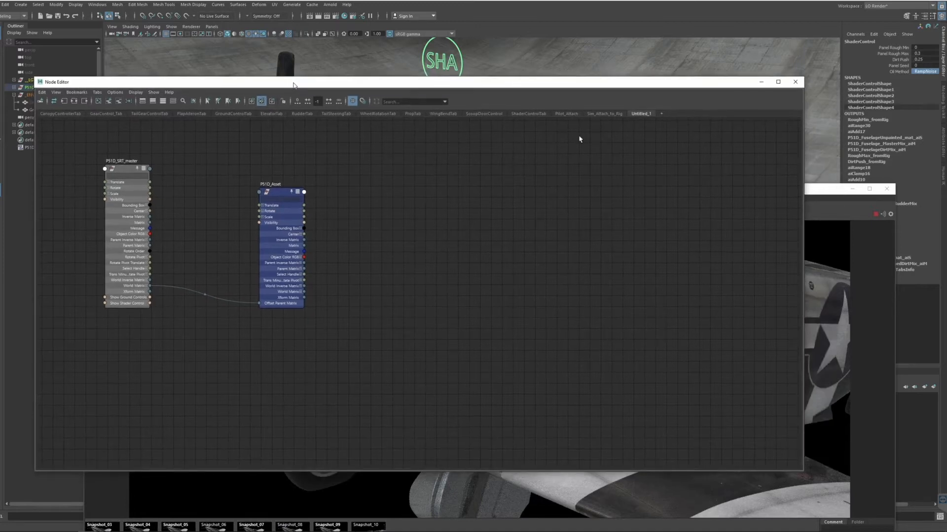
pyautogui.click(528, 113)
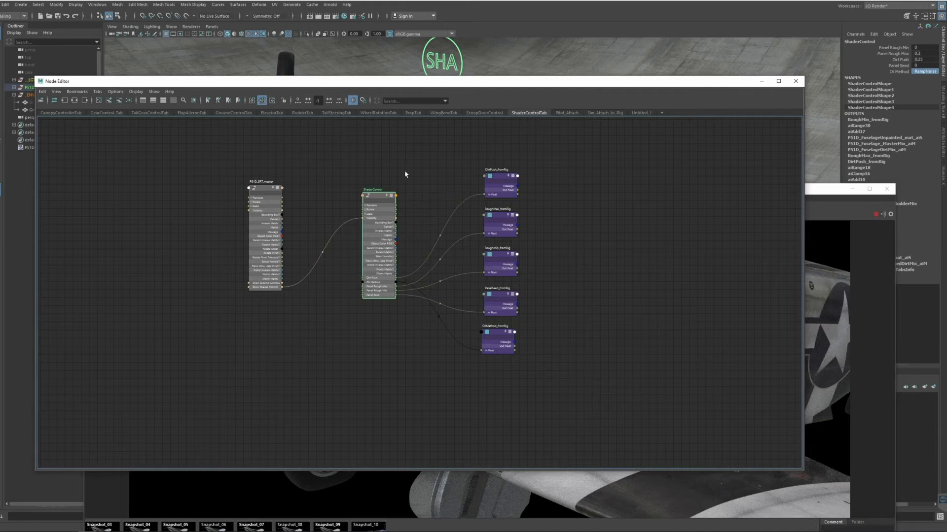
pyautogui.scroll(4, 424, 187)
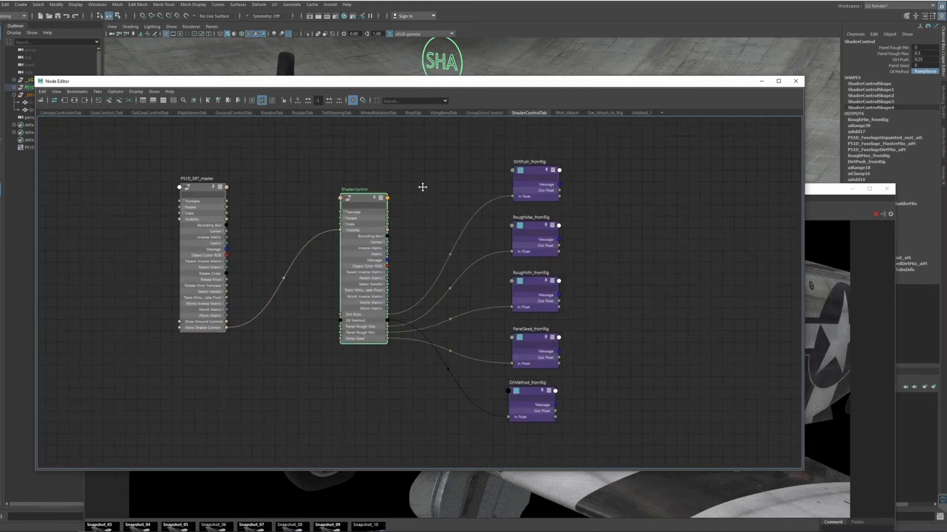
# Rename the Pilot_Attach graph tab to PilotAttachTab and the Sim_Attach_to_Rig tab to SimAttachToRigTab
pyautogui.click(567, 113)
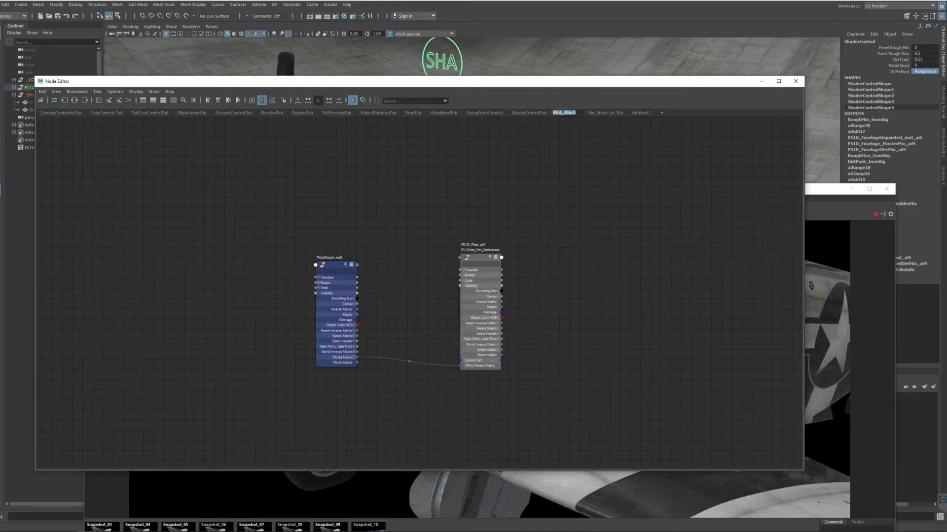
pyautogui.press('BackSpace')
pyautogui.click(598, 112)
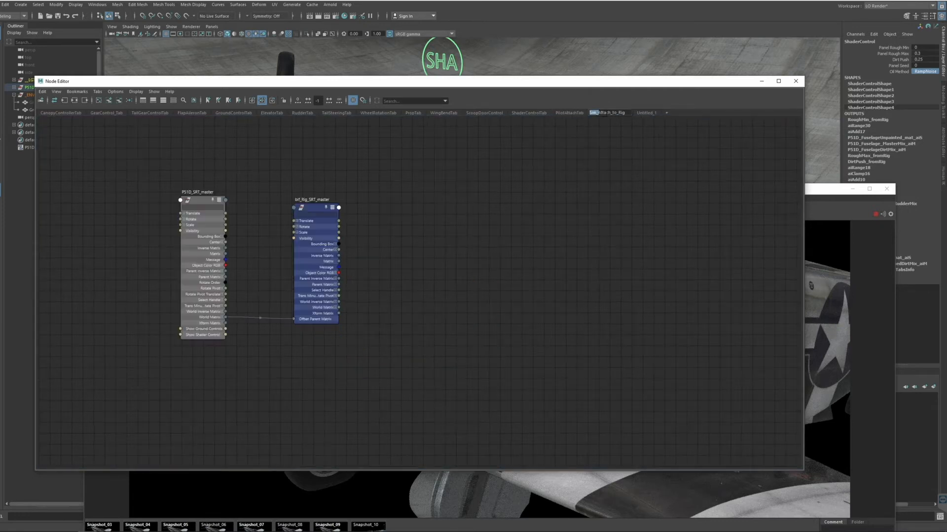
pyautogui.press('BackSpace')
pyautogui.write('m')
pyautogui.press('Delete')
pyautogui.press('BackSpace')
pyautogui.press('BackSpace')
pyautogui.hotkey('ctrl', 'a')
pyautogui.press('Return')
pyautogui.press('Return')
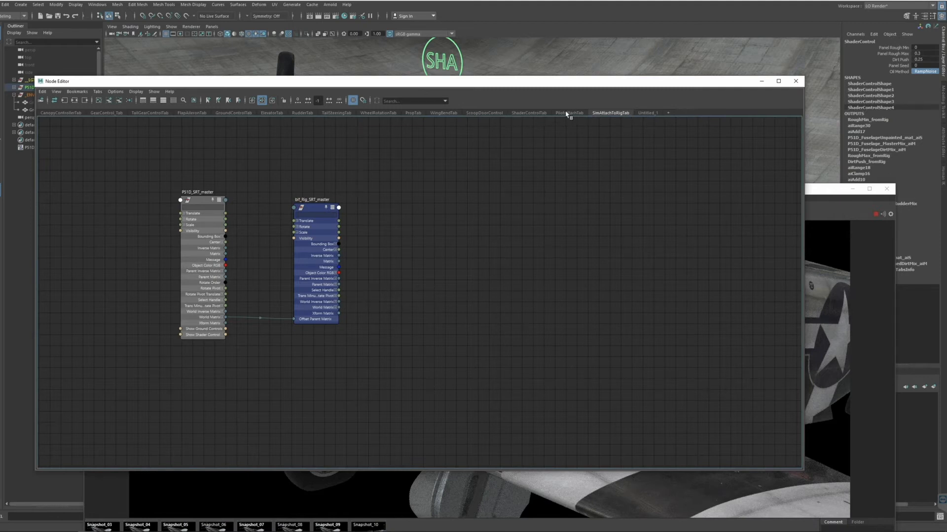
# Return to the ShaderControlTab graph and move the P51D_SRT_master node farther away from ShaderControl
pyautogui.click(527, 114)
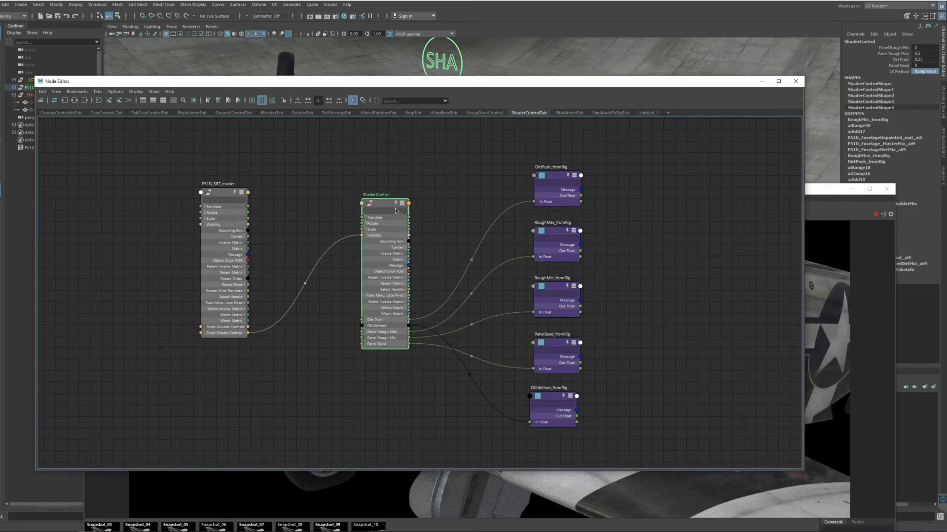
pyautogui.click(299, 178)
pyautogui.click(367, 202)
pyautogui.moveTo(366, 202); pyautogui.dragTo(361, 206)
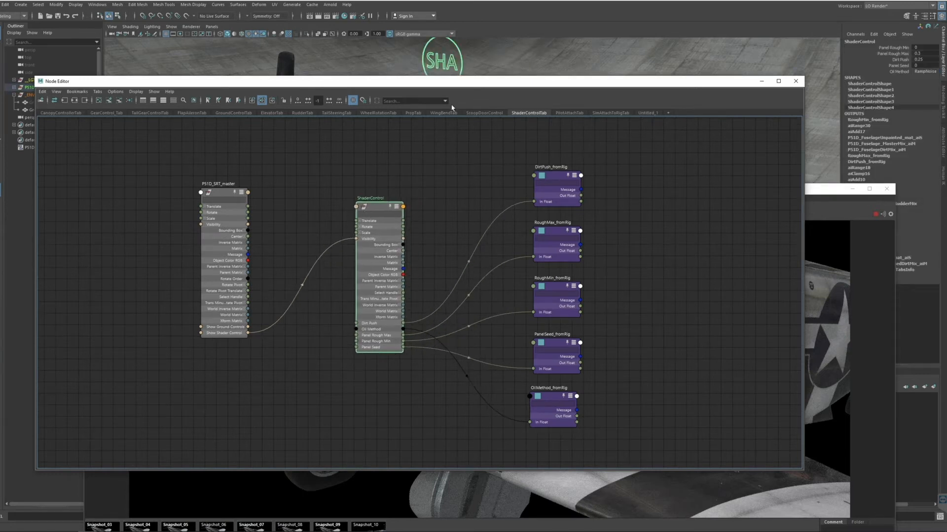
pyautogui.moveTo(448, 85); pyautogui.dragTo(416, 104)
pyautogui.click(198, 213)
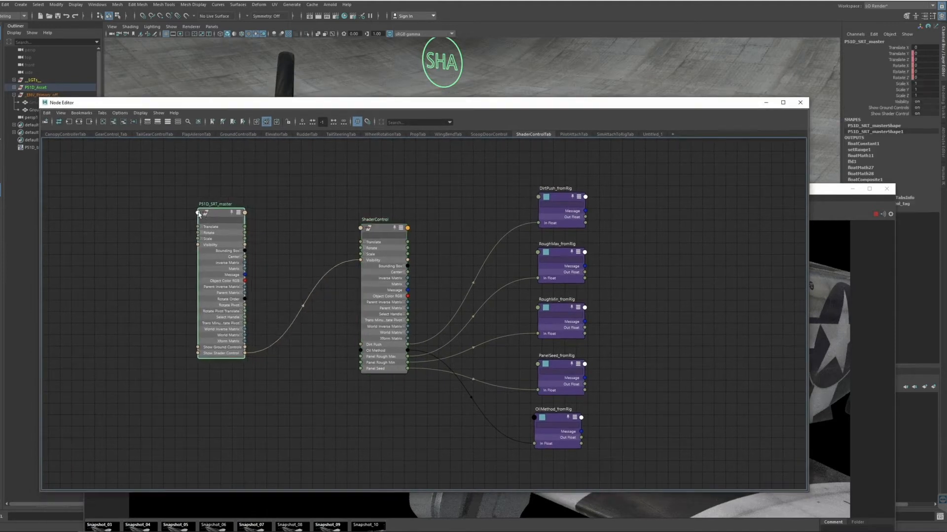
pyautogui.moveTo(199, 213); pyautogui.dragTo(145, 209)
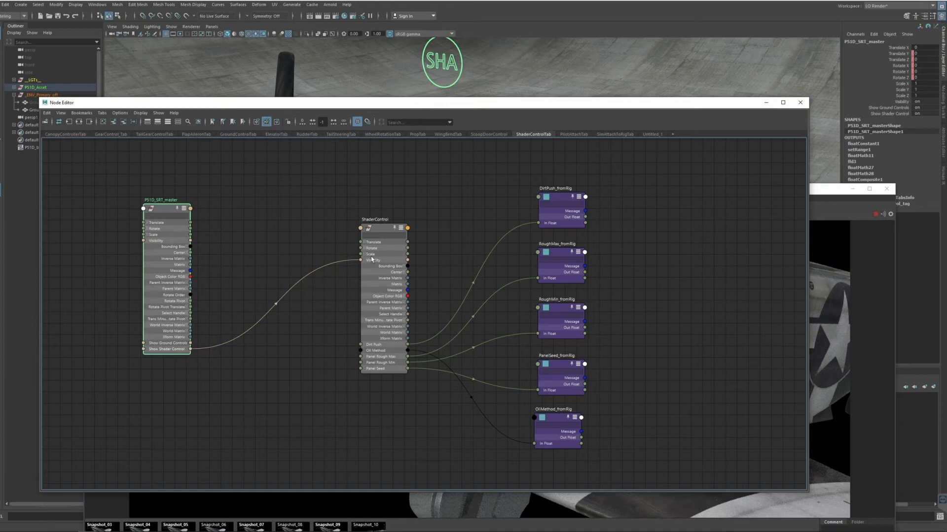
# Check the aircraft's controls in the viewport behind the Node Editor, and shift the ShaderControl node closer to P51D_SRT_master
pyautogui.moveTo(383, 226); pyautogui.dragTo(379, 224)
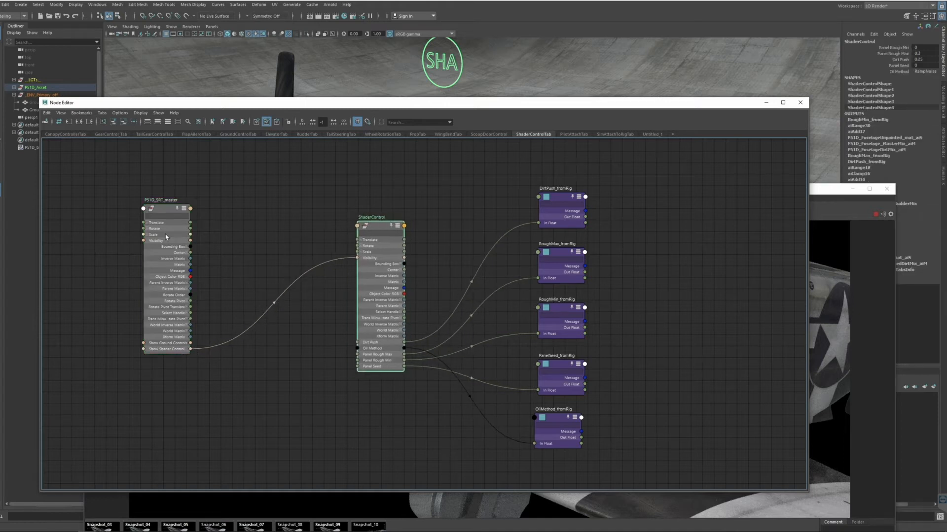
pyautogui.click(165, 235)
pyautogui.moveTo(425, 100); pyautogui.dragTo(433, 193)
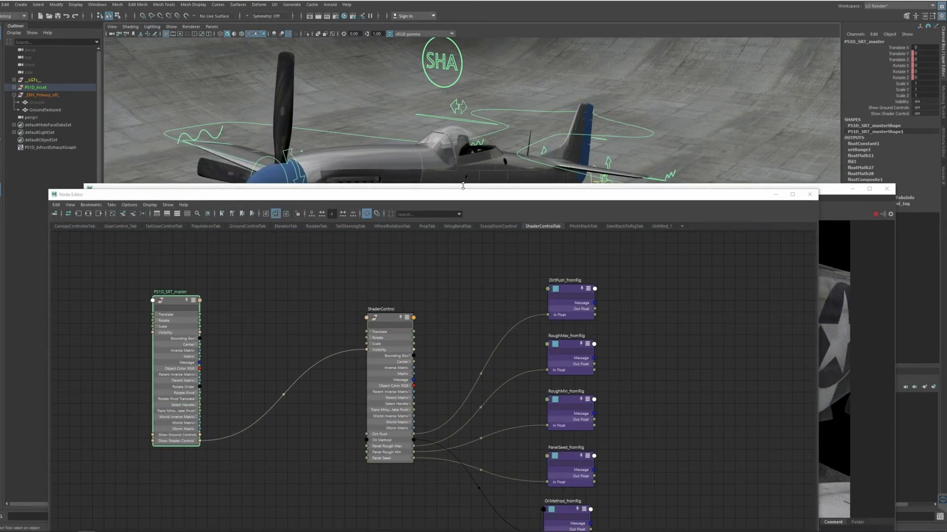
pyautogui.moveTo(461, 195); pyautogui.dragTo(454, 113)
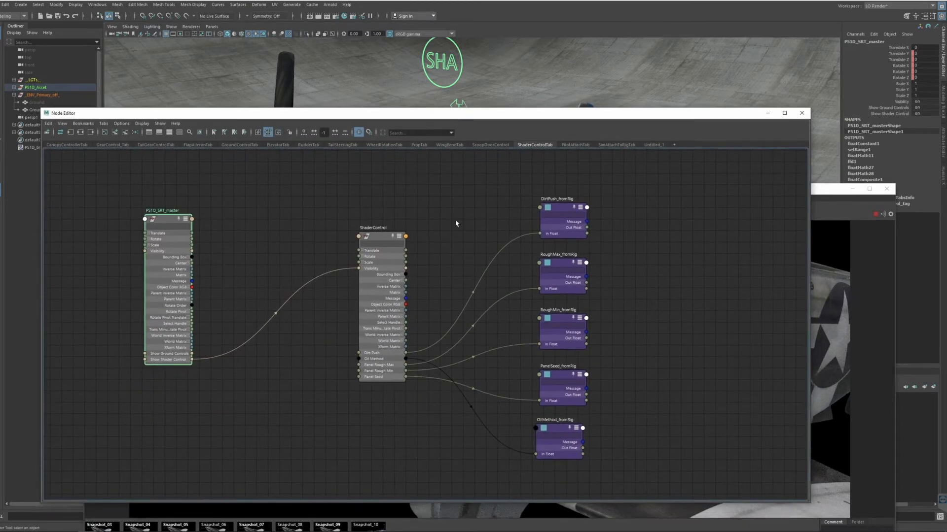
pyautogui.moveTo(456, 224); pyautogui.dragTo(407, 228, button='middle')
pyautogui.moveTo(325, 241); pyautogui.dragTo(308, 236)
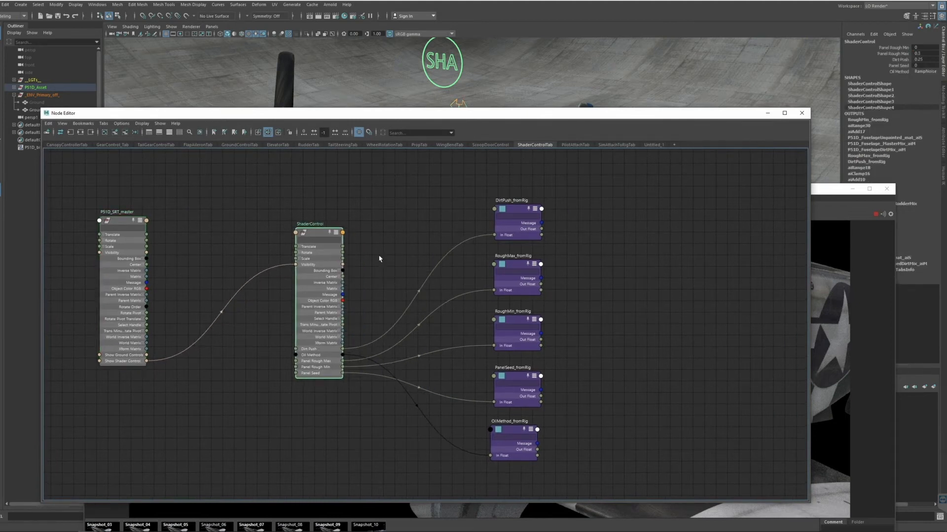
# Examine the connections from ShaderControl's custom attributes to the _fromRig float constant nodes, nudging DirtPush_fromRig and selecting RoughMax_fromRig
pyautogui.scroll(4, 321, 378)
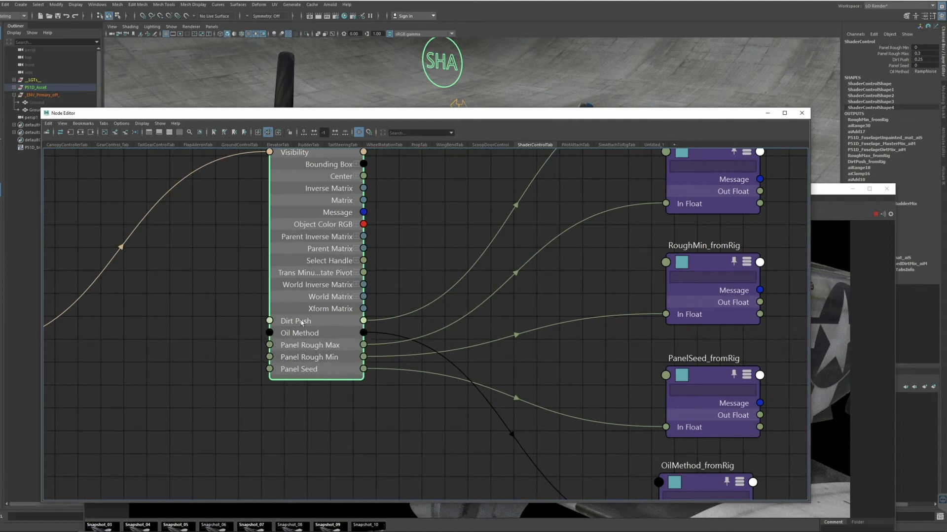
pyautogui.scroll(-2, 564, 270)
pyautogui.moveTo(596, 270); pyautogui.dragTo(475, 294, button='middle')
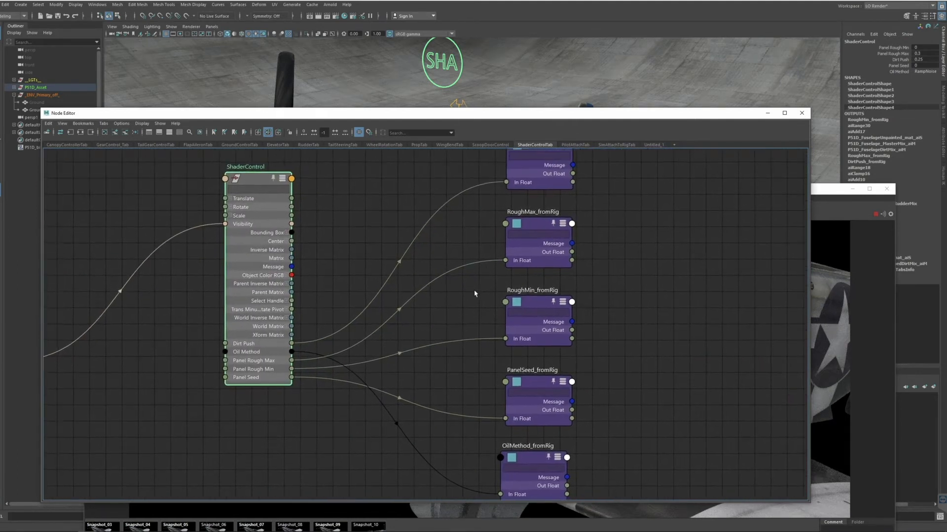
pyautogui.scroll(-2, 484, 267)
pyautogui.moveTo(486, 259); pyautogui.dragTo(495, 283, button='middle')
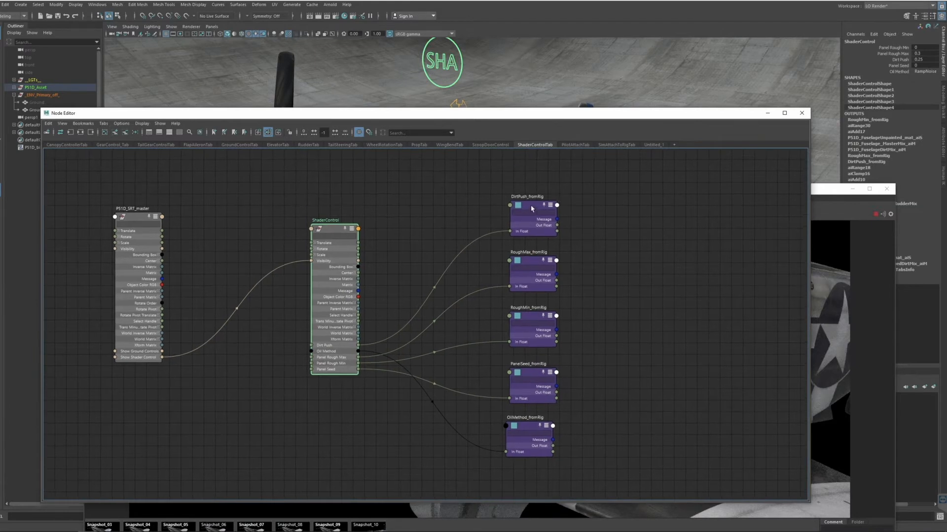
pyautogui.moveTo(531, 209); pyautogui.dragTo(535, 206)
pyautogui.click(531, 263)
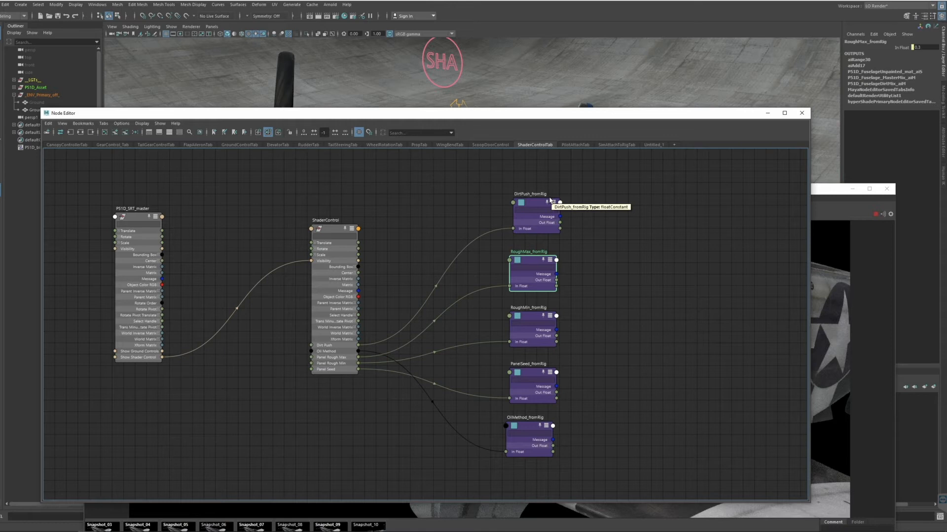
# Bring the Arnold RenderView window in front of the Node Editor, and enlarge the Hypershade graph area beneath the render
pyautogui.moveTo(533, 115); pyautogui.dragTo(491, 89)
pyautogui.click(779, 192)
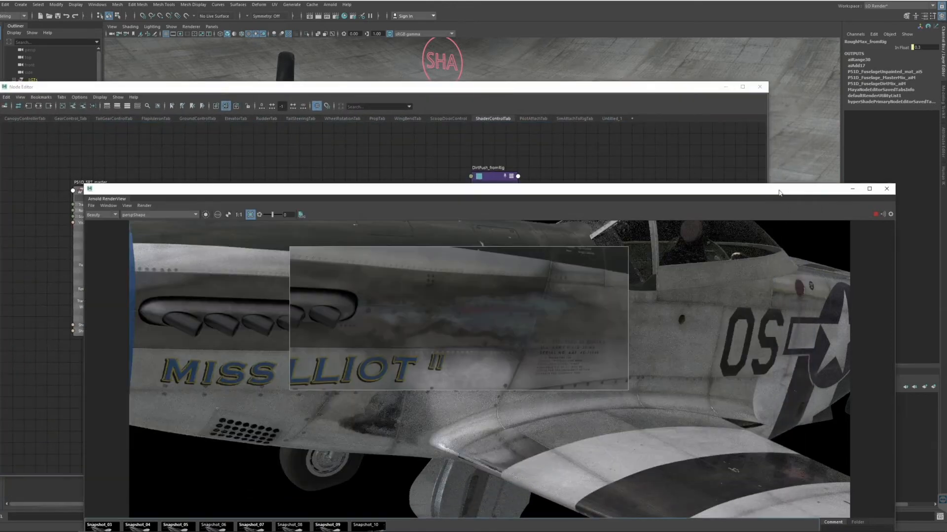
pyautogui.moveTo(749, 192); pyautogui.dragTo(727, 38)
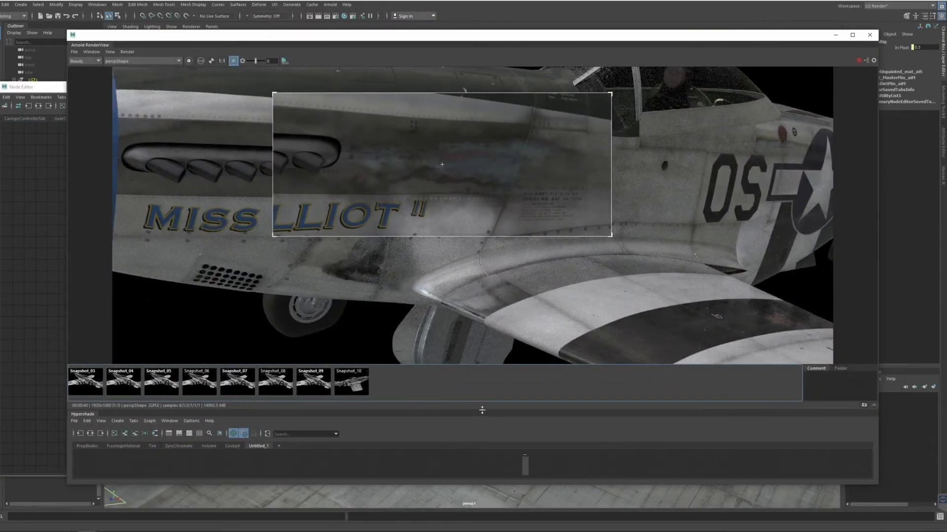
pyautogui.moveTo(483, 402); pyautogui.dragTo(479, 136)
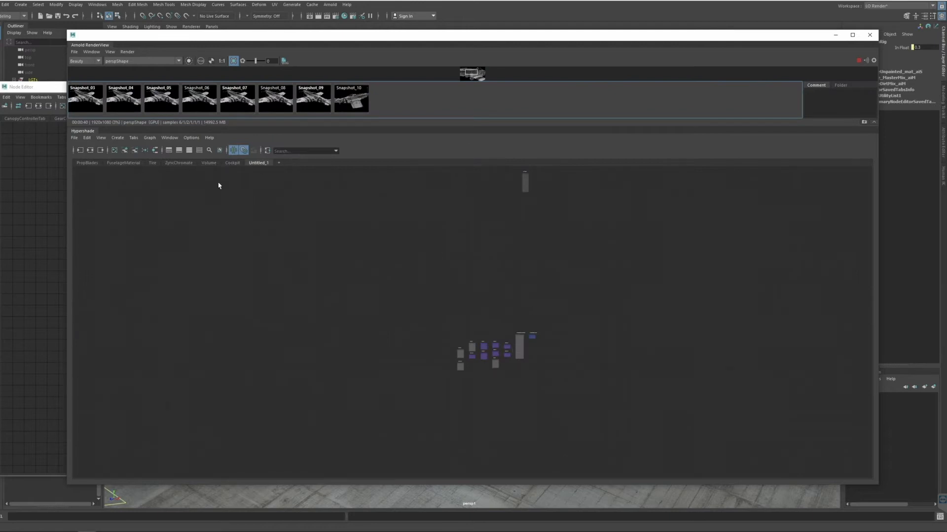
# Open the FuselageMaterial graph in Hypershade, stop the render, and locate the _fromRig nodes that feed aiColorJitter2 and aiRange30
pyautogui.click(132, 164)
pyautogui.click(858, 61)
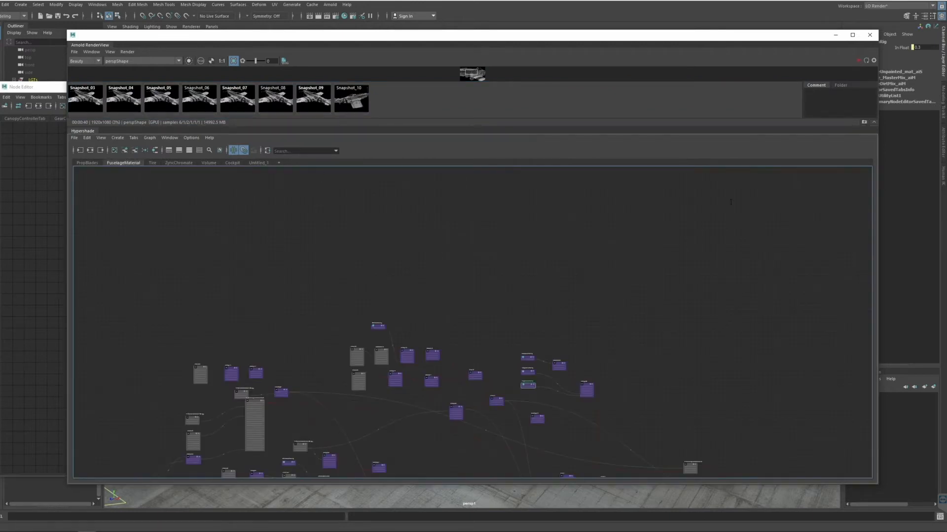
pyautogui.keyDown('alt'); pyautogui.moveTo(578, 354); pyautogui.dragTo(522, 256, button='middle'); pyautogui.keyUp('alt')
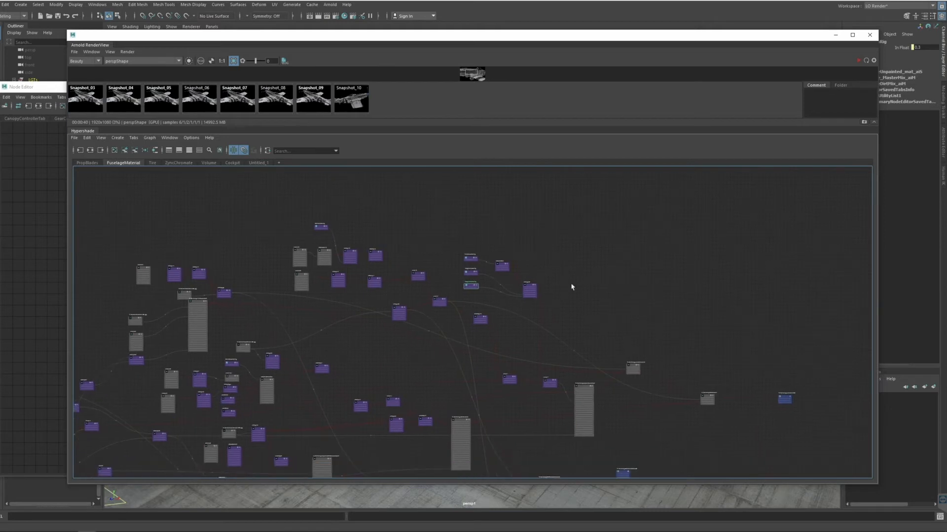
pyautogui.keyDown('alt'); pyautogui.moveTo(563, 297); pyautogui.dragTo(567, 315, button='middle'); pyautogui.keyUp('alt')
pyautogui.scroll(8, 480, 283)
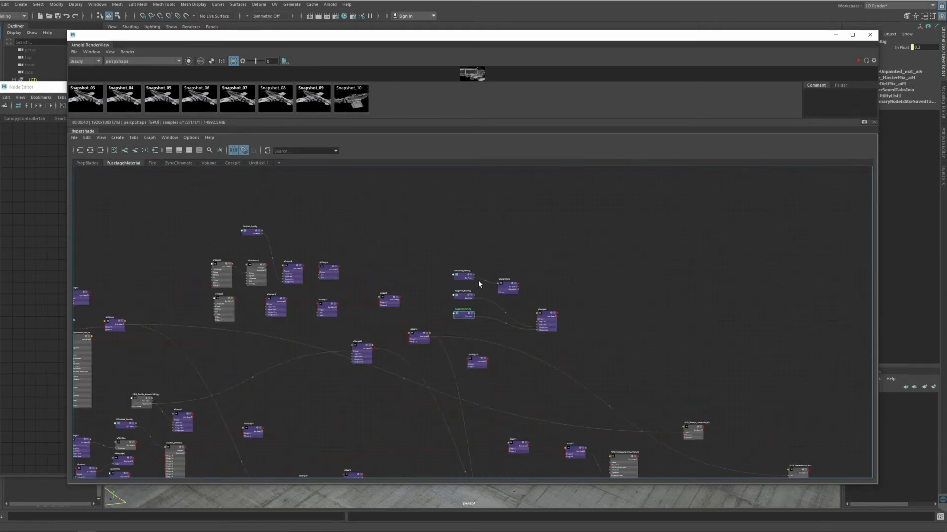
pyautogui.scroll(-5, 530, 292)
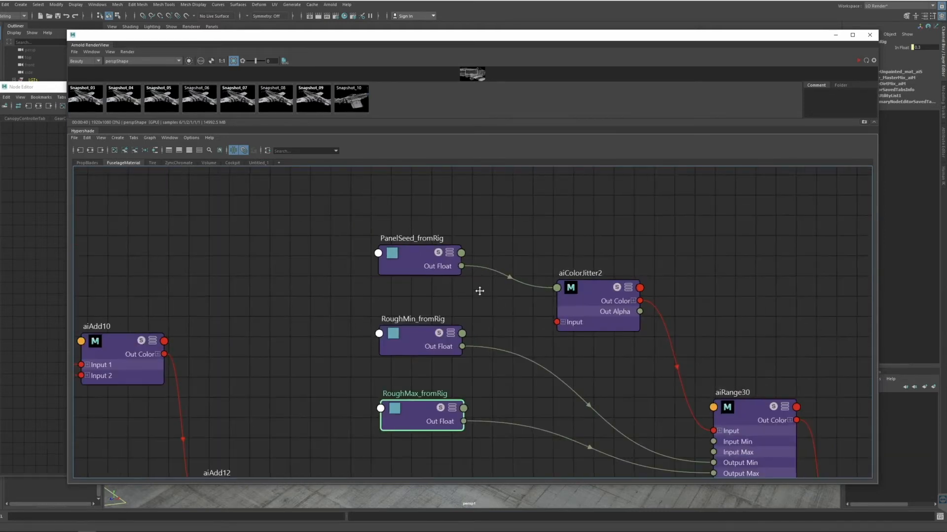
# Reposition the PanelSeed_fromRig, RoughMin_fromRig and RoughMax_fromRig nodes in the FuselageMaterial graph
pyautogui.keyDown('alt'); pyautogui.moveTo(482, 296); pyautogui.dragTo(309, 241, button='middle'); pyautogui.keyUp('alt')
pyautogui.moveTo(309, 241); pyautogui.dragTo(288, 233)
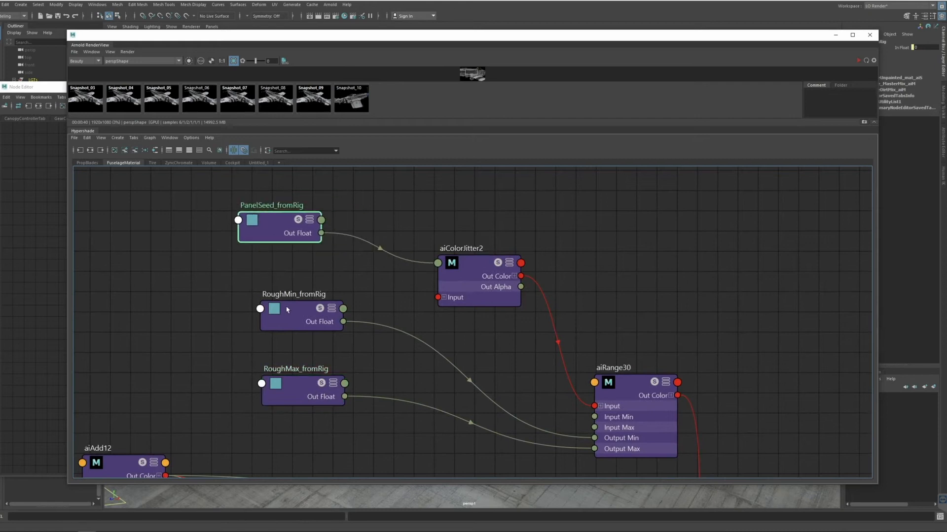
pyautogui.moveTo(316, 321); pyautogui.dragTo(302, 291)
pyautogui.moveTo(300, 396); pyautogui.dragTo(297, 383)
# Arrange the render window and the Node Editor side by side, narrowing the Node Editor so the aircraft shows between them
pyautogui.moveTo(271, 39); pyautogui.dragTo(690, 58)
pyautogui.moveTo(475, 89); pyautogui.dragTo(237, 97)
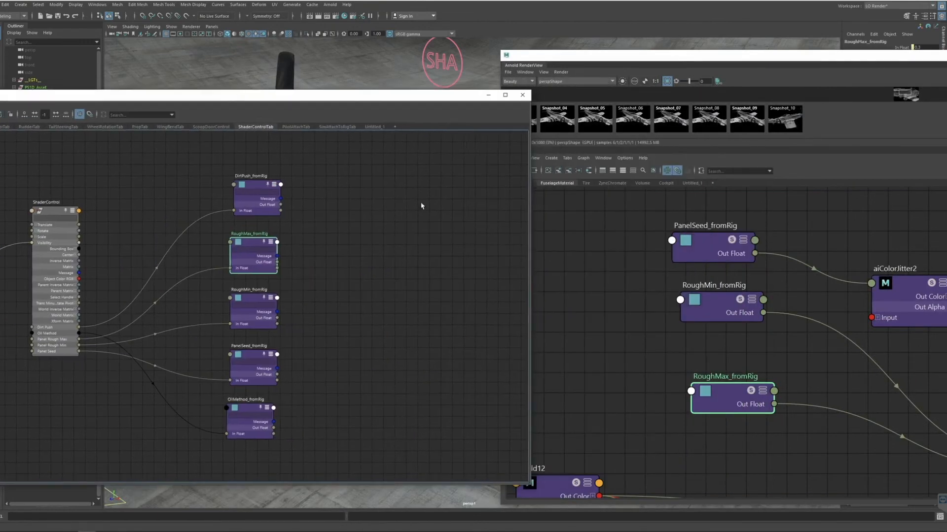
pyautogui.moveTo(525, 203); pyautogui.dragTo(271, 199)
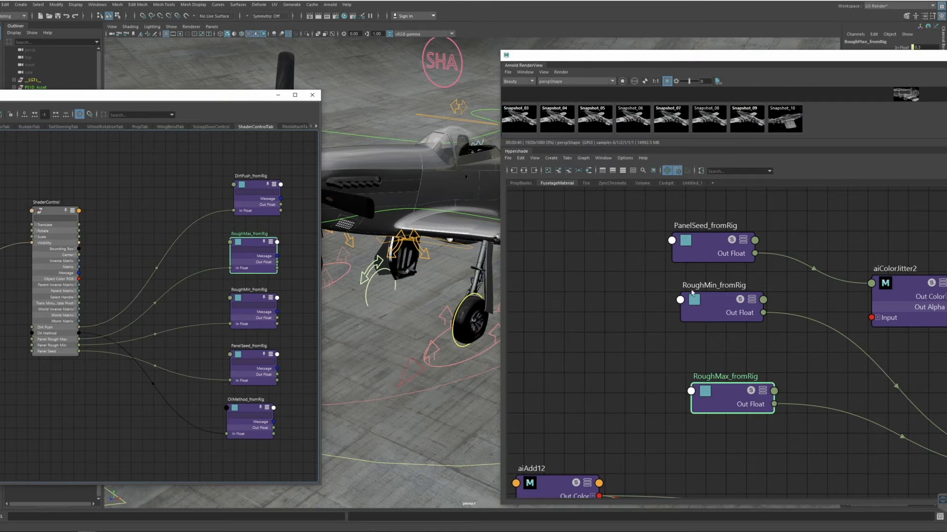
# Match the PanelSeed, RoughMin and RoughMax _fromRig nodes in the FuselageMaterial graph with their ShaderControlTab counterparts, selecting each in turn and spacing them slightly
pyautogui.moveTo(718, 243)
pyautogui.mouseDown()
pyautogui.moveTo(734, 234)
pyautogui.moveTo(723, 232)
pyautogui.mouseUp()
pyautogui.moveTo(733, 306); pyautogui.dragTo(739, 310)
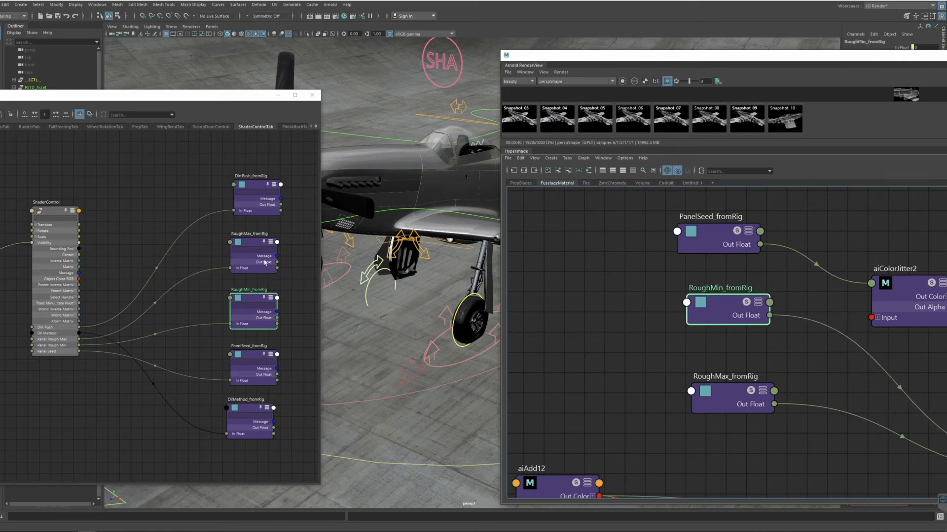
pyautogui.click(610, 275)
pyautogui.click(708, 240)
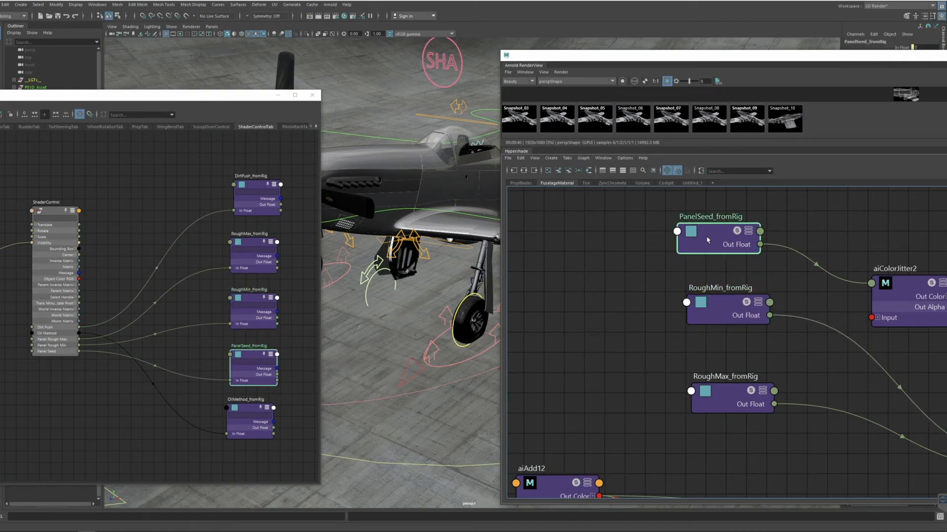
pyautogui.click(735, 388)
pyautogui.click(734, 318)
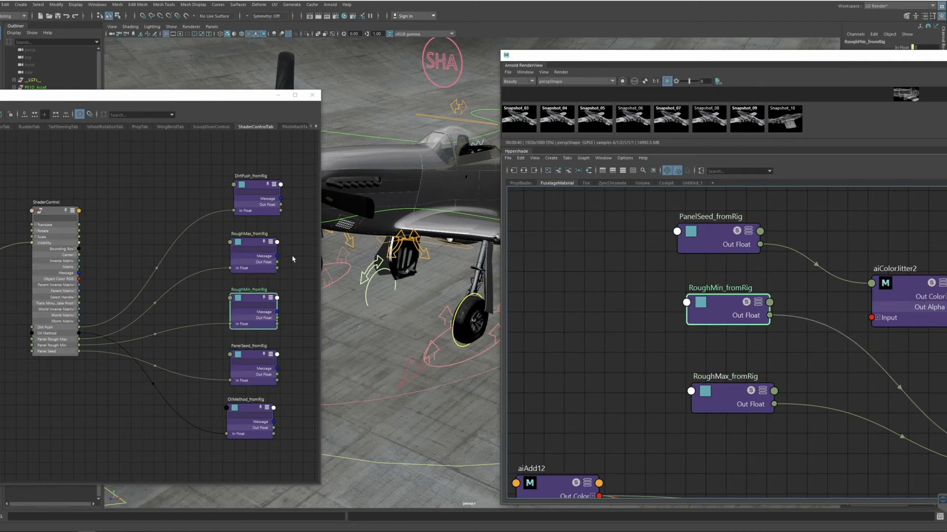
pyautogui.click(713, 247)
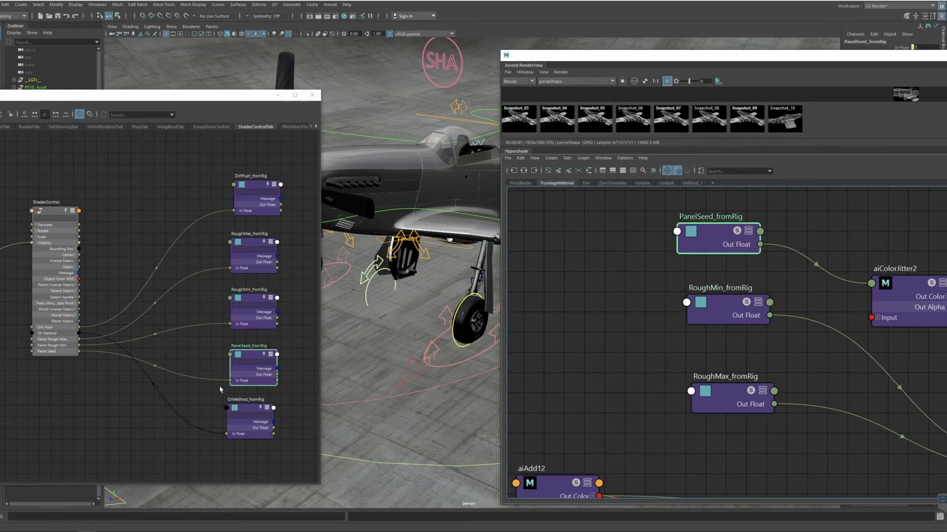
pyautogui.click(727, 317)
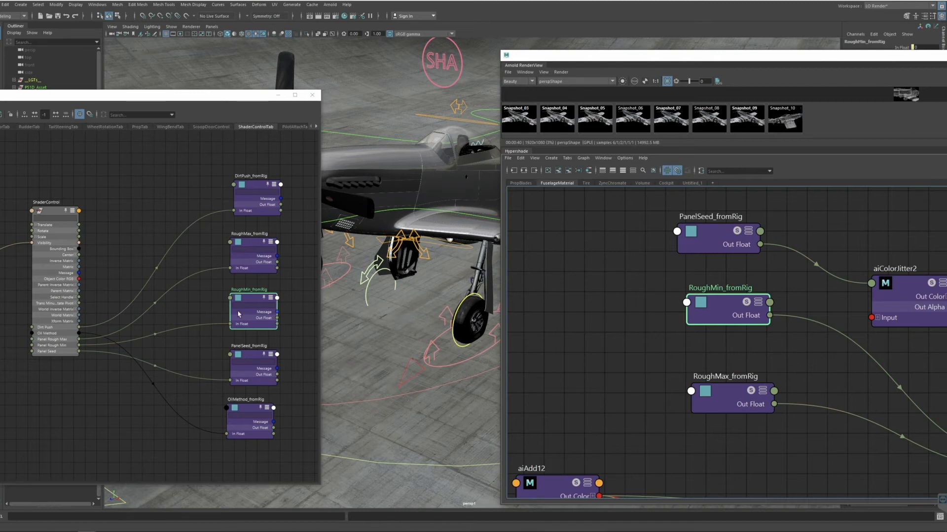
# Trace the connections from the _fromRig nodes into aiColorJitter2 and aiRange30, keeping the ShaderControl graph alongside
pyautogui.moveTo(203, 97); pyautogui.dragTo(257, 96)
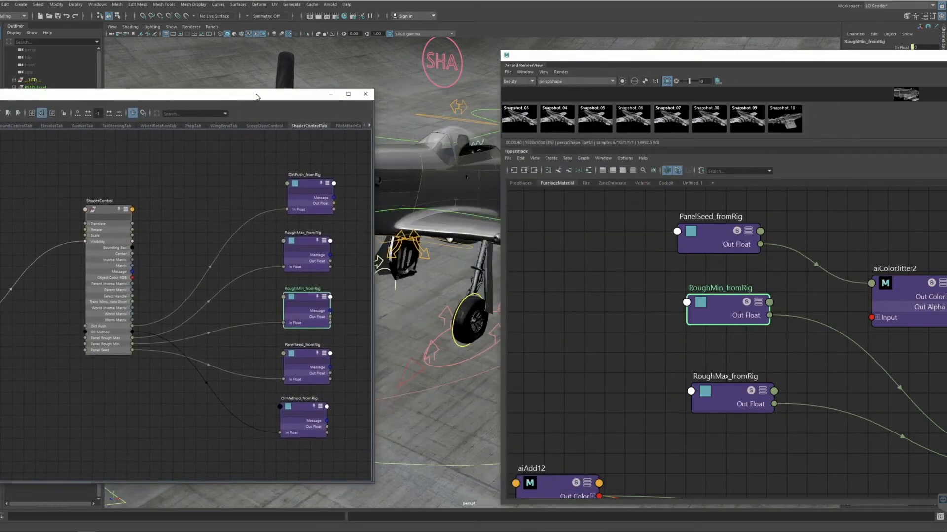
pyautogui.scroll(-2, 746, 342)
pyautogui.keyDown('alt'); pyautogui.moveTo(839, 363); pyautogui.dragTo(582, 277, button='middle'); pyautogui.keyUp('alt')
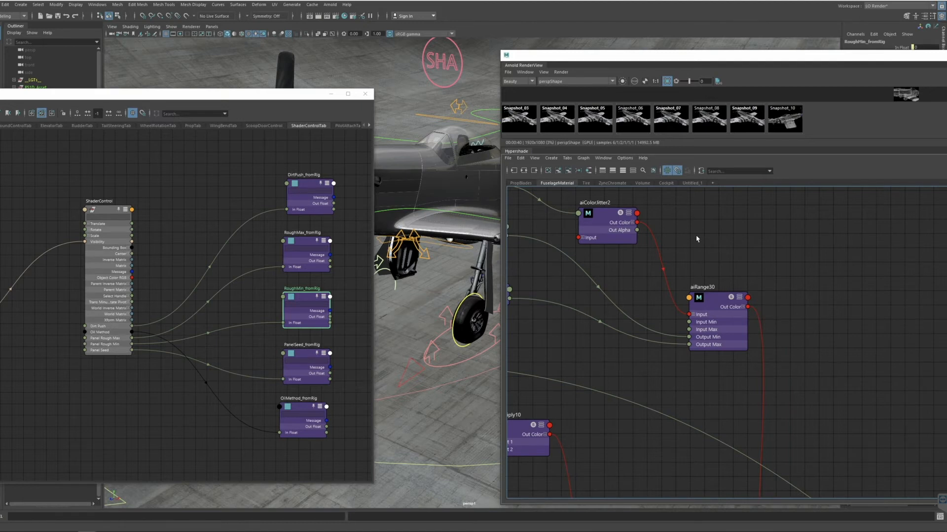
pyautogui.keyDown('alt'); pyautogui.moveTo(696, 238); pyautogui.dragTo(765, 283, button='middle'); pyautogui.keyUp('alt')
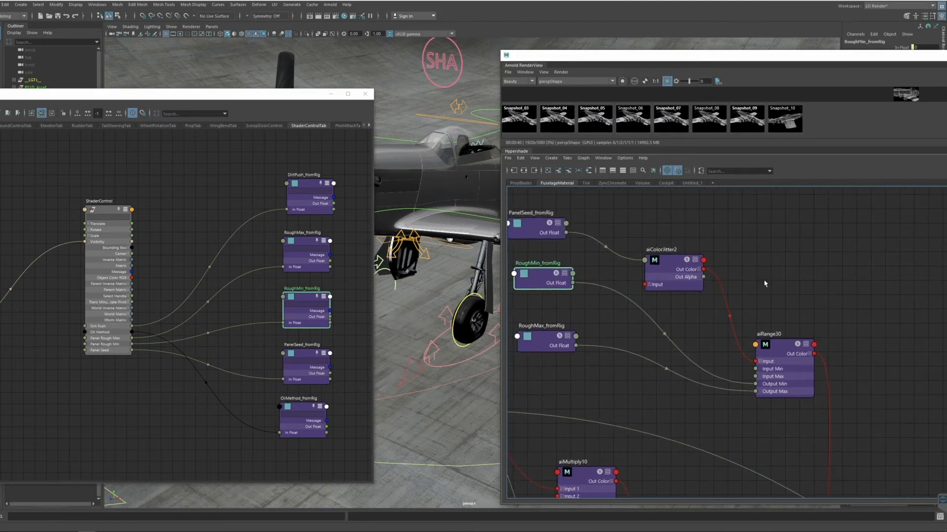
# Close the Node Editor, and bring the render window back to the middle with a taller render area above Hypershade
pyautogui.moveTo(167, 93); pyautogui.dragTo(219, 97)
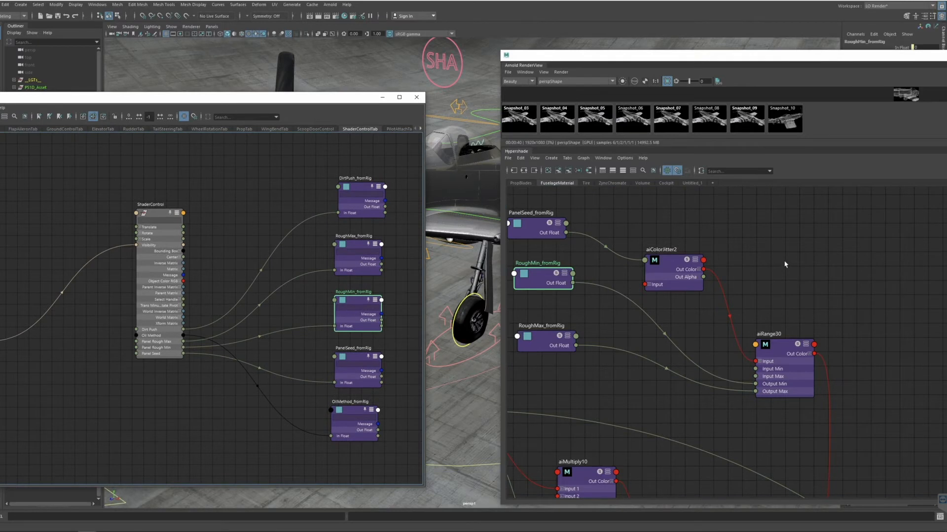
pyautogui.moveTo(332, 99); pyautogui.dragTo(481, 109)
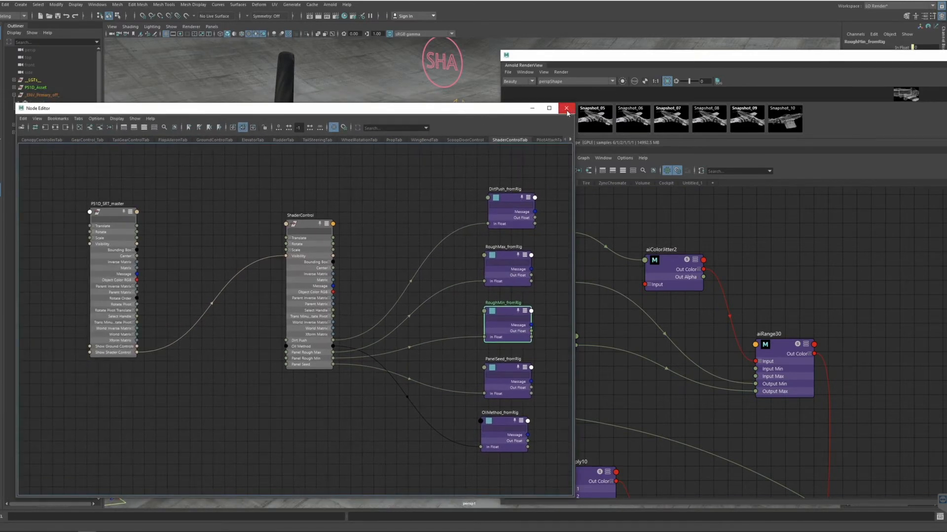
pyautogui.click(566, 108)
pyautogui.moveTo(700, 60); pyautogui.dragTo(231, 51)
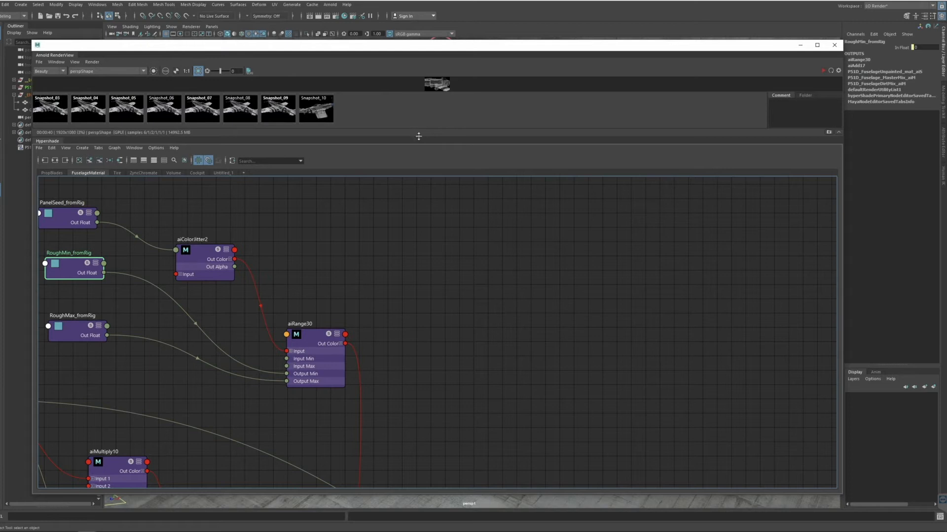
pyautogui.moveTo(419, 135); pyautogui.dragTo(421, 337)
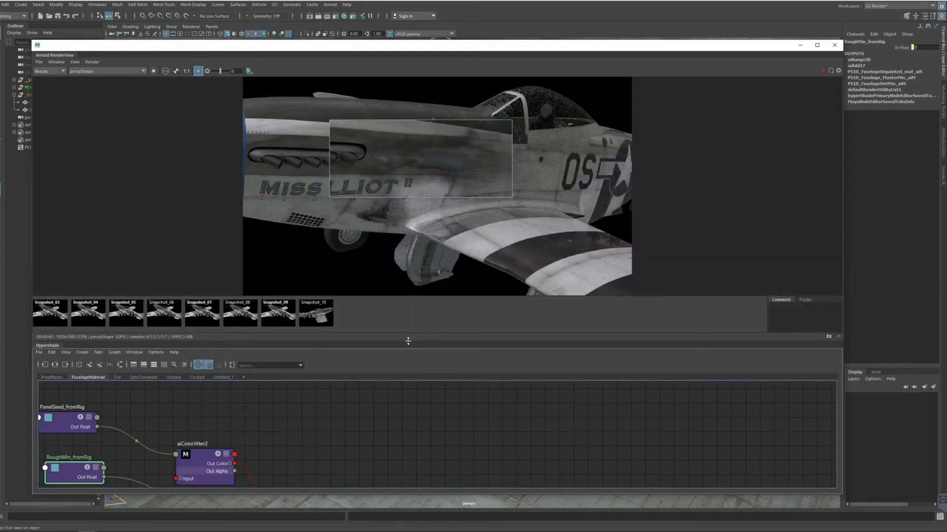
# Restart the render over the full frame without the crop region, and hide the snapshots so the whole image fits the view
pyautogui.click(824, 73)
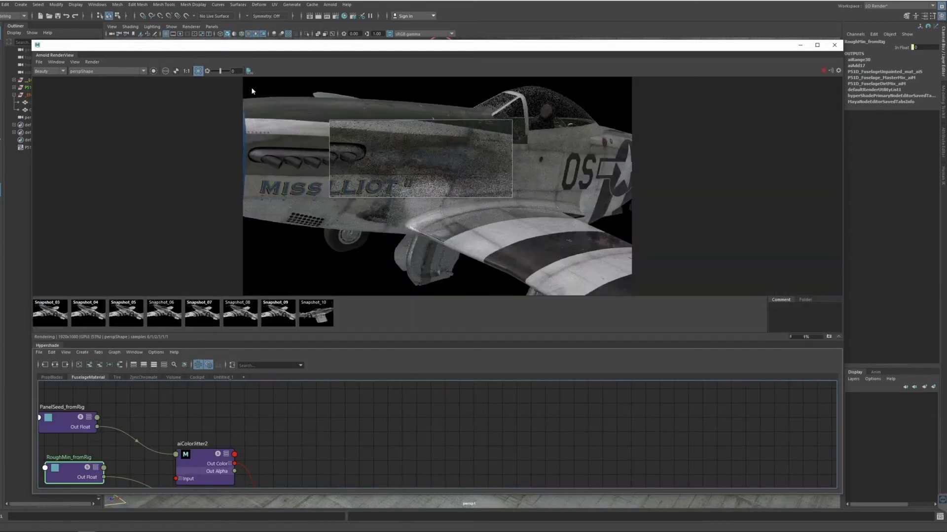
pyautogui.click(198, 72)
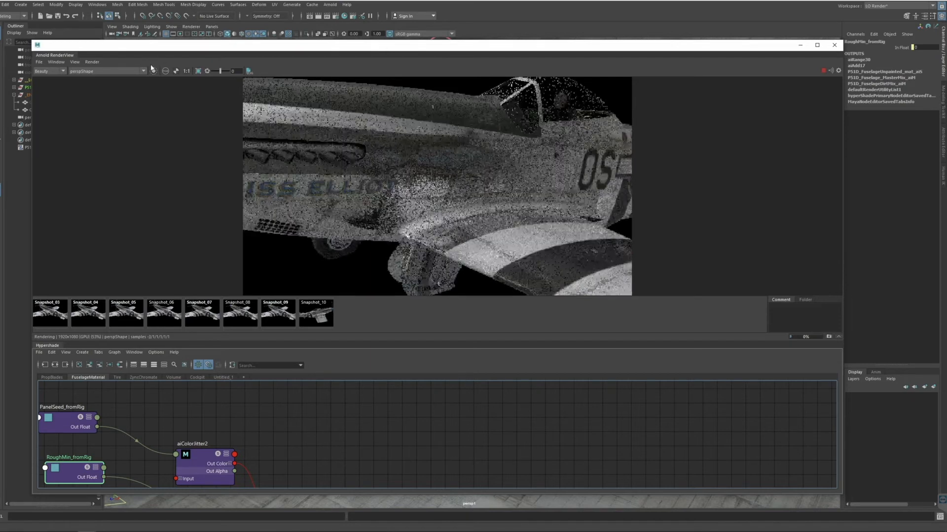
pyautogui.click(186, 71)
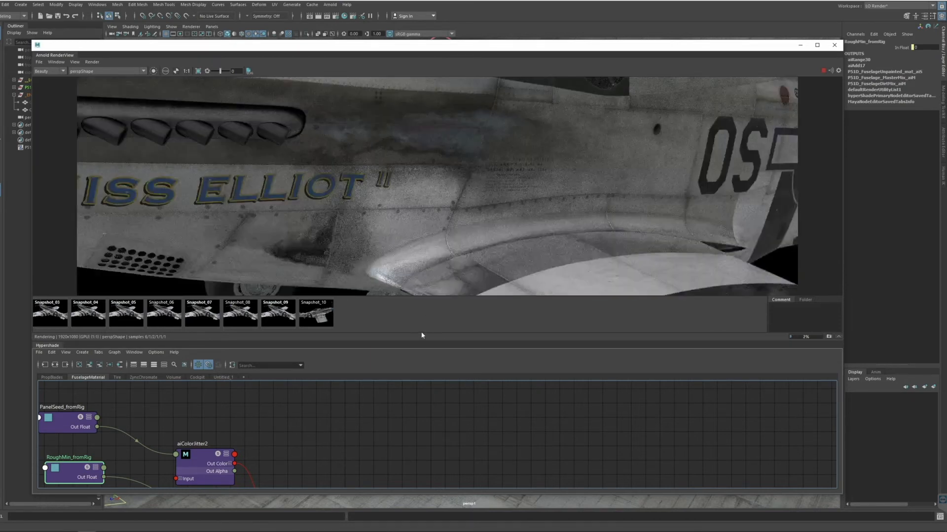
pyautogui.click(839, 338)
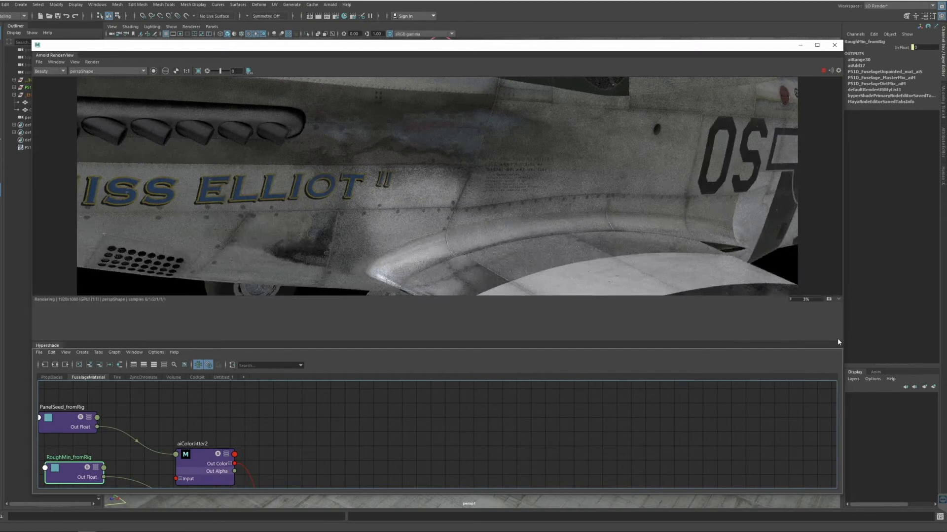
pyautogui.press('f')
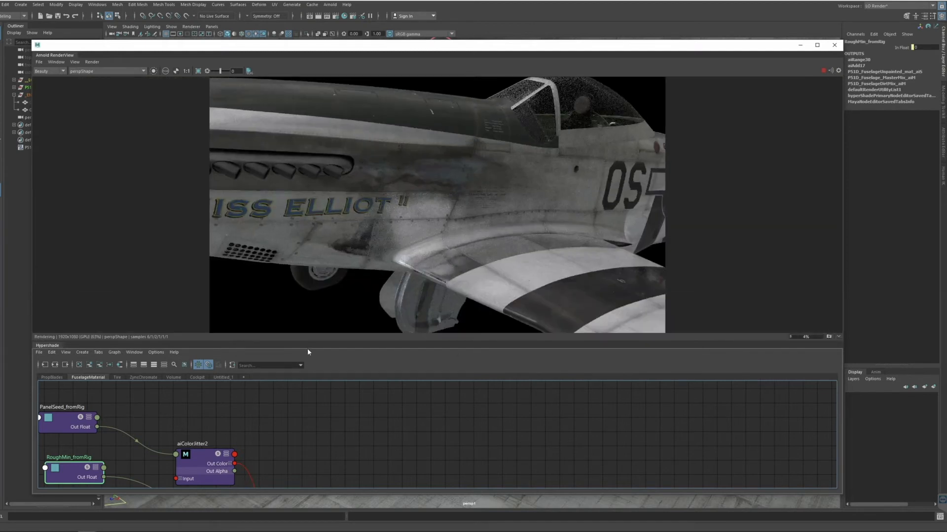
# Maximize the render window with more height for the Hypershade graph, and show the render at 1:1
pyautogui.click(817, 45)
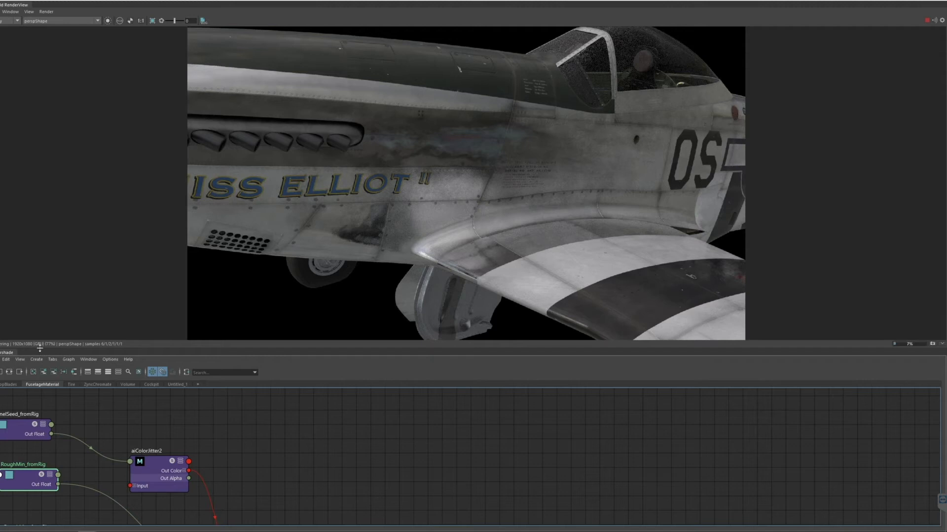
pyautogui.moveTo(40, 348); pyautogui.dragTo(40, 233)
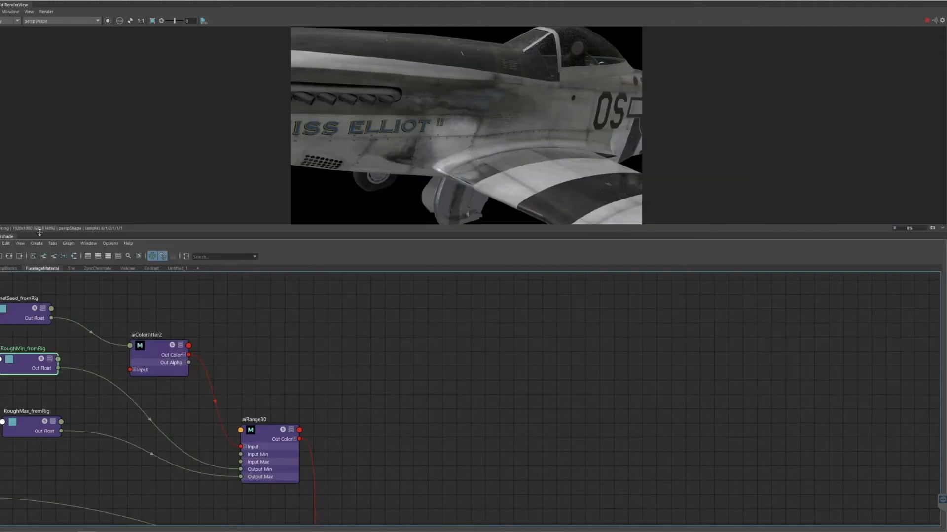
pyautogui.click(141, 21)
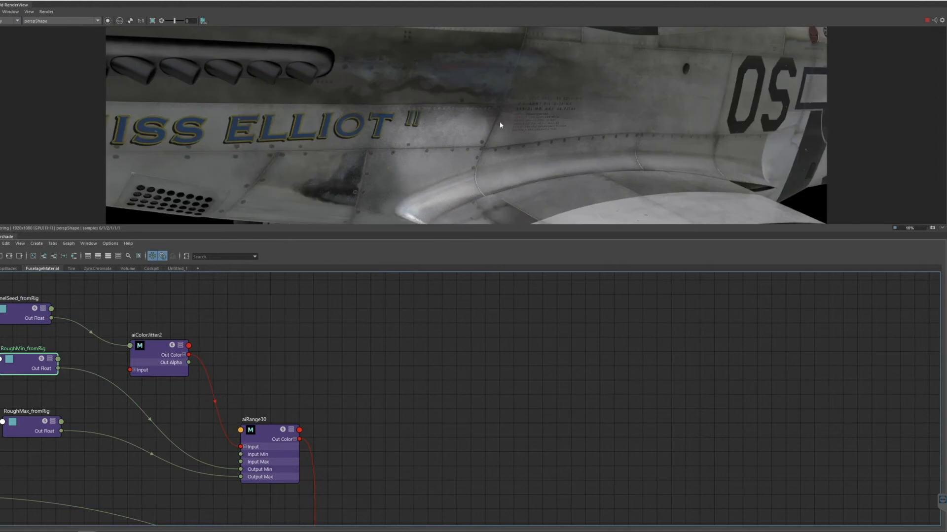
# Reframe the render camera on the aircraft's side from behind the wing, showing the propeller, canopy and OS fuselage markings
pyautogui.keyDown('alt'); pyautogui.moveTo(471, 110); pyautogui.dragTo(378, 104, button='right'); pyautogui.keyUp('alt')
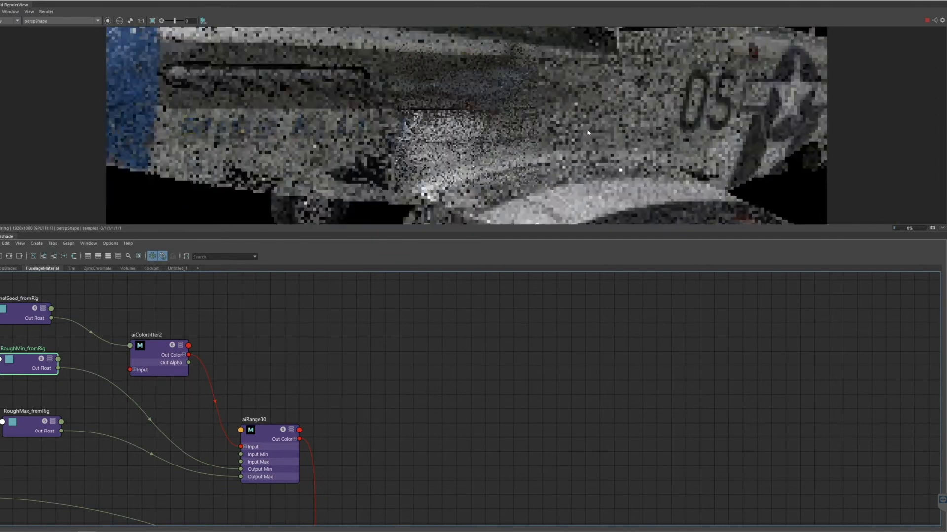
pyautogui.keyDown('alt'); pyautogui.moveTo(587, 129); pyautogui.dragTo(387, 123, button='right'); pyautogui.keyUp('alt')
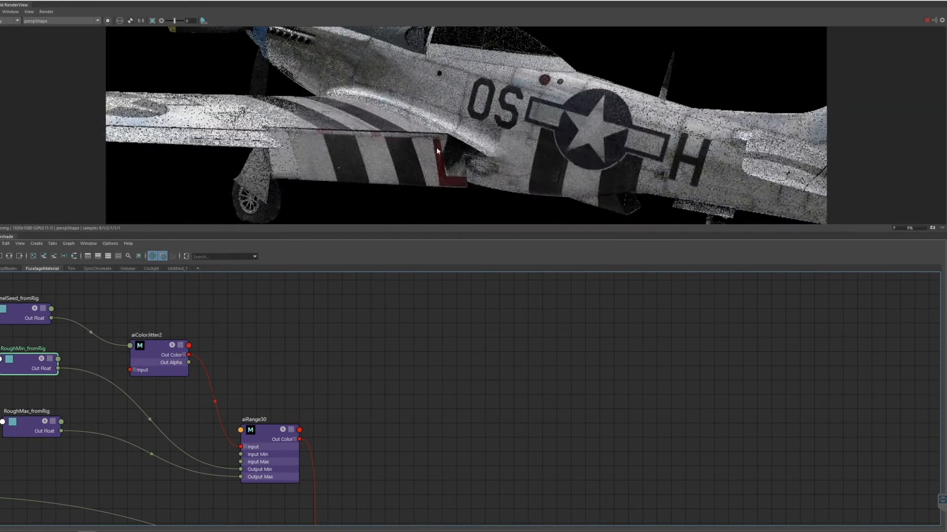
pyautogui.moveTo(436, 163)
pyautogui.keyDown('alt'); pyautogui.mouseDown()
pyautogui.moveTo(435, 172)
pyautogui.moveTo(431, 146)
pyautogui.mouseUp(); pyautogui.keyUp('alt')
pyautogui.keyDown('alt'); pyautogui.moveTo(433, 182); pyautogui.dragTo(432, 145, button='middle'); pyautogui.keyUp('alt')
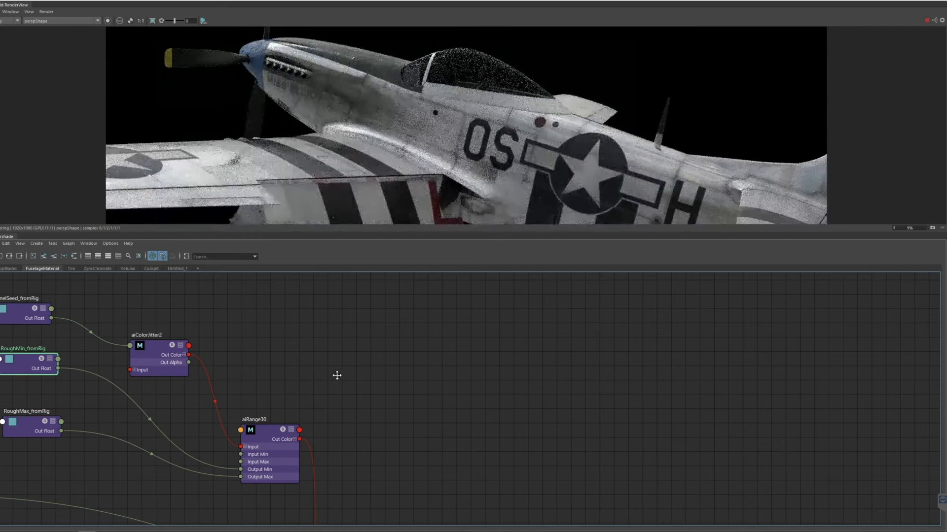
# Isolate the aiColorJitter2 node in the render to display its per-panel grayscale variation
pyautogui.keyDown('alt'); pyautogui.moveTo(336, 377); pyautogui.dragTo(580, 388, button='middle'); pyautogui.keyUp('alt')
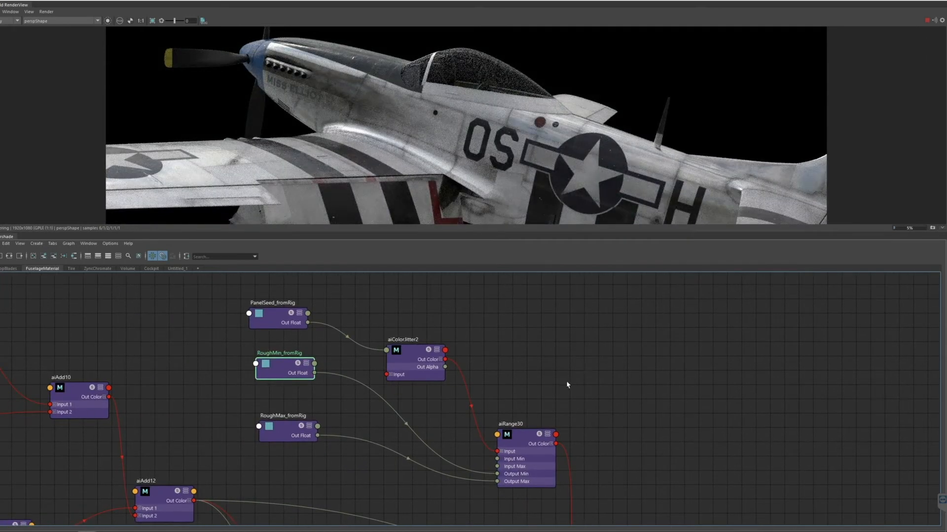
pyautogui.scroll(-2, 567, 385)
pyautogui.scroll(2, 567, 385)
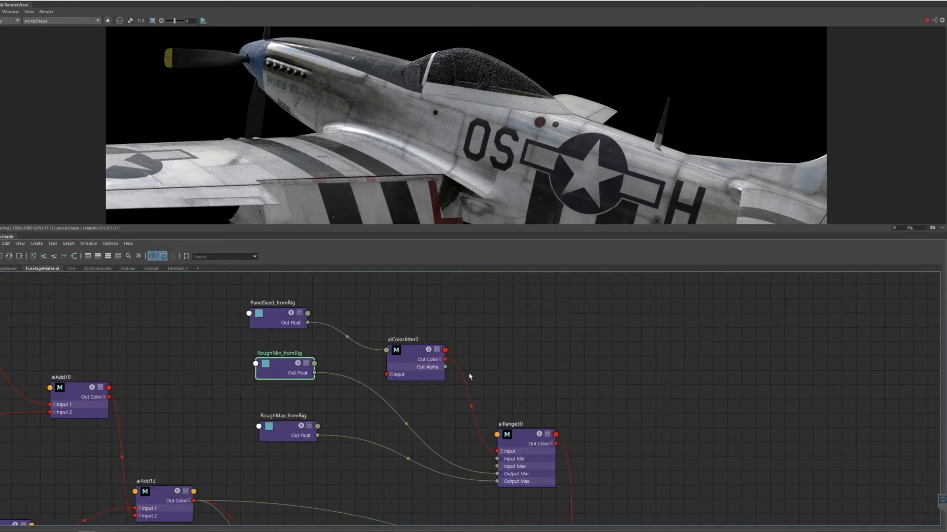
pyautogui.click(409, 354)
pyautogui.click(107, 21)
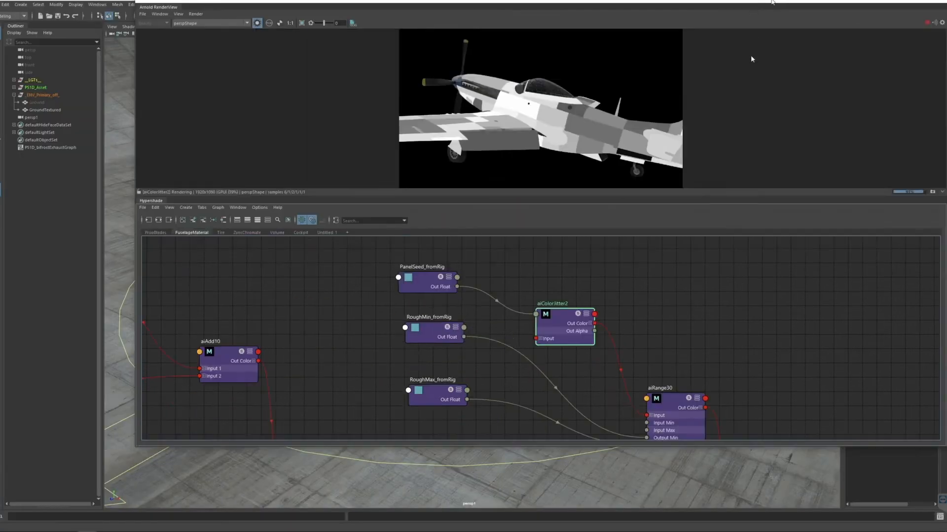
# Reposition and enlarge the render window beside the attribute area, and show the render at 1:1
pyautogui.moveTo(772, 1); pyautogui.dragTo(606, 31)
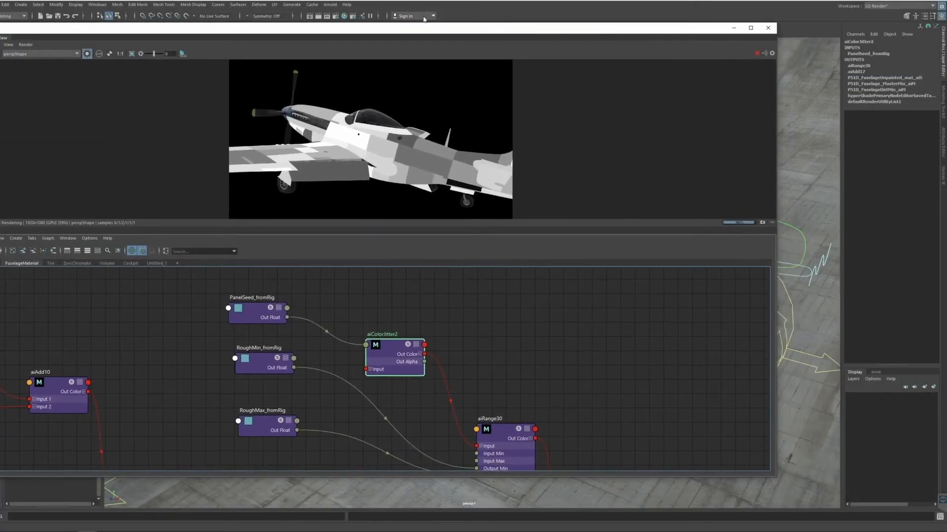
pyautogui.moveTo(432, 26); pyautogui.dragTo(403, 5)
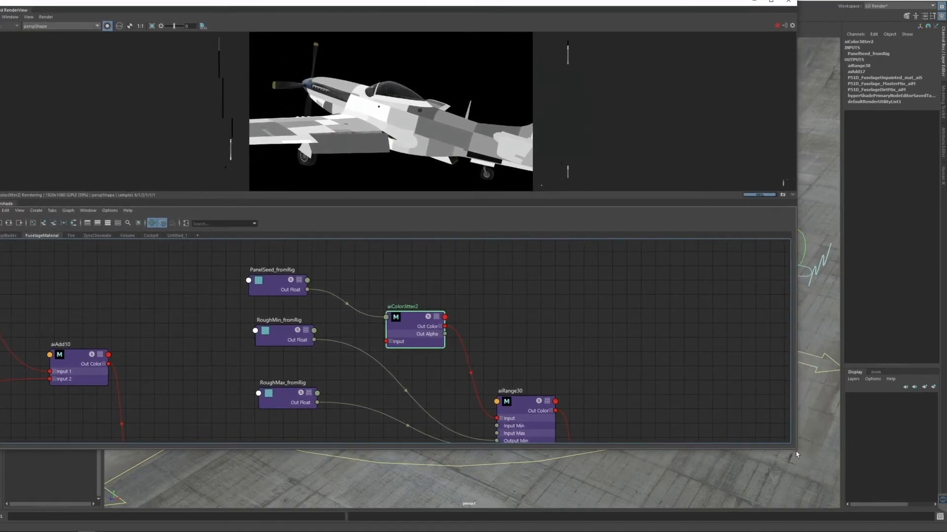
pyautogui.moveTo(797, 454); pyautogui.dragTo(842, 528)
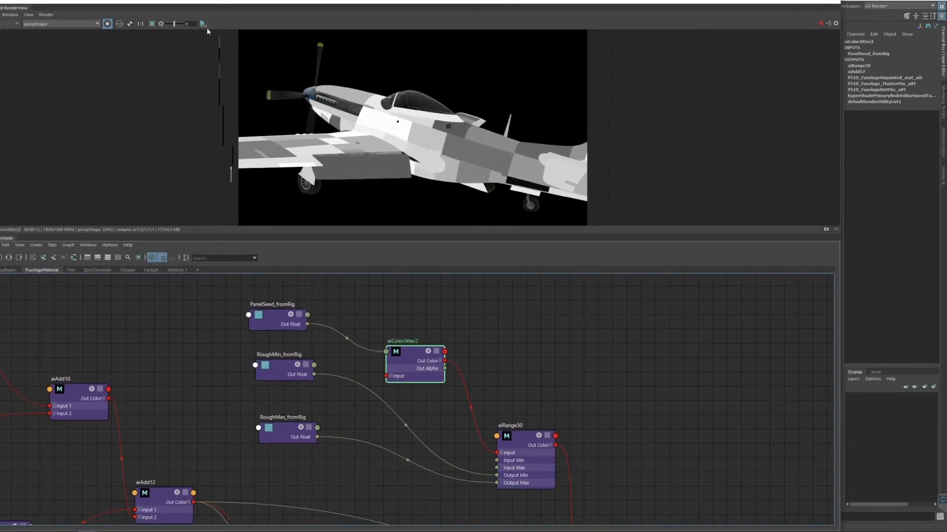
pyautogui.click(141, 23)
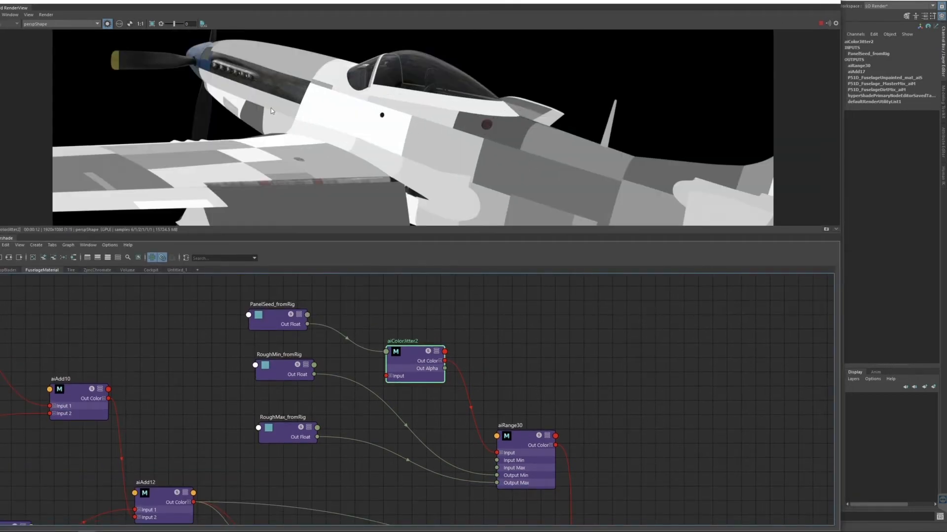
# Display the attributes of the aiColorJitter2 node and look over its jitter Type options
pyautogui.moveTo(389, 348)
pyautogui.mouseDown()
pyautogui.moveTo(408, 344)
pyautogui.moveTo(391, 342)
pyautogui.mouseUp()
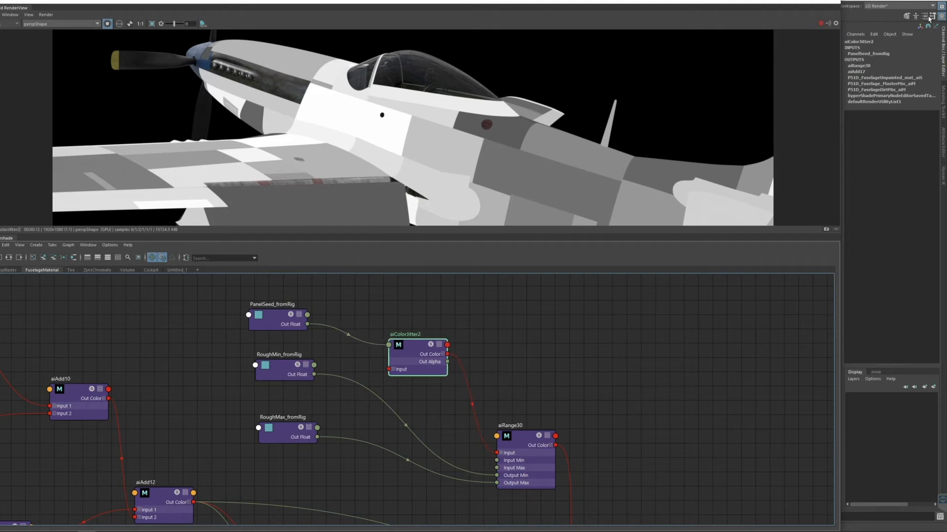
pyautogui.click(924, 15)
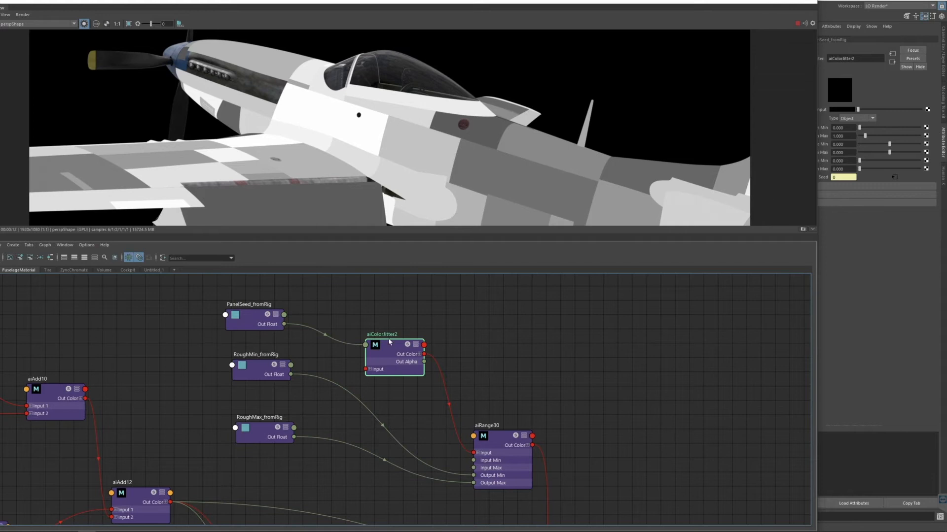
pyautogui.moveTo(389, 342); pyautogui.dragTo(395, 340)
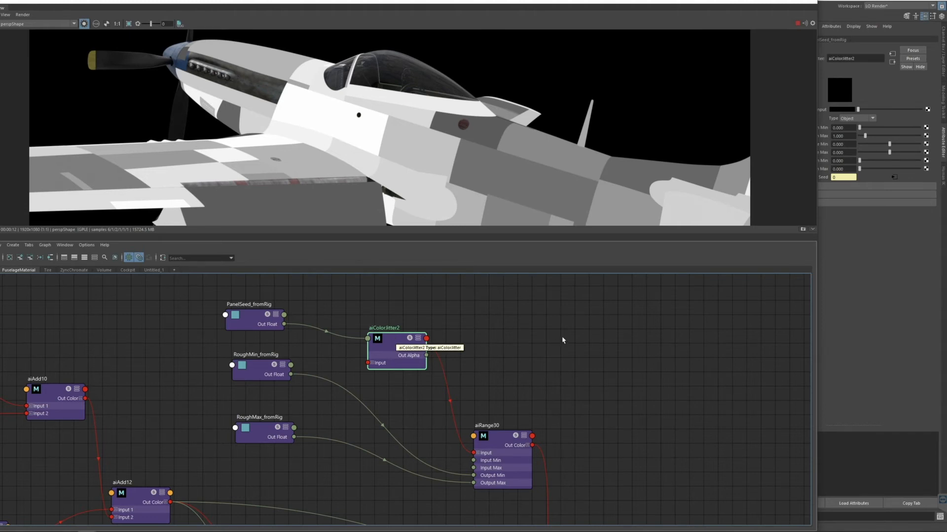
pyautogui.click(858, 118)
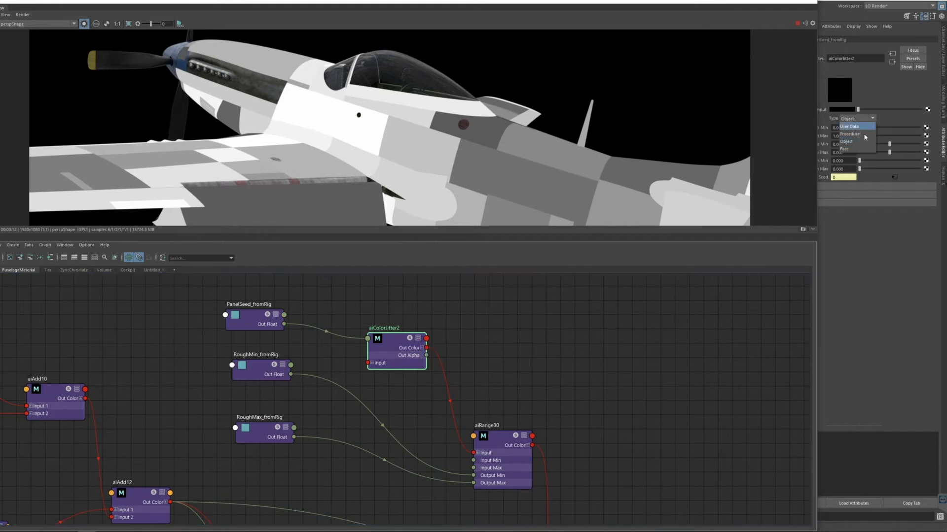
pyautogui.click(525, 381)
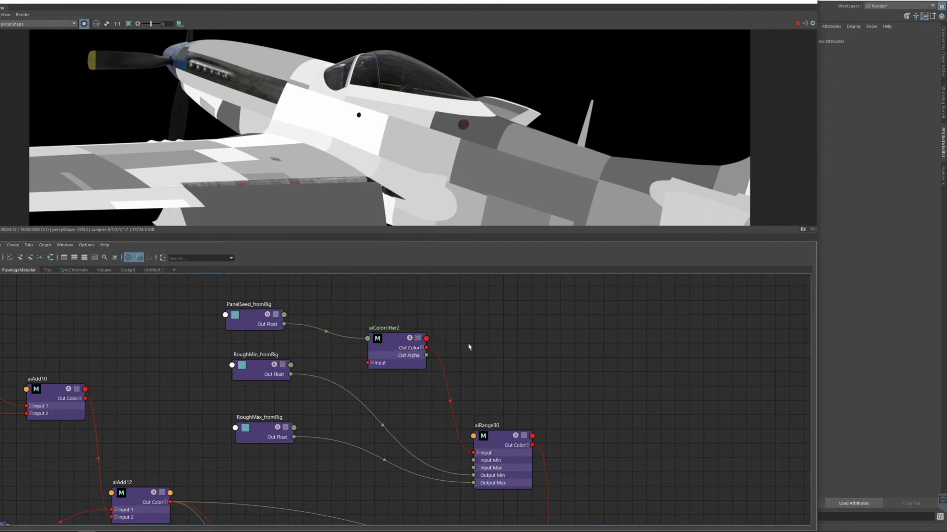
pyautogui.click(391, 347)
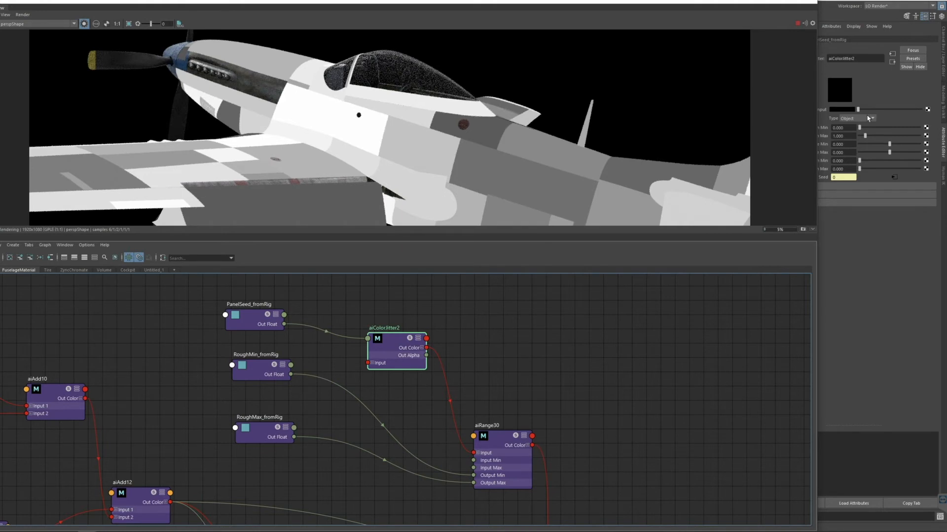
# Rearrange the render window so aiColorJitter2's attributes stay accessible beside it, and show the render at 1:1
pyautogui.moveTo(700, 4); pyautogui.dragTo(695, 42)
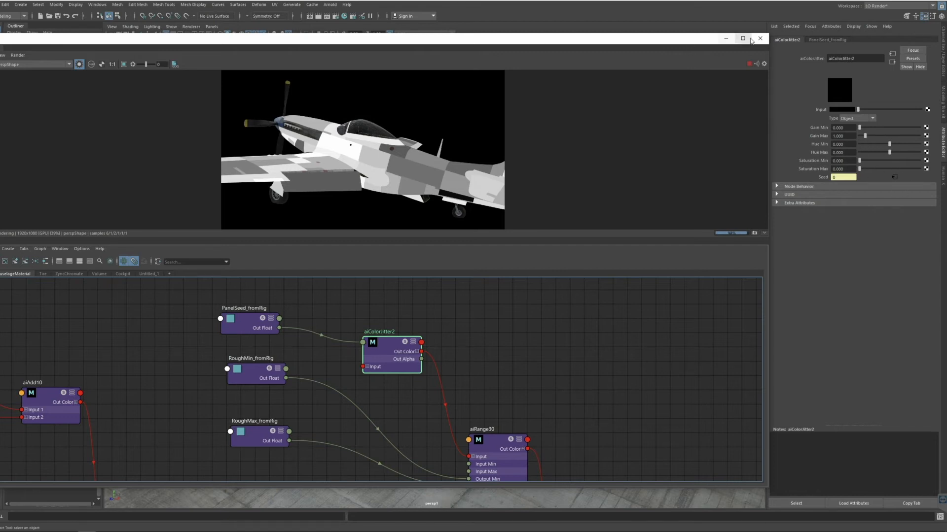
pyautogui.click(742, 39)
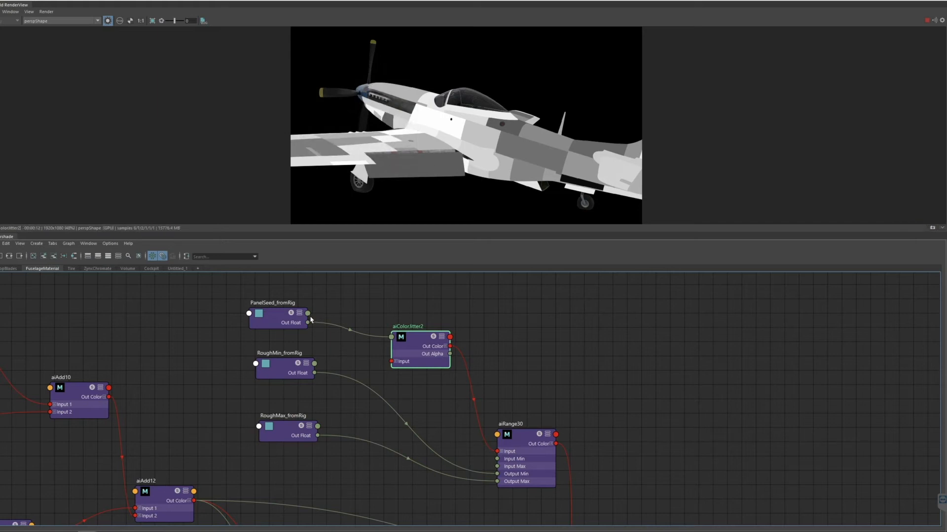
pyautogui.click(918, 1)
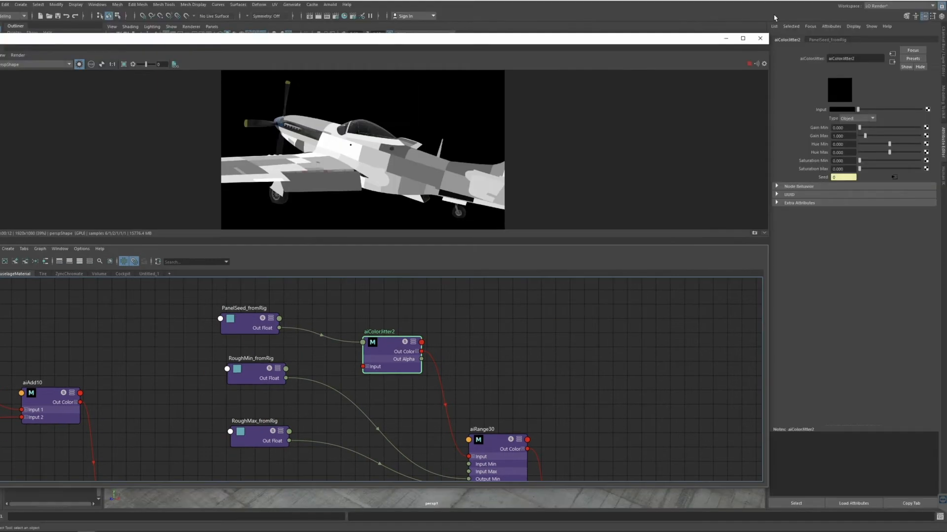
pyautogui.moveTo(662, 39); pyautogui.dragTo(691, 37)
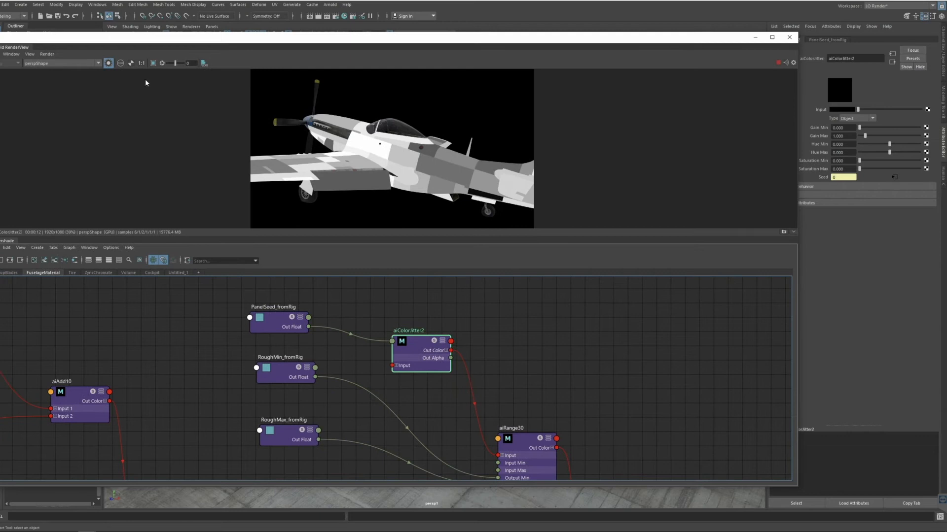
pyautogui.click(141, 63)
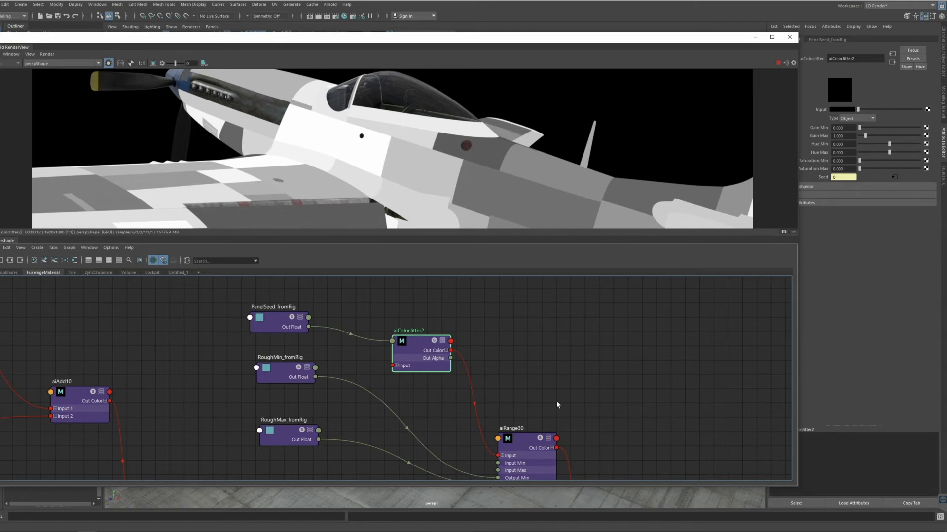
pyautogui.keyDown('alt'); pyautogui.moveTo(554, 380); pyautogui.dragTo(551, 348, button='middle'); pyautogui.keyUp('alt')
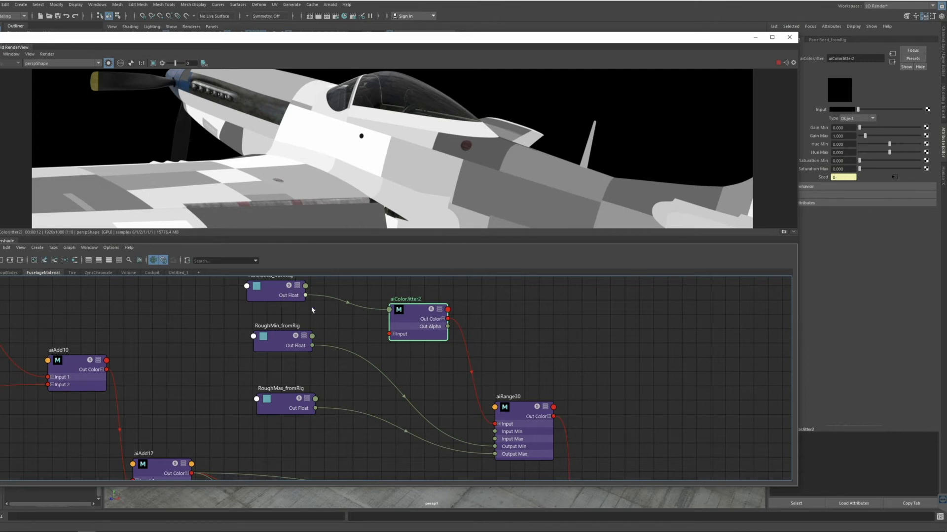
pyautogui.keyDown('alt'); pyautogui.moveTo(326, 317); pyautogui.dragTo(327, 340, button='middle'); pyautogui.keyUp('alt')
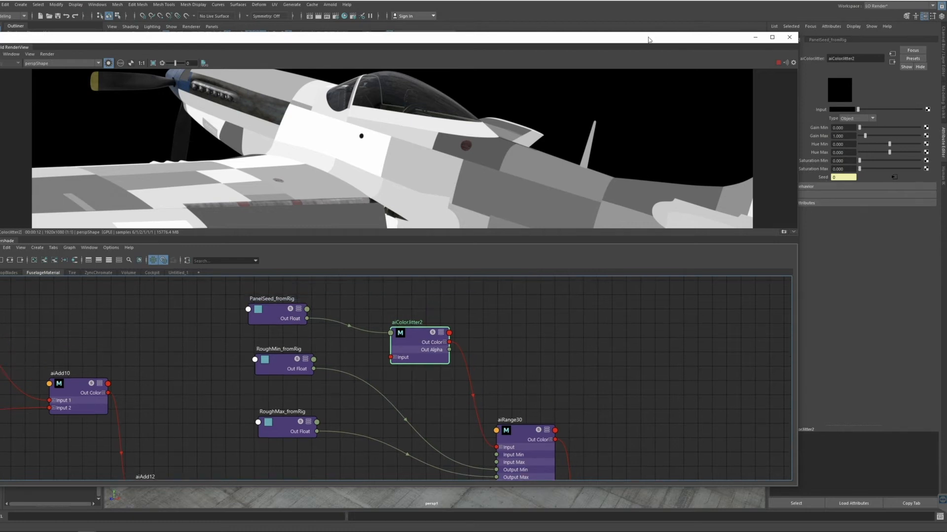
# Uncover and select the SHA shader control, display its channels, and try Panel Seed values of 10 and 450
pyautogui.moveTo(649, 39); pyautogui.dragTo(586, 216)
pyautogui.click(407, 87)
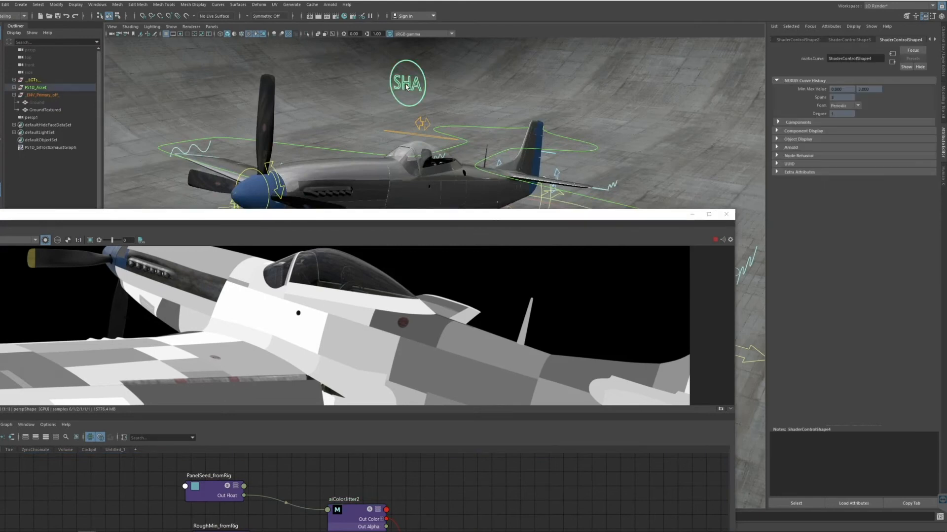
pyautogui.click(941, 15)
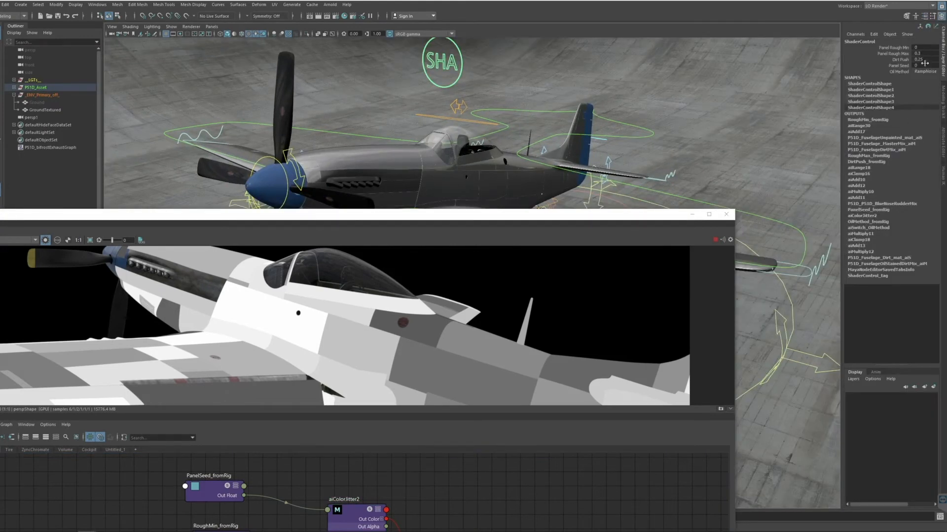
pyautogui.click(922, 65)
pyautogui.write('10')
pyautogui.press('Return')
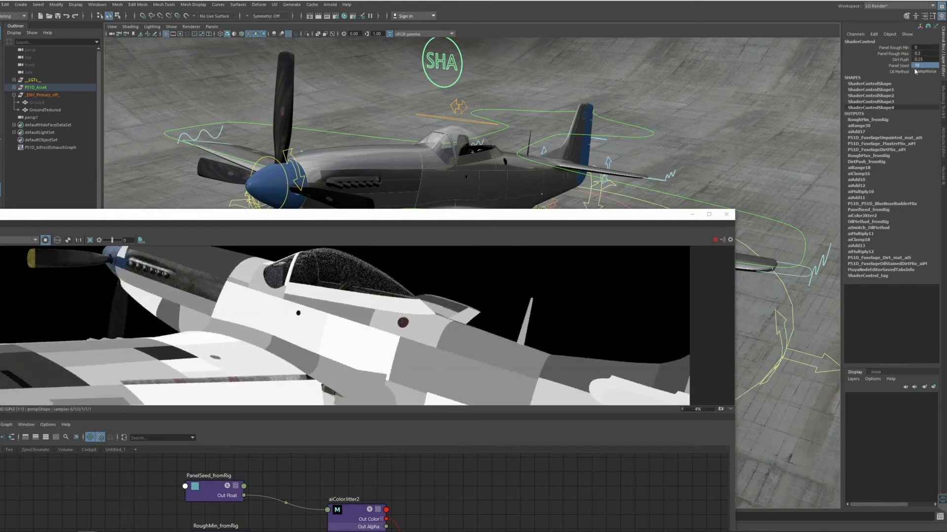
pyautogui.write('45')
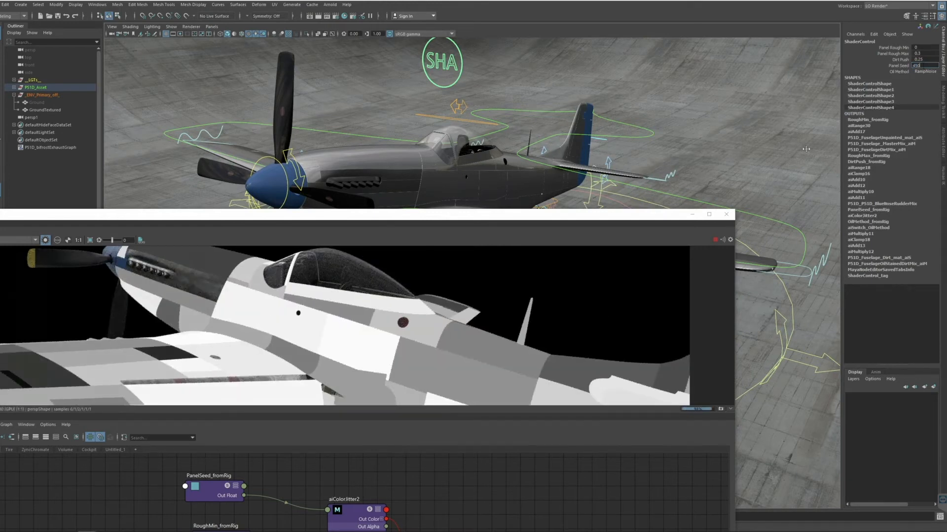
pyautogui.press('Return')
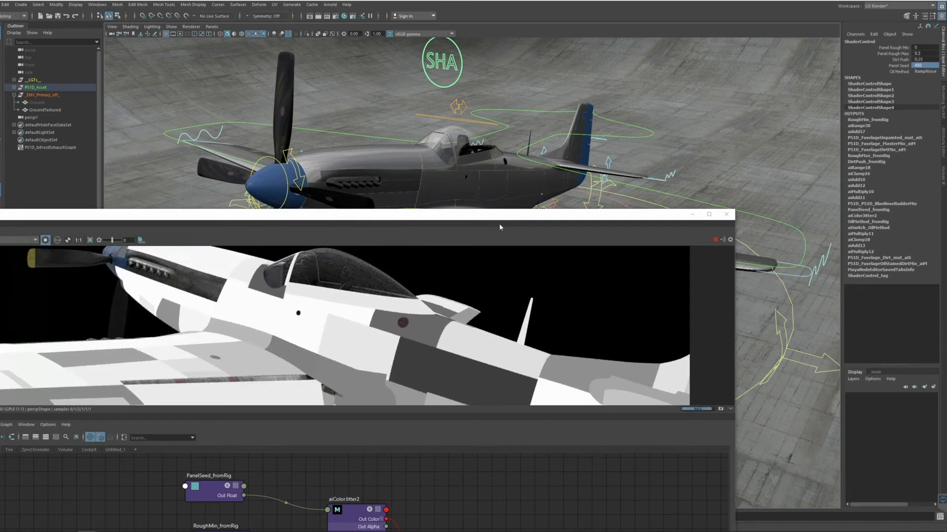
# Move the render window back over the viewport and compare the isolated output of aiRange30 with that of aiColorJitter2
pyautogui.moveTo(452, 216); pyautogui.dragTo(614, 54)
pyautogui.click(625, 445)
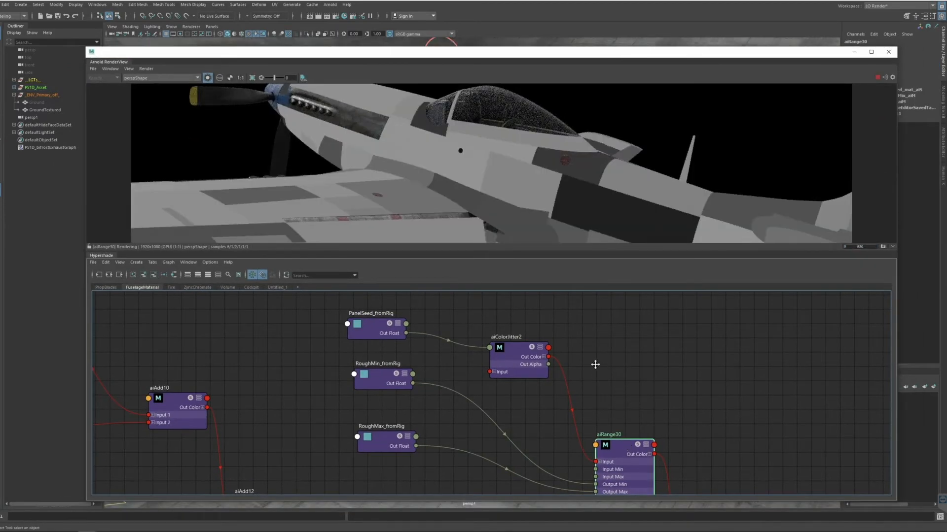
pyautogui.keyDown('alt'); pyautogui.moveTo(595, 365); pyautogui.dragTo(592, 362, button='middle'); pyautogui.keyUp('alt')
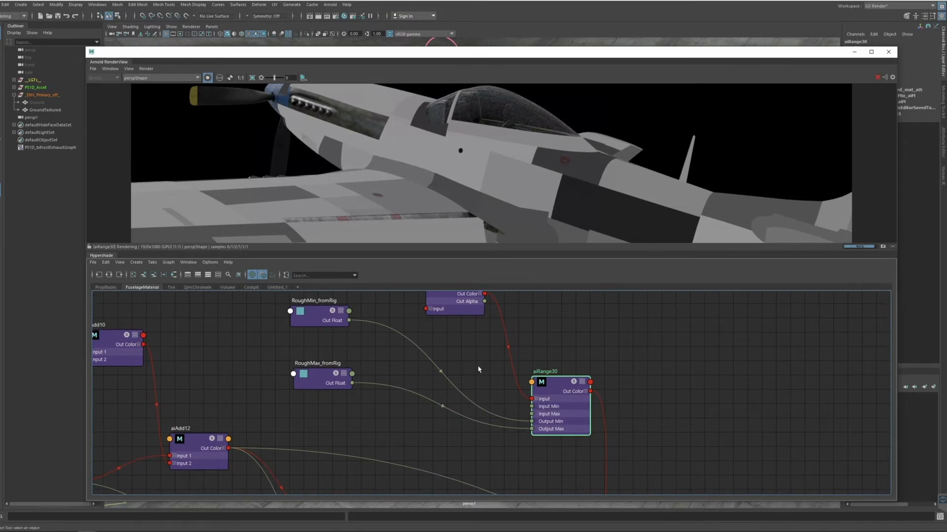
pyautogui.keyDown('alt'); pyautogui.moveTo(540, 345); pyautogui.dragTo(556, 383, button='middle'); pyautogui.keyUp('alt')
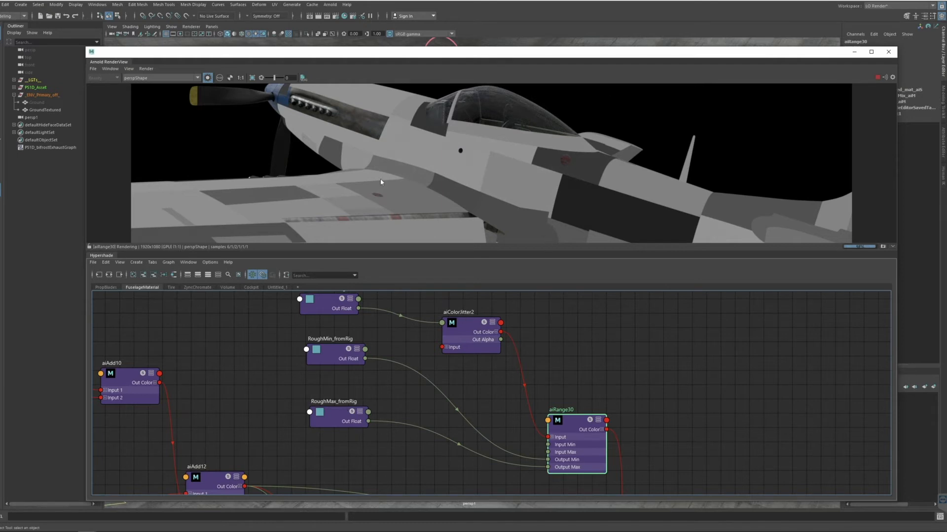
pyautogui.click(481, 347)
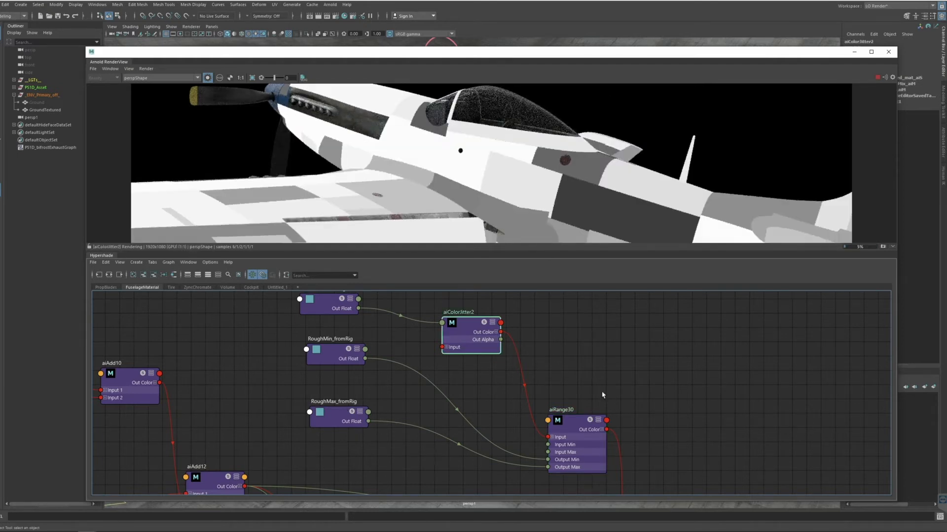
pyautogui.click(575, 435)
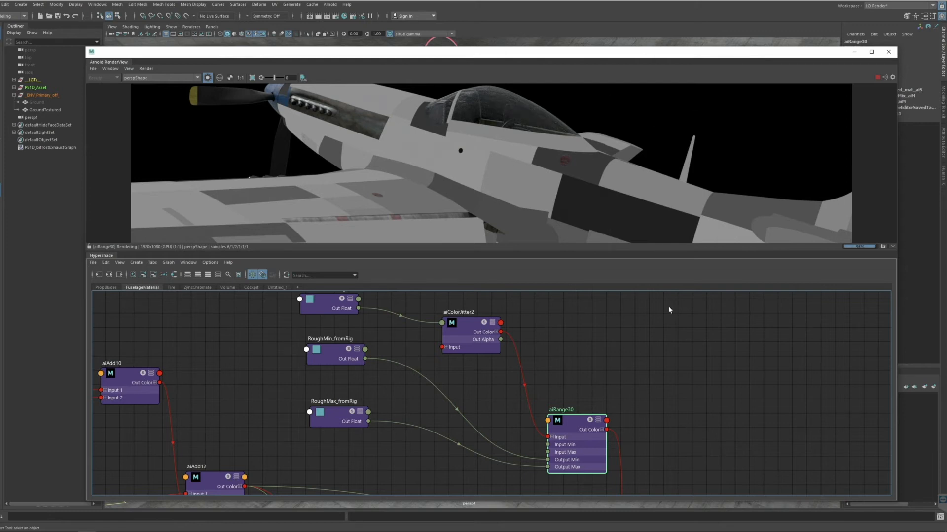
# Follow the aiRange30 output through the fuselage network to aiAdd17 and isolate that node in the render
pyautogui.keyDown('alt'); pyautogui.moveTo(662, 454); pyautogui.dragTo(592, 313, button='middle'); pyautogui.keyUp('alt')
pyautogui.scroll(-3, 587, 408)
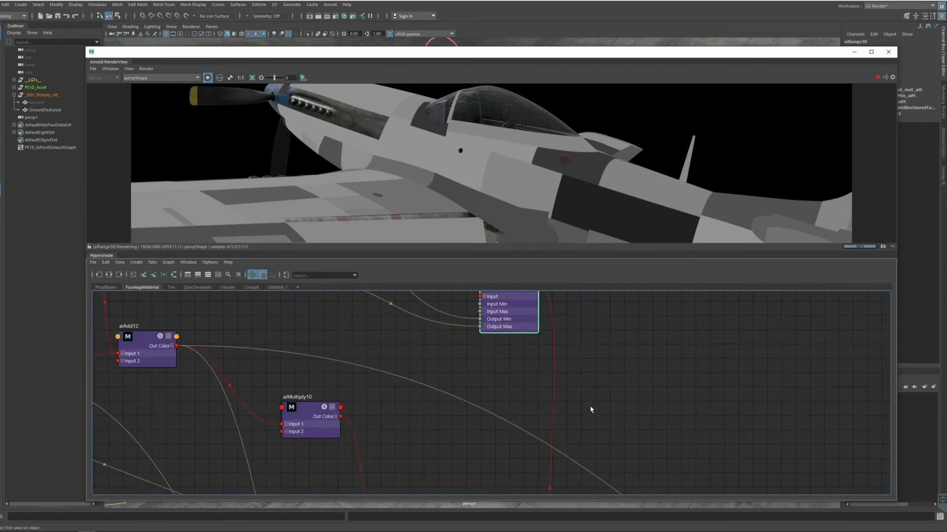
pyautogui.scroll(-4, 590, 413)
pyautogui.keyDown('alt'); pyautogui.moveTo(590, 413); pyautogui.dragTo(574, 272, button='middle'); pyautogui.keyUp('alt')
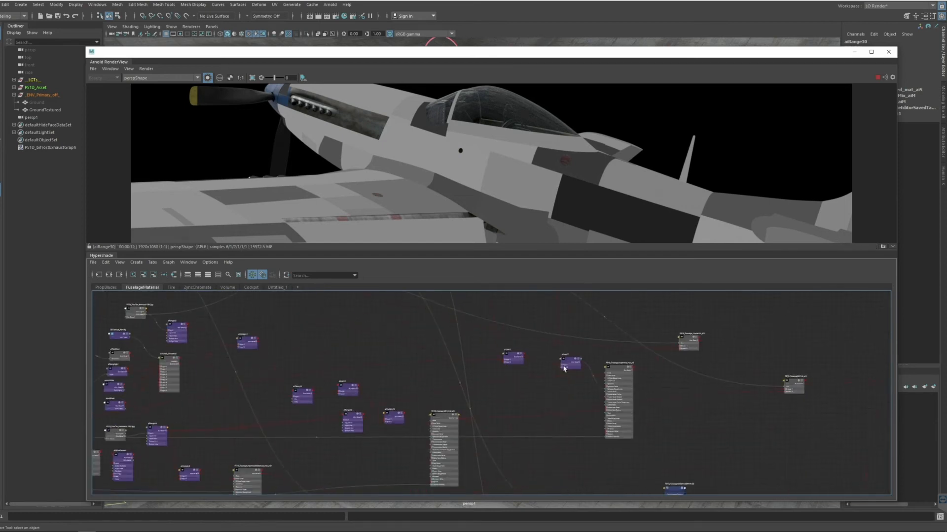
pyautogui.scroll(2, 568, 351)
pyautogui.scroll(4, 568, 349)
pyautogui.click(570, 378)
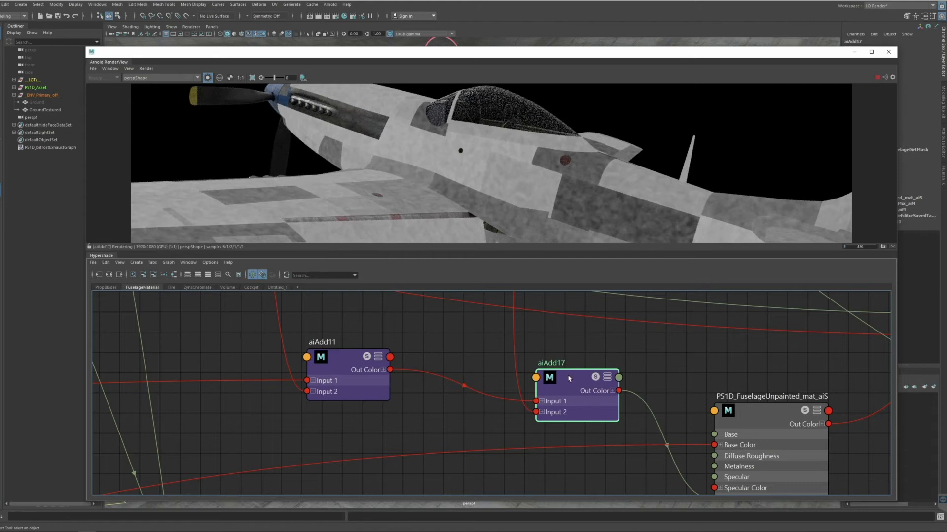
pyautogui.moveTo(569, 378); pyautogui.dragTo(576, 378)
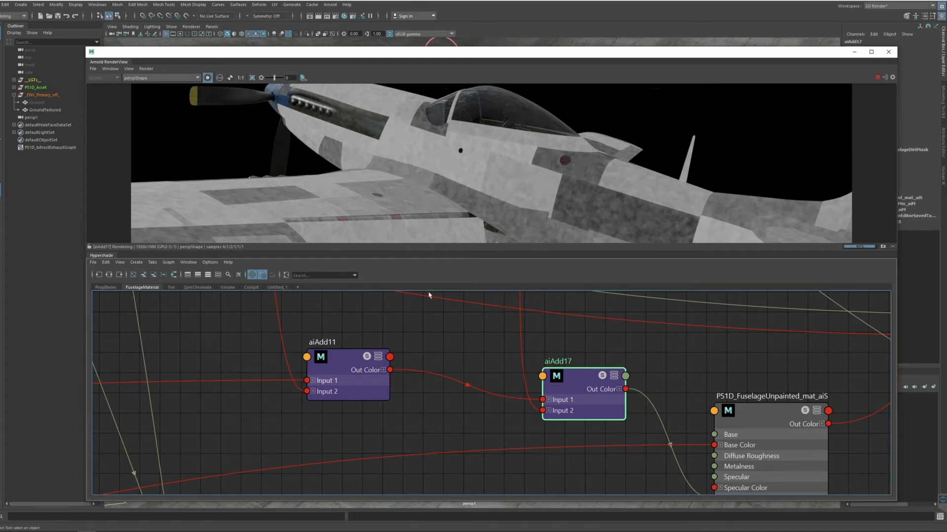
# Compare aiAdd11 with aiAdd17 in the isolated render, and preview the P51D_FuselageUnpainted_mat_aiS material
pyautogui.click(348, 362)
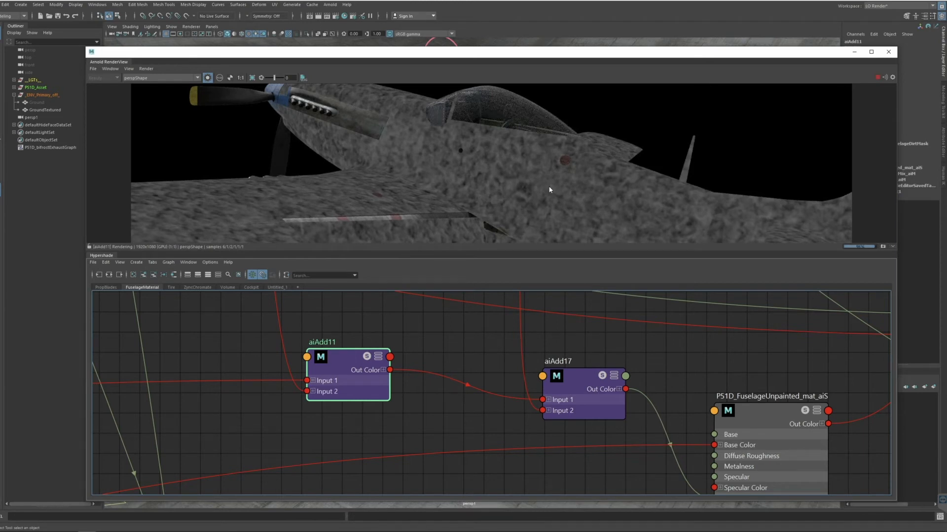
pyautogui.click(586, 376)
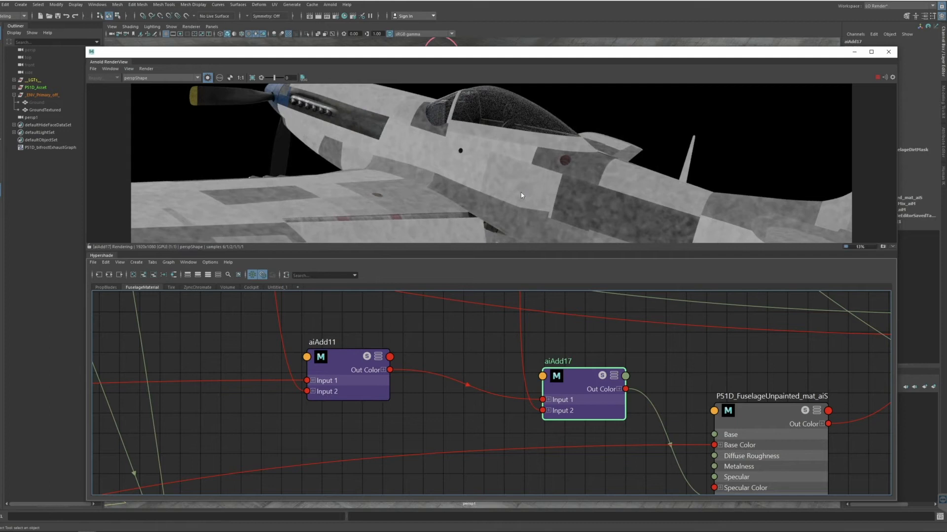
pyautogui.click(768, 417)
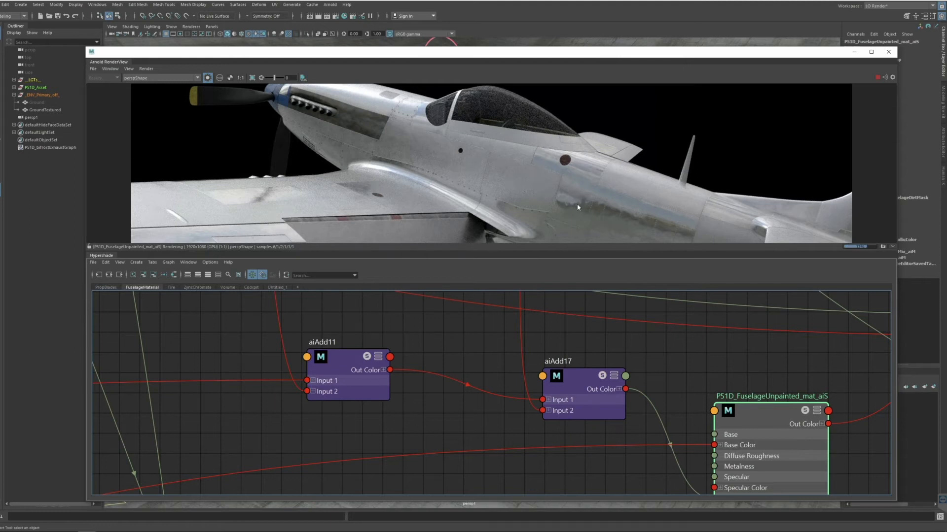
# Uncover and select the SHA shader control, try a Panel Seed of 0, and set it to 2
pyautogui.moveTo(669, 52); pyautogui.dragTo(602, 146)
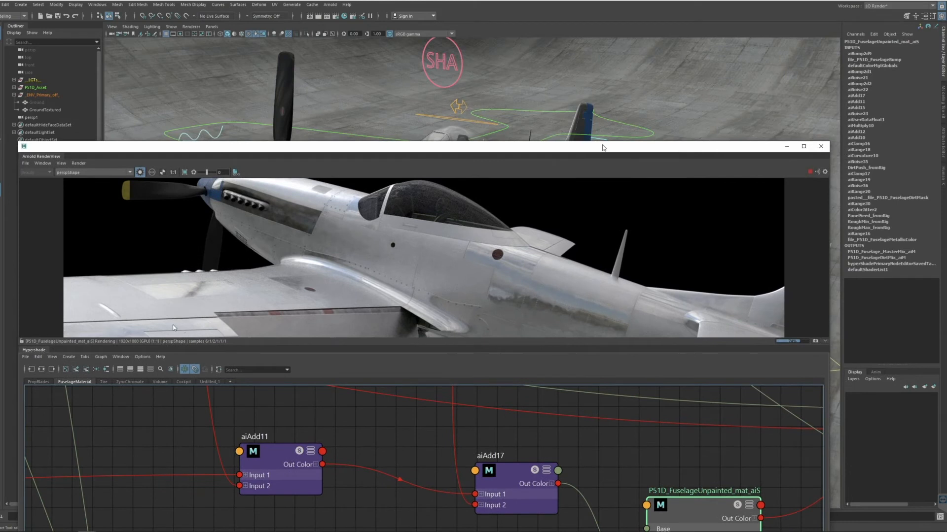
pyautogui.click(442, 63)
pyautogui.click(927, 65)
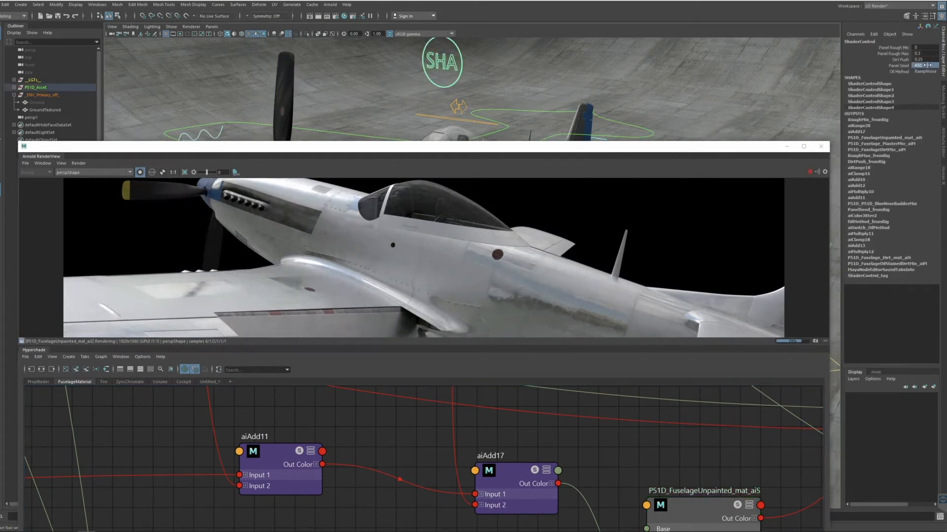
pyautogui.write('0')
pyautogui.press('Return')
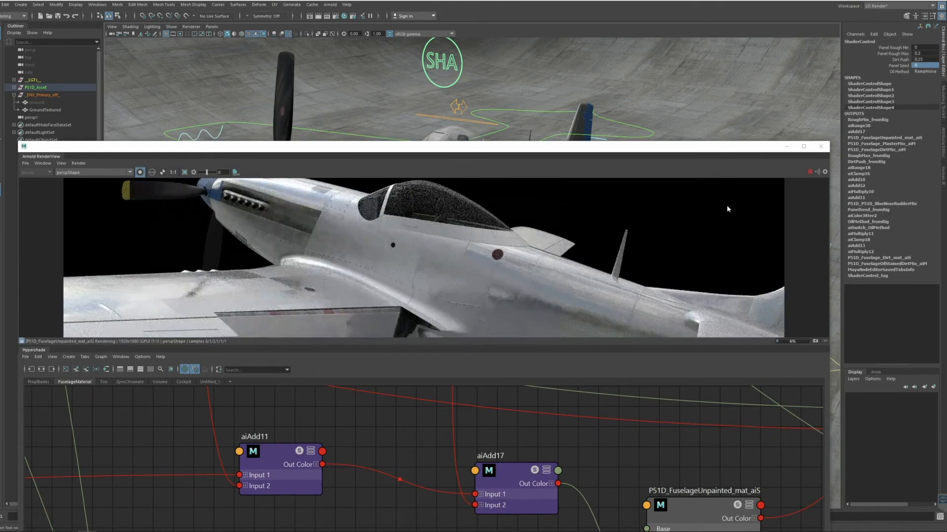
pyautogui.click(925, 65)
pyautogui.write('2')
pyautogui.press('Return')
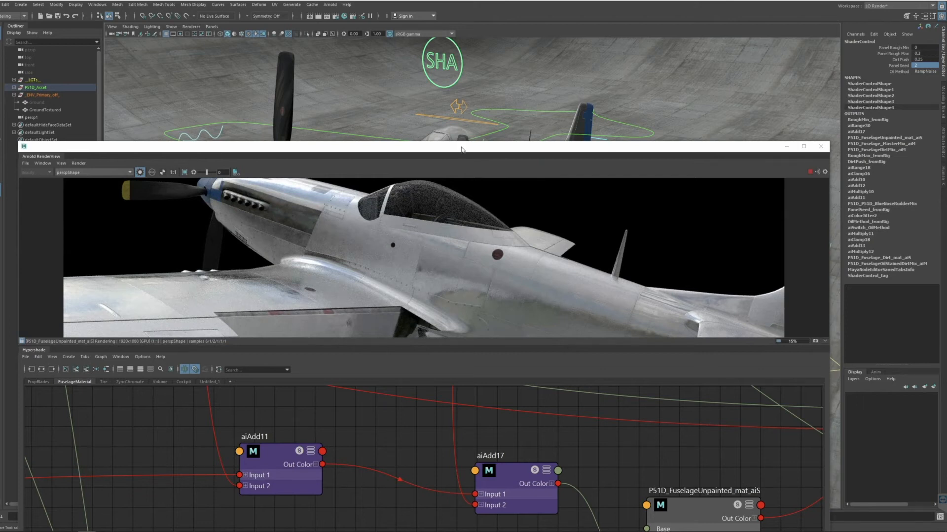
# Set the ShaderControl's Panel Rough Max to 0
pyautogui.moveTo(459, 149); pyautogui.dragTo(453, 47)
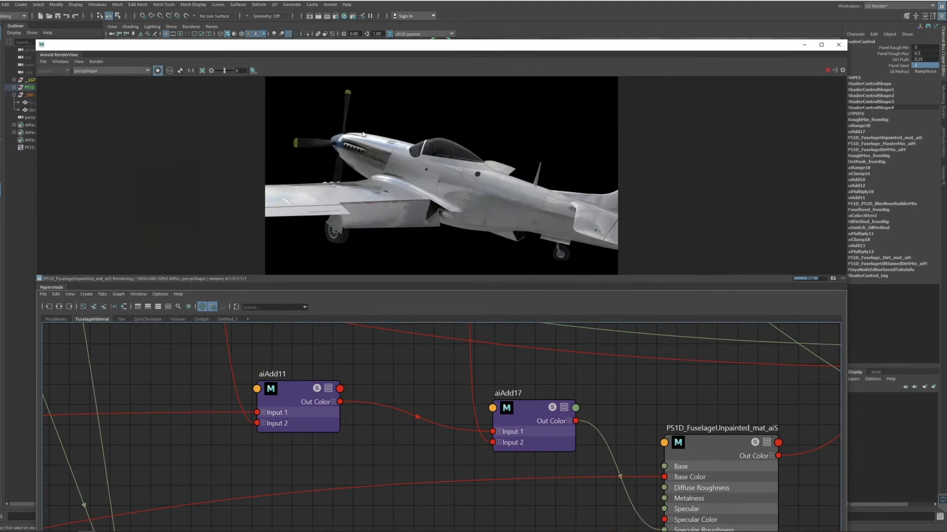
pyautogui.keyDown('alt'); pyautogui.moveTo(477, 380); pyautogui.dragTo(687, 393, button='middle'); pyautogui.keyUp('alt')
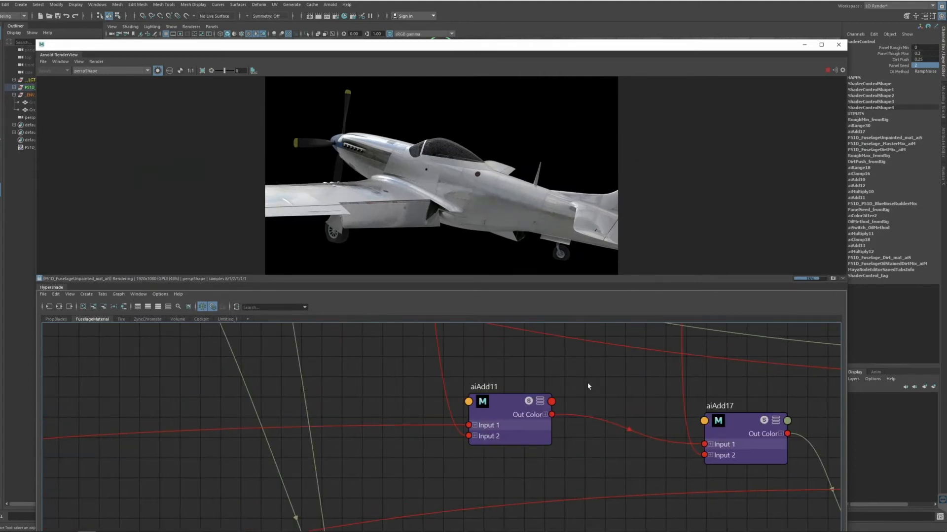
pyautogui.scroll(-10, 588, 387)
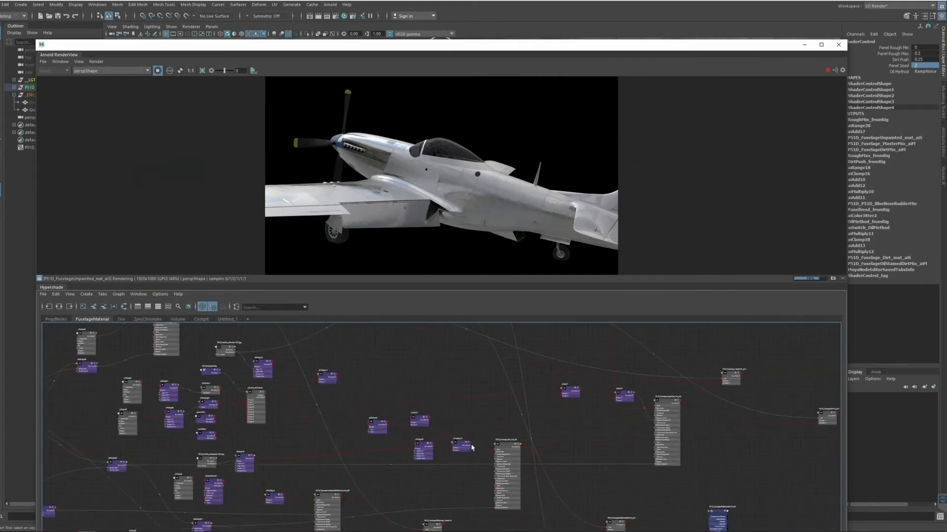
pyautogui.keyDown('alt'); pyautogui.moveTo(376, 403); pyautogui.dragTo(634, 363, button='middle'); pyautogui.keyUp('alt')
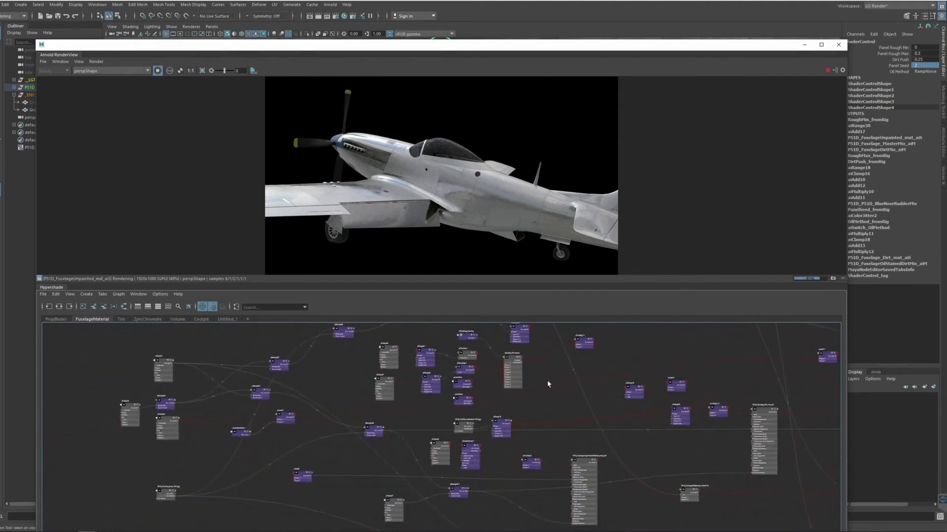
pyautogui.click(922, 53)
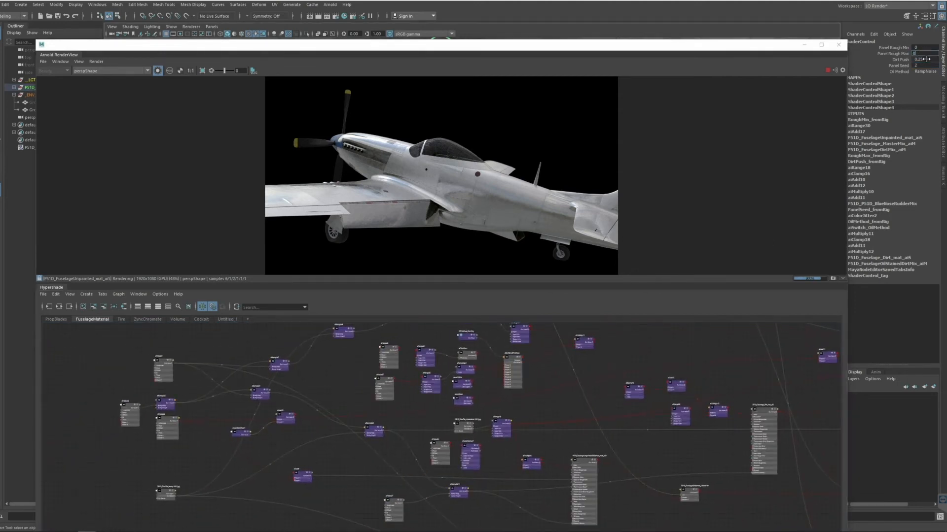
pyautogui.write('0')
pyautogui.press('Return')
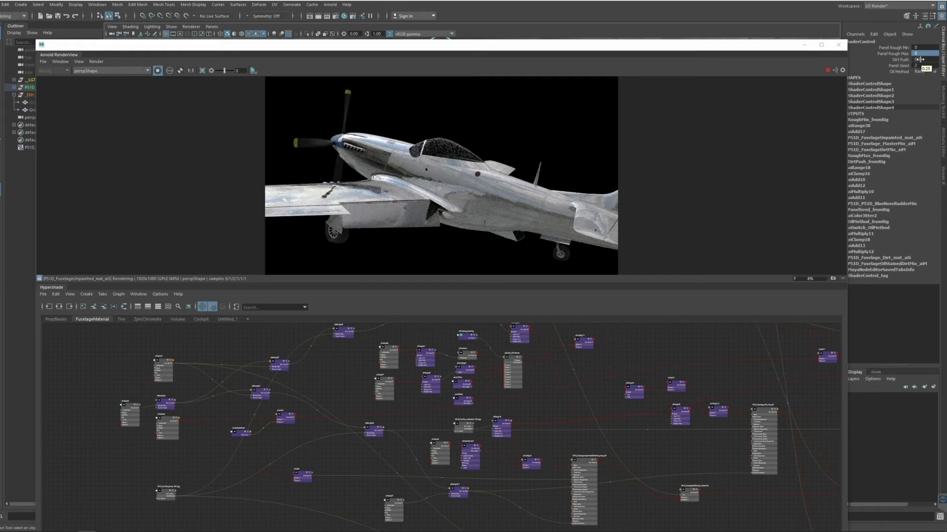
# Switch the viewport to the persp camera used by the render and uncover it by lowering the render window
pyautogui.moveTo(558, 46); pyautogui.dragTo(597, 250)
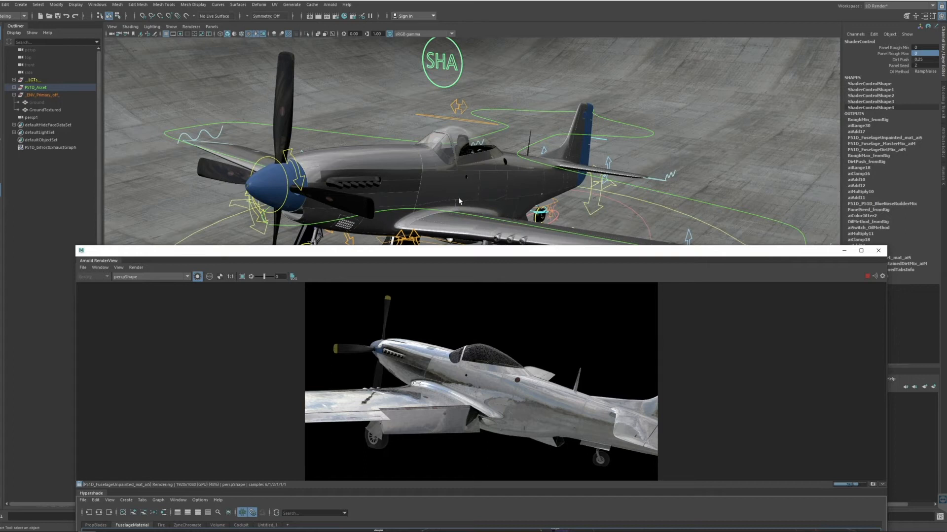
pyautogui.keyDown('alt'); pyautogui.moveTo(429, 205); pyautogui.dragTo(427, 200); pyautogui.keyUp('alt')
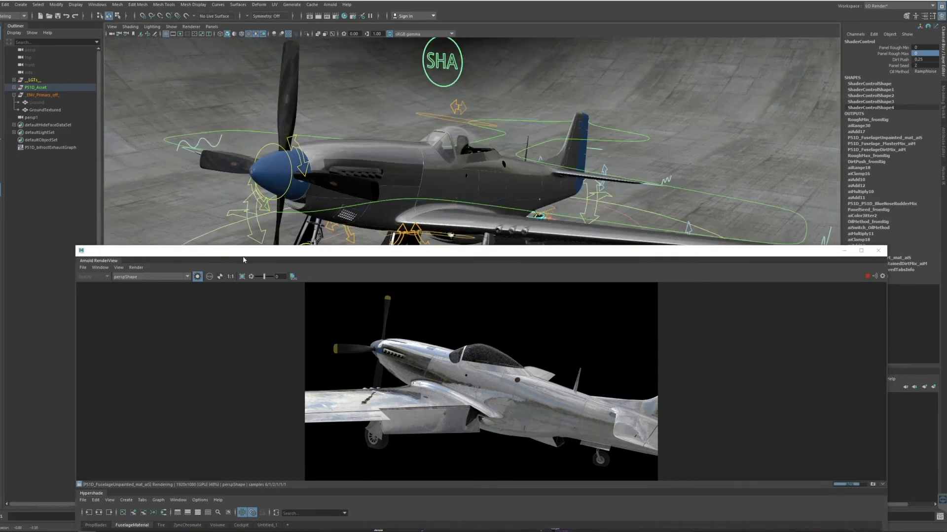
pyautogui.click(212, 27)
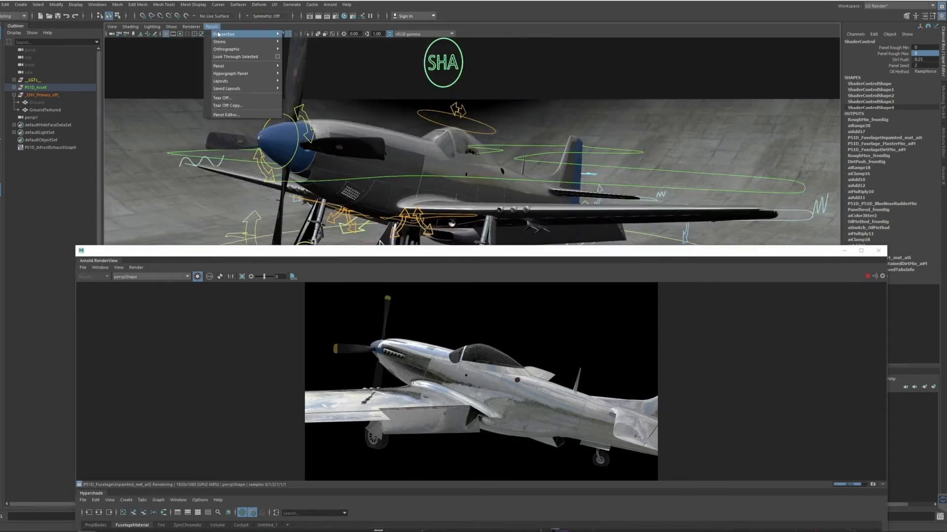
pyautogui.moveTo(227, 34)
pyautogui.click(310, 57)
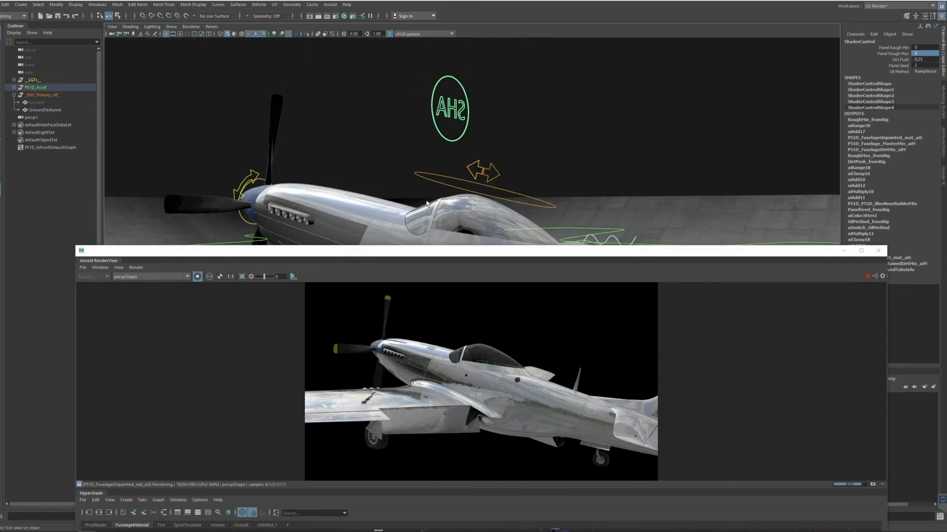
pyautogui.moveTo(429, 252); pyautogui.dragTo(450, 365)
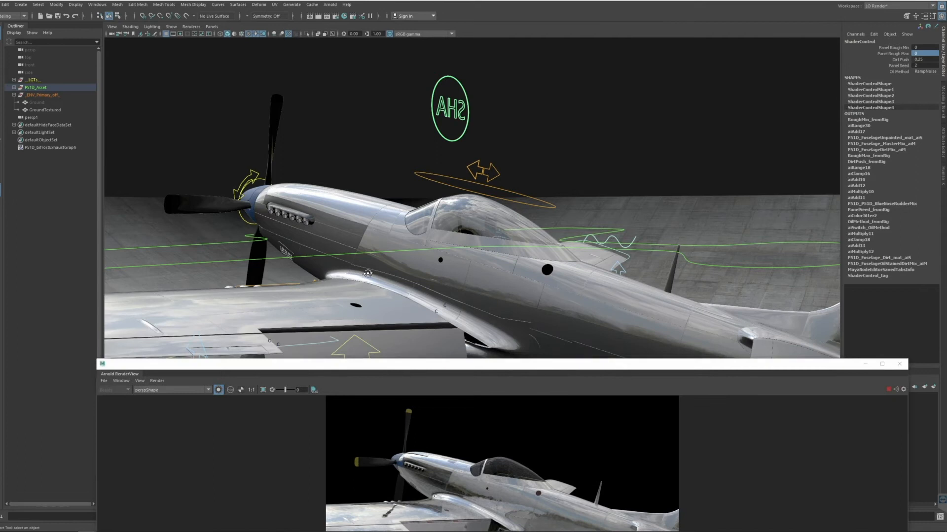
# Frame the underside of the fuselage near the wing root and select the centre belly panel, FuselagePanel17_C_geo
pyautogui.keyDown('alt'); pyautogui.moveTo(370, 274); pyautogui.dragTo(433, 254); pyautogui.keyUp('alt')
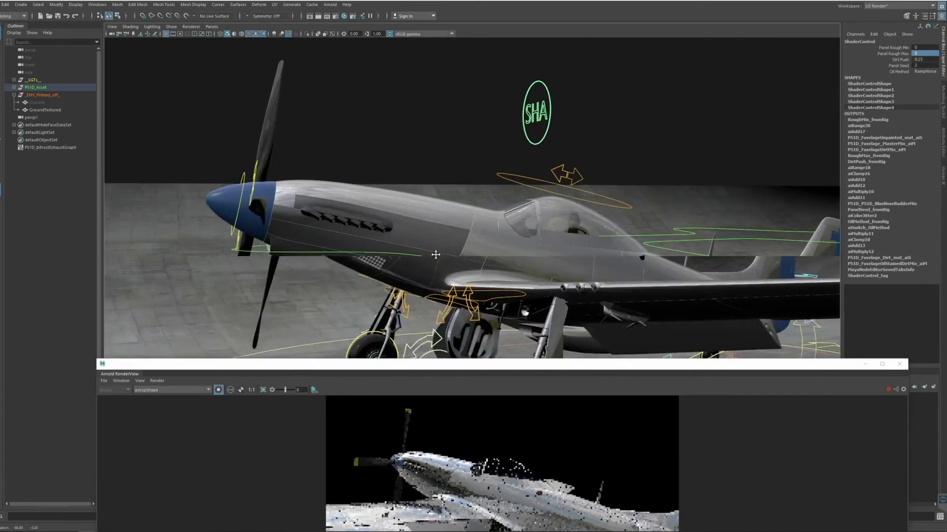
pyautogui.keyDown('alt'); pyautogui.moveTo(417, 275); pyautogui.dragTo(564, 339, button='right'); pyautogui.keyUp('alt')
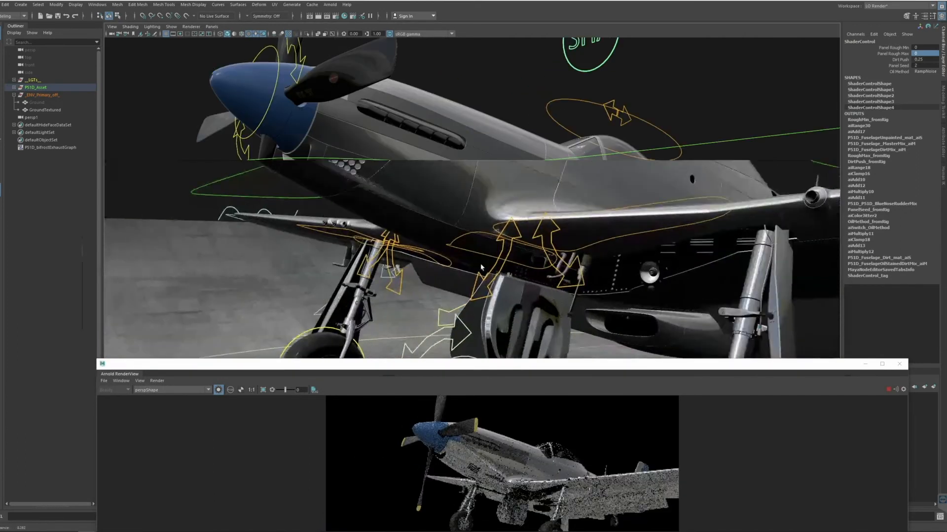
pyautogui.keyDown('alt'); pyautogui.moveTo(408, 242); pyautogui.dragTo(443, 234, button='right'); pyautogui.keyUp('alt')
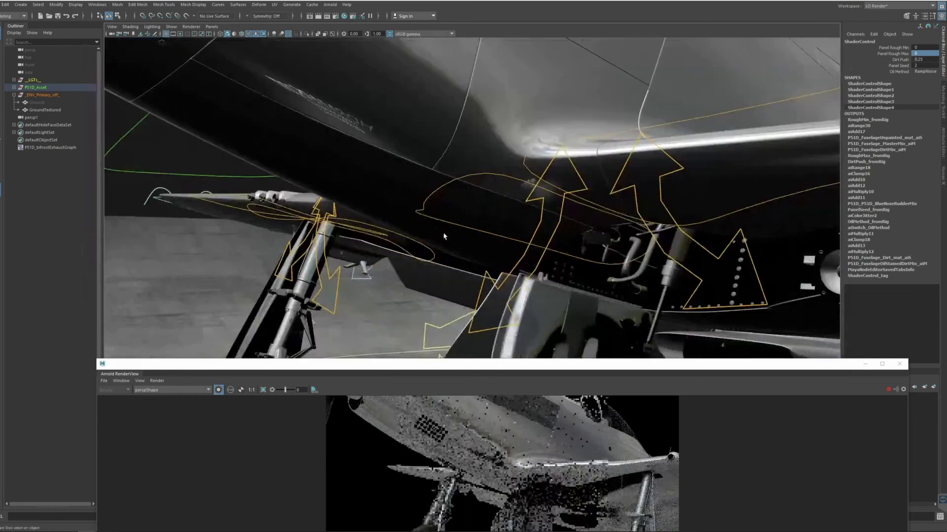
pyautogui.click(358, 163)
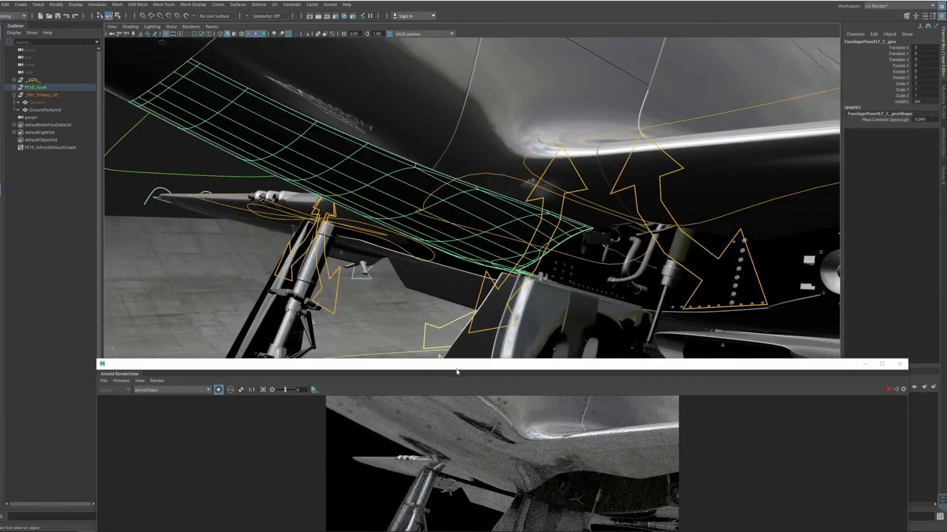
# Examine the render of the nose underside from several angles and check the Arnold System render settings
pyautogui.moveTo(466, 369); pyautogui.dragTo(465, 59)
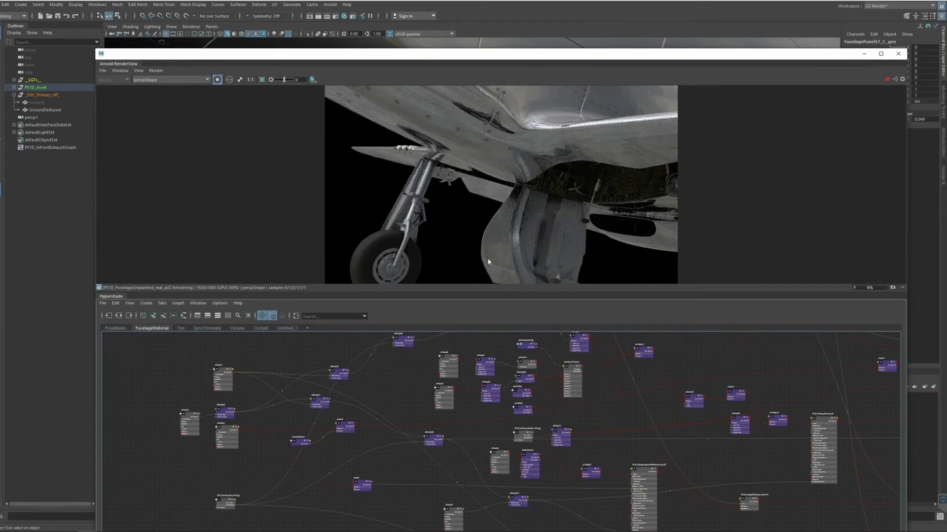
pyautogui.moveTo(431, 61); pyautogui.dragTo(498, 307)
pyautogui.keyDown('alt'); pyautogui.moveTo(521, 168); pyautogui.dragTo(529, 167); pyautogui.keyUp('alt')
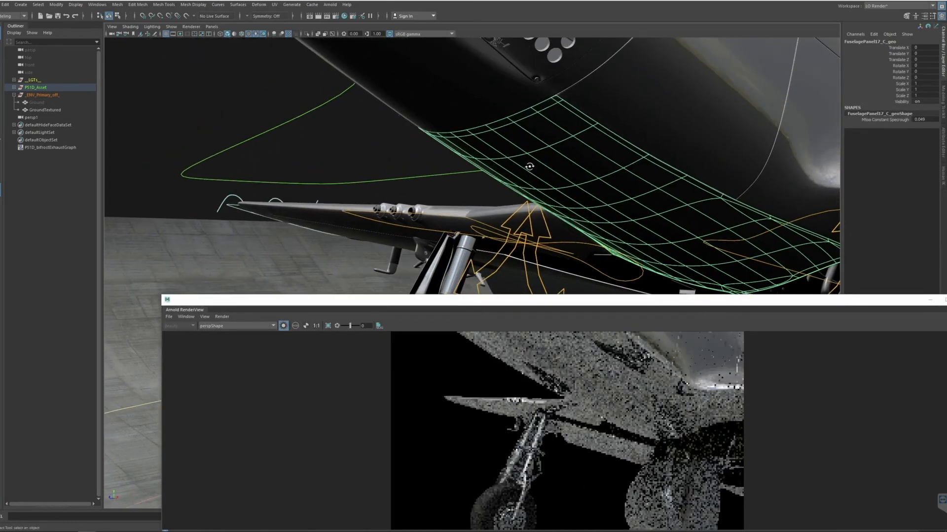
pyautogui.keyDown('alt'); pyautogui.moveTo(687, 183); pyautogui.dragTo(715, 200); pyautogui.keyUp('alt')
pyautogui.scroll(-2, 615, 181)
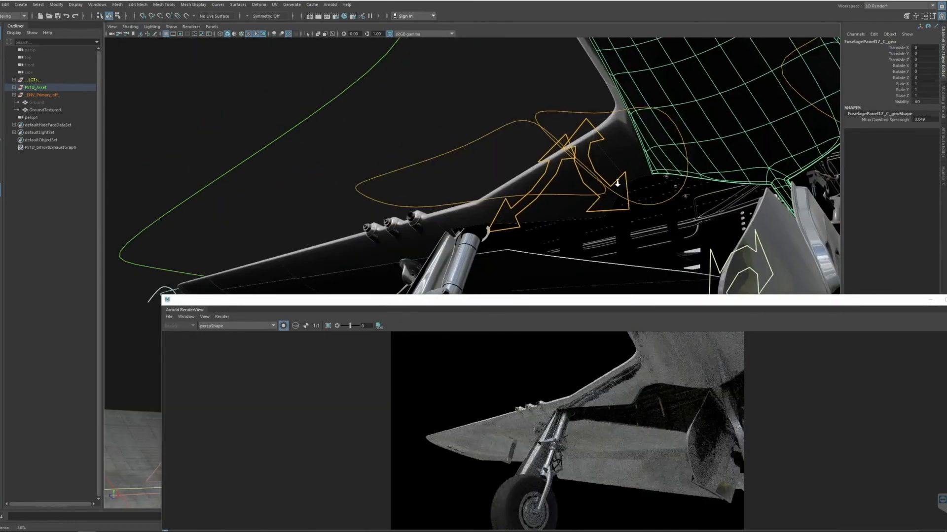
pyautogui.keyDown('alt'); pyautogui.moveTo(573, 163); pyautogui.dragTo(524, 218, button='middle'); pyautogui.keyUp('alt')
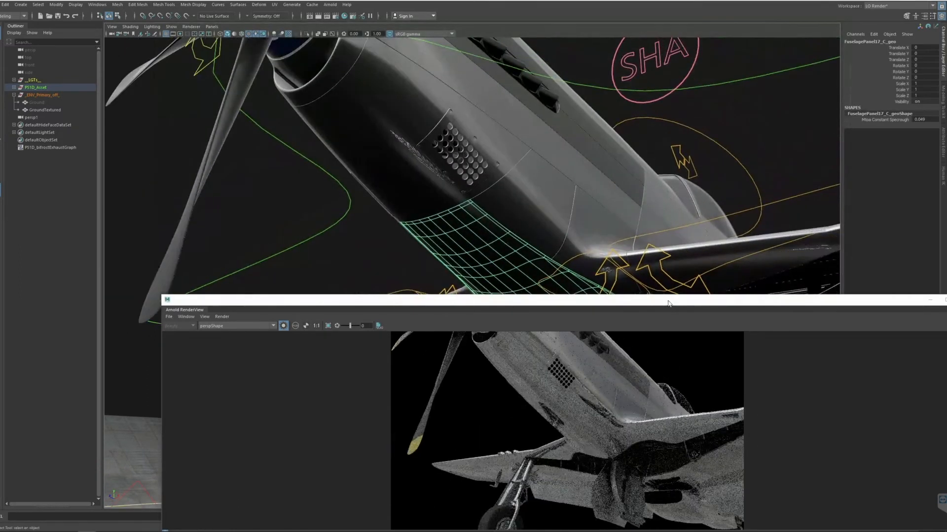
pyautogui.moveTo(668, 303); pyautogui.dragTo(469, 40)
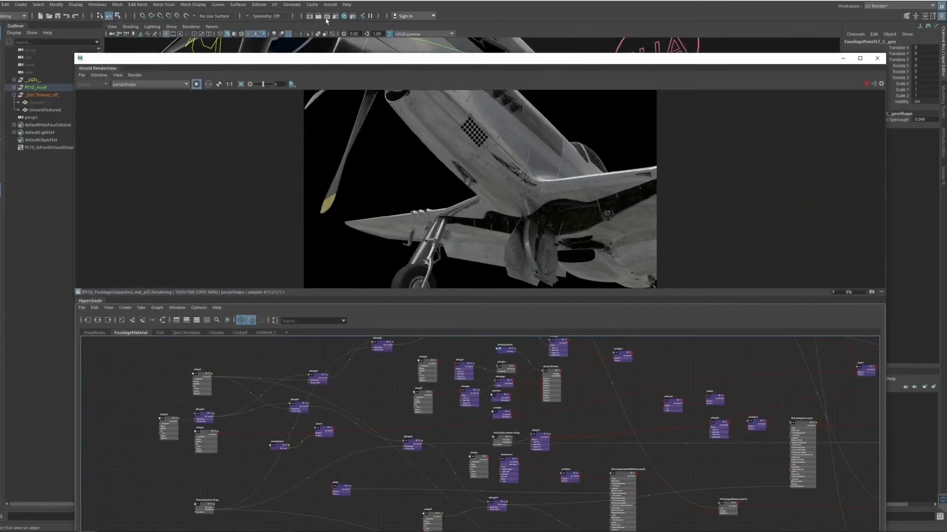
pyautogui.click(337, 16)
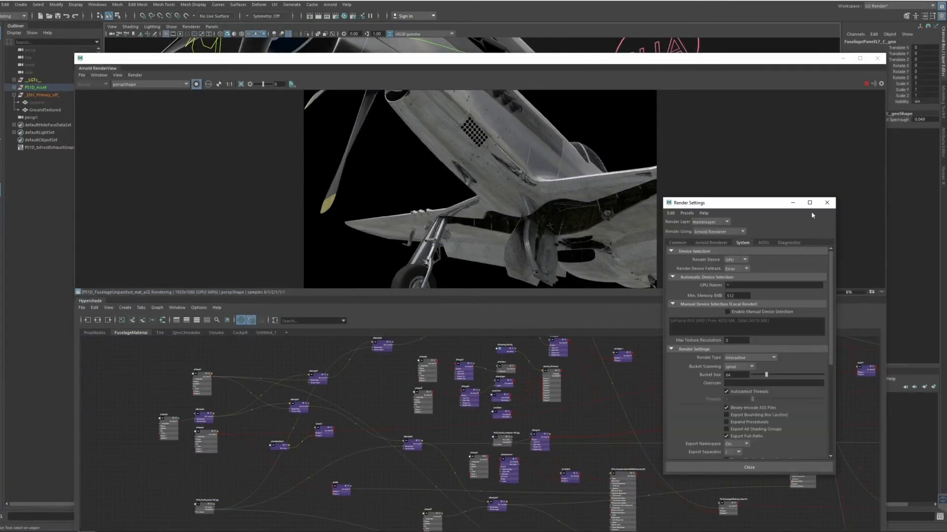
pyautogui.click(826, 203)
# Inspect the selected belly panel's shape attributes and its Mtoa constant roughness attribute
pyautogui.moveTo(385, 59); pyautogui.dragTo(339, 24)
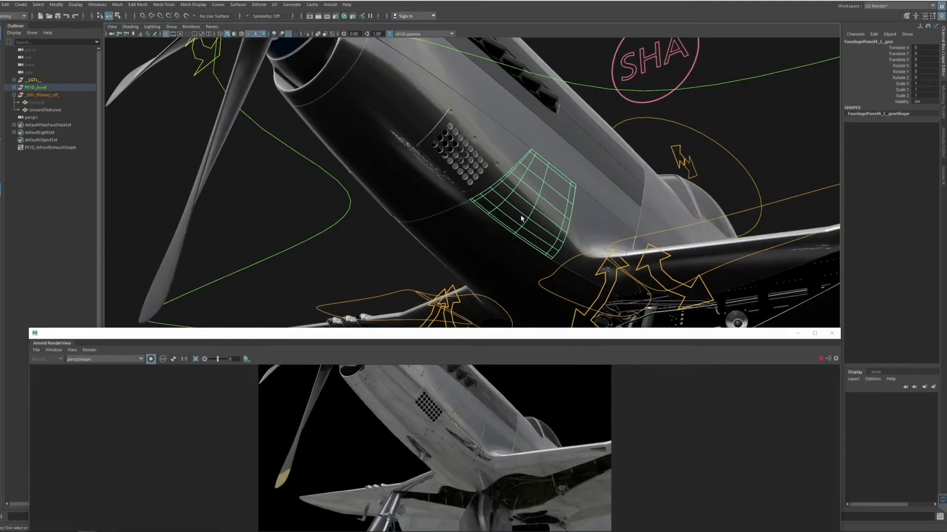
pyautogui.click(924, 15)
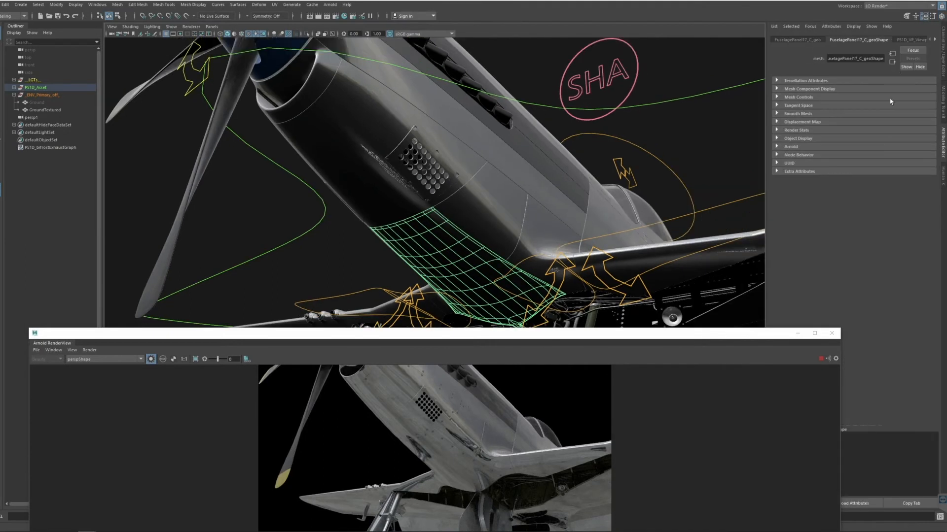
pyautogui.click(940, 17)
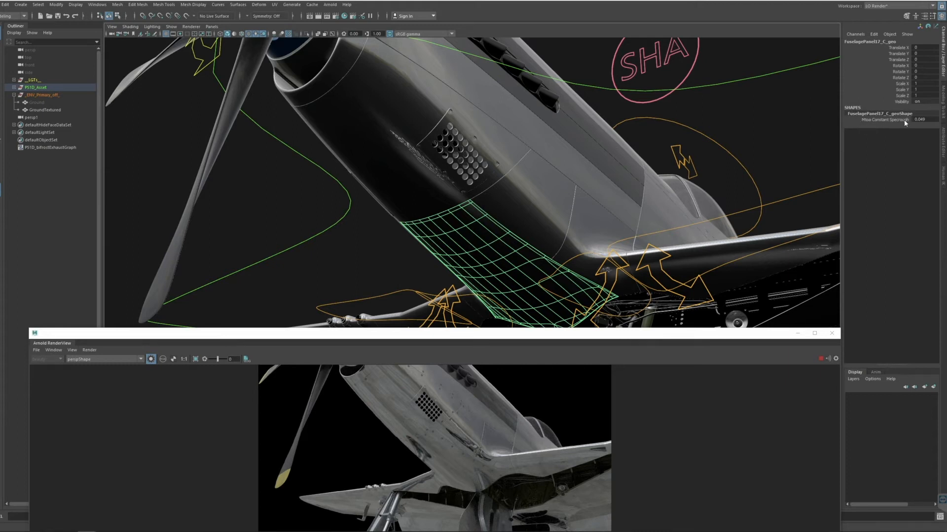
# Find the aiAdd15 node fed by aiNoise23 and aiUserDataFloat1 in the fuselage material graph and preview it in isolation in the render
pyautogui.moveTo(655, 334); pyautogui.dragTo(669, 46)
pyautogui.keyDown('alt'); pyautogui.moveTo(448, 447); pyautogui.dragTo(673, 428, button='middle'); pyautogui.keyUp('alt')
pyautogui.scroll(5, 498, 426)
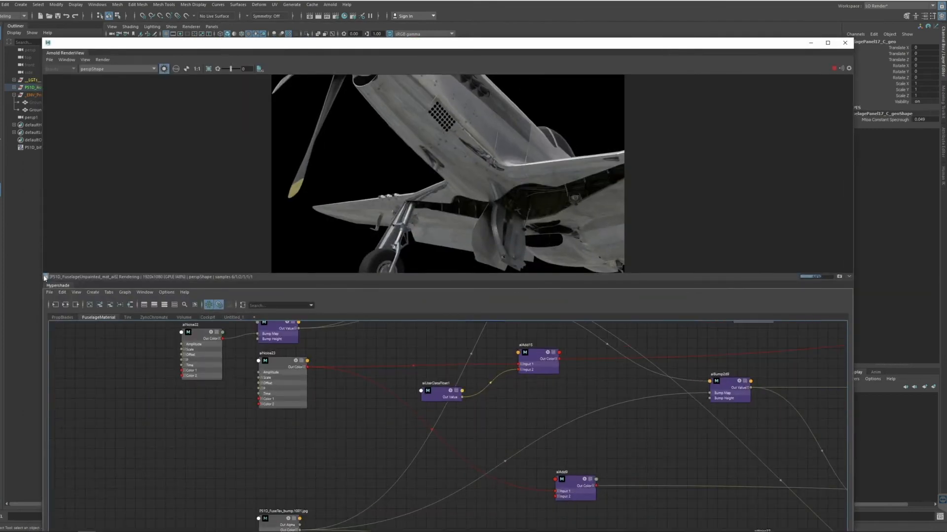
pyautogui.keyDown('alt'); pyautogui.moveTo(488, 446); pyautogui.dragTo(493, 425, button='middle'); pyautogui.keyUp('alt')
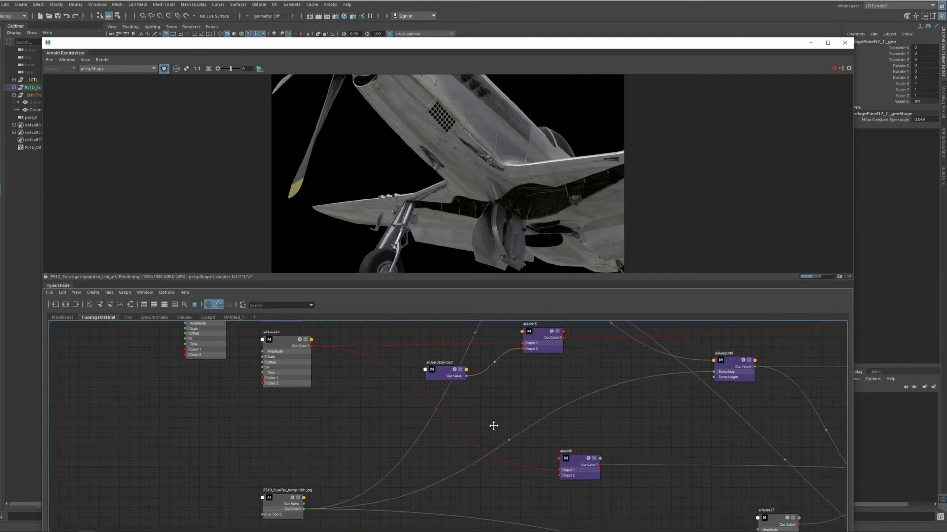
pyautogui.keyDown('alt'); pyautogui.moveTo(424, 357); pyautogui.dragTo(312, 291, button='middle'); pyautogui.keyUp('alt')
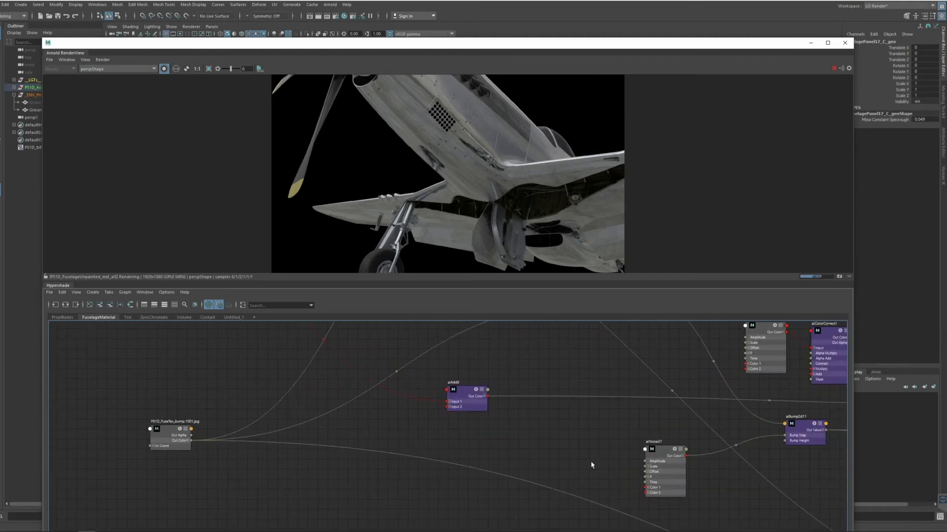
pyautogui.keyDown('alt'); pyautogui.moveTo(600, 432); pyautogui.dragTo(538, 526, button='middle'); pyautogui.keyUp('alt')
pyautogui.keyDown('alt'); pyautogui.moveTo(481, 440); pyautogui.dragTo(661, 501, button='middle'); pyautogui.keyUp('alt')
pyautogui.scroll(1, 412, 434)
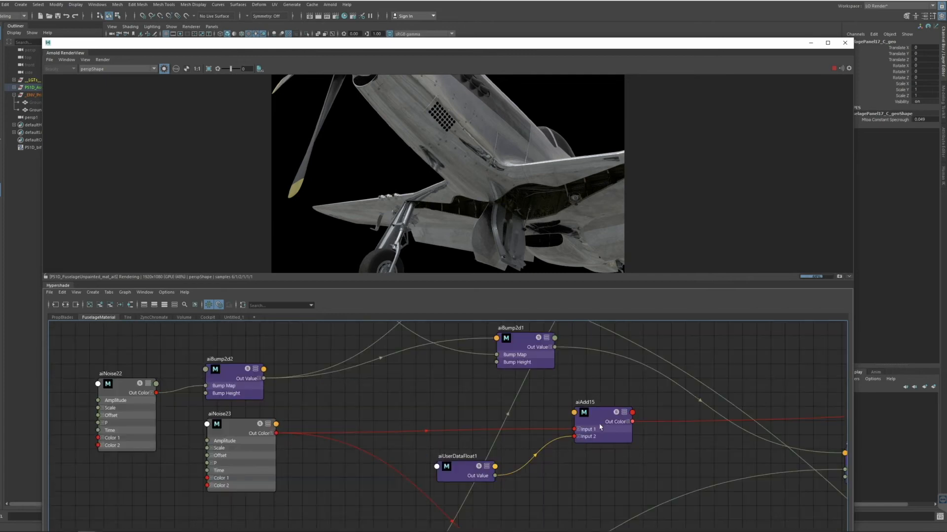
pyautogui.click(600, 420)
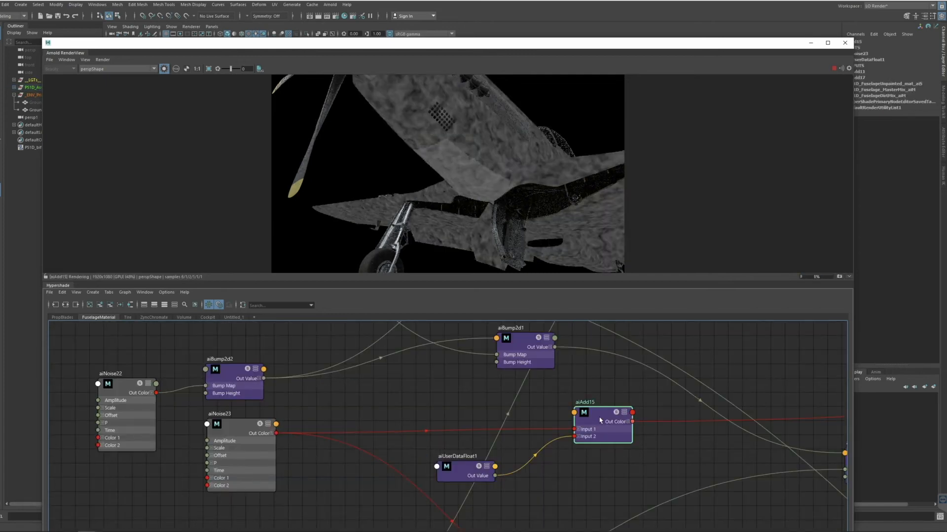
# Follow the network to the fuselage shader and preview the aiAdd11 and aiAdd17 nodes in the isolated render
pyautogui.scroll(-2, 690, 476)
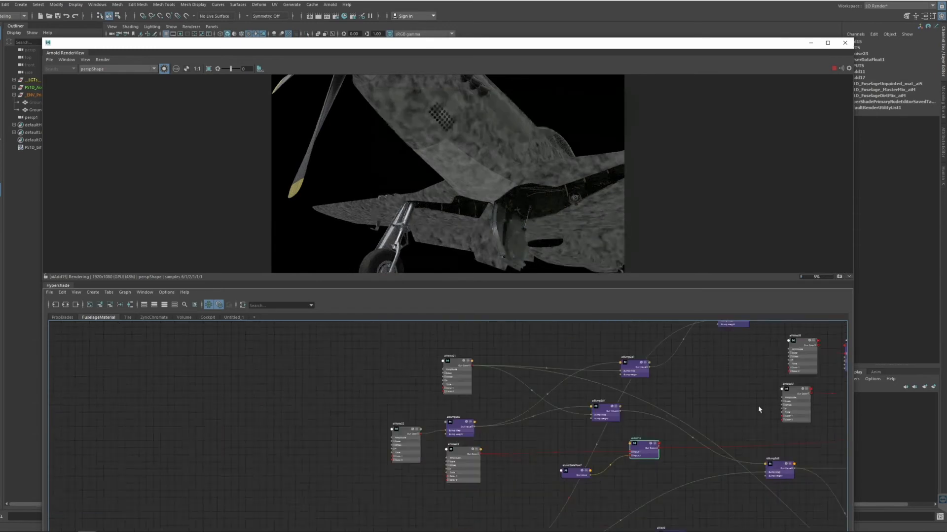
pyautogui.keyDown('alt'); pyautogui.moveTo(789, 408); pyautogui.dragTo(459, 419, button='middle'); pyautogui.keyUp('alt')
pyautogui.keyDown('alt'); pyautogui.moveTo(738, 431); pyautogui.dragTo(537, 457, button='middle'); pyautogui.keyUp('alt')
pyautogui.keyDown('alt'); pyautogui.moveTo(688, 447); pyautogui.dragTo(417, 452, button='middle'); pyautogui.keyUp('alt')
pyautogui.click(530, 413)
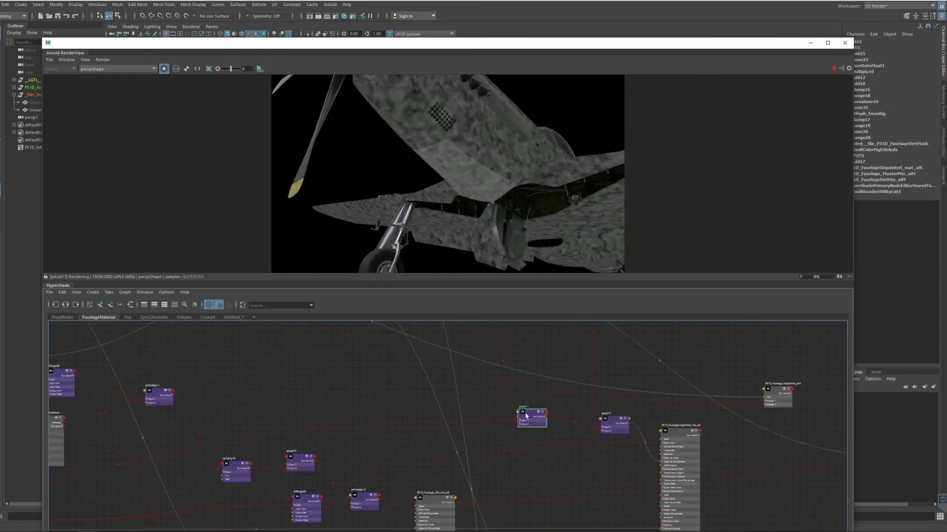
pyautogui.click(616, 420)
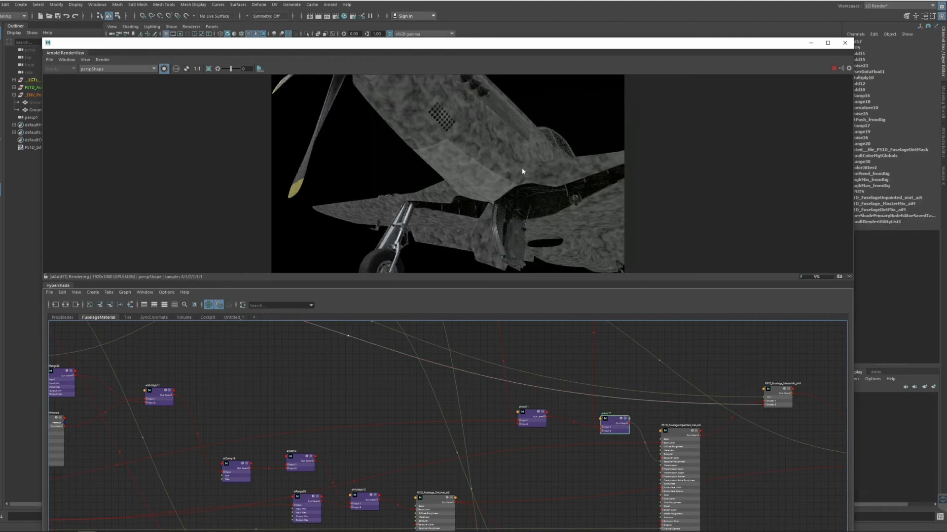
# Trace the graph back from aiAdd17 past the panel seed and roughness control nodes to the aiUserDataFloat1 branch
pyautogui.keyDown('alt'); pyautogui.moveTo(623, 372); pyautogui.dragTo(660, 503, button='middle'); pyautogui.keyUp('alt')
pyautogui.moveTo(678, 471)
pyautogui.keyDown('alt'); pyautogui.mouseDown(button='middle')
pyautogui.moveTo(665, 330)
pyautogui.moveTo(685, 486)
pyautogui.mouseUp(button='middle'); pyautogui.keyUp('alt')
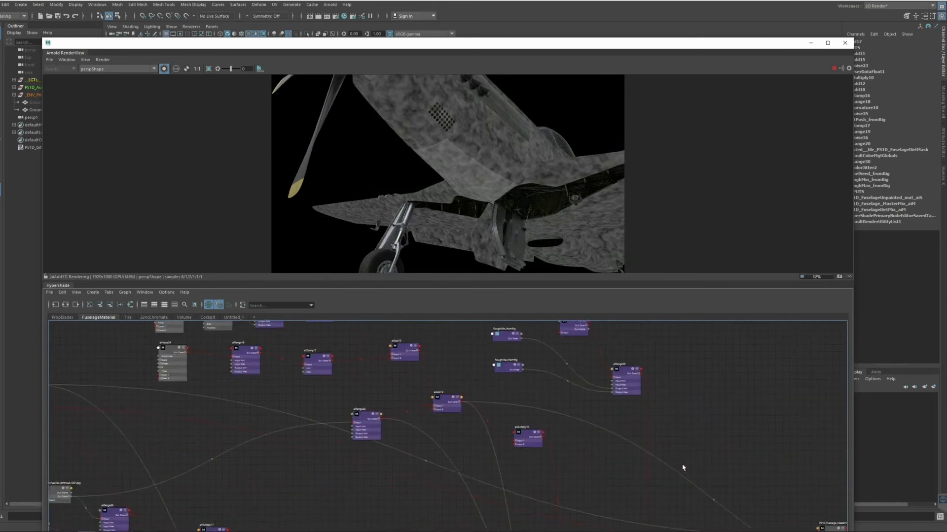
pyautogui.keyDown('alt'); pyautogui.moveTo(571, 353); pyautogui.dragTo(596, 416, button='middle'); pyautogui.keyUp('alt')
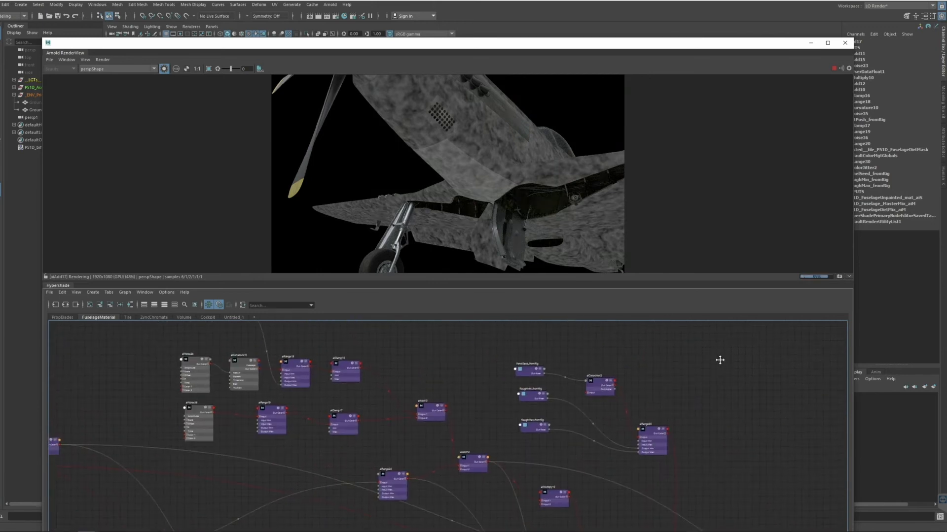
pyautogui.keyDown('alt'); pyautogui.moveTo(720, 361); pyautogui.dragTo(754, 210, button='middle'); pyautogui.keyUp('alt')
pyautogui.keyDown('alt'); pyautogui.moveTo(375, 448); pyautogui.dragTo(636, 430, button='middle'); pyautogui.keyUp('alt')
pyautogui.keyDown('alt'); pyautogui.moveTo(329, 435); pyautogui.dragTo(570, 431, button='middle'); pyautogui.keyUp('alt')
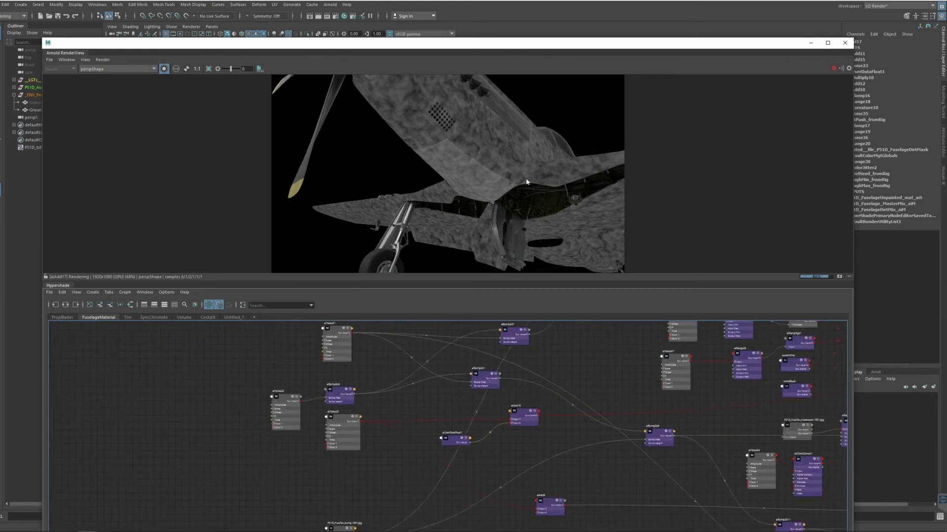
# Preview the aiUserDataFloat1 node in the isolated render and select the fuselage belly panel just behind the perforated vent
pyautogui.scroll(2, 519, 420)
pyautogui.click(424, 452)
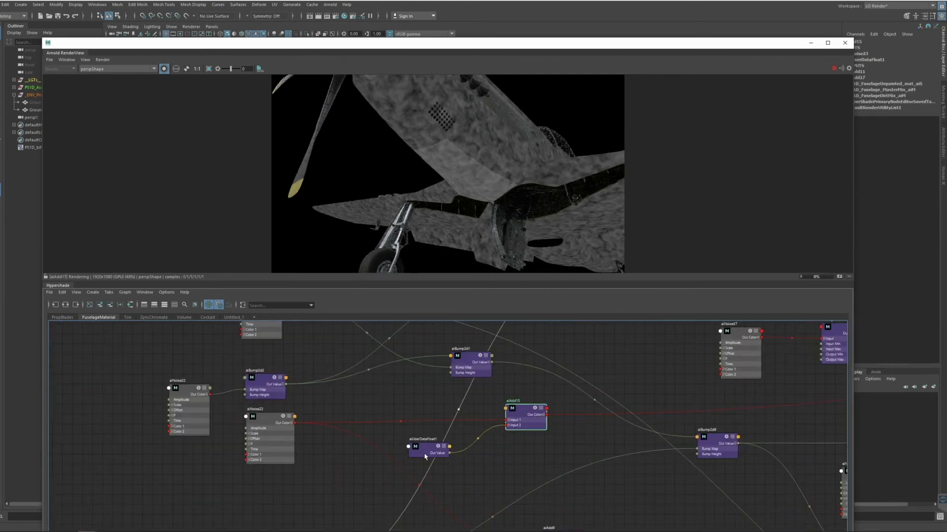
pyautogui.moveTo(425, 451); pyautogui.dragTo(425, 451)
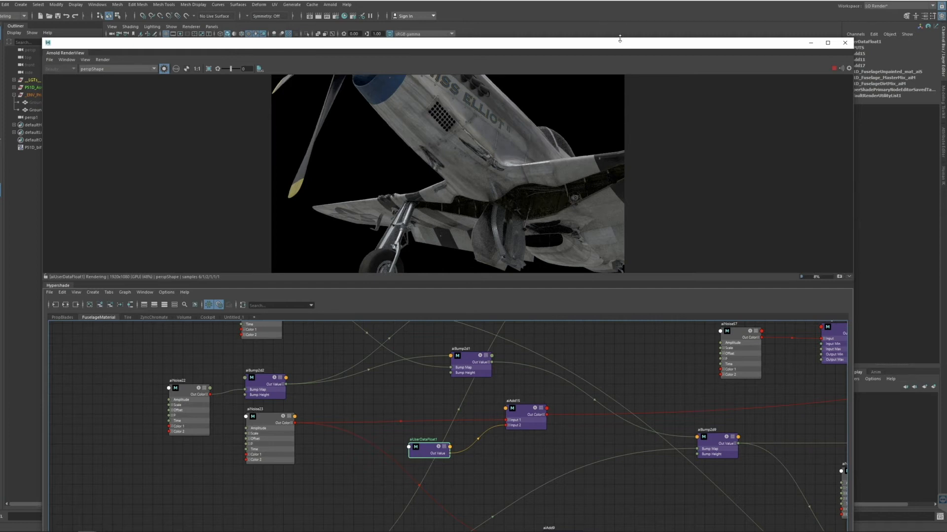
pyautogui.moveTo(614, 44); pyautogui.dragTo(558, 294)
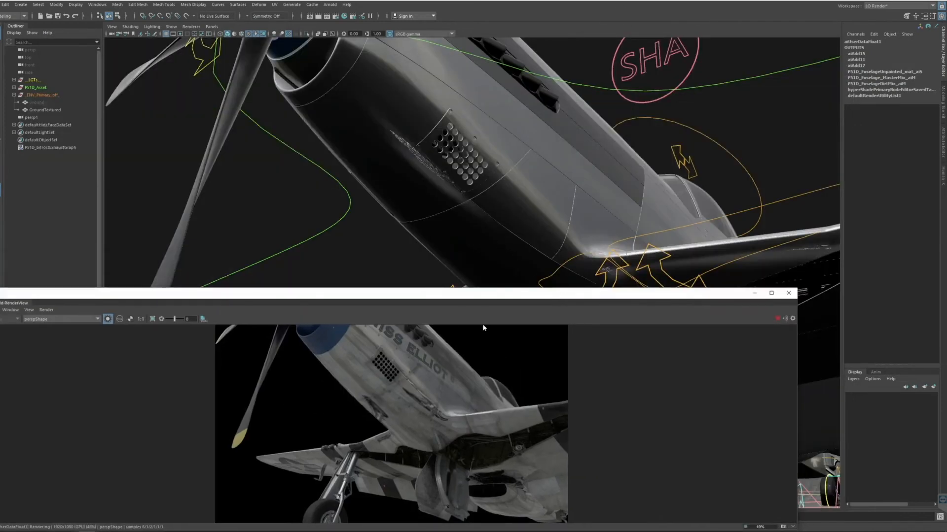
pyautogui.scroll(3, 487, 238)
pyautogui.click(514, 235)
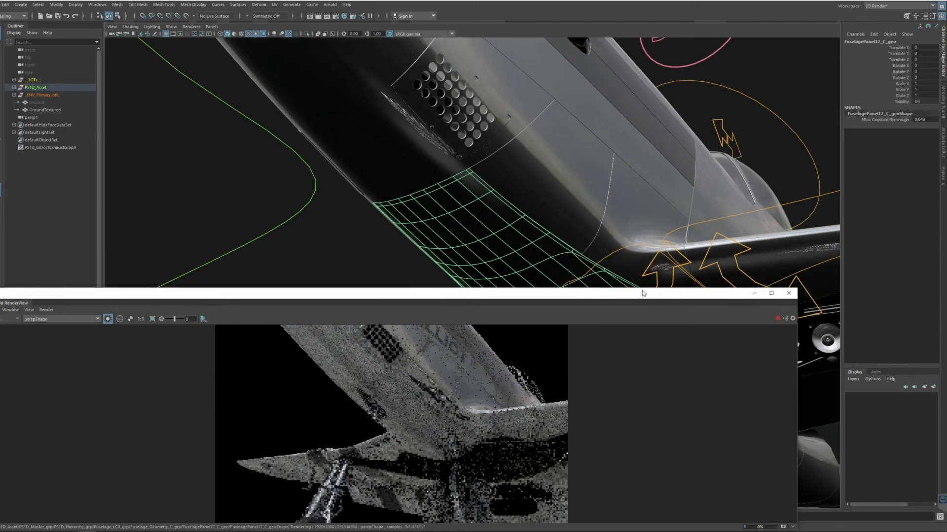
# Preview the aiAdd15 node in the isolated render and reselect the belly panel behind the perforated vent
pyautogui.moveTo(642, 293); pyautogui.dragTo(735, 204)
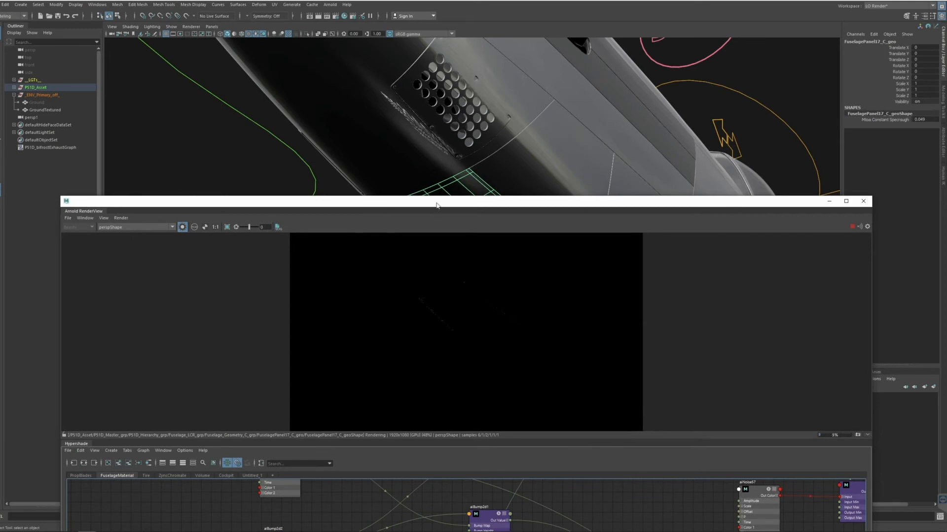
pyautogui.moveTo(436, 205); pyautogui.dragTo(423, 45)
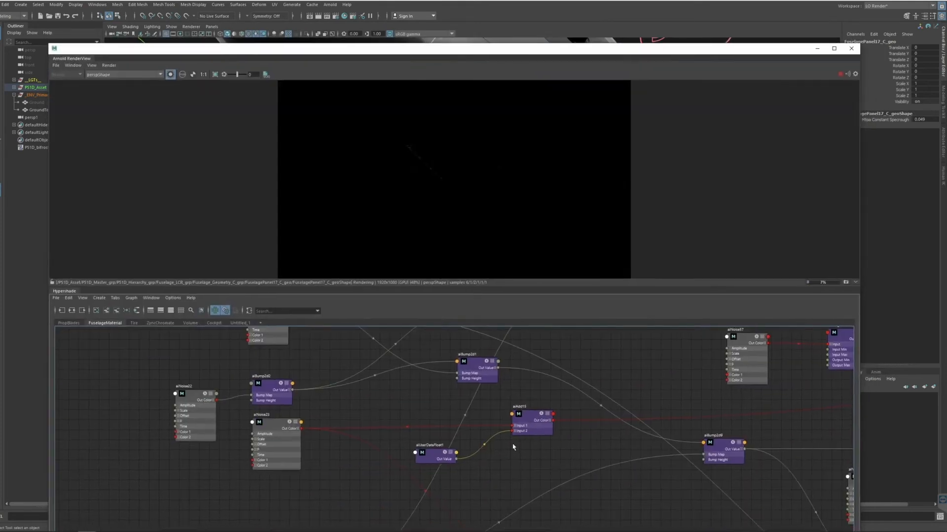
pyautogui.click(540, 417)
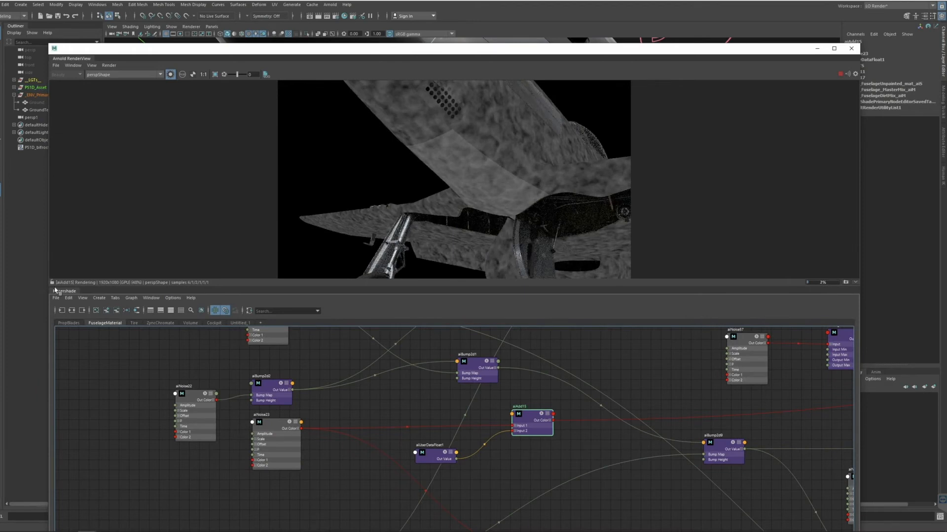
pyautogui.moveTo(610, 55); pyautogui.dragTo(529, 282)
pyautogui.click(513, 241)
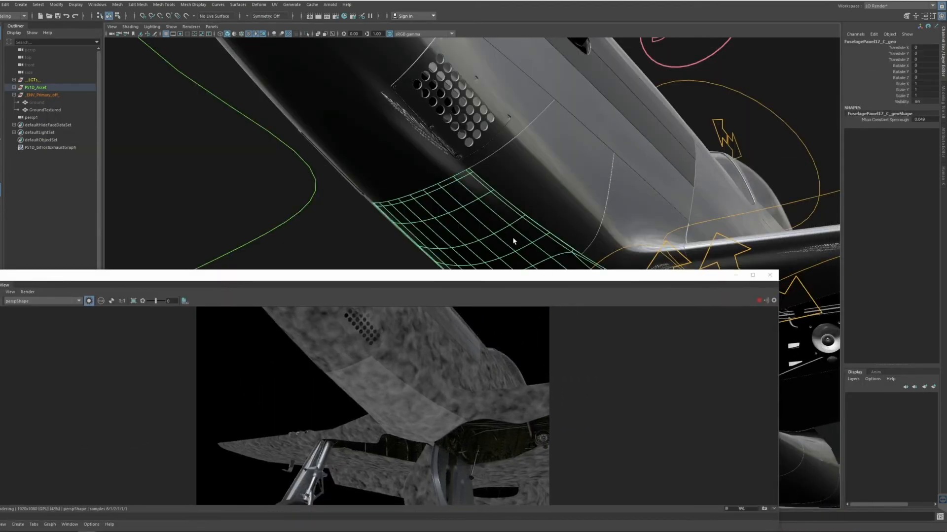
# Set the belly panel's Mtoa Constant Specrough to 1, 0.8 and finally 0.4 to compare them in the isolated render
pyautogui.doubleClick(930, 120)
pyautogui.write('1')
pyautogui.press('Return')
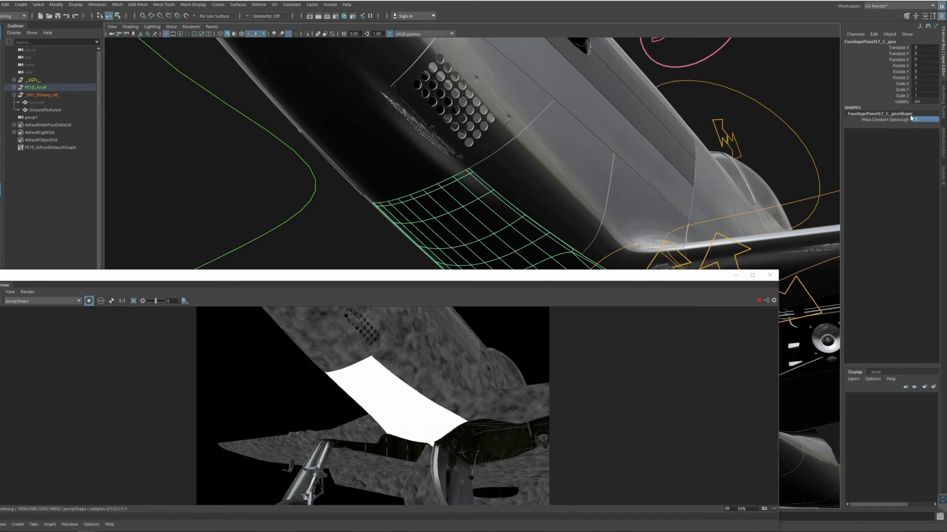
pyautogui.write('0.8')
pyautogui.press('Return')
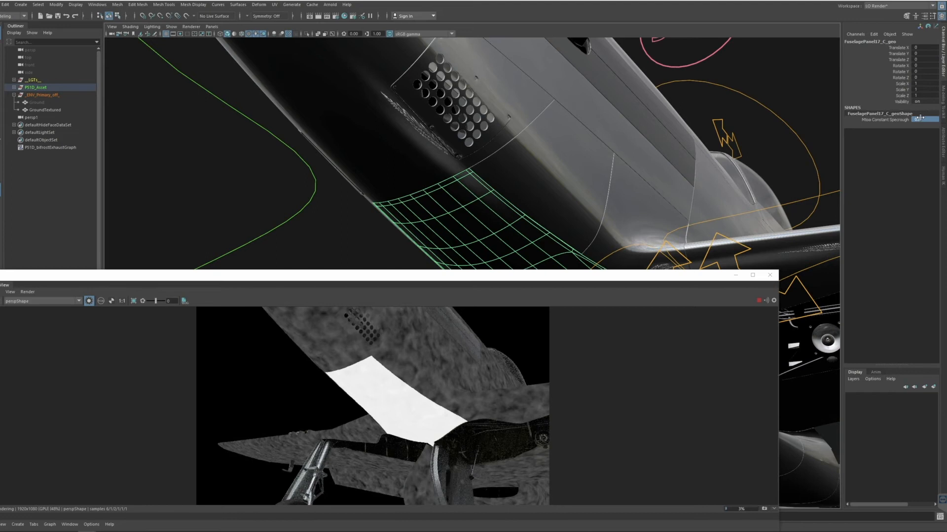
pyautogui.write('0.4')
pyautogui.press('Return')
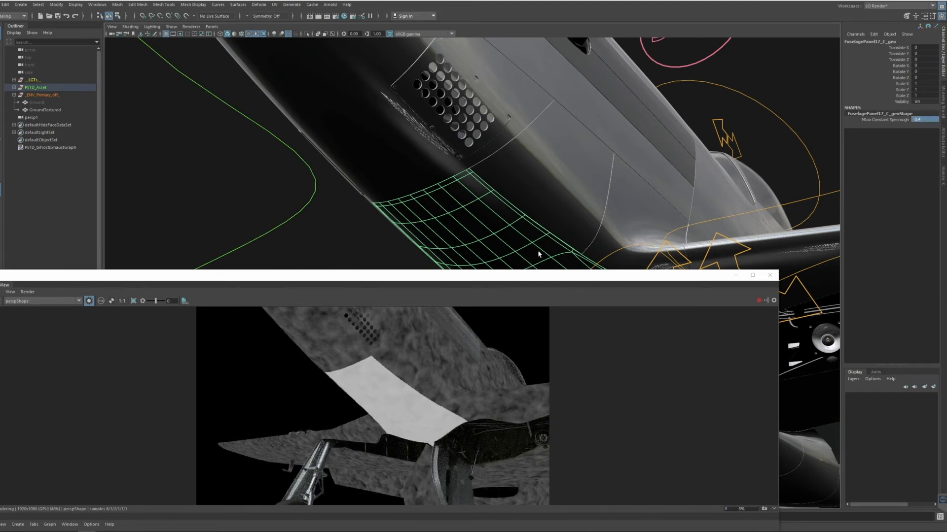
# Find the aiUserDataFloat1 node feeding aiAdd15 in the fuselage material graph and open its attributes beside the render view
pyautogui.moveTo(538, 275); pyautogui.dragTo(594, 64)
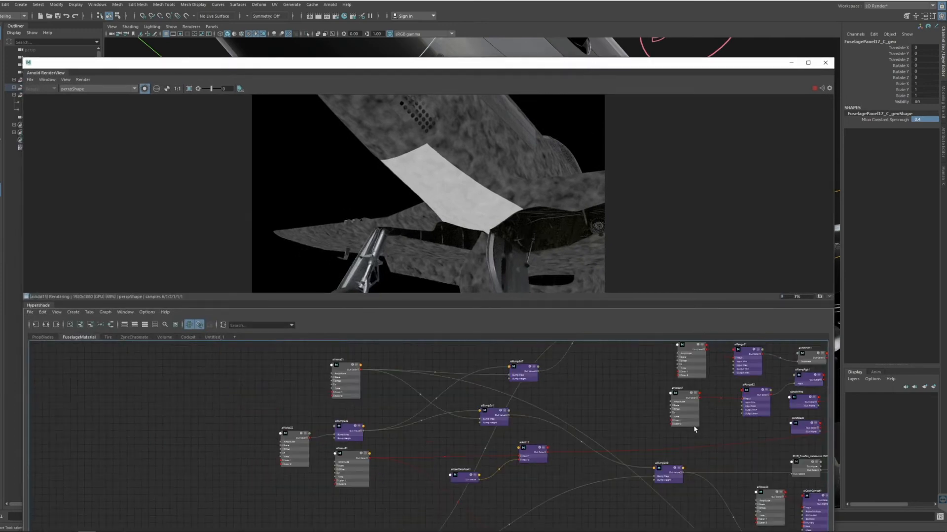
pyautogui.keyDown('alt'); pyautogui.moveTo(816, 426); pyautogui.dragTo(486, 438, button='middle'); pyautogui.keyUp('alt')
pyautogui.keyDown('alt'); pyautogui.moveTo(269, 457); pyautogui.dragTo(473, 427, button='middle'); pyautogui.keyUp('alt')
pyautogui.keyDown('alt'); pyautogui.moveTo(307, 446); pyautogui.dragTo(469, 435, button='middle'); pyautogui.keyUp('alt')
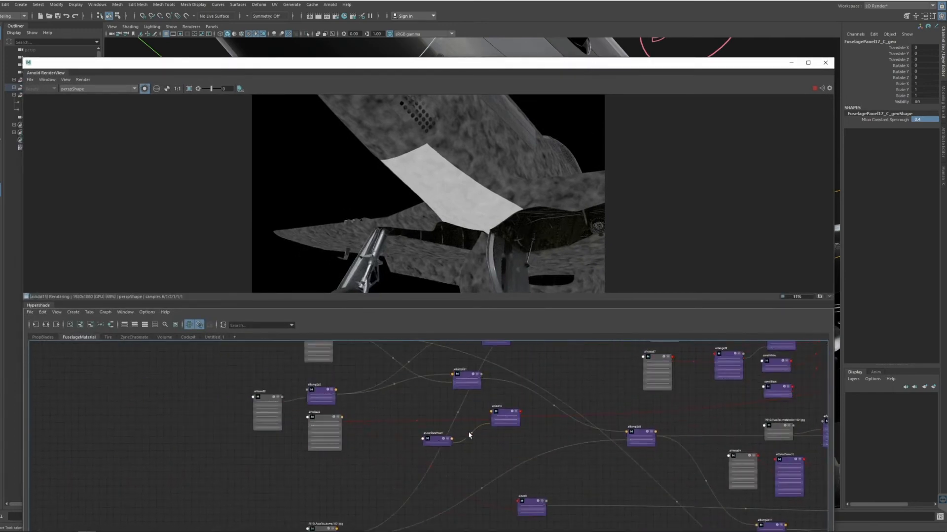
pyautogui.scroll(5, 439, 440)
pyautogui.click(430, 436)
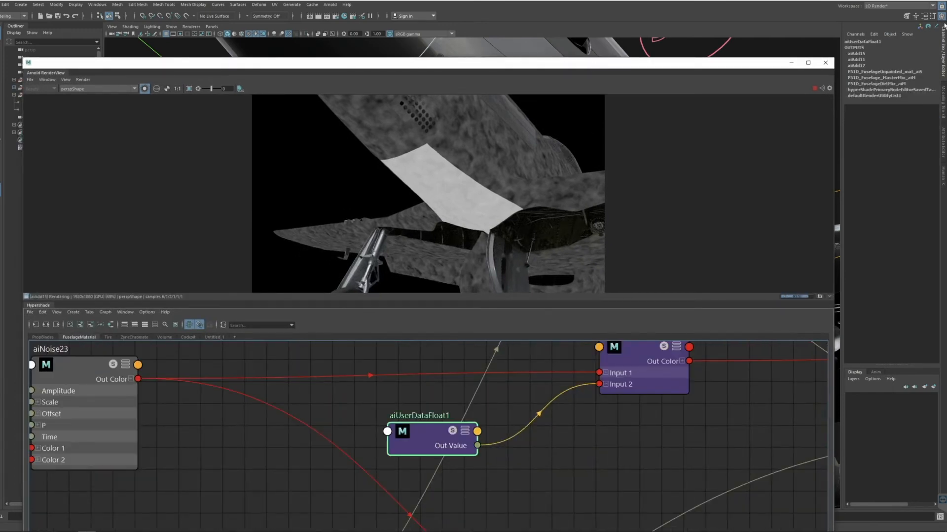
pyautogui.click(924, 16)
pyautogui.moveTo(785, 66); pyautogui.dragTo(699, 66)
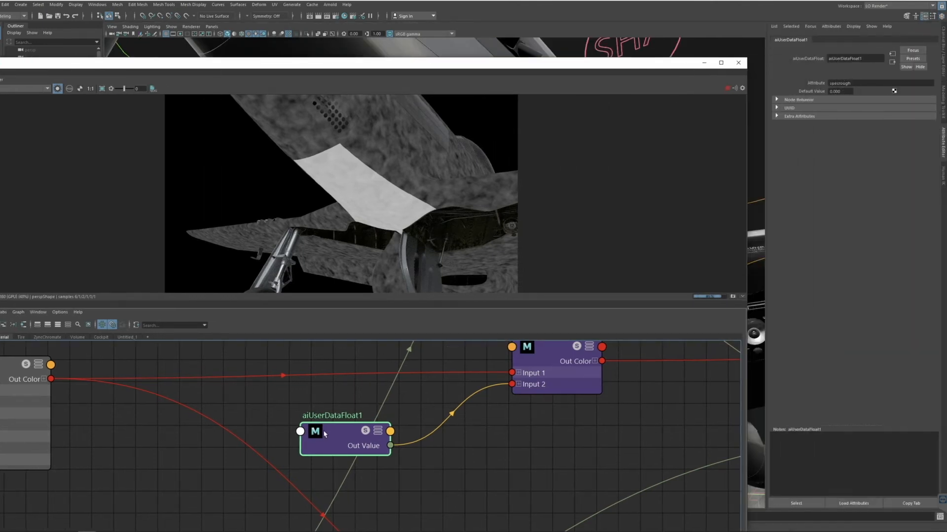
# Shift the aiUserDataFloat1 node slightly farther from aiAdd15 and highlight its specrough attribute name
pyautogui.moveTo(324, 433); pyautogui.dragTo(300, 431)
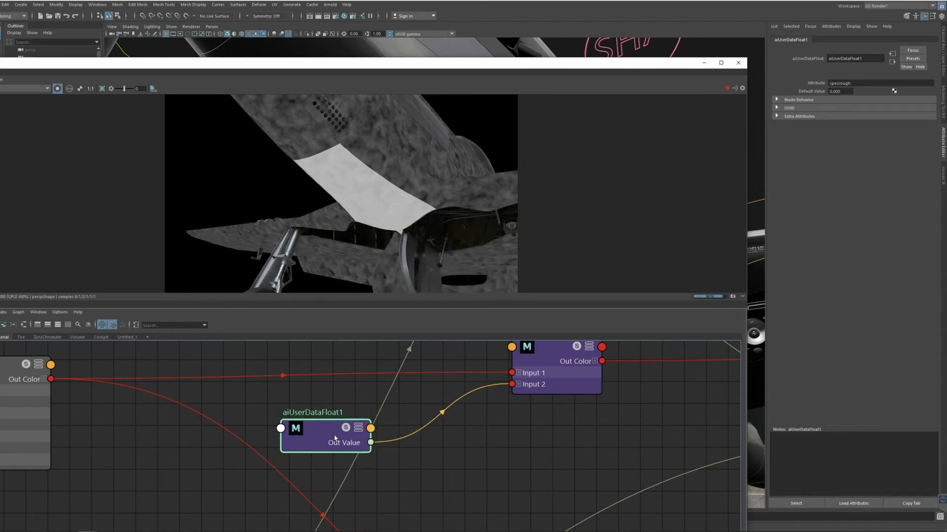
pyautogui.moveTo(333, 425); pyautogui.dragTo(345, 437)
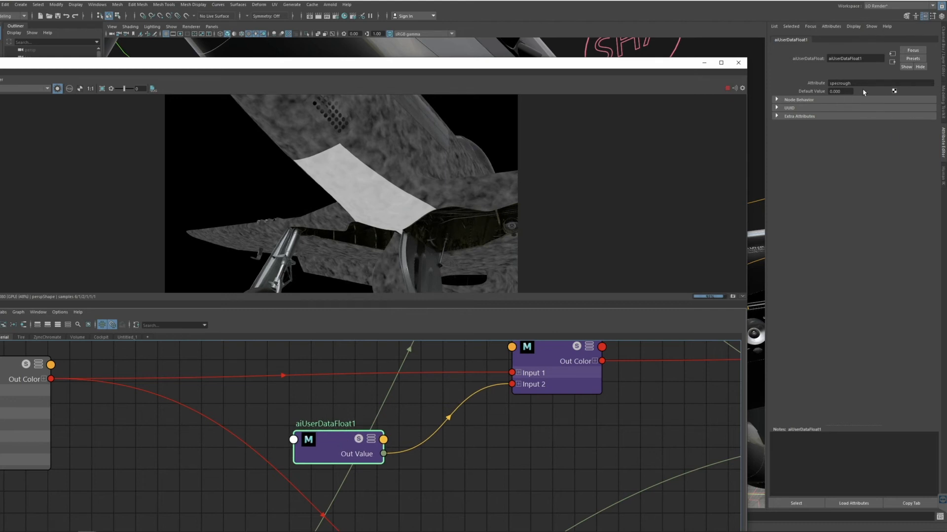
pyautogui.doubleClick(838, 83)
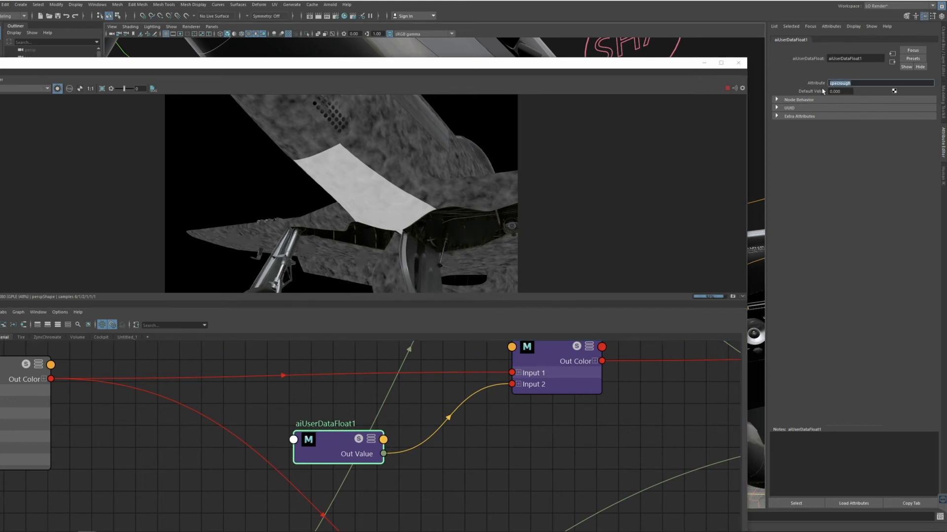
pyautogui.moveTo(348, 438); pyautogui.dragTo(326, 438)
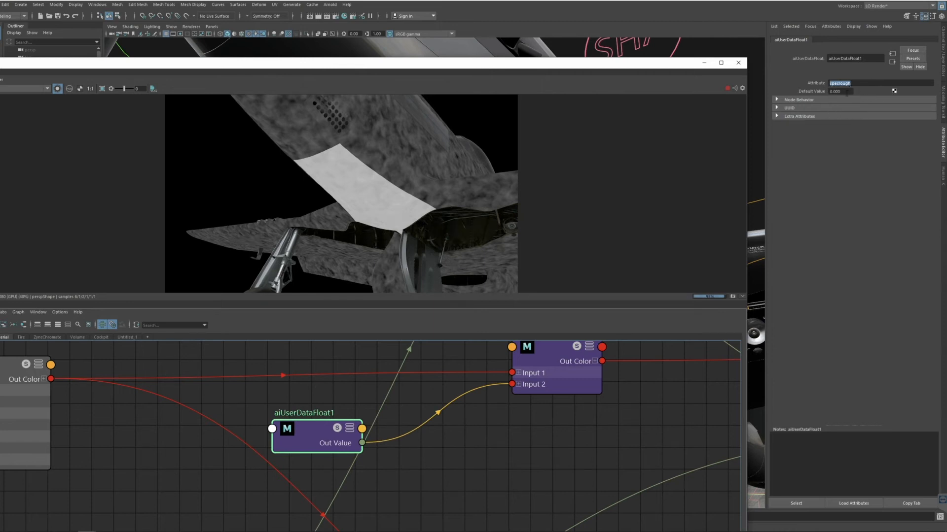
# Test a Default Value of 1 on aiUserDataFloat1 in the isolated render, and set it back to 0
pyautogui.click(846, 91)
pyautogui.write('1')
pyautogui.press('Return')
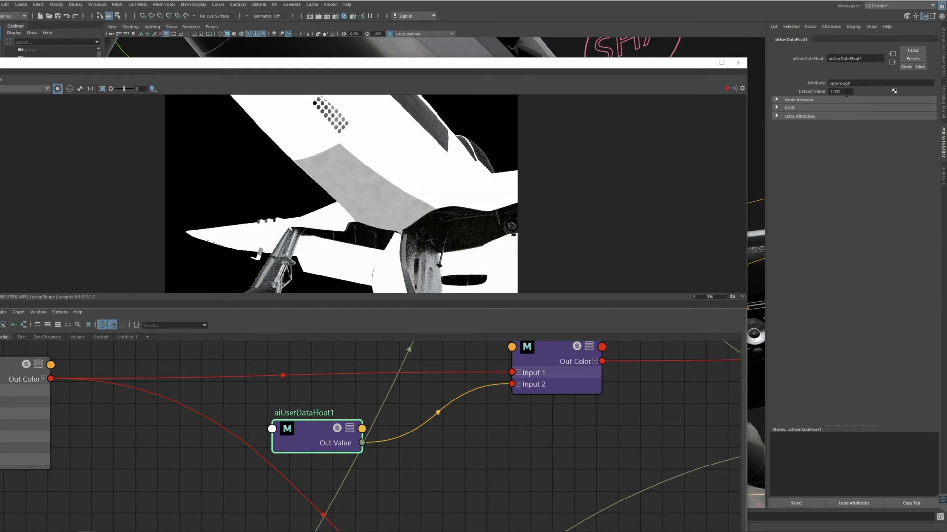
pyautogui.click(846, 92)
pyautogui.write('0')
pyautogui.press('Return')
# Examine the attribute name that aiUserDataFloat1 reads from the geometry and clear the node selection
pyautogui.click(856, 83)
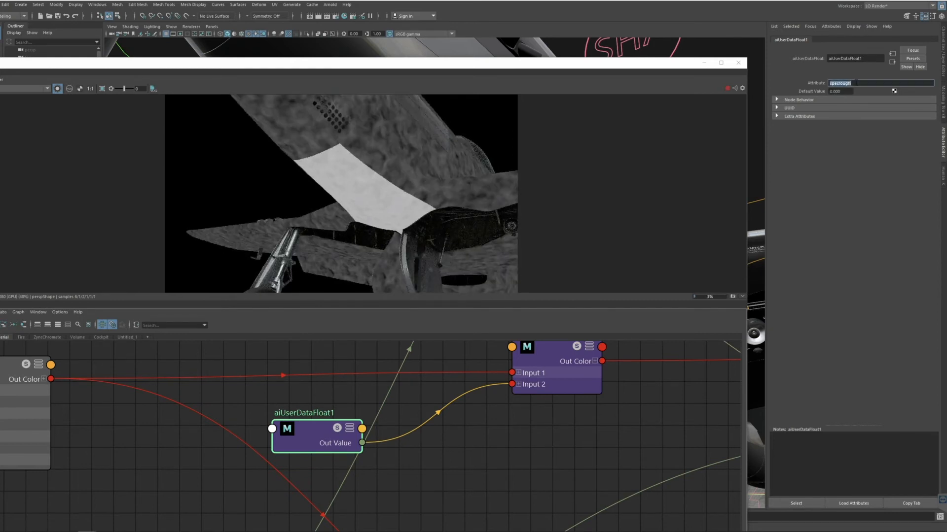
pyautogui.click(848, 83)
pyautogui.moveTo(829, 83); pyautogui.dragTo(887, 80)
pyautogui.doubleClick(833, 82)
pyautogui.click(601, 445)
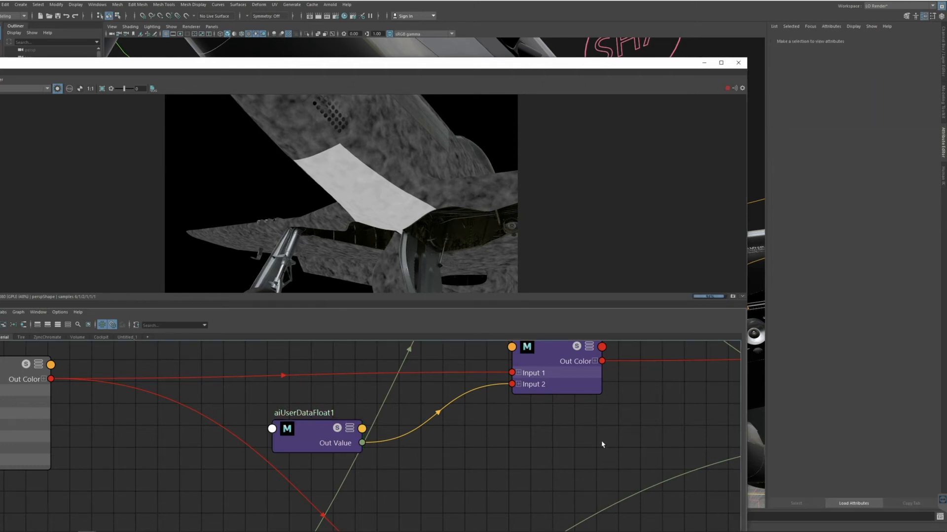
# Follow the network downstream past aiAdd17 and select the P51D_FuselageUnpainted_mat_aiS shader to show its attributes
pyautogui.scroll(-8, 602, 446)
pyautogui.keyDown('alt'); pyautogui.moveTo(583, 445); pyautogui.dragTo(373, 448, button='middle'); pyautogui.keyUp('alt')
pyautogui.keyDown('alt'); pyautogui.moveTo(591, 438); pyautogui.dragTo(362, 455, button='middle'); pyautogui.keyUp('alt')
pyautogui.keyDown('alt'); pyautogui.moveTo(606, 422); pyautogui.dragTo(382, 441, button='middle'); pyautogui.keyUp('alt')
pyautogui.scroll(6, 536, 430)
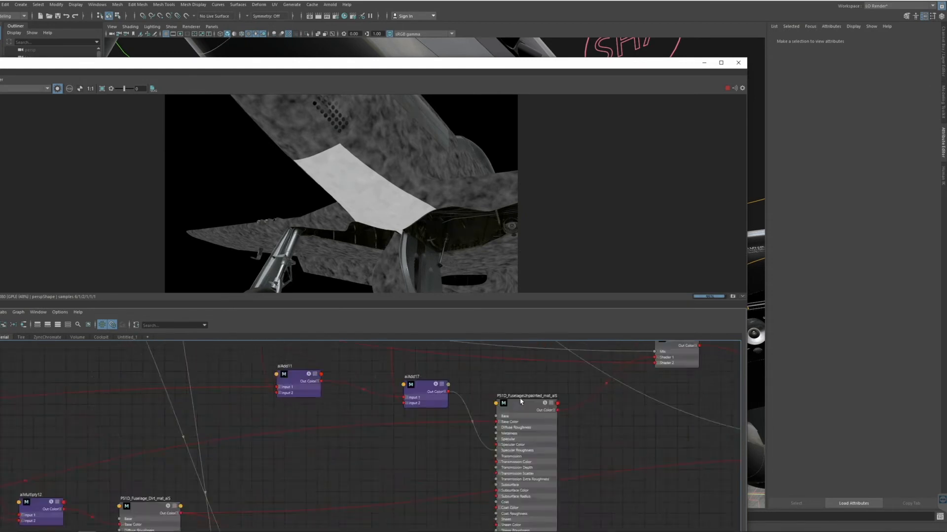
pyautogui.click(524, 414)
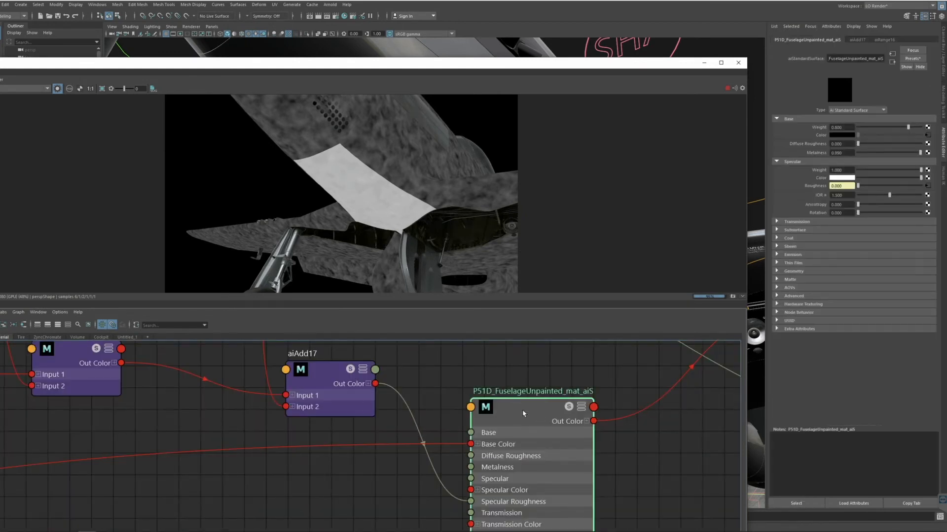
# Turn off the isolated node preview so the Arnold render shows the full beauty pass
pyautogui.moveTo(210, 67); pyautogui.dragTo(421, 60)
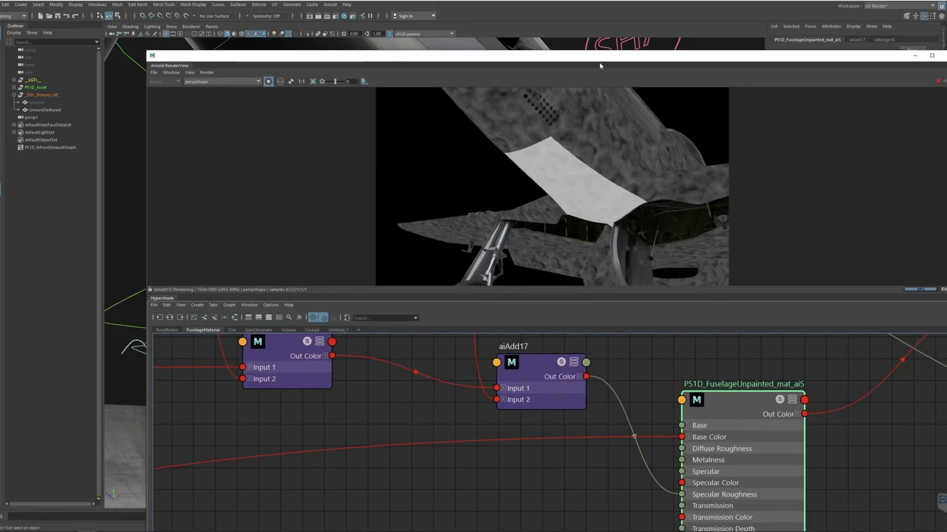
pyautogui.moveTo(632, 53); pyautogui.dragTo(539, 50)
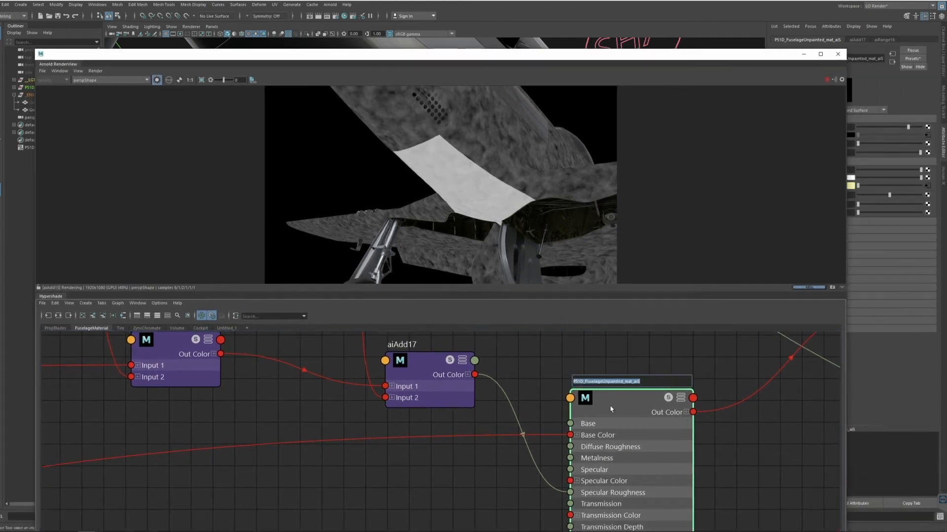
pyautogui.click(156, 80)
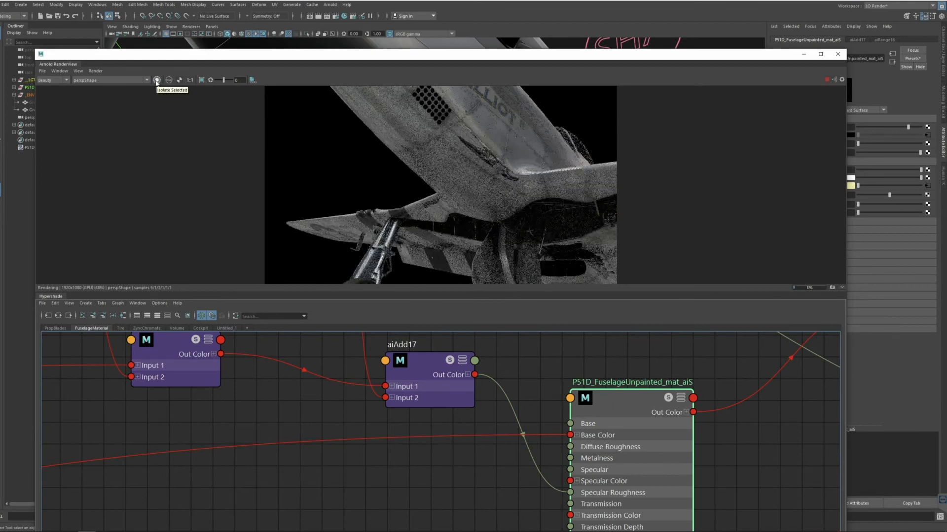
# Select the belly panel behind the perforated vent and view it from beneath the opposite side of the fuselage
pyautogui.moveTo(514, 55); pyautogui.dragTo(510, 267)
pyautogui.keyDown('alt'); pyautogui.moveTo(456, 159); pyautogui.dragTo(494, 151); pyautogui.keyUp('alt')
pyautogui.keyDown('alt'); pyautogui.moveTo(494, 151); pyautogui.dragTo(560, 169, button='right'); pyautogui.keyUp('alt')
pyautogui.click(653, 207)
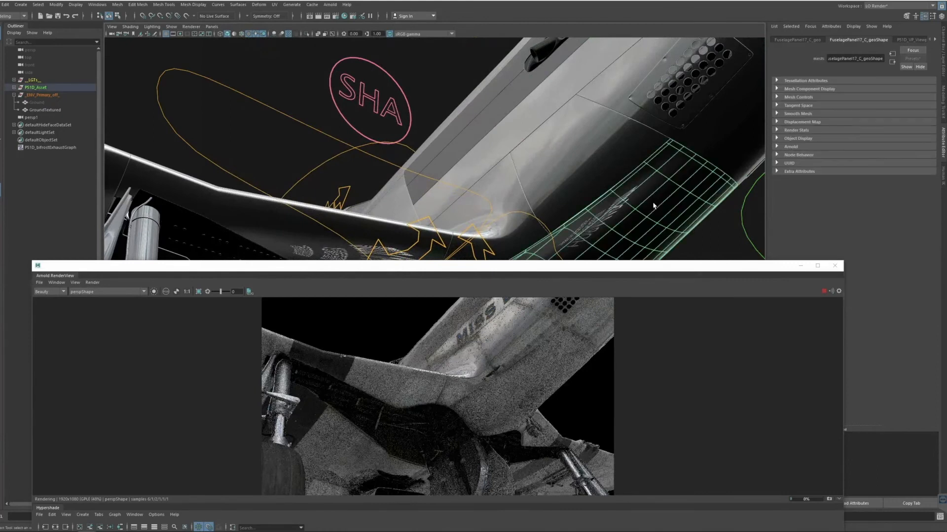
pyautogui.keyDown('alt'); pyautogui.moveTo(628, 211); pyautogui.dragTo(622, 163); pyautogui.keyUp('alt')
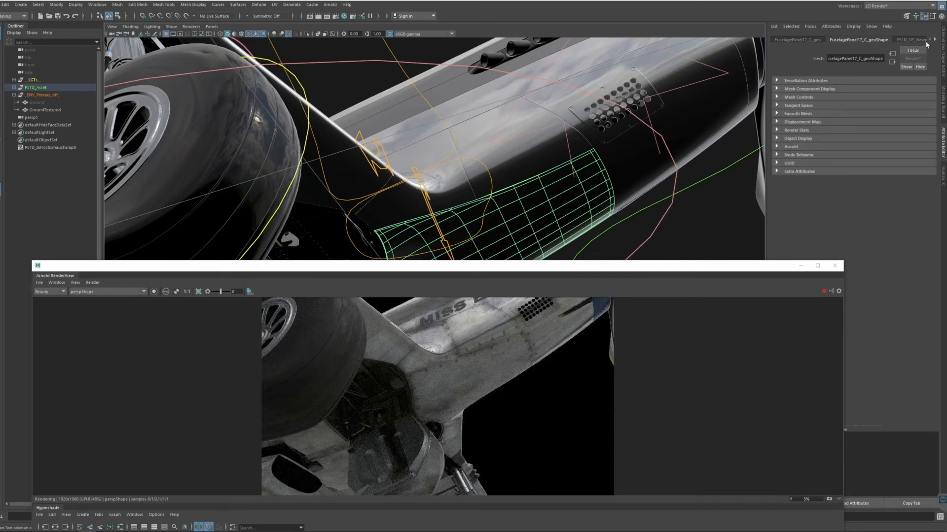
# Set Mtoa Constant Specrough to 0 in the extra attributes of the belly panel's shape
pyautogui.click(805, 40)
pyautogui.click(849, 41)
pyautogui.click(799, 171)
pyautogui.moveTo(781, 275); pyautogui.dragTo(684, 291)
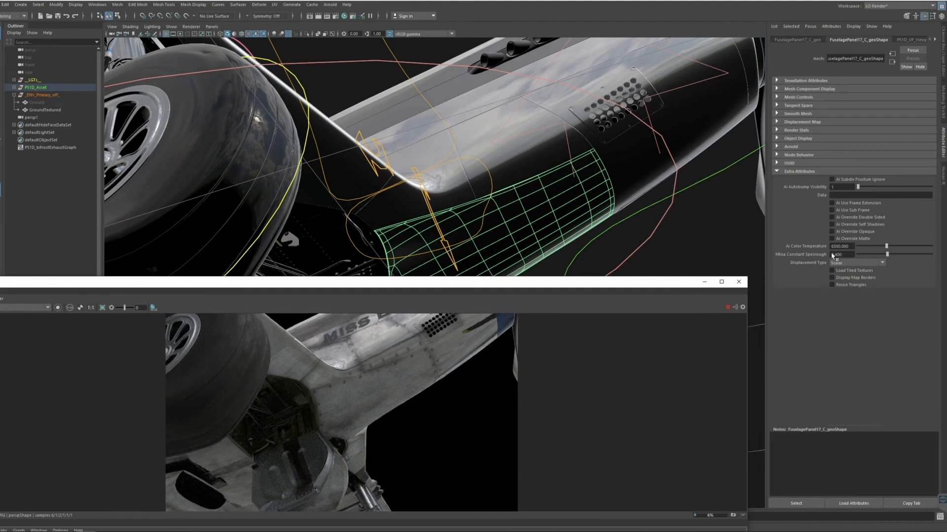
pyautogui.doubleClick(846, 255)
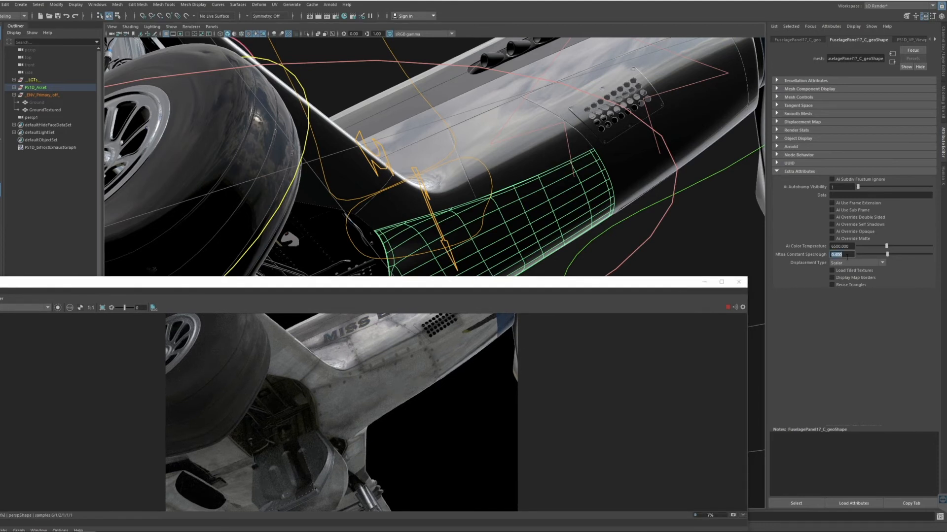
pyautogui.write('0')
pyautogui.press('Return')
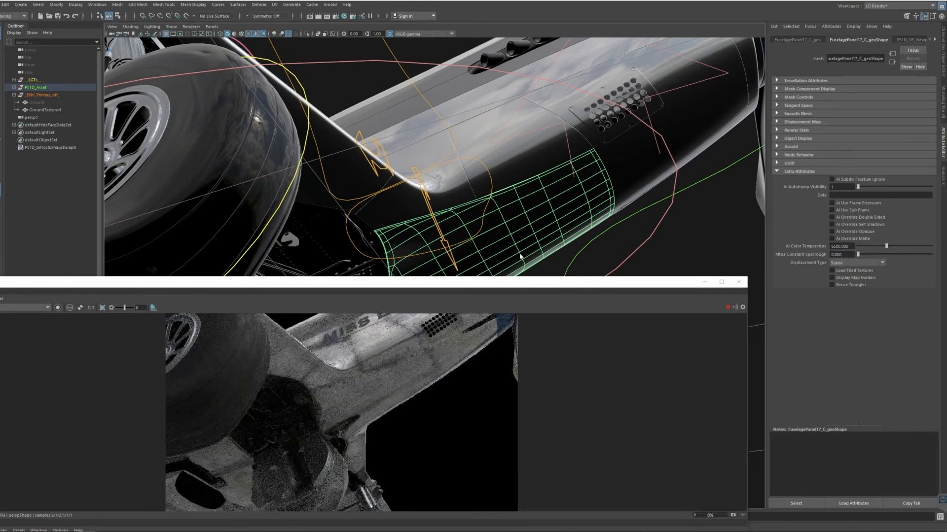
# Limit the render to a region around the rear belly beside the wheel well and display it at 1:1 scale
pyautogui.moveTo(304, 469); pyautogui.dragTo(402, 391)
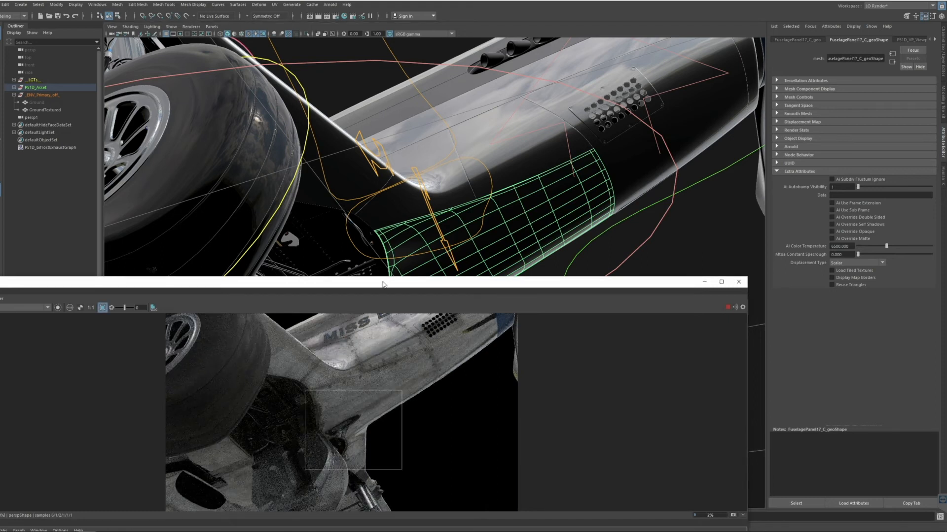
pyautogui.moveTo(383, 284); pyautogui.dragTo(483, 64)
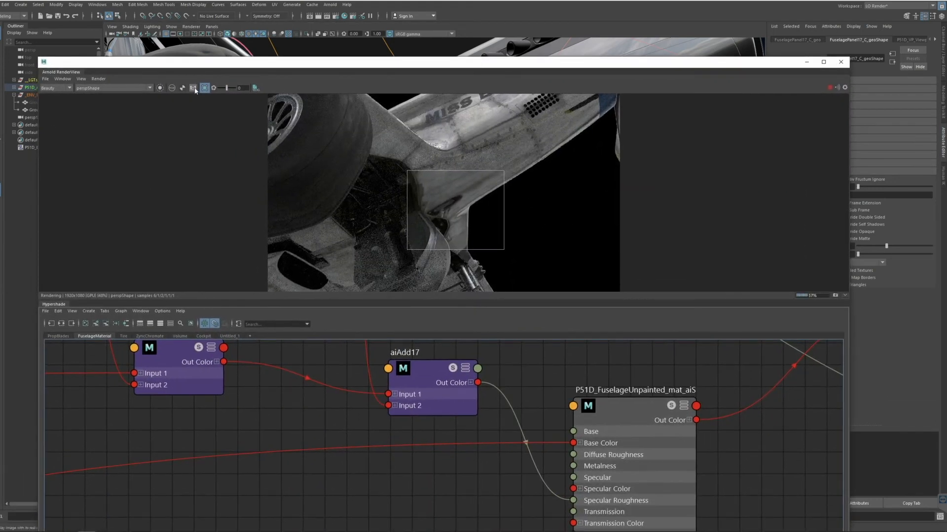
pyautogui.click(193, 88)
pyautogui.keyDown('alt'); pyautogui.moveTo(474, 228); pyautogui.dragTo(475, 205); pyautogui.keyUp('alt')
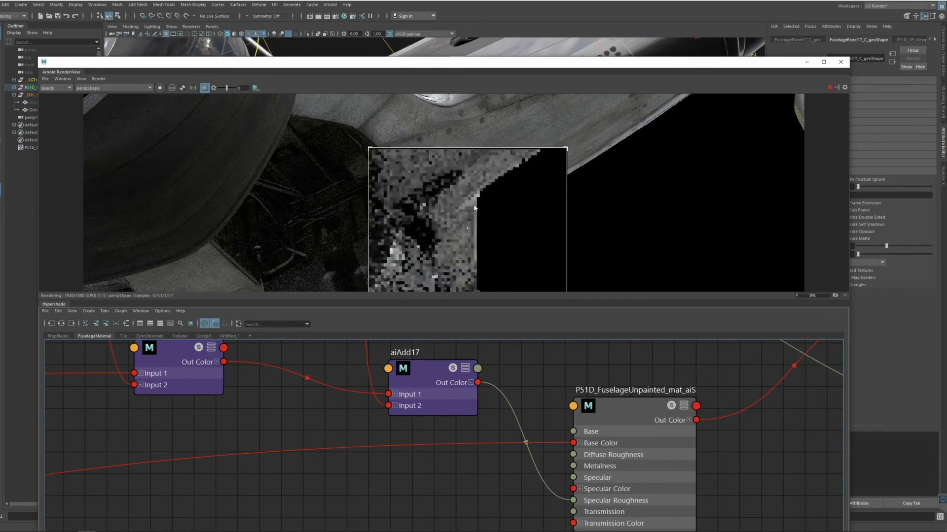
# Redraw a larger render region that covers the rear belly panel and the adjoining wheel well edge
pyautogui.click(62, 78)
pyautogui.click(77, 137)
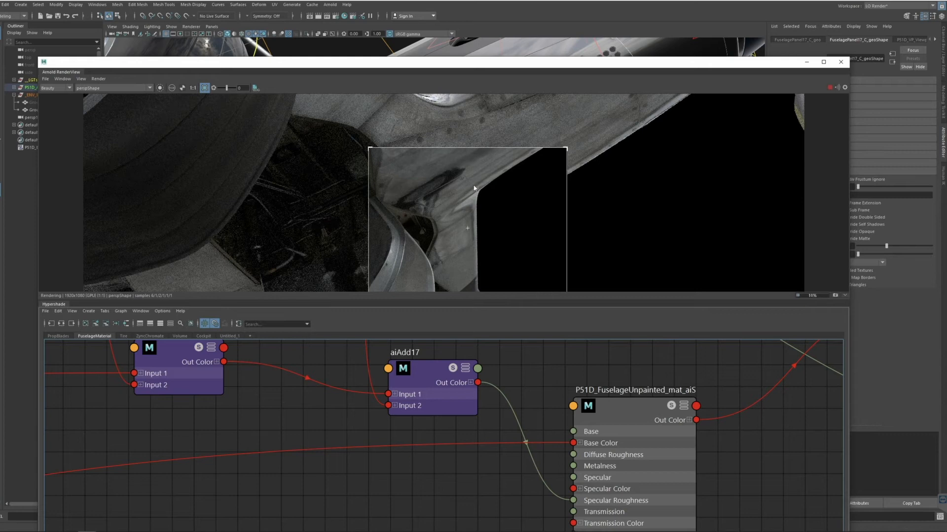
pyautogui.moveTo(320, 110); pyautogui.dragTo(605, 285)
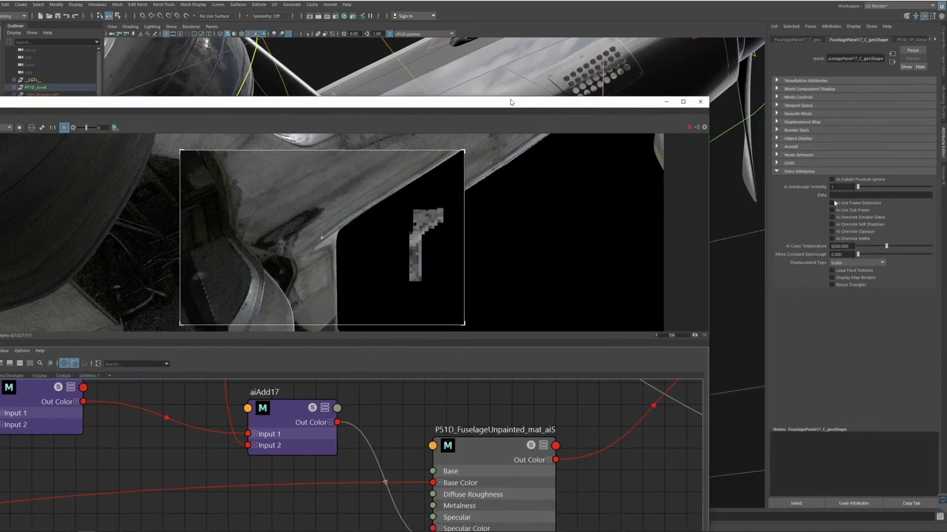
# Set the belly panel's Mtoa Constant Specrough to 1
pyautogui.click(843, 255)
pyautogui.write('1')
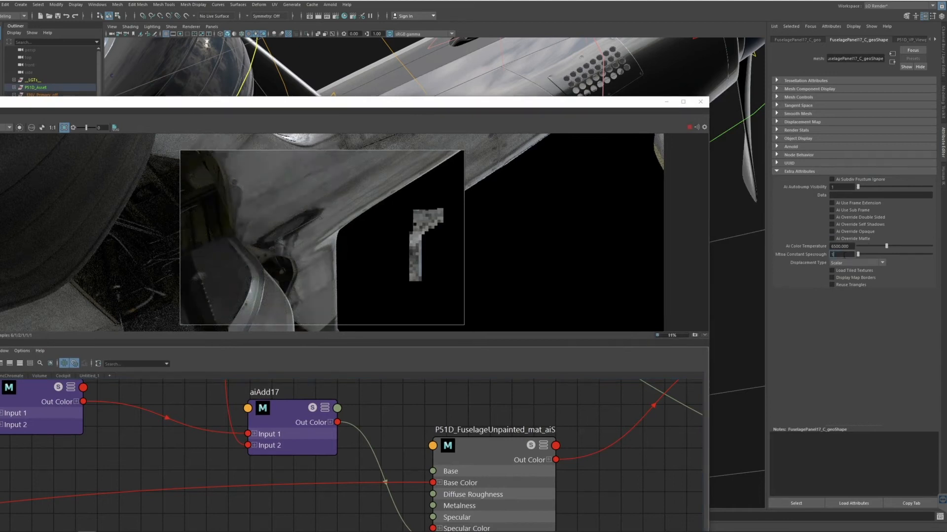
pyautogui.press('Return')
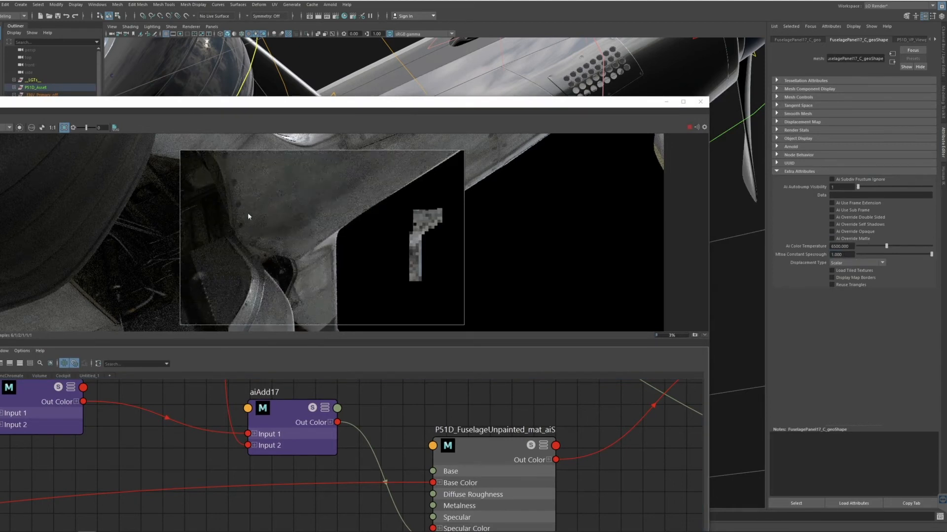
# Set the belly panel's Mtoa Constant Specrough to 0.2
pyautogui.click(844, 254)
pyautogui.write('0')
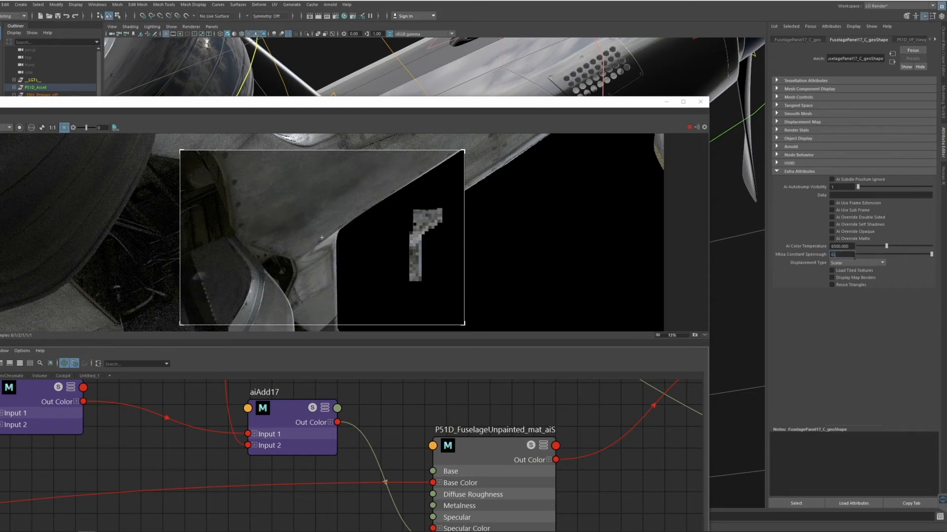
pyautogui.write('.2')
pyautogui.press('Return')
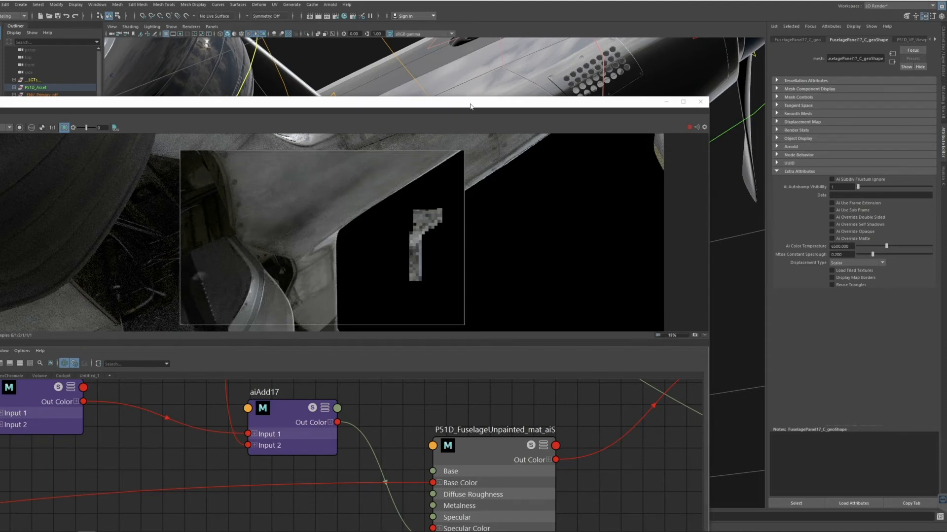
# Stop the live render and orbit the scene view to show the fuselage side with the perforated vent
pyautogui.moveTo(463, 105); pyautogui.dragTo(611, 122)
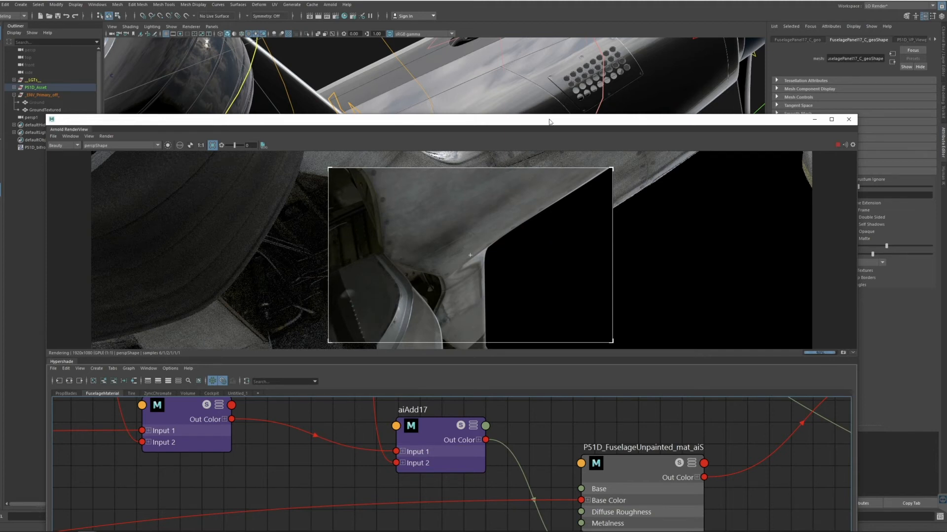
pyautogui.moveTo(551, 121); pyautogui.dragTo(521, 324)
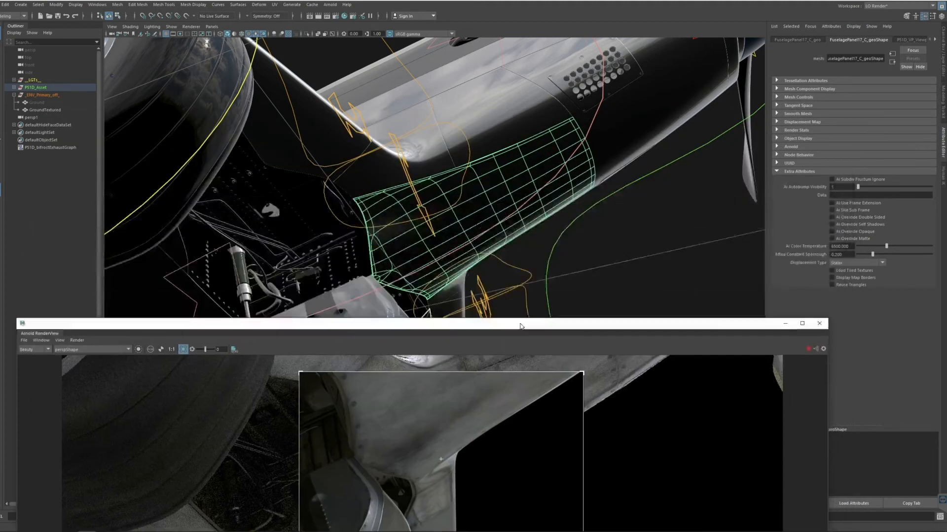
pyautogui.click(808, 349)
pyautogui.keyDown('alt'); pyautogui.moveTo(503, 161); pyautogui.dragTo(534, 346); pyautogui.keyUp('alt')
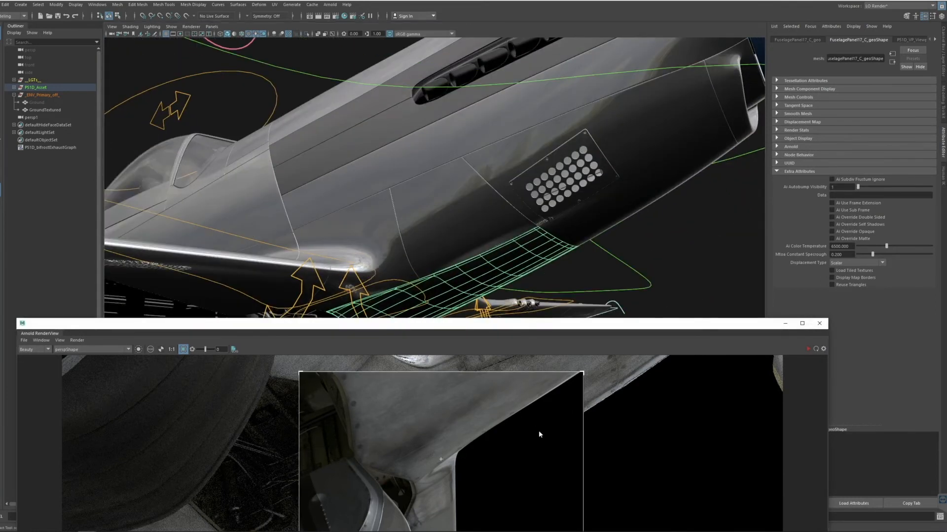
# Enlarge the render view, turn off the crop region and restart the live render over the full frame
pyautogui.moveTo(539, 431); pyautogui.dragTo(540, 472, button='middle')
pyautogui.moveTo(525, 326); pyautogui.dragTo(543, 57)
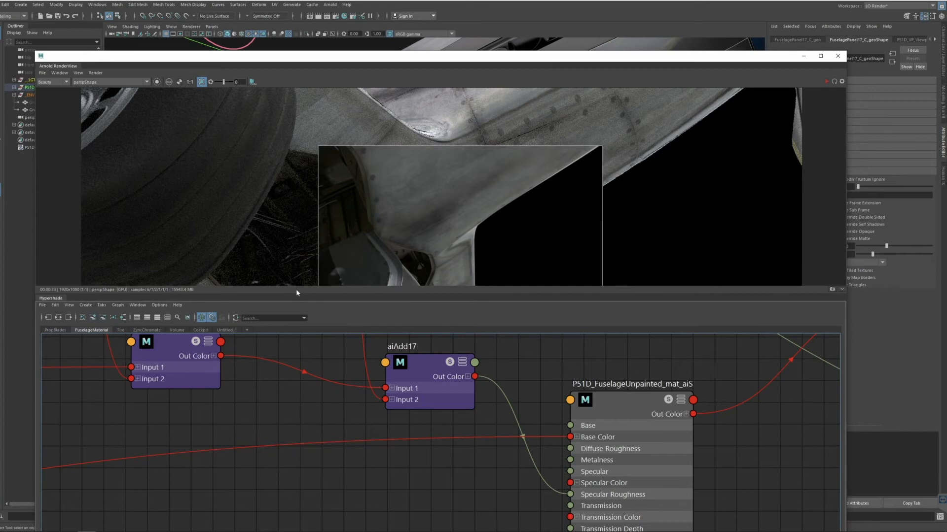
pyautogui.moveTo(295, 296); pyautogui.dragTo(294, 447)
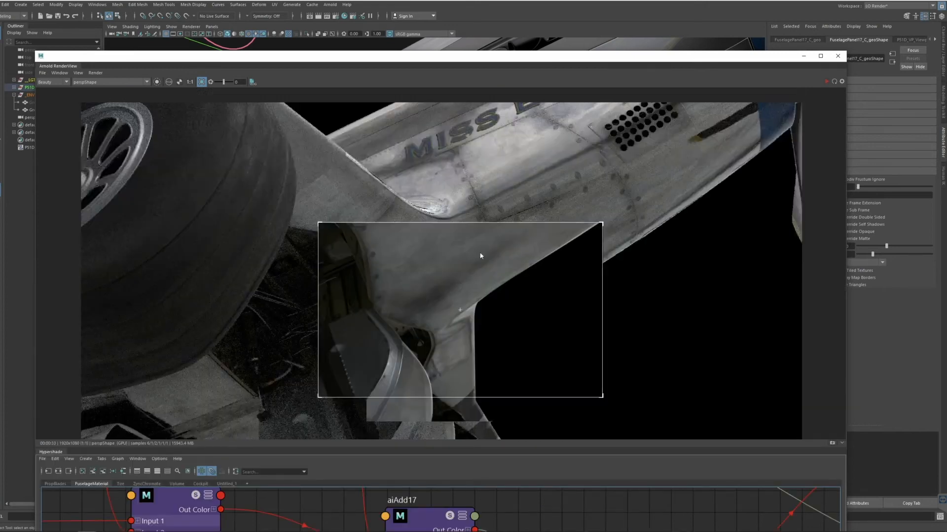
pyautogui.click(202, 83)
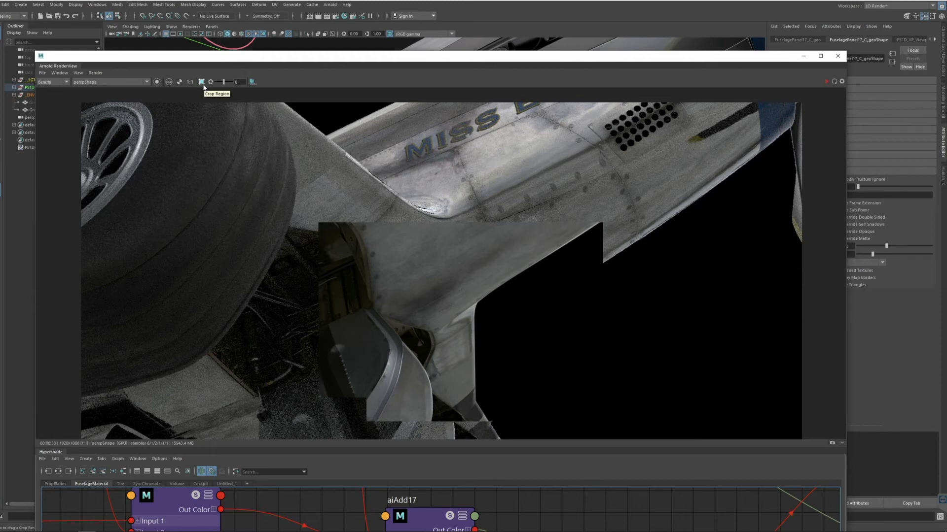
pyautogui.click(827, 83)
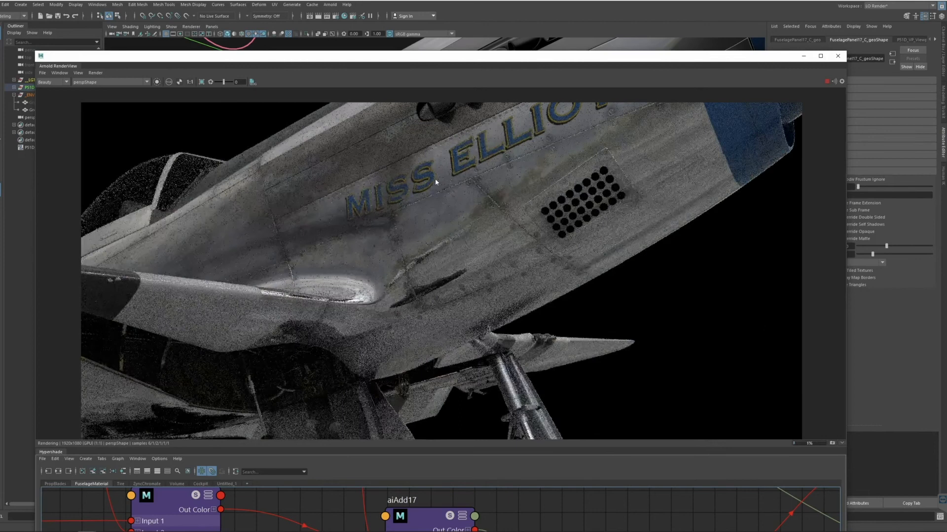
# Limit the render to a region around the fuselage side panel behind the perforated vent and show the stored render snapshots
pyautogui.moveTo(358, 148); pyautogui.dragTo(569, 318)
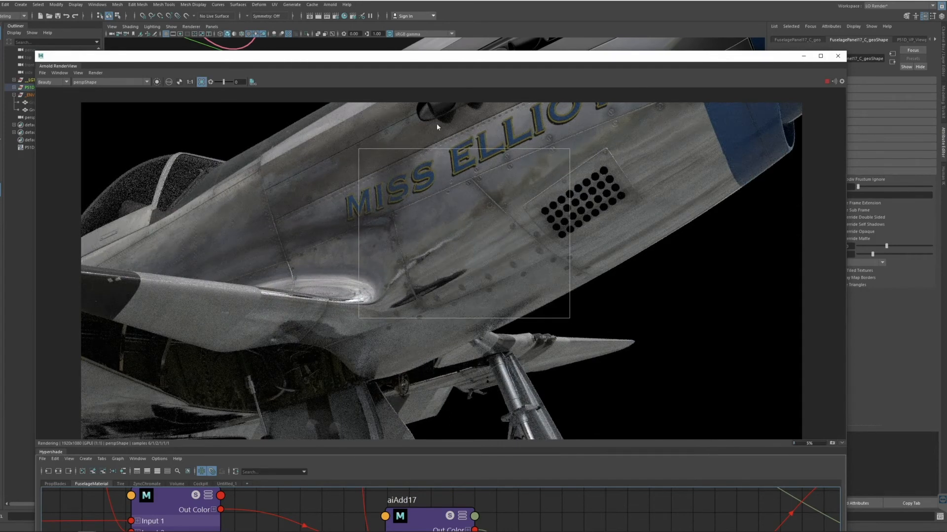
pyautogui.click(93, 73)
pyautogui.click(103, 153)
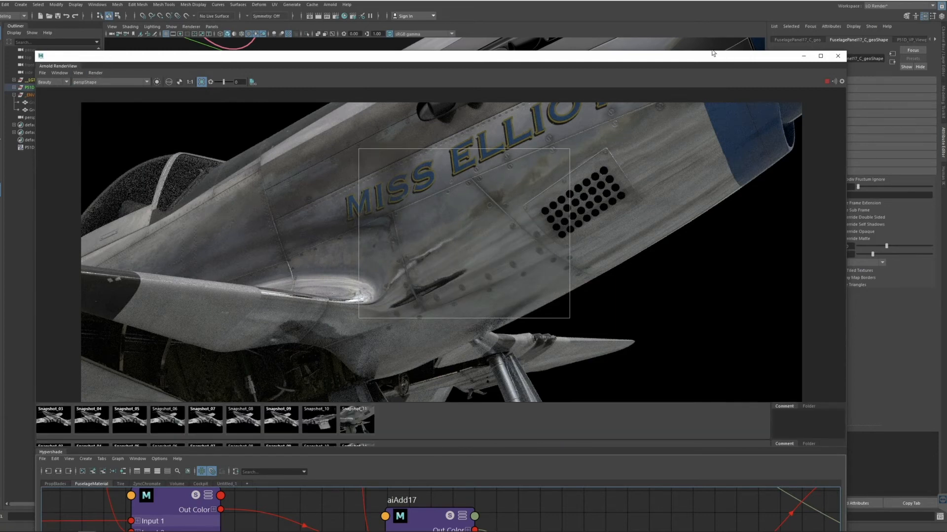
pyautogui.moveTo(706, 56); pyautogui.dragTo(713, 38)
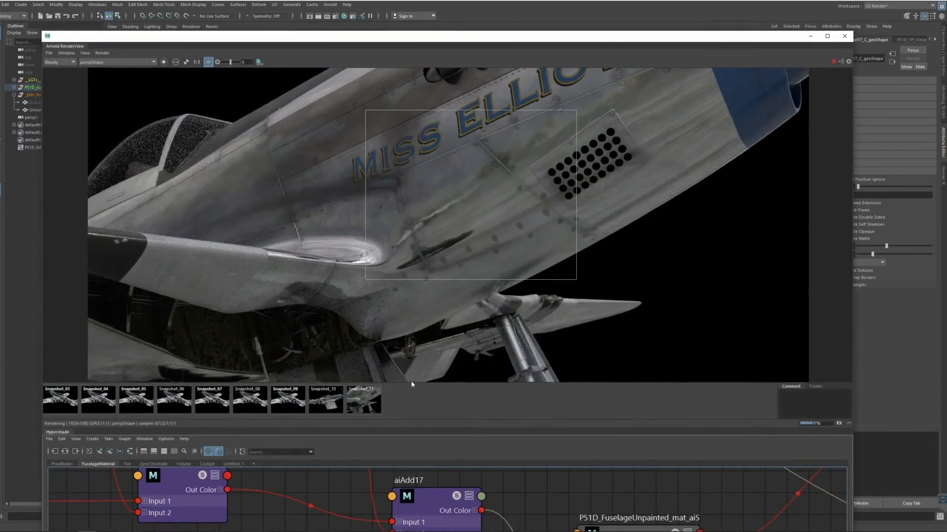
pyautogui.click(369, 406)
pyautogui.click(367, 405)
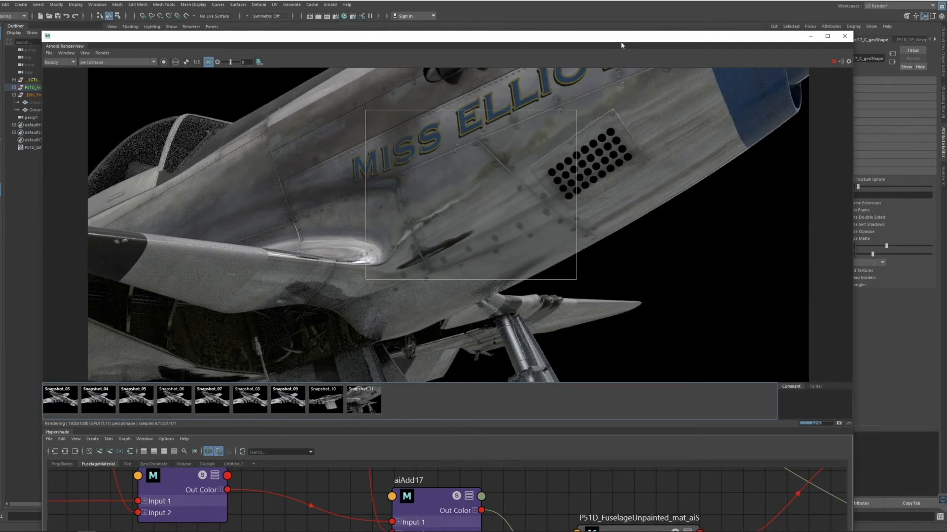
# Select the fuselage side panel directly behind the perforated vent and make its shape node the active selection
pyautogui.moveTo(628, 35); pyautogui.dragTo(385, 218)
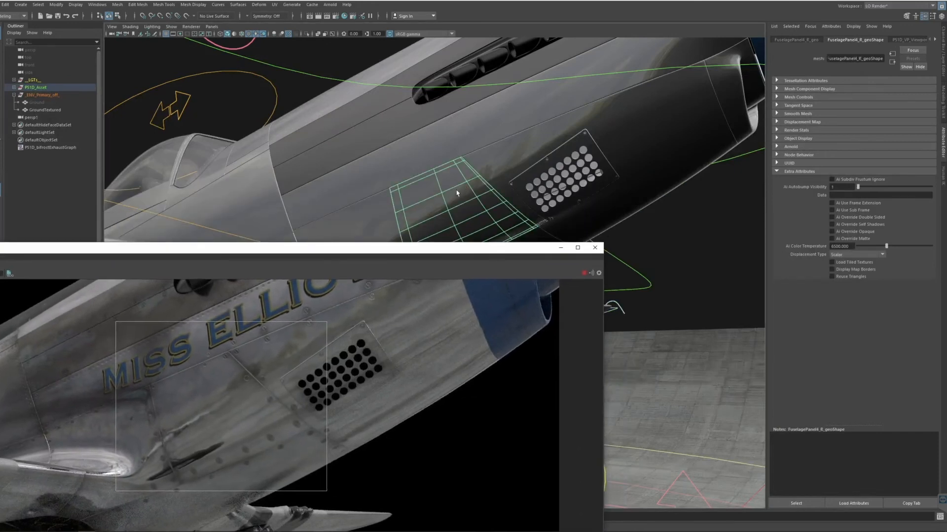
pyautogui.click(796, 40)
pyautogui.click(855, 40)
pyautogui.click(817, 41)
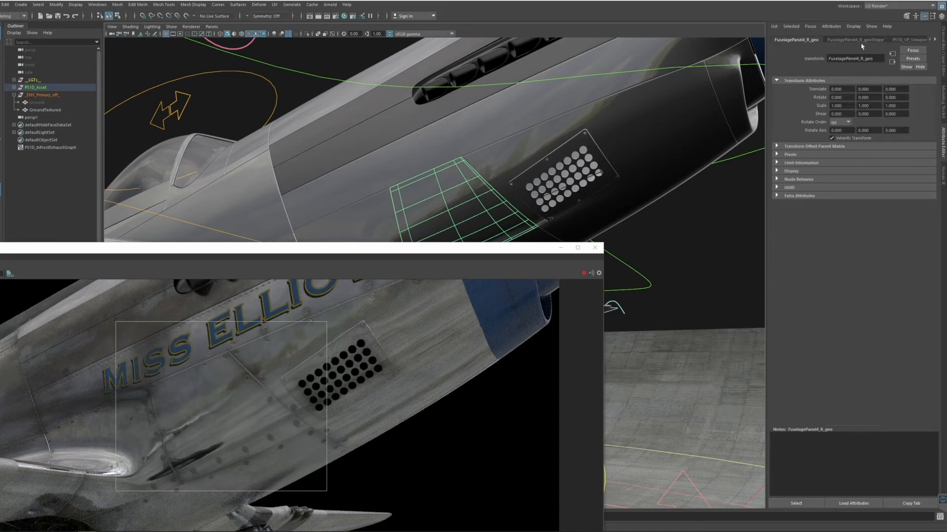
pyautogui.click(829, 27)
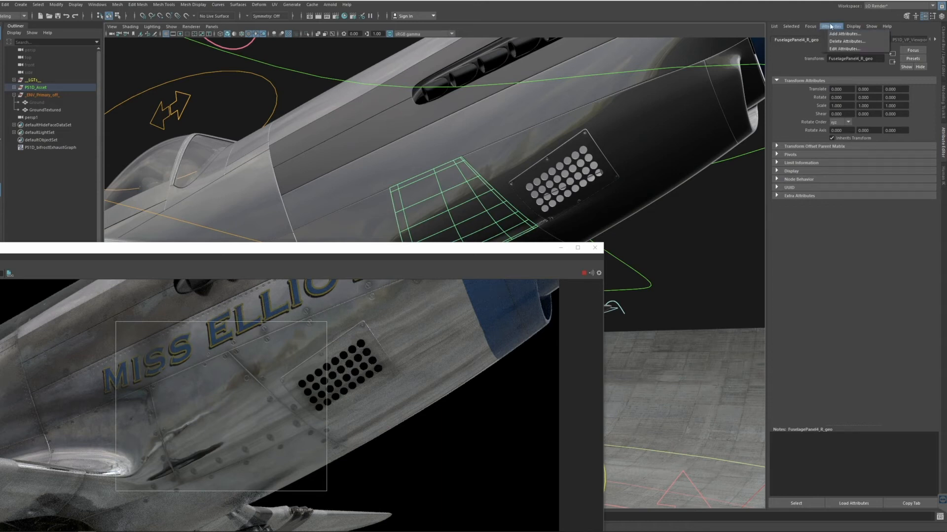
pyautogui.click(816, 43)
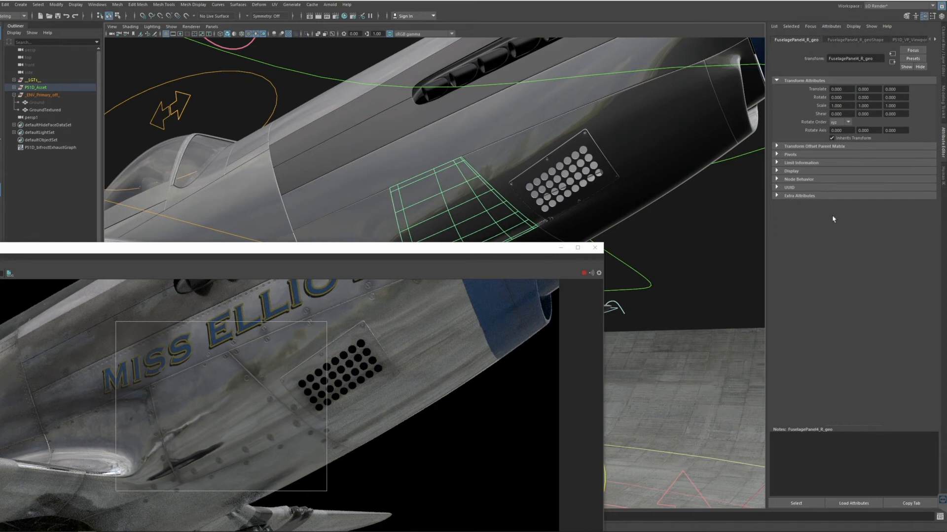
pyautogui.click(855, 40)
pyautogui.click(815, 504)
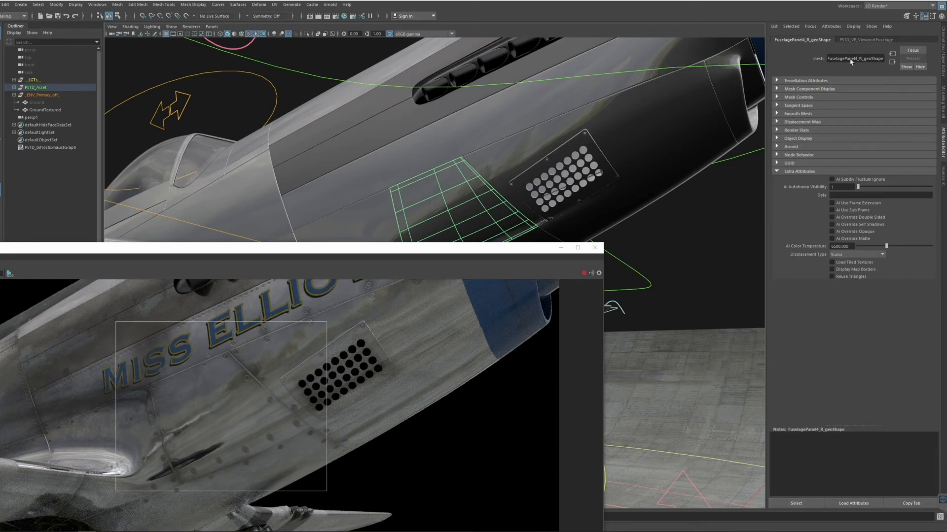
# Add a float attribute named mtoa_constant_specrough to the side panel's shape, with minimum 0 and maximum 1
pyautogui.click(830, 26)
pyautogui.click(840, 35)
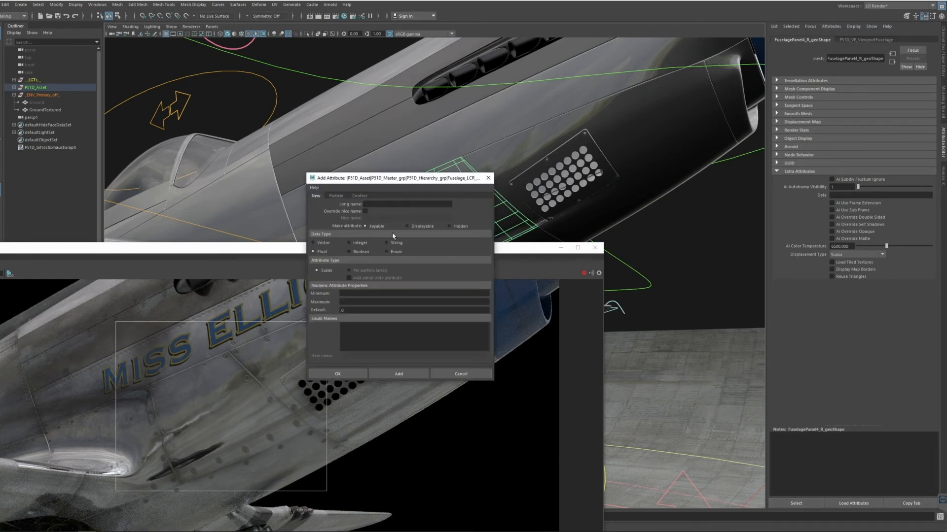
pyautogui.click(373, 204)
pyautogui.write('mtoa_constant_specrough')
pyautogui.click(349, 294)
pyautogui.click(356, 303)
pyautogui.write('1')
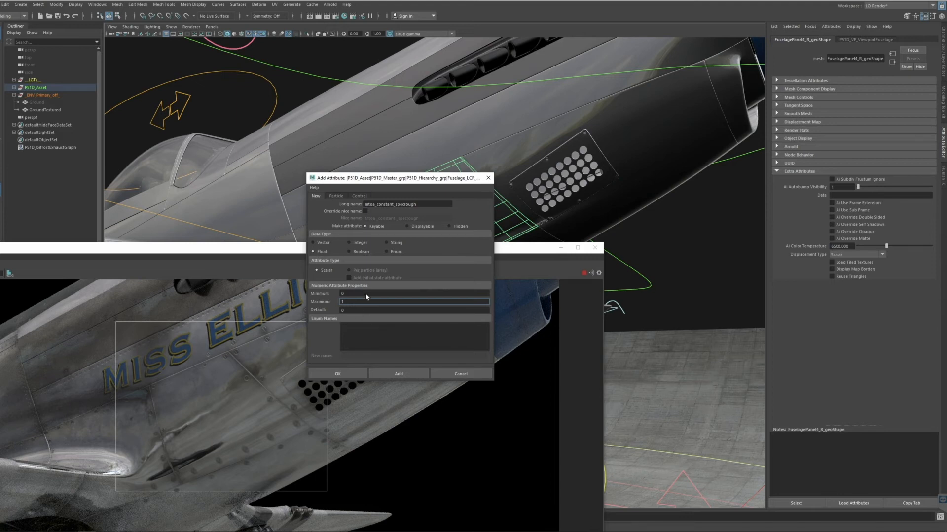
pyautogui.click(403, 375)
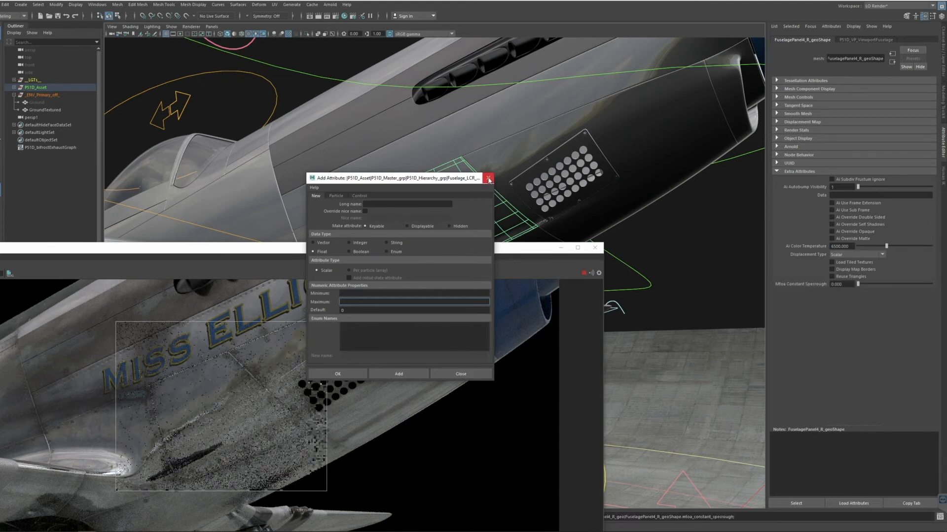
pyautogui.click(488, 178)
# Set the side panel's Mtoa Constant Specrough to 1
pyautogui.moveTo(373, 250); pyautogui.dragTo(543, 139)
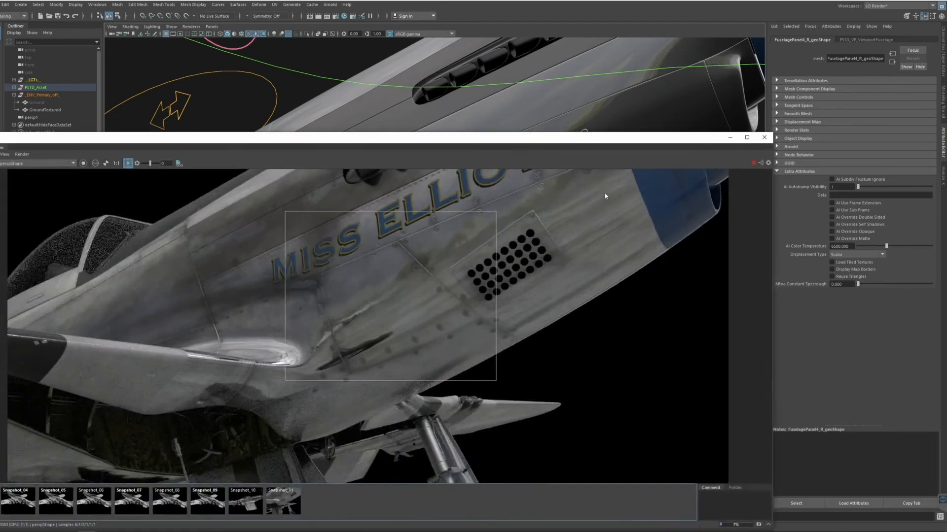
pyautogui.click(845, 284)
pyautogui.write('1')
pyautogui.press('Return')
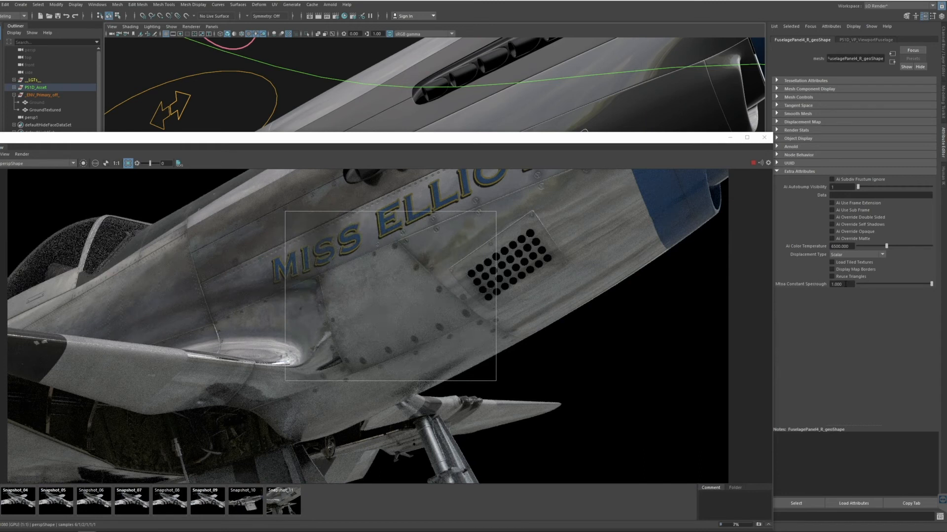
pyautogui.moveTo(291, 140); pyautogui.dragTo(403, 62)
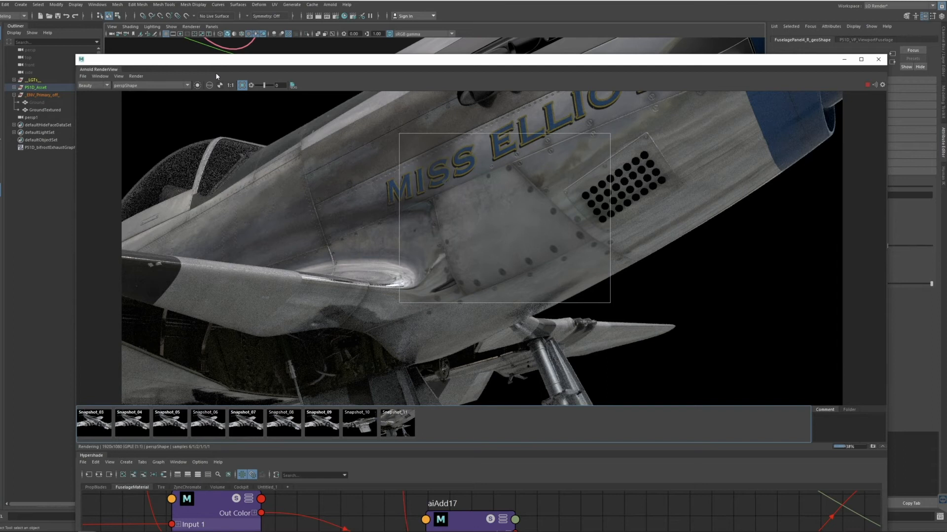
pyautogui.click(136, 76)
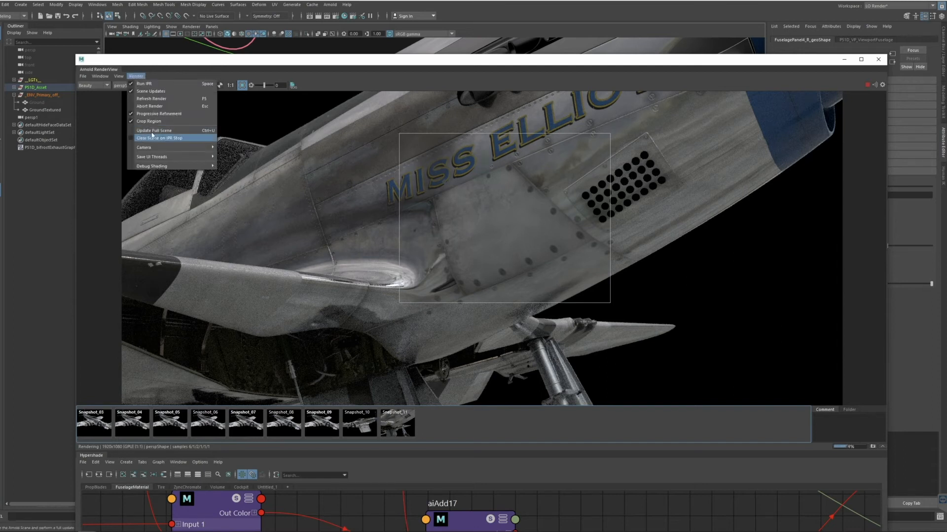
pyautogui.click(404, 72)
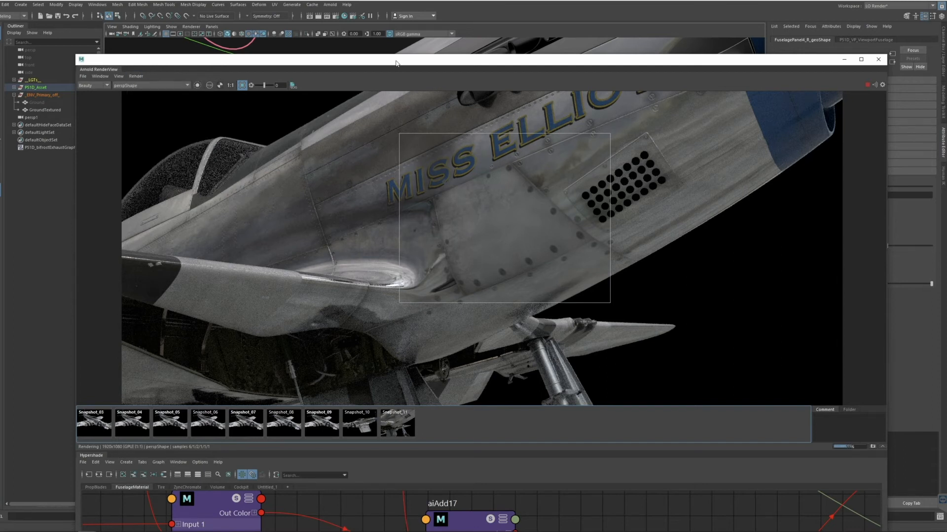
pyautogui.moveTo(406, 60); pyautogui.dragTo(394, 66)
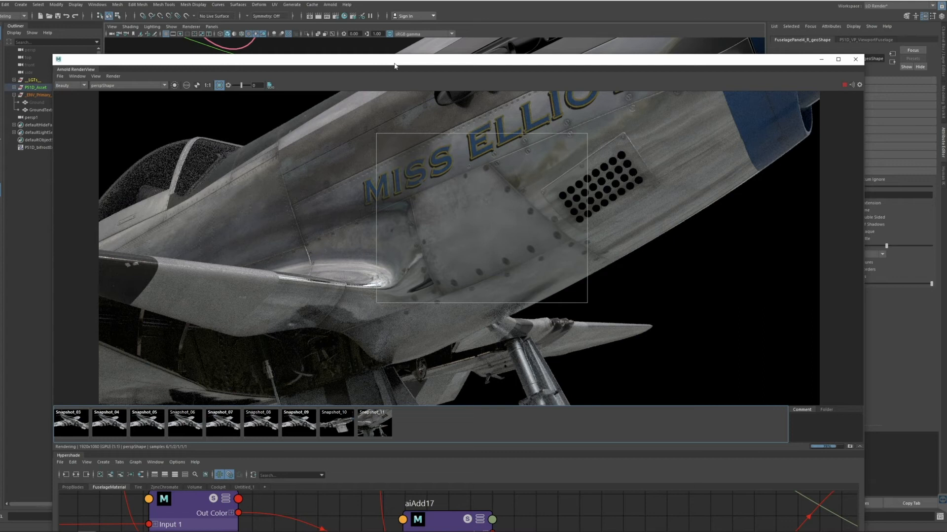
# Lower the side panel's Mtoa Constant Specrough to about 0.227, undoing an intermediate adjustment along the way
pyautogui.moveTo(394, 65); pyautogui.dragTo(282, 71)
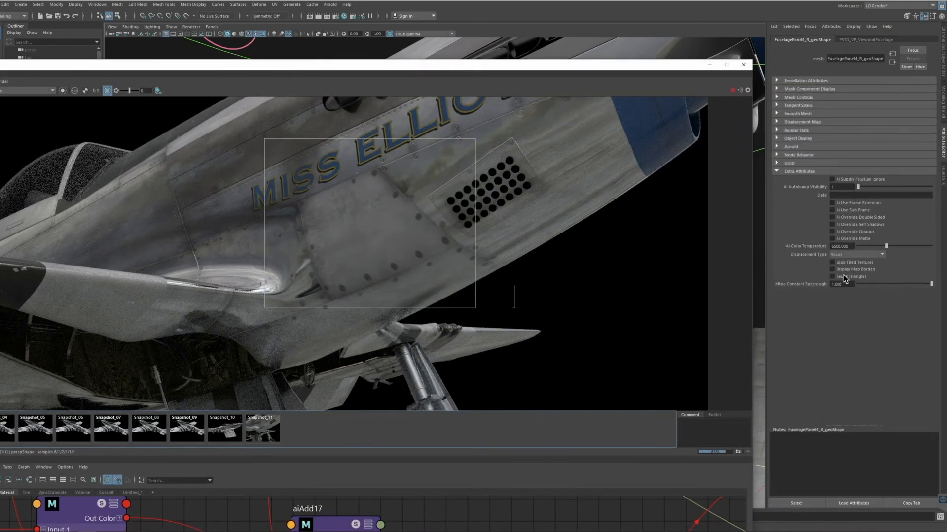
pyautogui.click(905, 284)
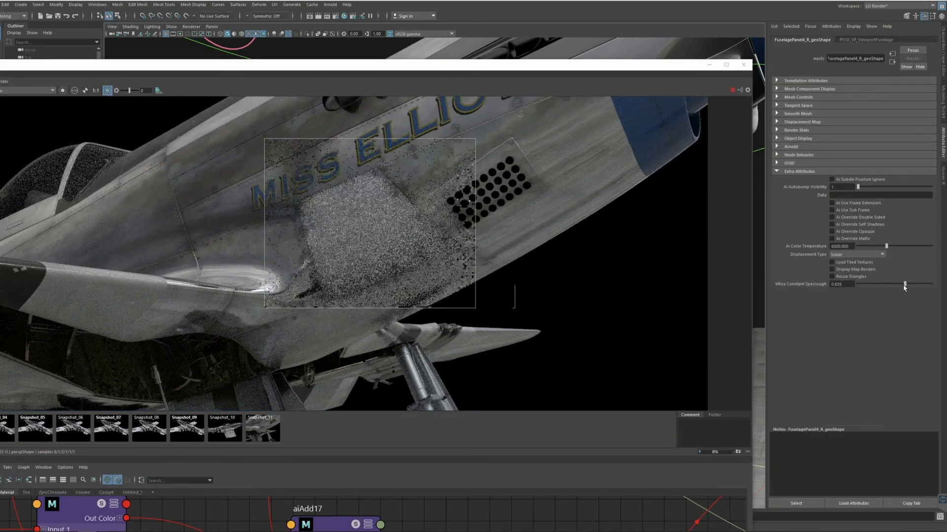
pyautogui.moveTo(904, 285); pyautogui.dragTo(882, 287)
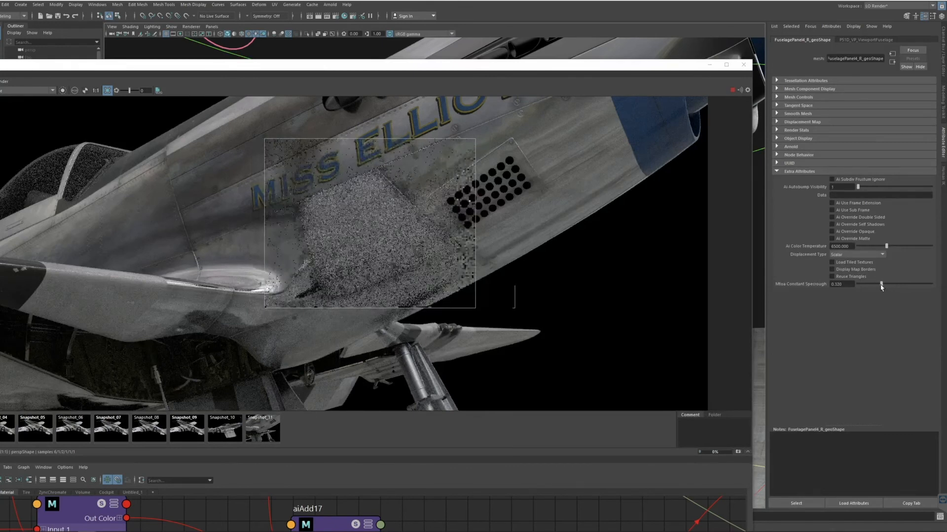
pyautogui.hotkey('ctrl', 'z')
pyautogui.click(874, 286)
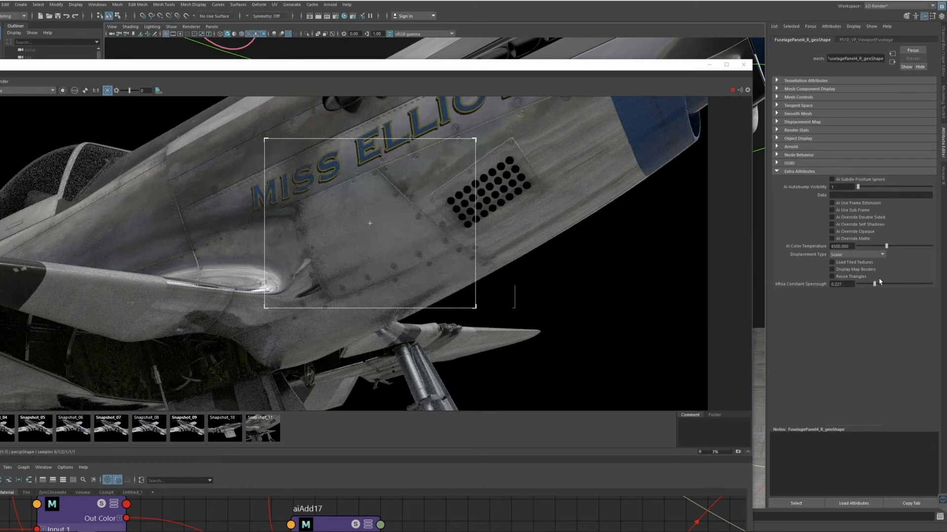
# Try higher Mtoa Constant Specrough values on the side panel, ending at about 0.428
pyautogui.moveTo(875, 285); pyautogui.dragTo(887, 285)
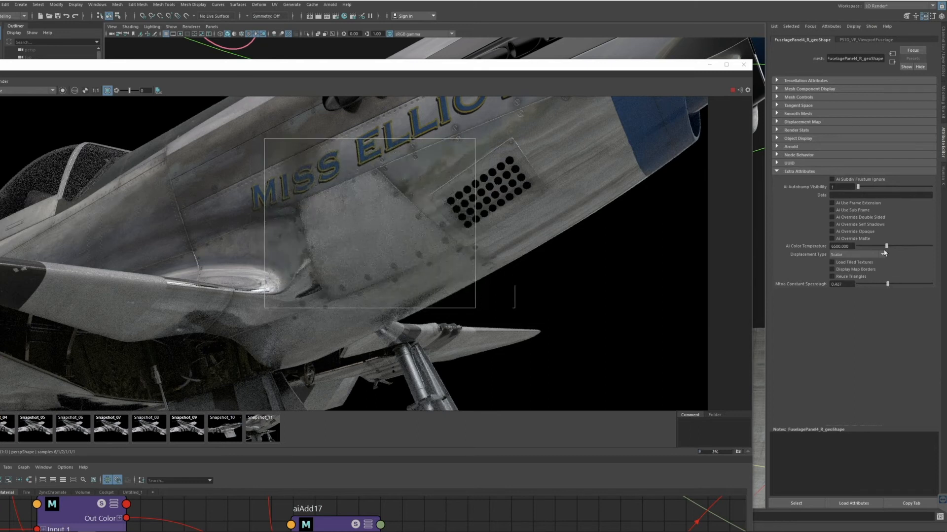
pyautogui.hotkey('ctrl', 'z')
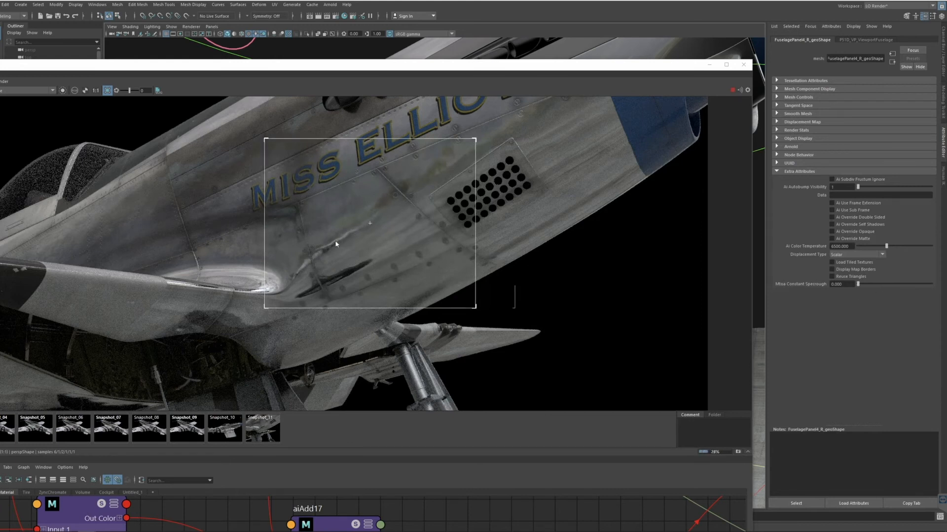
pyautogui.click(880, 285)
pyautogui.moveTo(879, 285); pyautogui.dragTo(889, 284)
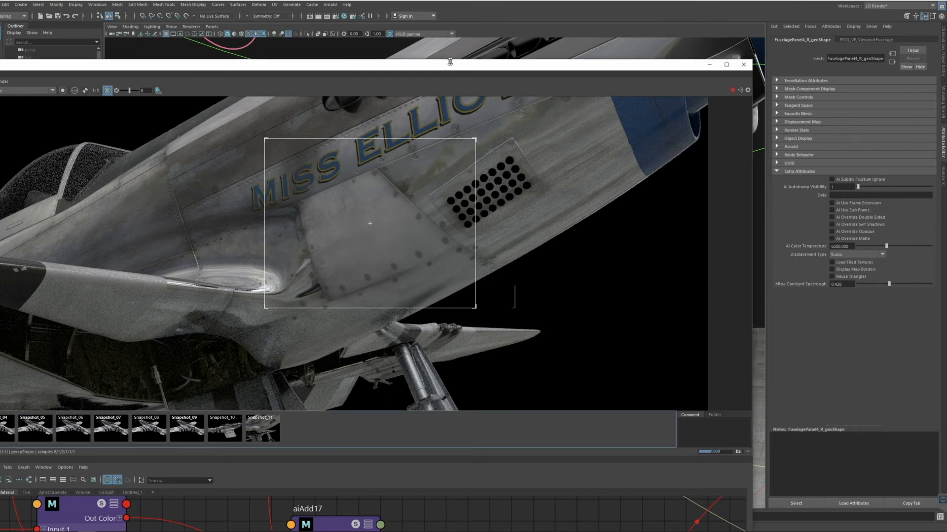
# Move the render window clear of the attributes and set the side panel's Mtoa Constant Specrough to 0
pyautogui.moveTo(441, 67); pyautogui.dragTo(587, 235)
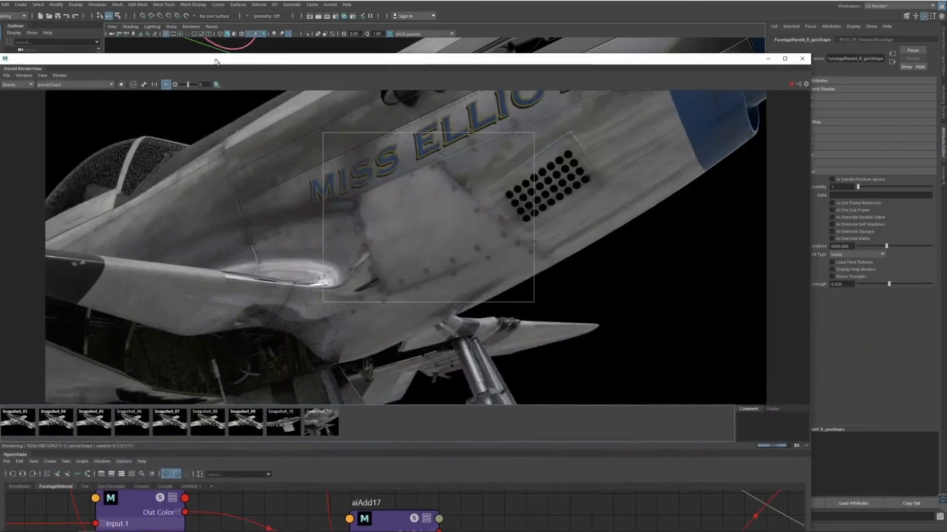
pyautogui.moveTo(215, 60); pyautogui.dragTo(214, 60)
pyautogui.moveTo(888, 285); pyautogui.dragTo(818, 289)
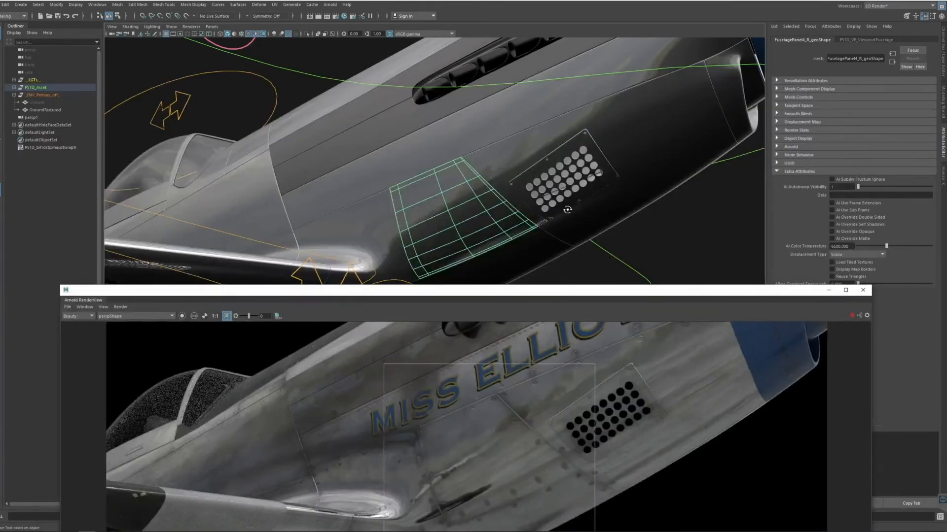
# Reframe the camera on the aircraft from the front and redraw a larger render region over the fuselage
pyautogui.keyDown('alt'); pyautogui.moveTo(568, 210); pyautogui.dragTo(355, 217); pyautogui.keyUp('alt')
pyautogui.keyDown('alt'); pyautogui.moveTo(574, 208); pyautogui.dragTo(444, 209, button='right'); pyautogui.keyUp('alt')
pyautogui.keyDown('alt'); pyautogui.moveTo(443, 209); pyautogui.dragTo(485, 217); pyautogui.keyUp('alt')
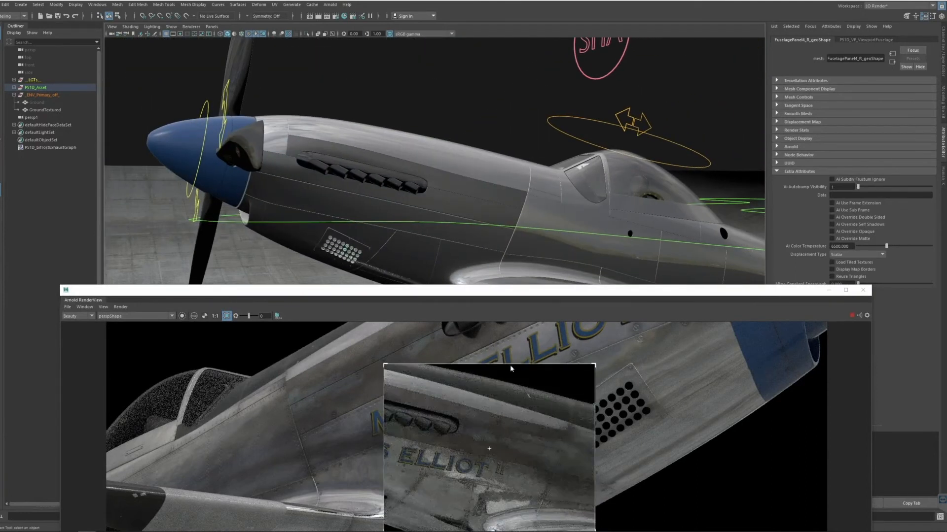
pyautogui.moveTo(404, 369); pyautogui.dragTo(715, 531)
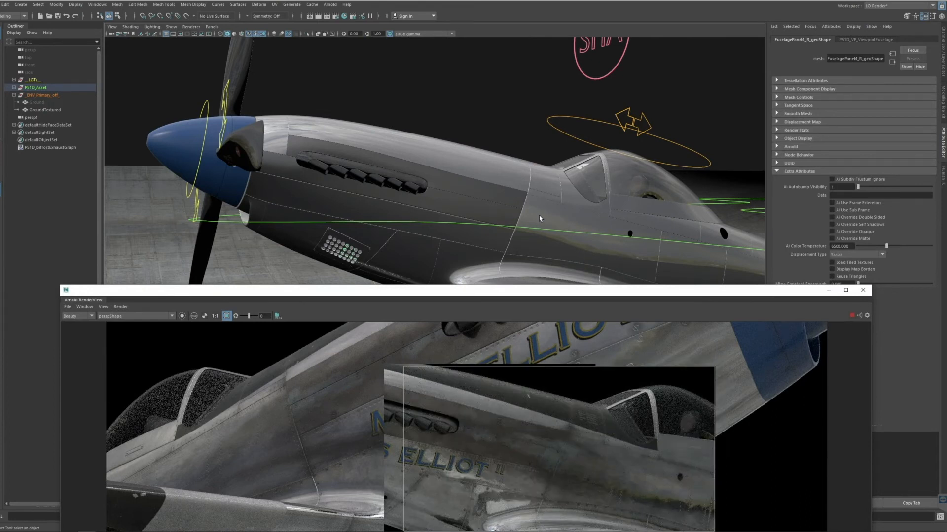
pyautogui.keyDown('alt'); pyautogui.moveTo(540, 218); pyautogui.dragTo(515, 225); pyautogui.keyUp('alt')
pyautogui.scroll(-2, 518, 227)
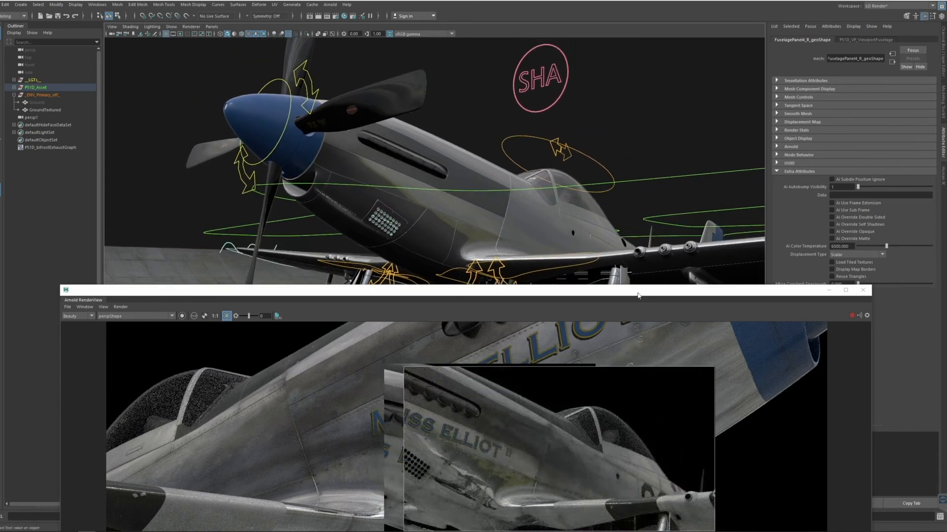
# Hide the render view's snapshot strip and turn off the render region so the full frame renders
pyautogui.moveTo(638, 296); pyautogui.dragTo(618, 48)
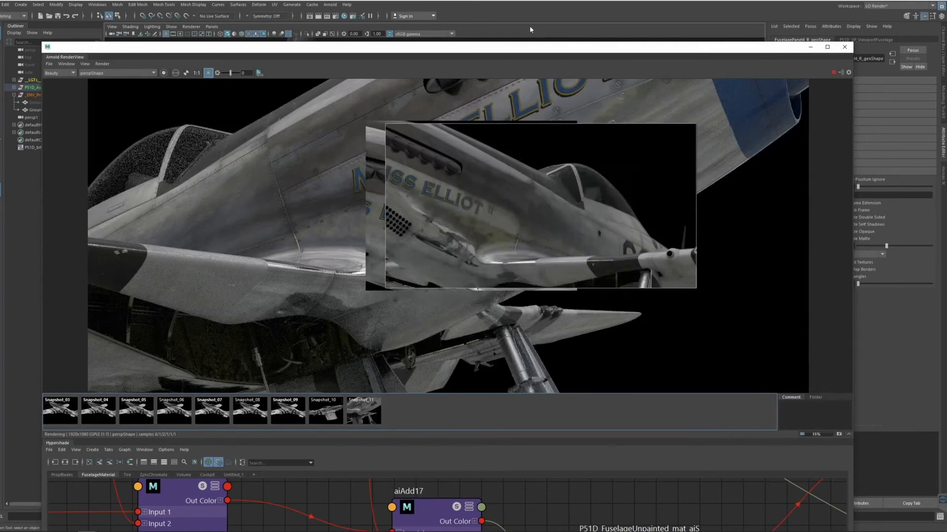
pyautogui.moveTo(530, 46); pyautogui.dragTo(525, 26)
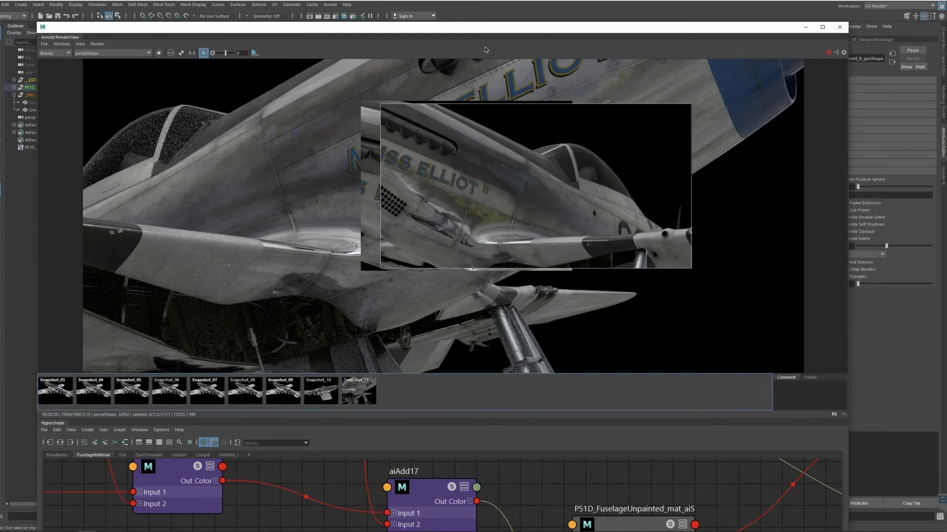
pyautogui.moveTo(455, 27); pyautogui.dragTo(457, 7)
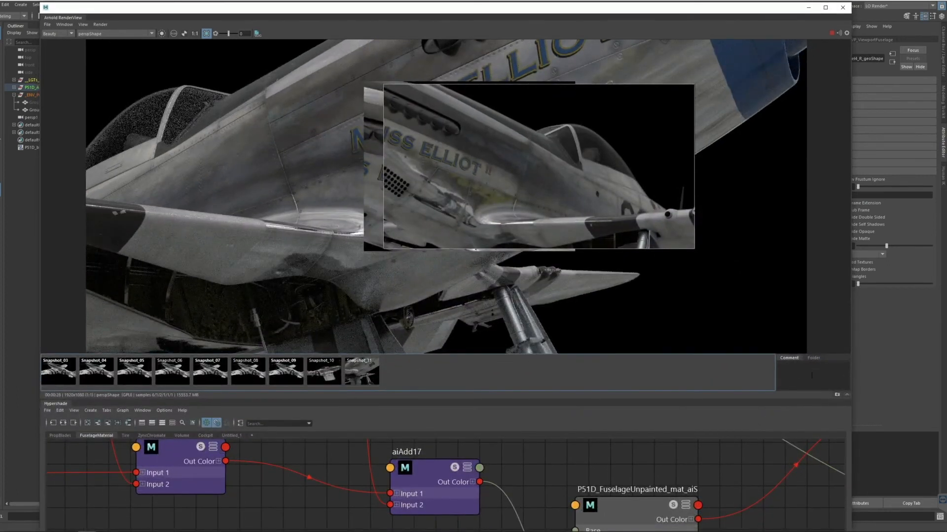
pyautogui.click(844, 395)
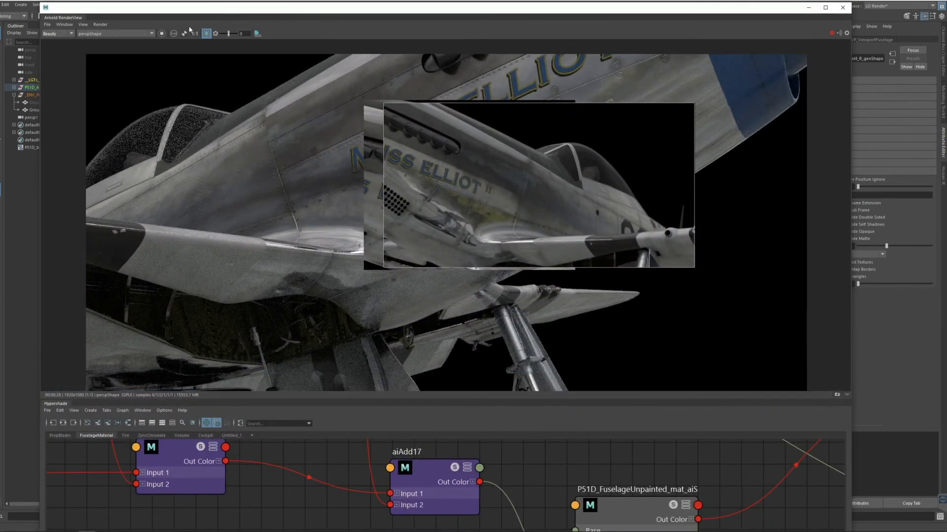
pyautogui.click(207, 33)
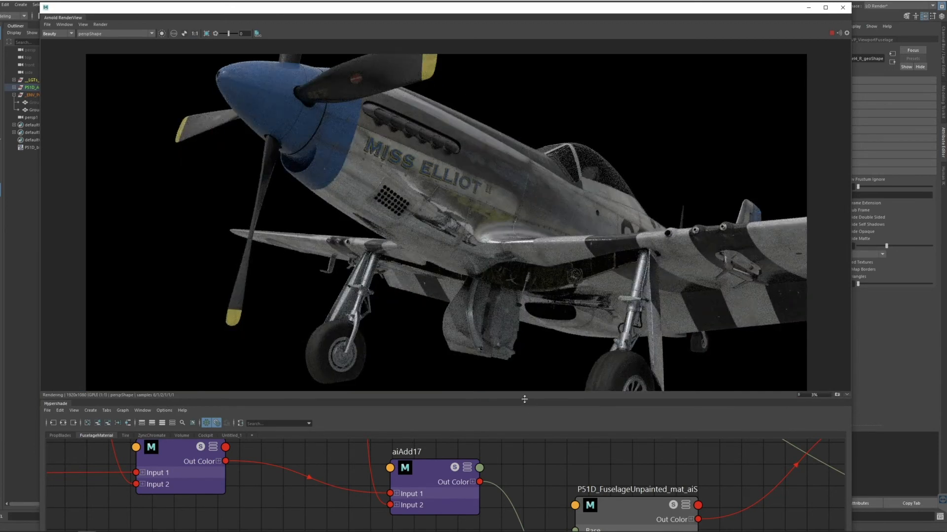
# Shrink the render view in favour of the Hypershade graph and enlarge the combined window
pyautogui.moveTo(525, 400); pyautogui.dragTo(526, 262)
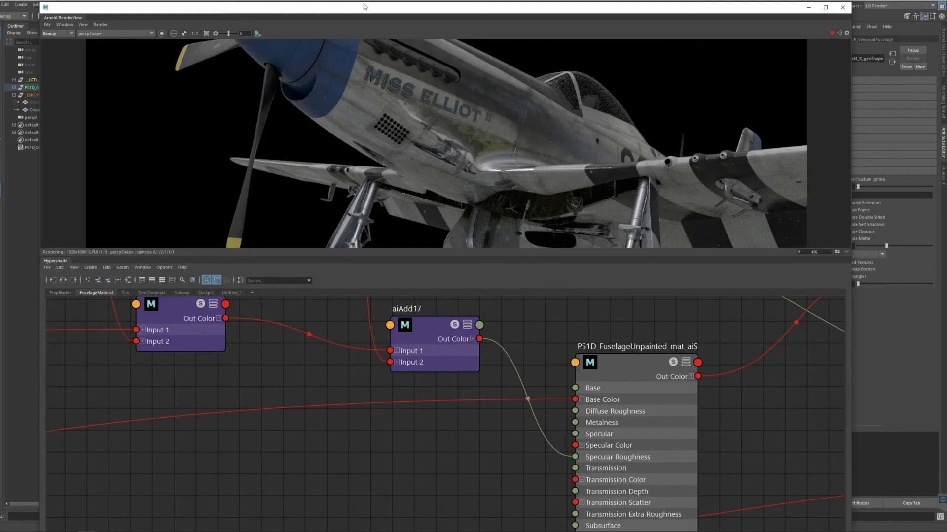
pyautogui.moveTo(363, 6); pyautogui.dragTo(314, 27)
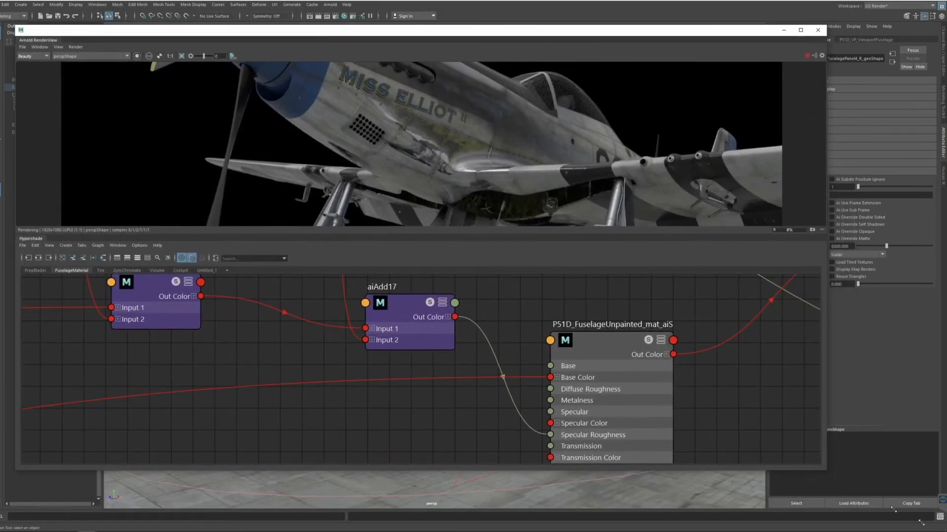
pyautogui.moveTo(921, 522); pyautogui.dragTo(938, 529)
# Isolate the P51D_Fuselage_Dirt_mat_aiS material in the render and resize the window to expose its attributes
pyautogui.scroll(-4, 749, 410)
pyautogui.keyDown('alt'); pyautogui.moveTo(611, 429); pyautogui.dragTo(676, 385, button='middle'); pyautogui.keyUp('alt')
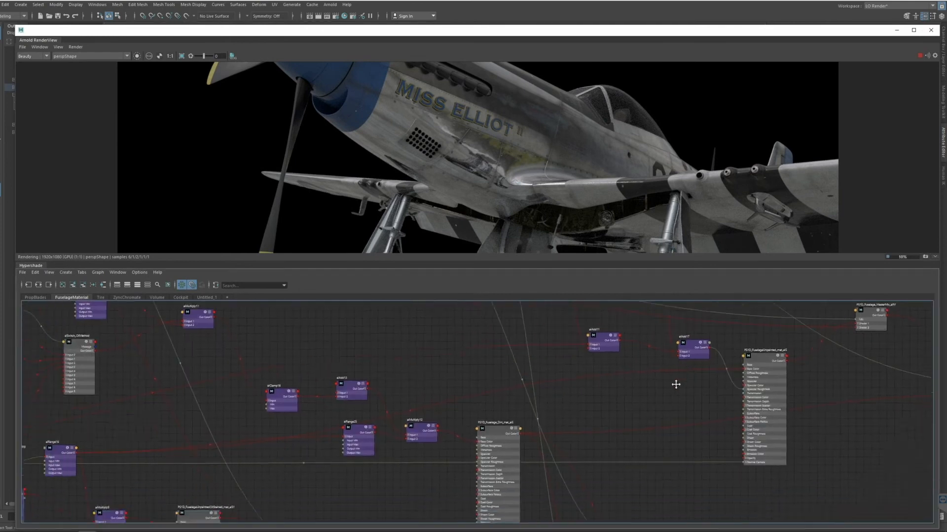
pyautogui.scroll(4, 523, 414)
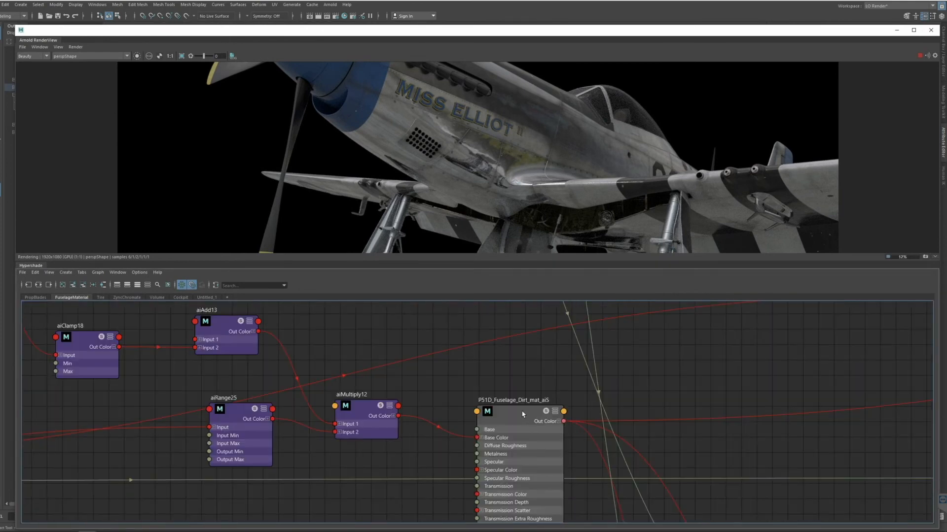
pyautogui.click(524, 414)
pyautogui.click(137, 56)
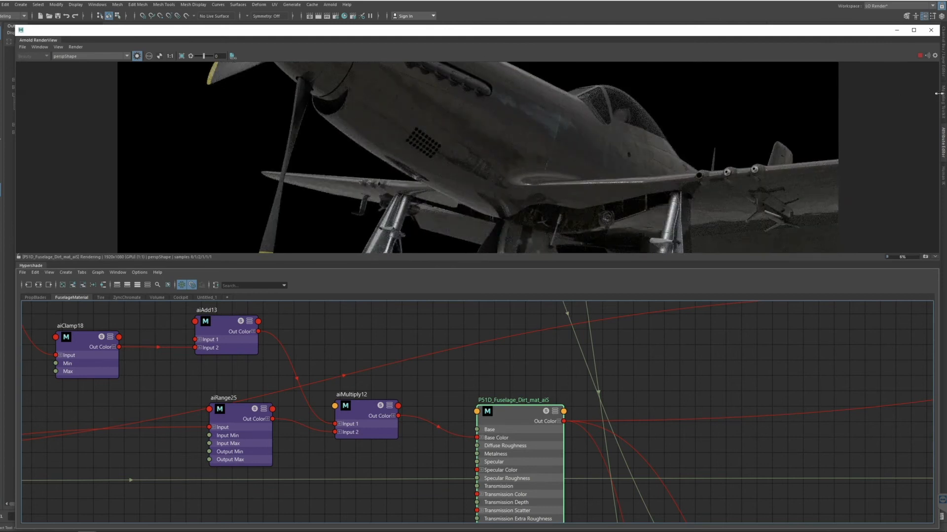
pyautogui.moveTo(938, 93); pyautogui.dragTo(769, 112)
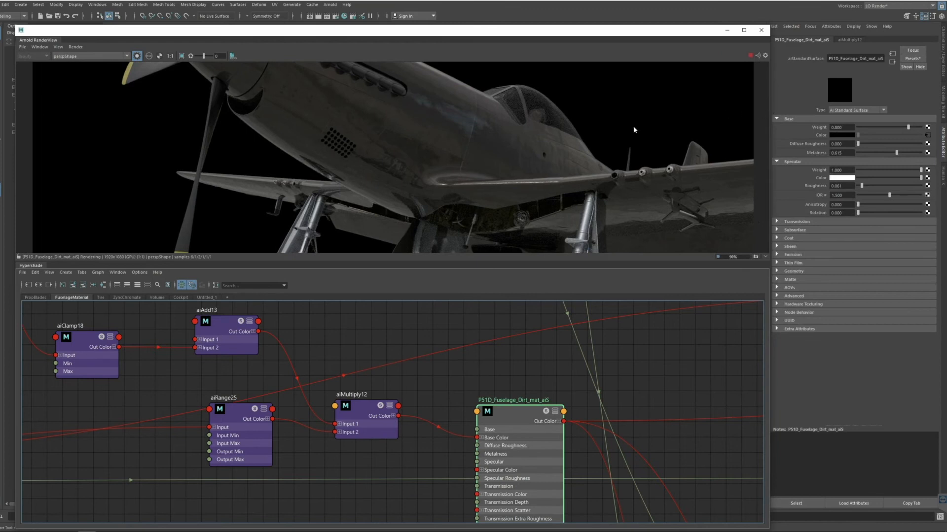
pyautogui.moveTo(501, 27); pyautogui.dragTo(500, 6)
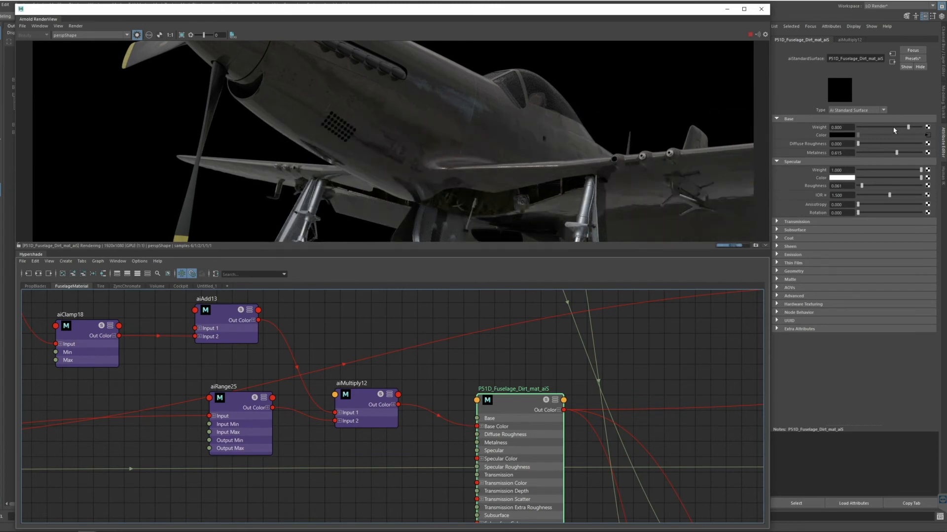
# Test the dirt material with a base weight of 0 and restore the weight to 0.8
pyautogui.moveTo(908, 128); pyautogui.dragTo(805, 131)
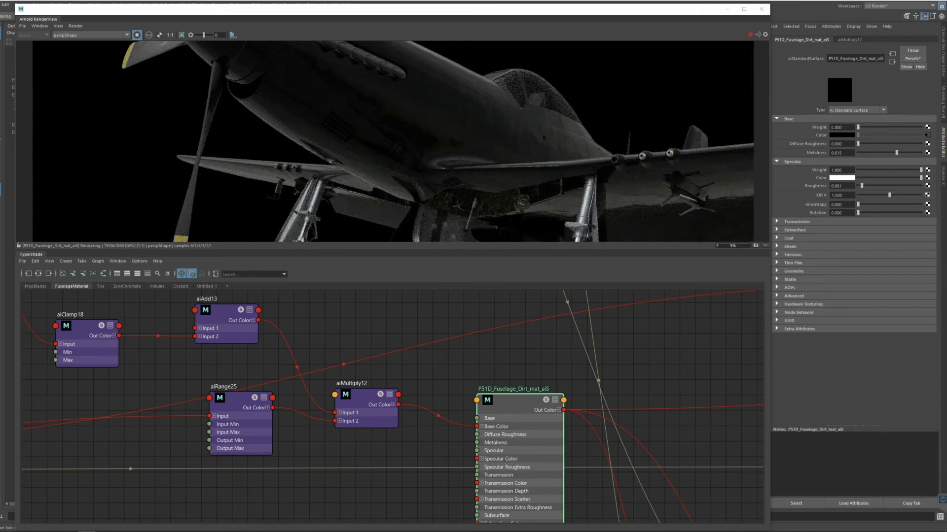
pyautogui.moveTo(805, 130); pyautogui.dragTo(787, 130)
pyautogui.write('0.8')
pyautogui.press('Return')
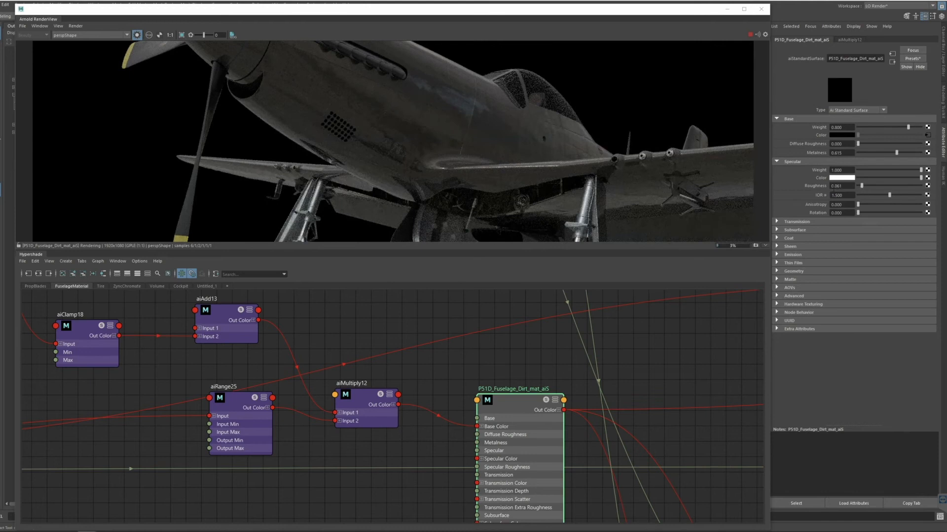
# Test the dirt material with a specular roughness of about 0.512, restore it to 0.061 and clear the selection
pyautogui.doubleClick(837, 186)
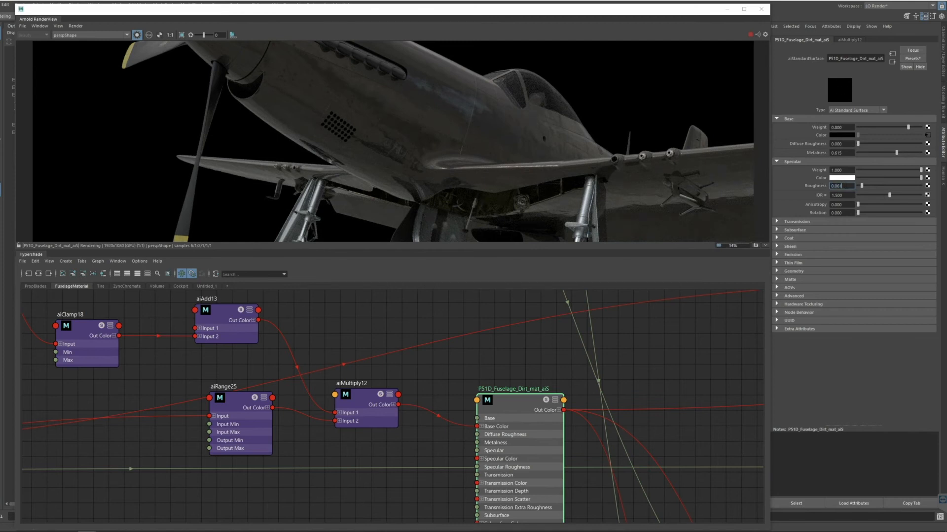
pyautogui.click(862, 187)
pyautogui.moveTo(862, 187); pyautogui.dragTo(891, 189)
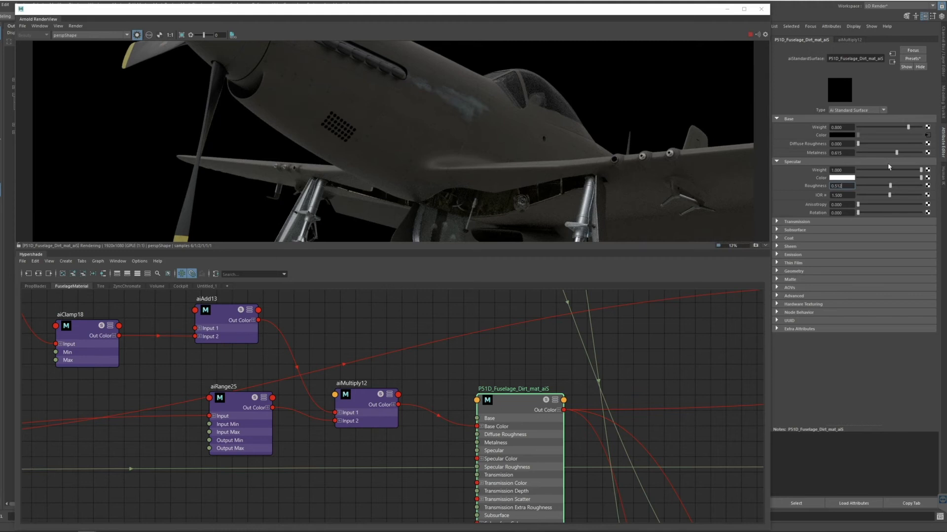
pyautogui.doubleClick(842, 186)
pyautogui.click(568, 323)
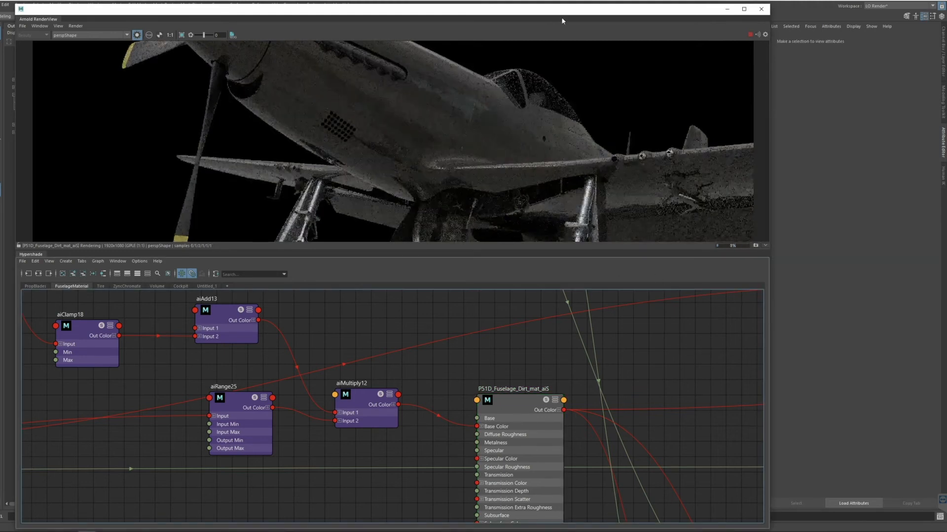
# Shift the render window, give the node graph more height, stop the live render and save the scene
pyautogui.moveTo(555, 9); pyautogui.dragTo(611, 5)
pyautogui.moveTo(481, 246); pyautogui.dragTo(482, 218)
pyautogui.click(809, 31)
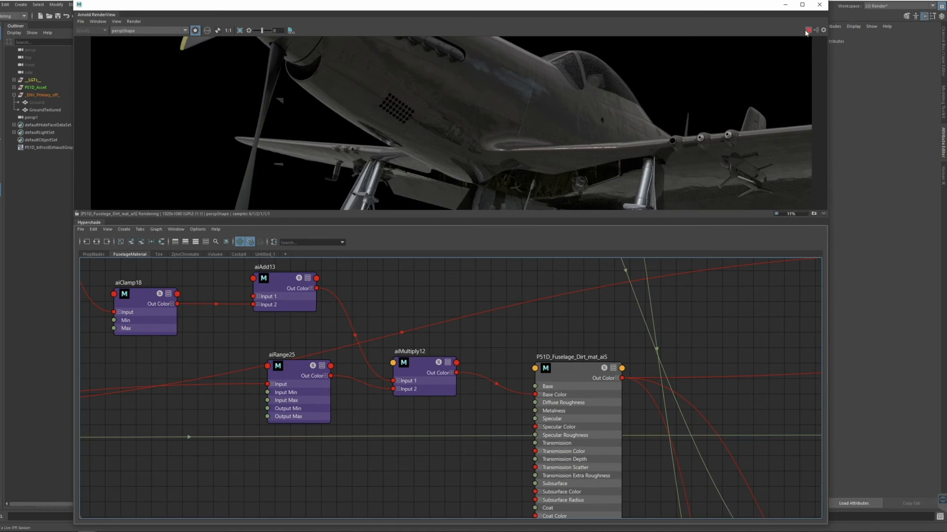
pyautogui.click(0, 5)
pyautogui.moveTo(5, 4)
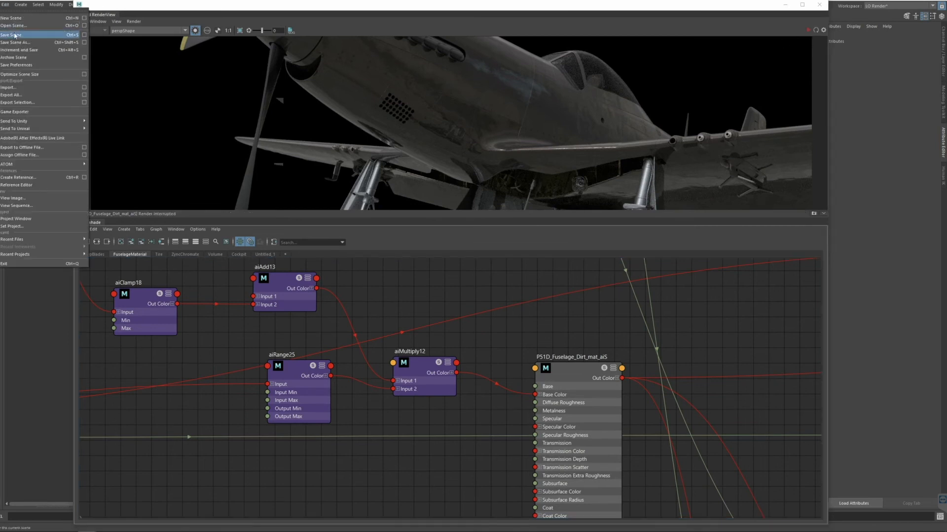
pyautogui.click(16, 34)
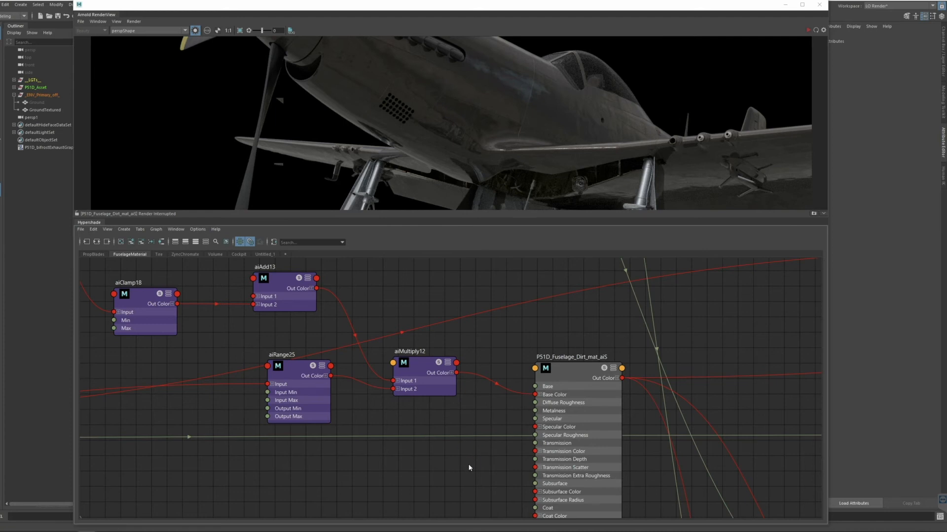
# Create a floatConstant node in the graph and place it below aiRange25, with space before the dirt material
pyautogui.keyDown('alt'); pyautogui.moveTo(468, 464); pyautogui.dragTo(526, 419, button='middle'); pyautogui.keyUp('alt')
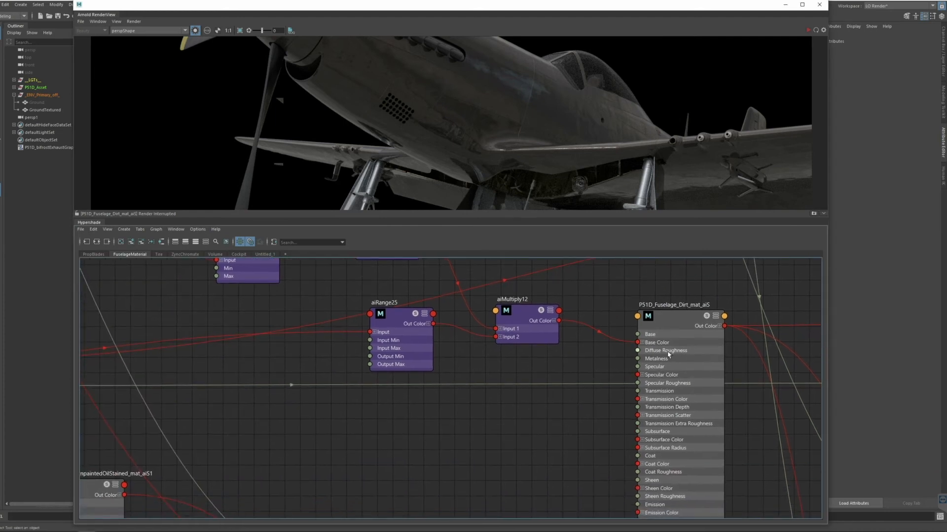
pyautogui.moveTo(685, 346)
pyautogui.mouseDown()
pyautogui.moveTo(675, 344)
pyautogui.moveTo(678, 336)
pyautogui.mouseUp()
pyautogui.keyDown('alt'); pyautogui.moveTo(603, 376); pyautogui.dragTo(581, 376, button='middle'); pyautogui.keyUp('alt')
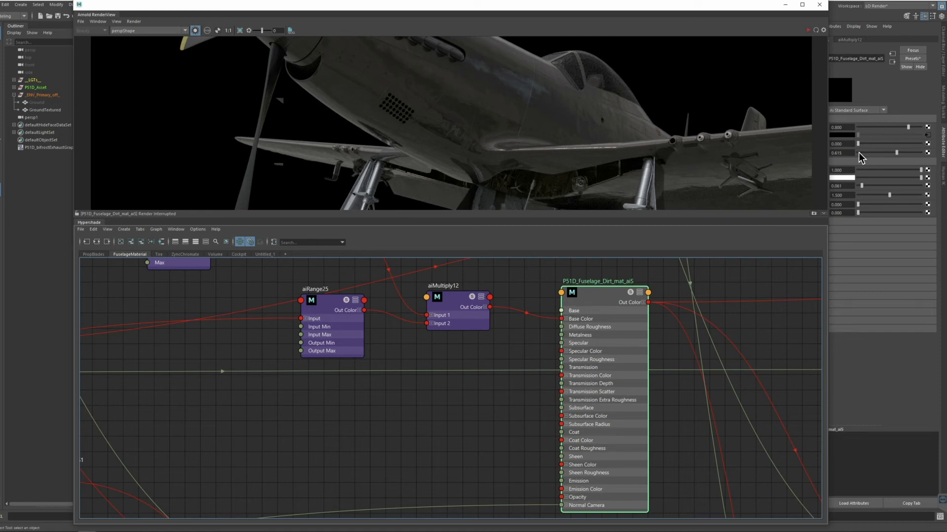
pyautogui.click(353, 417)
pyautogui.press('Tab')
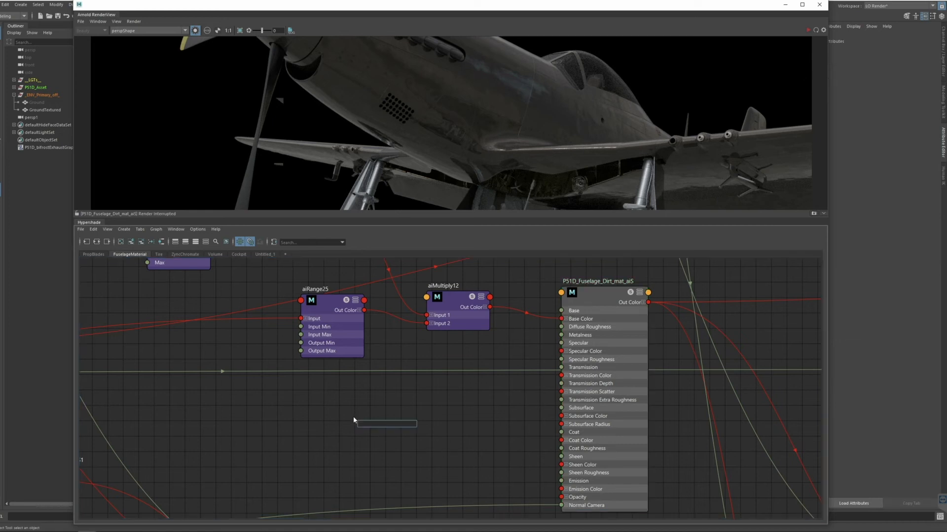
pyautogui.write('floatCon')
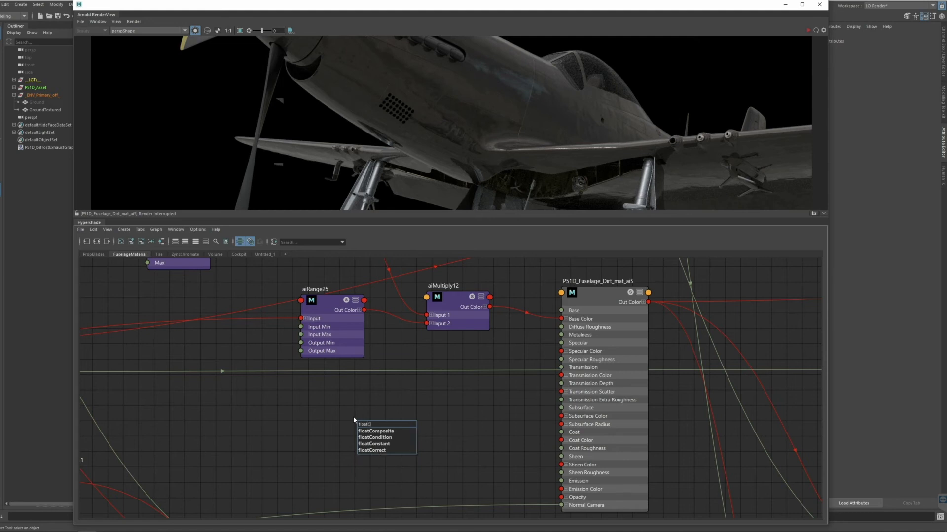
pyautogui.press('Down')
pyautogui.press('Down')
pyautogui.press('Return')
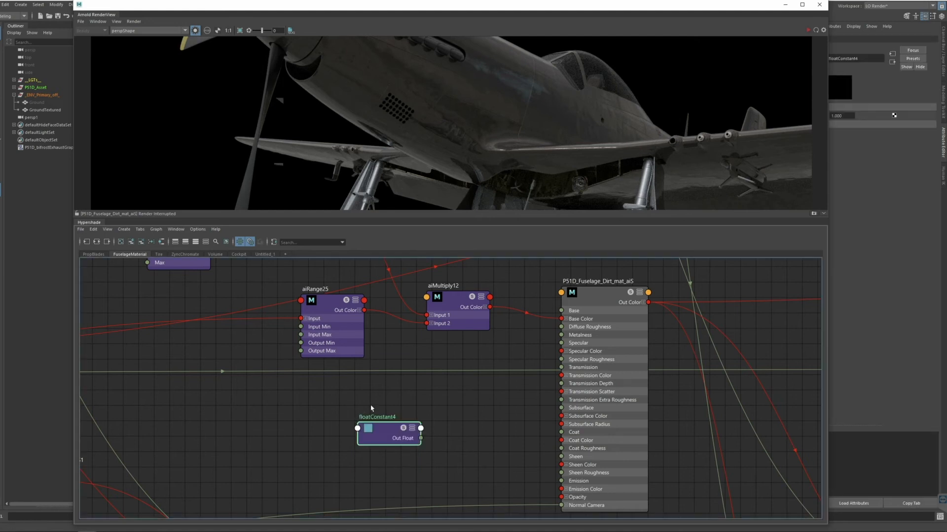
pyautogui.moveTo(379, 431); pyautogui.dragTo(395, 430)
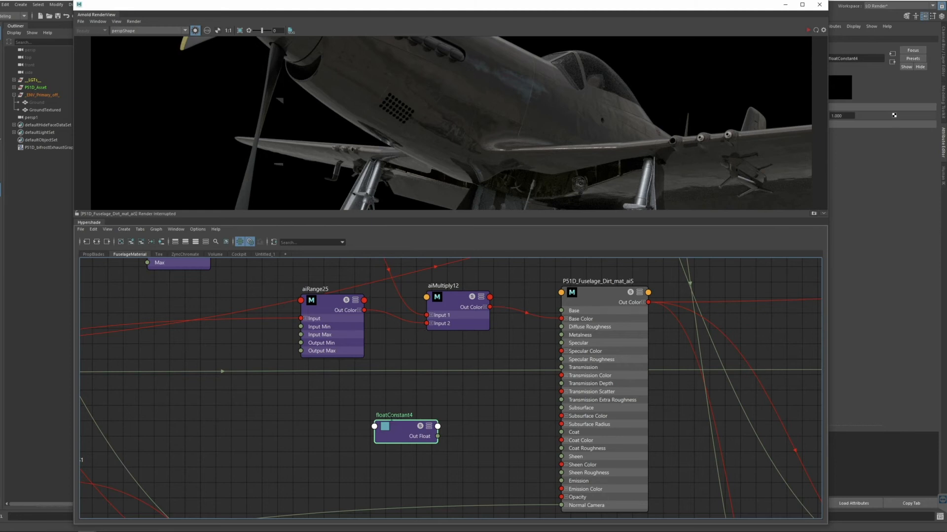
pyautogui.moveTo(397, 427); pyautogui.dragTo(366, 423)
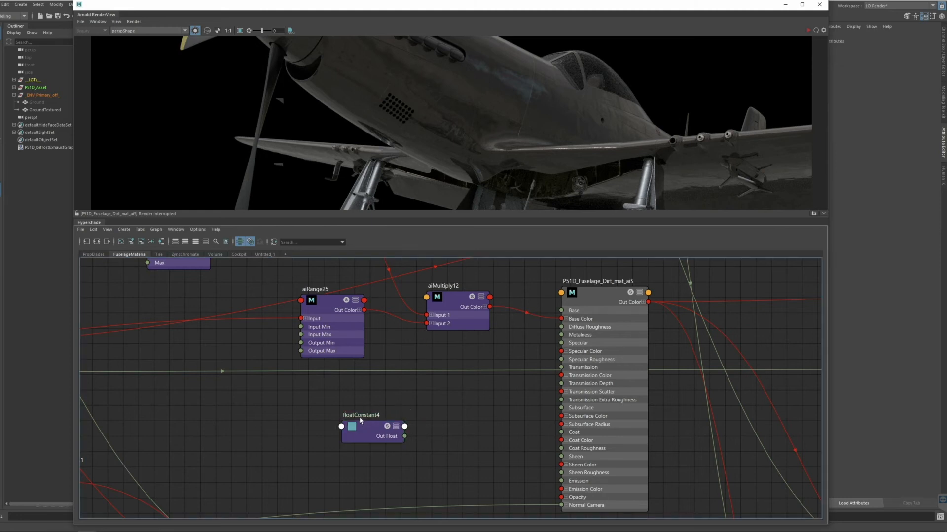
# Rename the new float constant node as DirtBright_fromRig and place it just below aiRange25
pyautogui.click(366, 422)
pyautogui.doubleClick(363, 415)
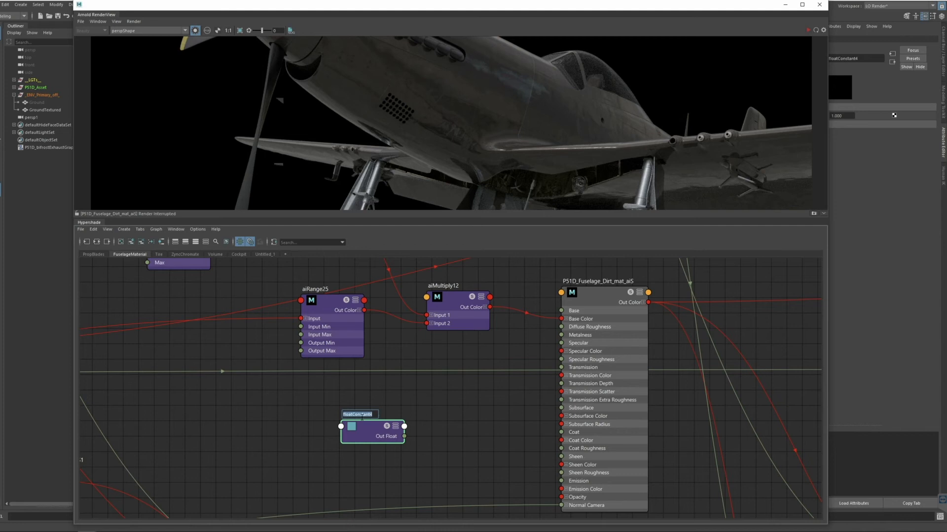
pyautogui.write('Dark')
pyautogui.press('BackSpace')
pyautogui.write('DirtBright')
pyautogui.write('_fromRig')
pyautogui.press('Return')
pyautogui.moveTo(401, 429); pyautogui.dragTo(416, 387)
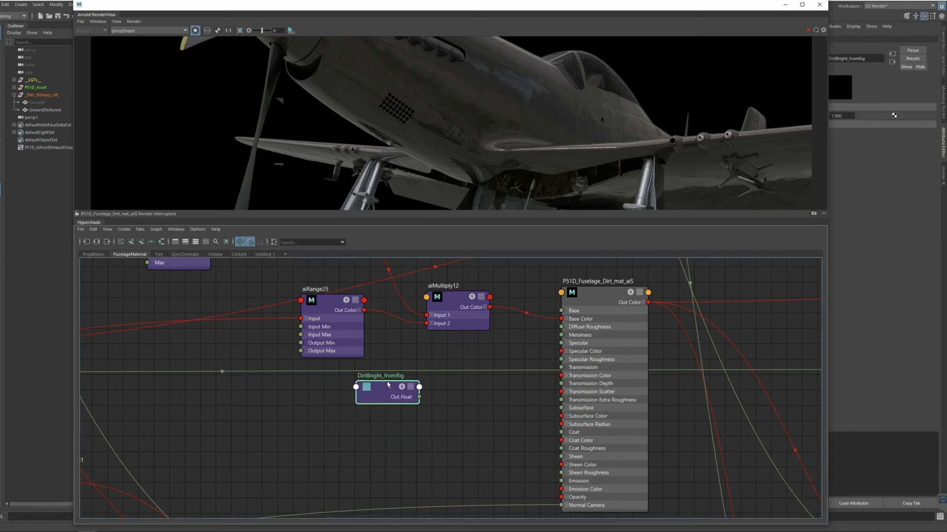
# Create a second floatConstant node, rename it DirtRough_fromRig and align it below DirtBright_fromRig
pyautogui.click(382, 438)
pyautogui.press('Tab')
pyautogui.write('constant')
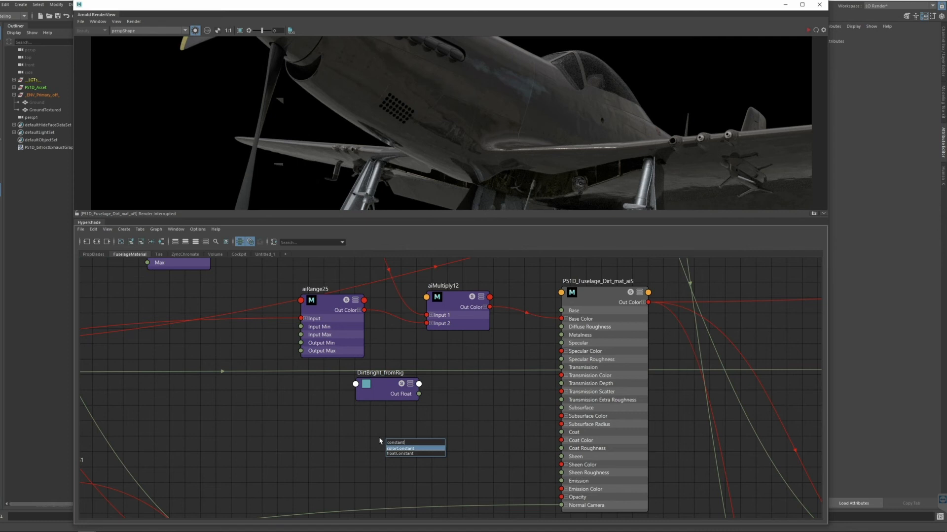
pyautogui.press('Down')
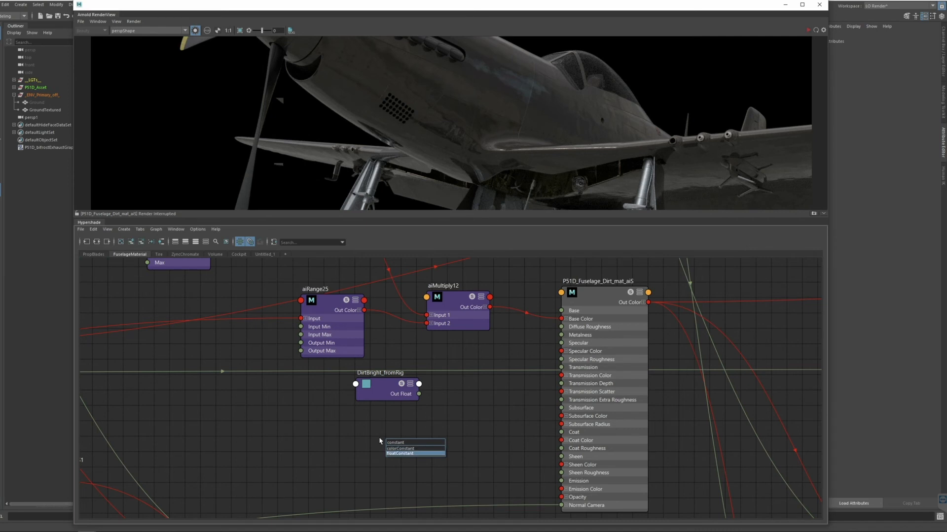
pyautogui.press('Return')
pyautogui.doubleClick(405, 434)
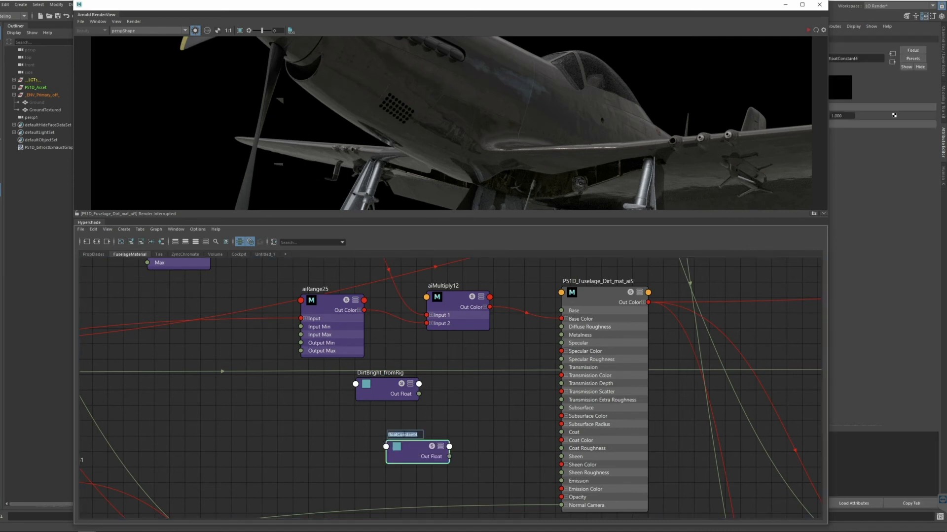
pyautogui.write('Di')
pyautogui.write('rtRough')
pyautogui.write('_fromRig')
pyautogui.press('Return')
pyautogui.moveTo(427, 447); pyautogui.dragTo(400, 442)
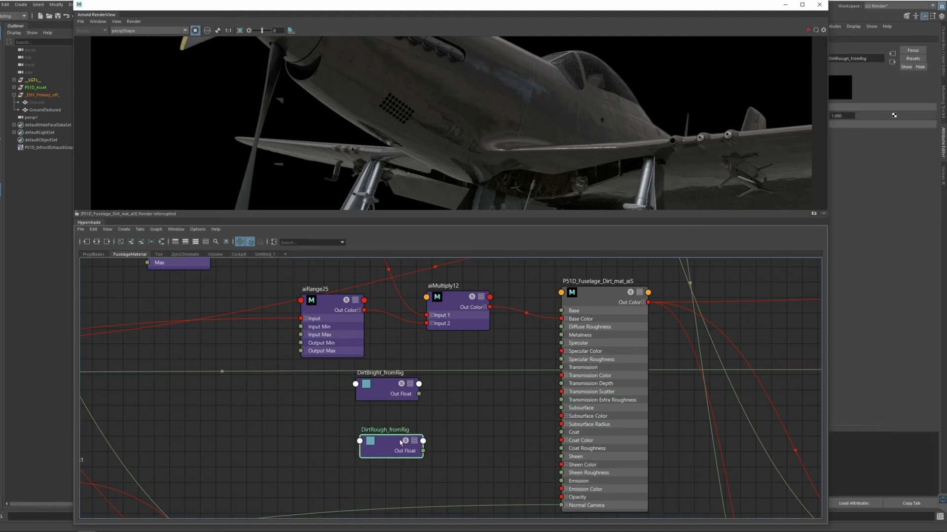
# Connect the DirtBright_fromRig output to the dirt material's Base and the DirtRough_fromRig output to its Specular Roughness
pyautogui.moveTo(718, 7); pyautogui.dragTo(692, 18)
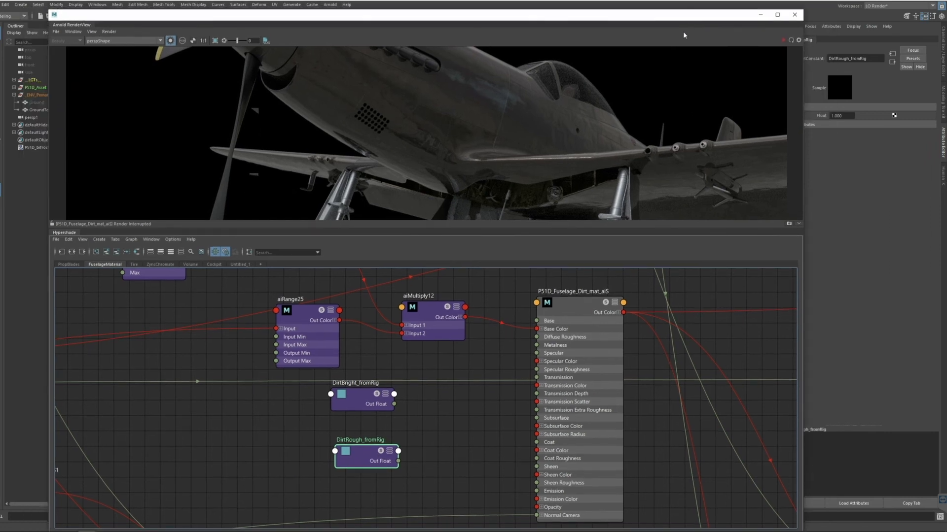
pyautogui.moveTo(395, 404); pyautogui.dragTo(539, 323)
pyautogui.moveTo(398, 461); pyautogui.dragTo(542, 370)
pyautogui.click(572, 308)
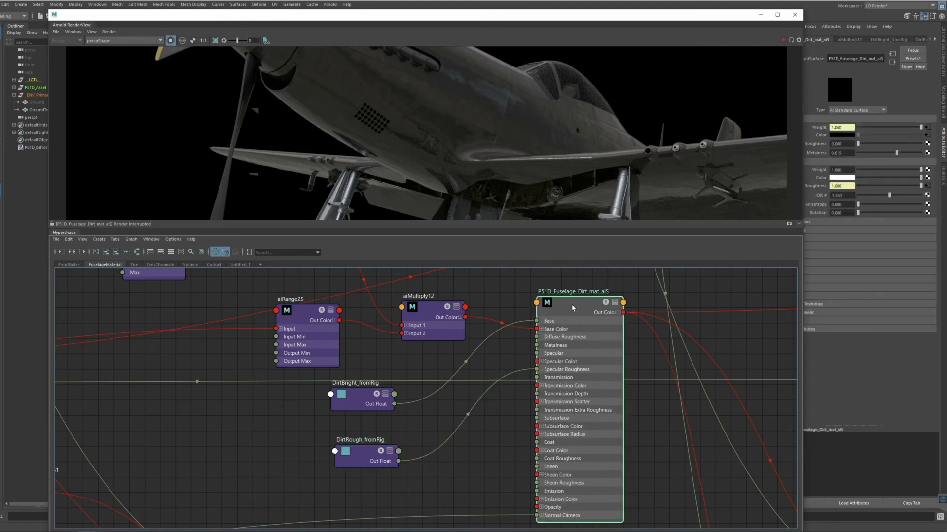
# Run the live render to preview both rig constants and the dirt material, and stop it again
pyautogui.click(783, 40)
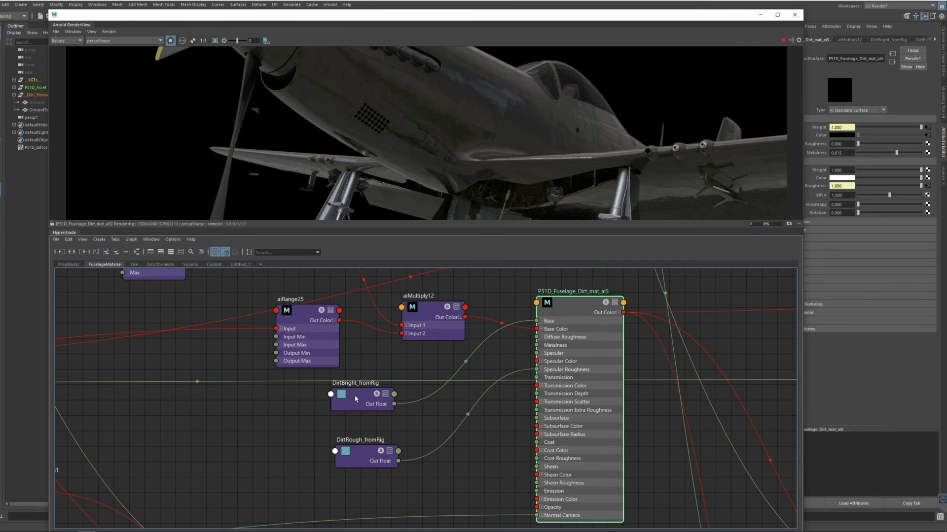
pyautogui.click(379, 387)
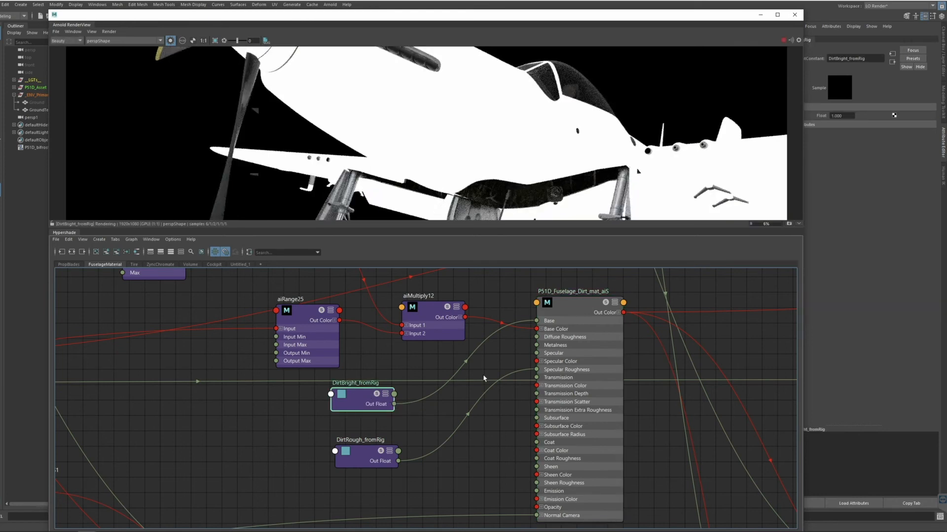
pyautogui.click(388, 437)
pyautogui.click(567, 312)
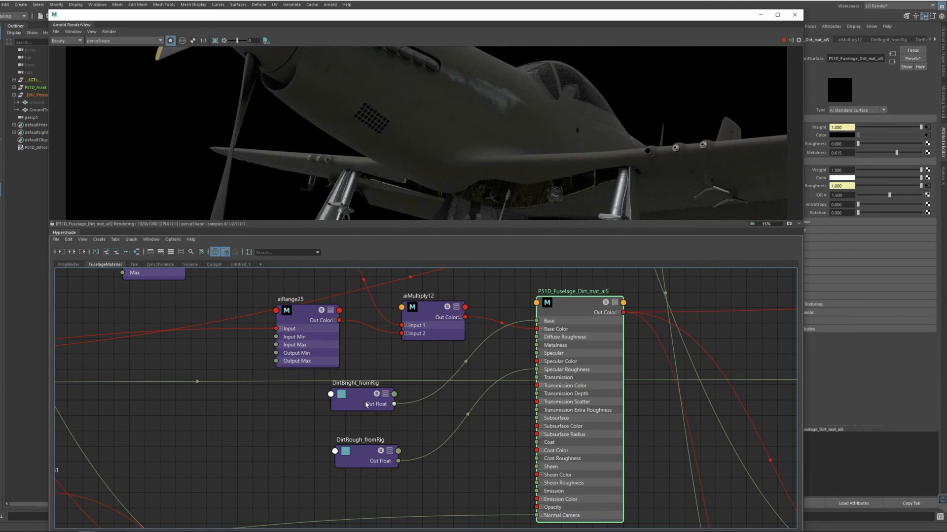
pyautogui.click(783, 40)
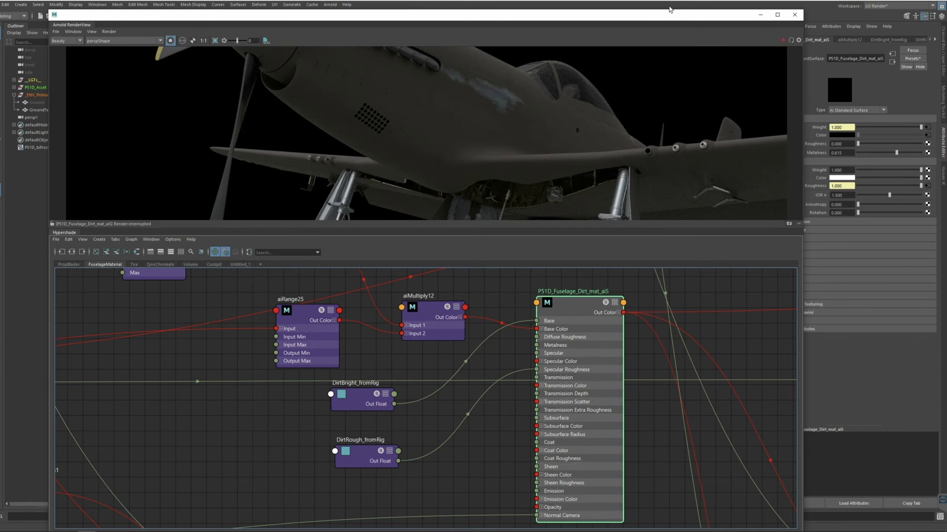
# Move the render window down to uncover the viewport, select the SHA shader control and show its transform's extra attributes
pyautogui.moveTo(668, 15); pyautogui.dragTo(668, 425)
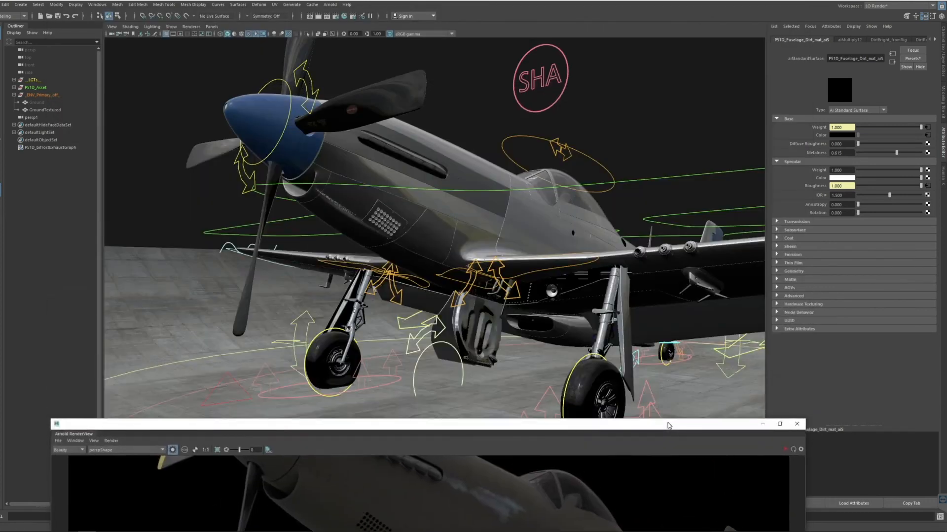
pyautogui.click(502, 69)
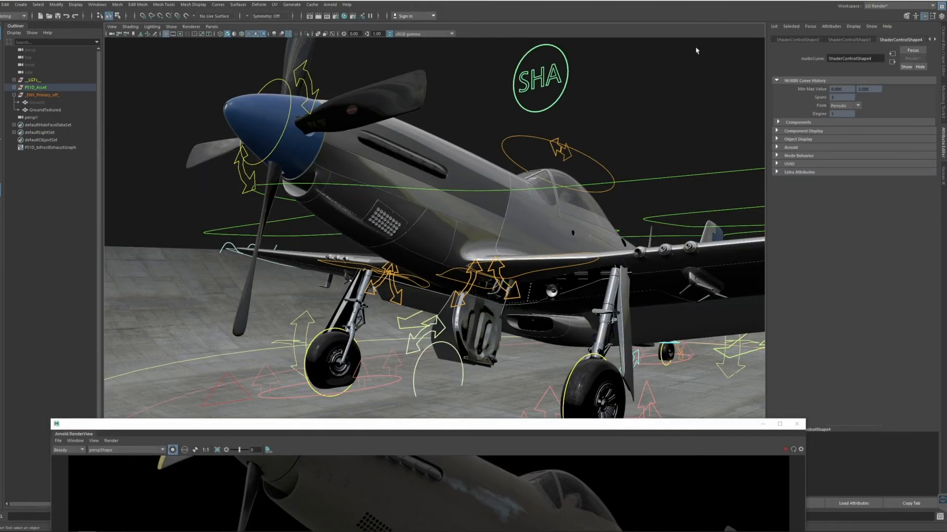
pyautogui.click(929, 39)
pyautogui.click(929, 39)
pyautogui.click(929, 39)
pyautogui.click(785, 40)
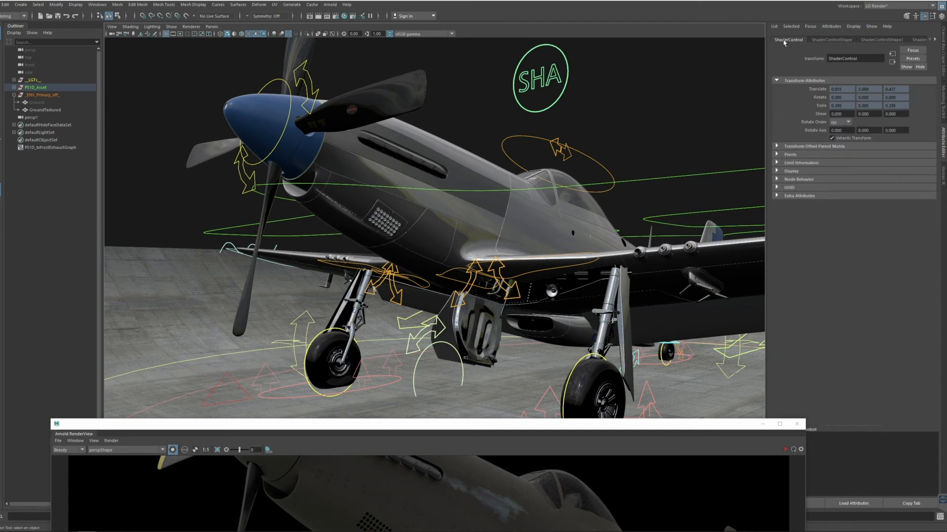
pyautogui.click(799, 196)
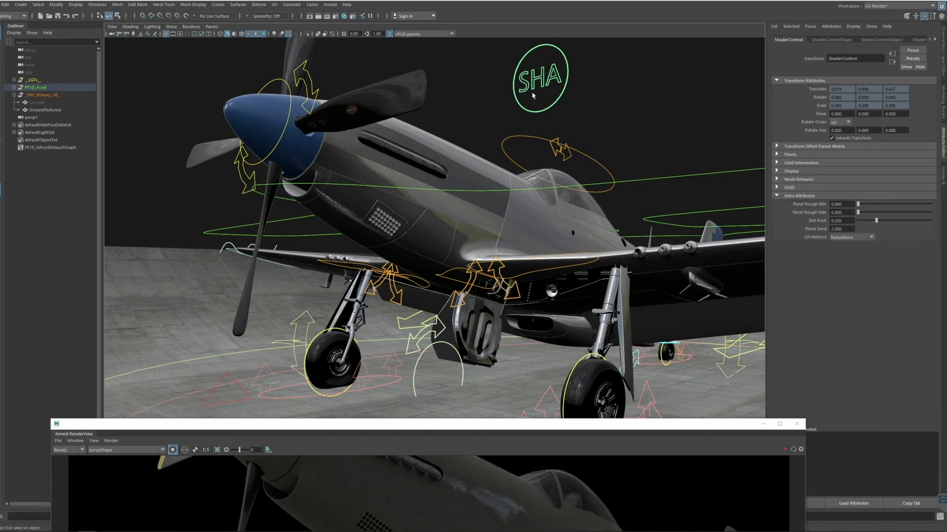
# Add a float attribute DirtBright to ShaderControl with minimum 0, maximum 1 and default 0.8
pyautogui.click(831, 27)
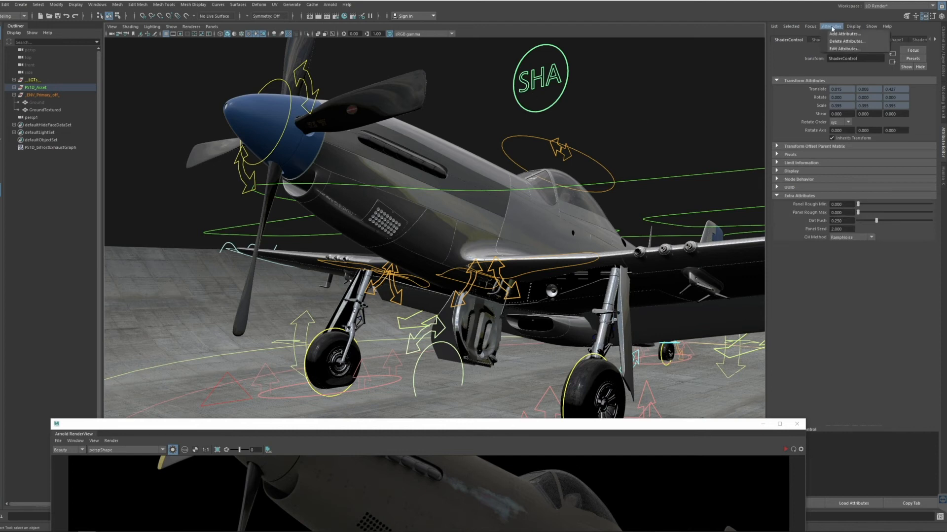
pyautogui.click(844, 33)
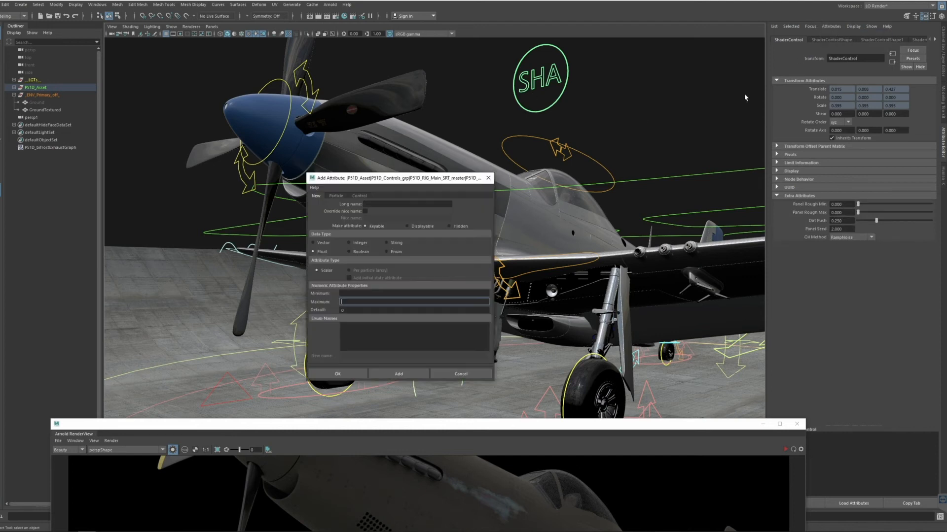
pyautogui.click(381, 202)
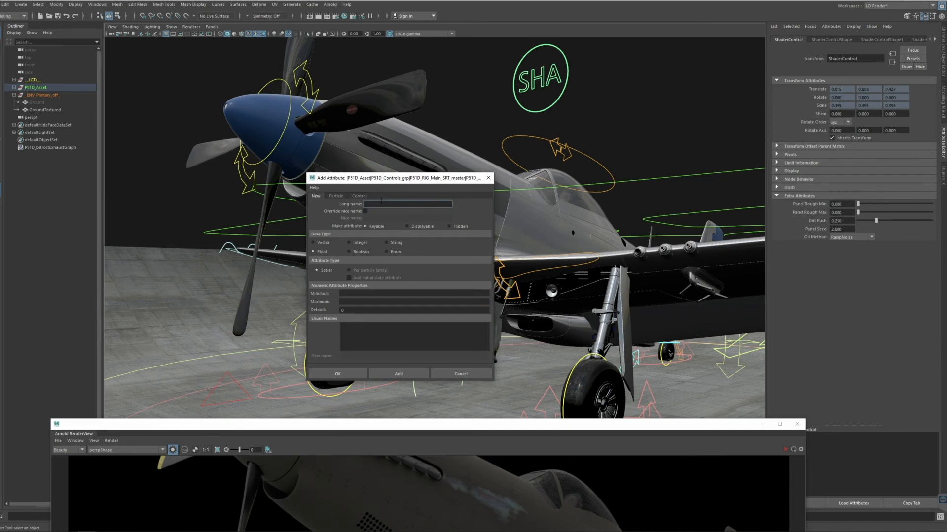
pyautogui.write('DirtB')
pyautogui.write('right')
pyautogui.click(355, 294)
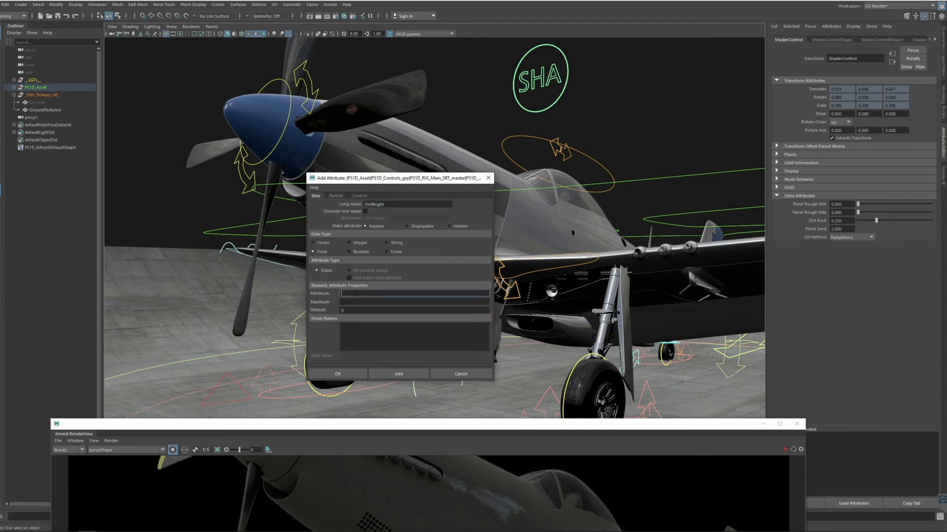
pyautogui.write('0')
pyautogui.click(364, 302)
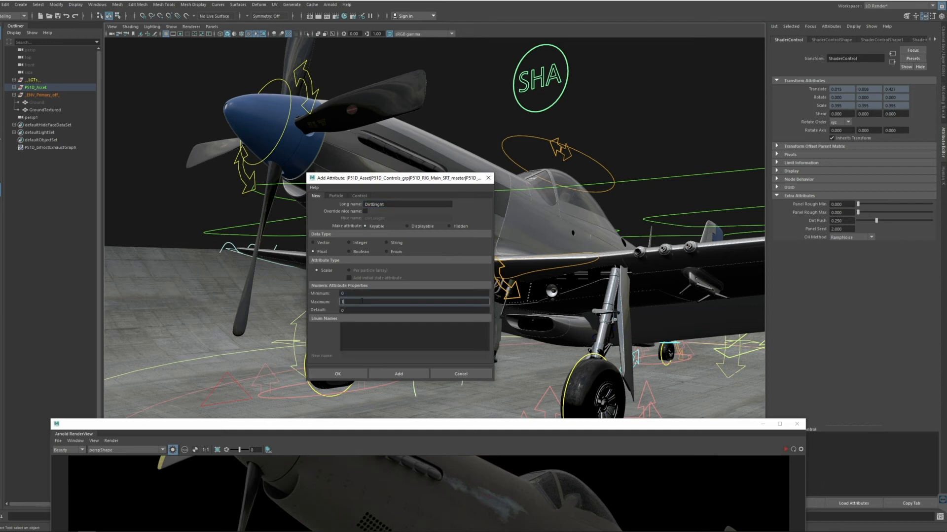
pyautogui.click(351, 309)
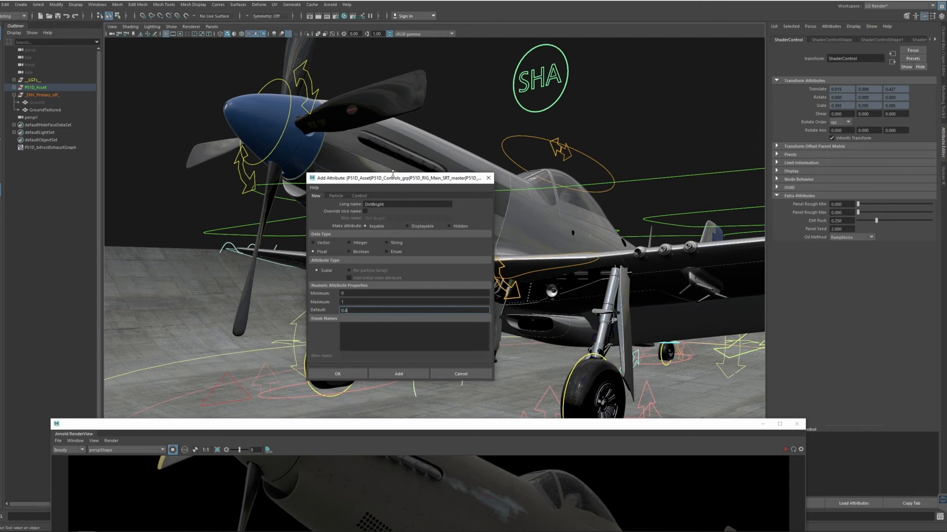
pyautogui.moveTo(403, 181); pyautogui.dragTo(593, 140)
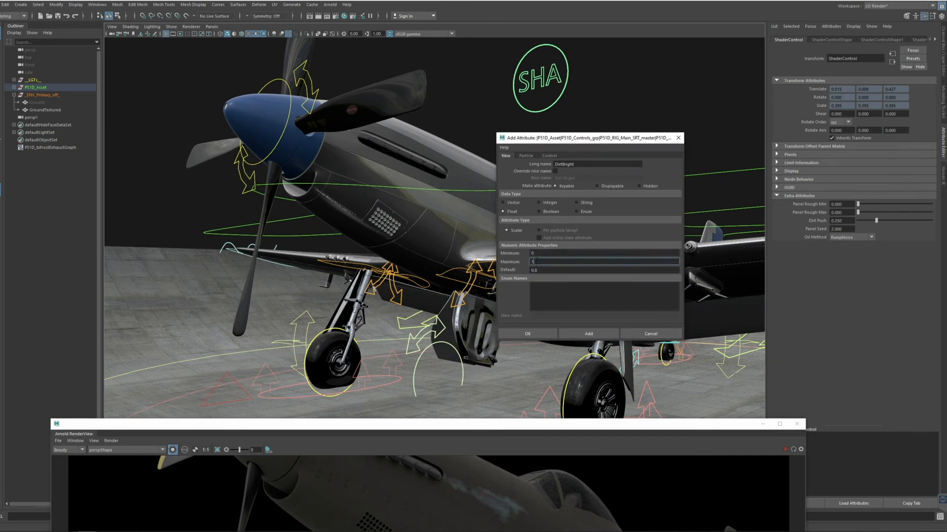
pyautogui.click(588, 334)
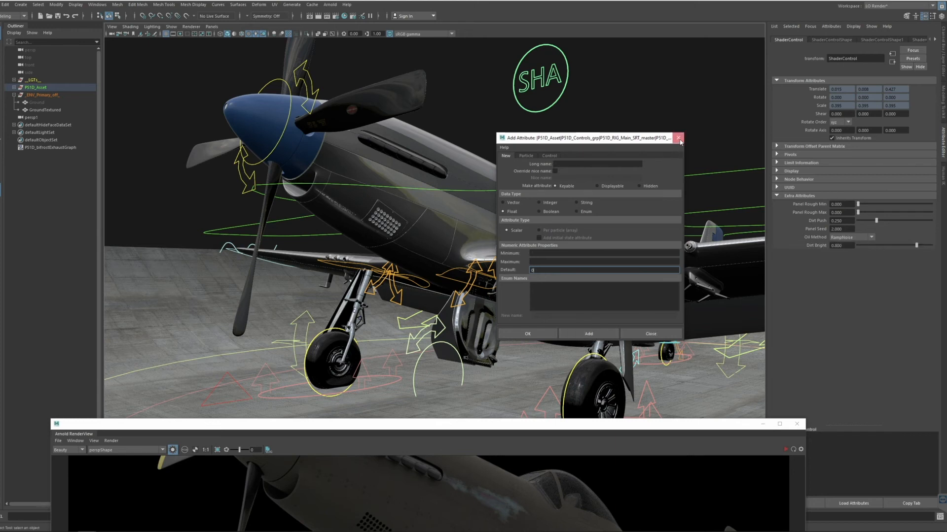
pyautogui.click(678, 137)
# Add a float attribute DirtRough to ShaderControl with minimum 0, maximum 1 and default 0.061
pyautogui.click(830, 26)
pyautogui.click(836, 35)
pyautogui.click(509, 170)
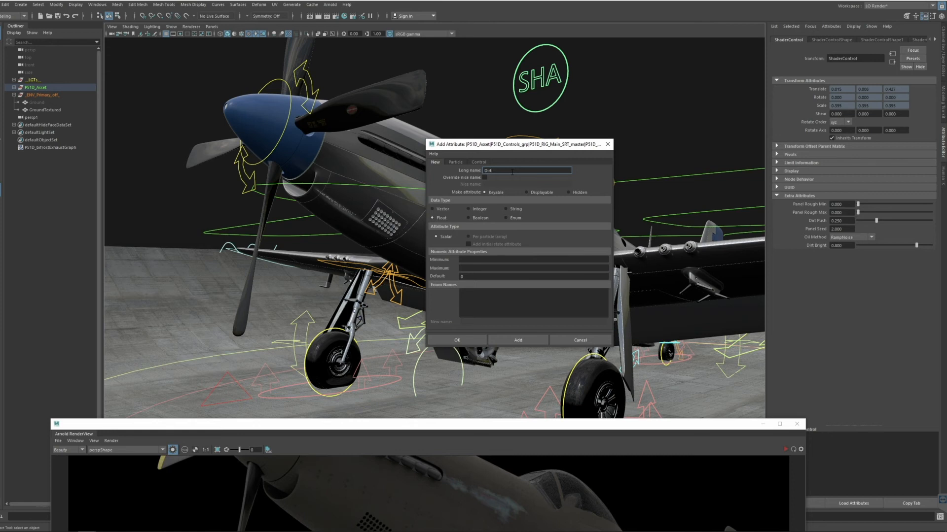
pyautogui.write('DirtRough')
pyautogui.click(484, 259)
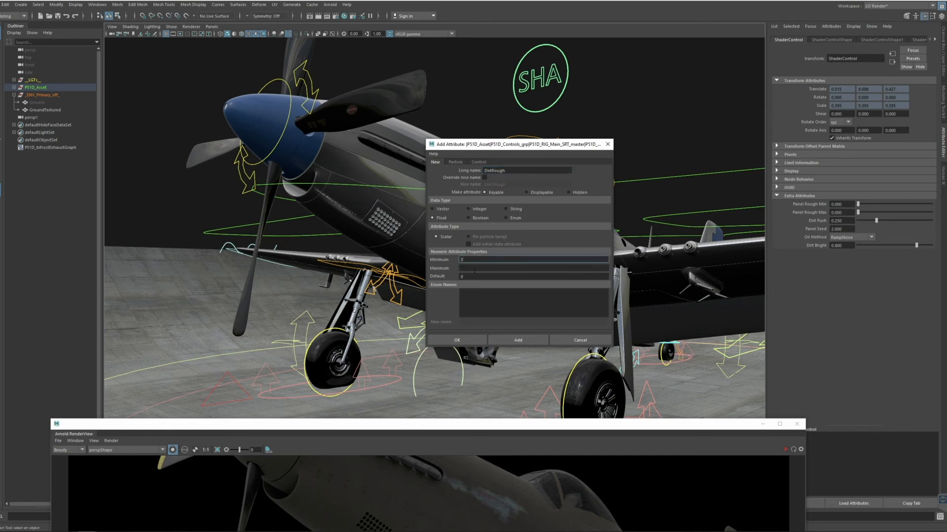
pyautogui.click(474, 270)
pyautogui.click(472, 276)
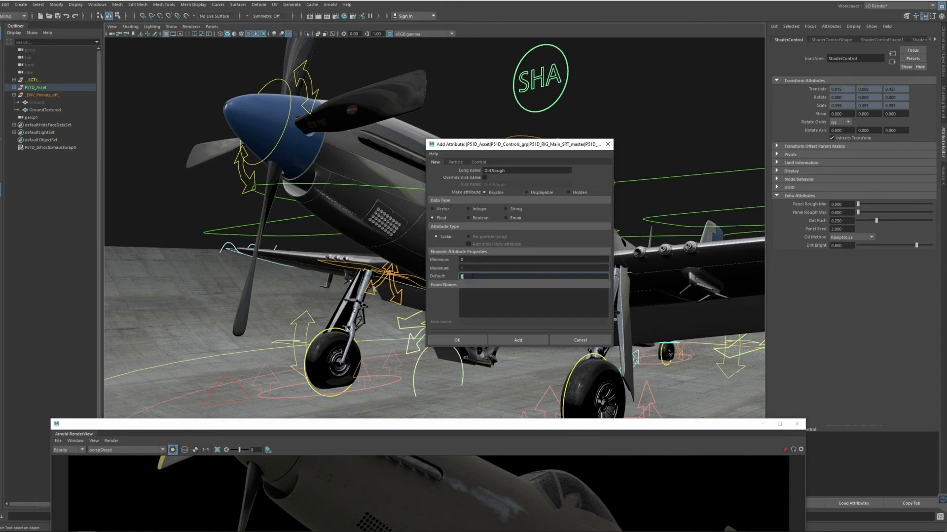
pyautogui.write('0.061')
pyautogui.click(518, 340)
pyautogui.click(607, 145)
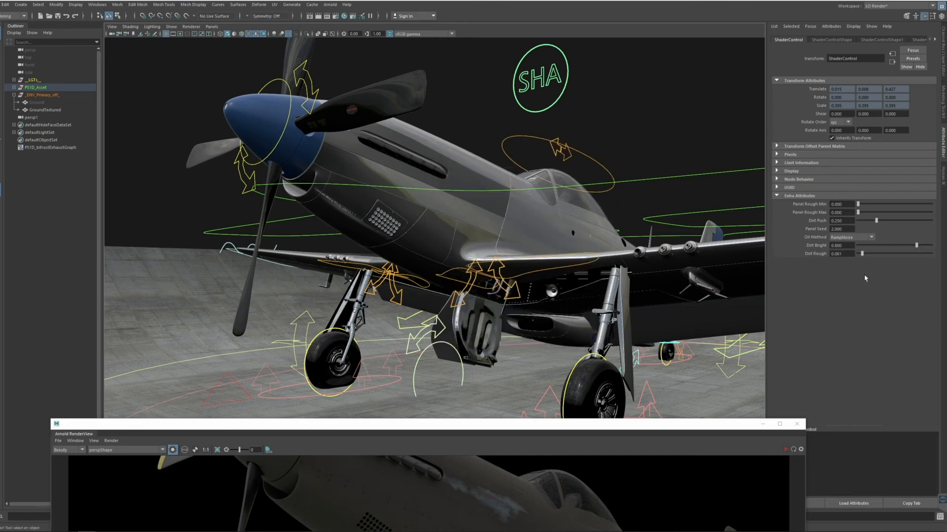
# Reselect the SHA shader control and show its keyable channels
pyautogui.click(510, 75)
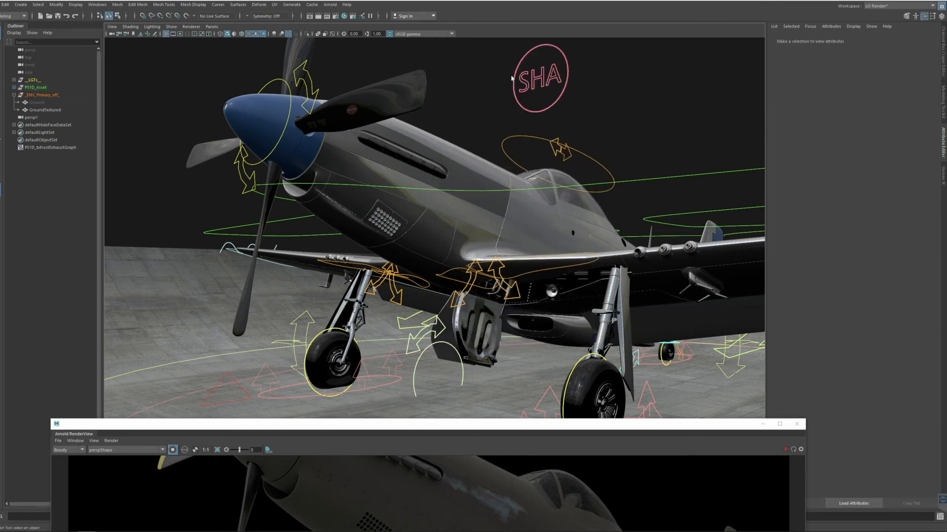
pyautogui.click(514, 74)
pyautogui.click(941, 16)
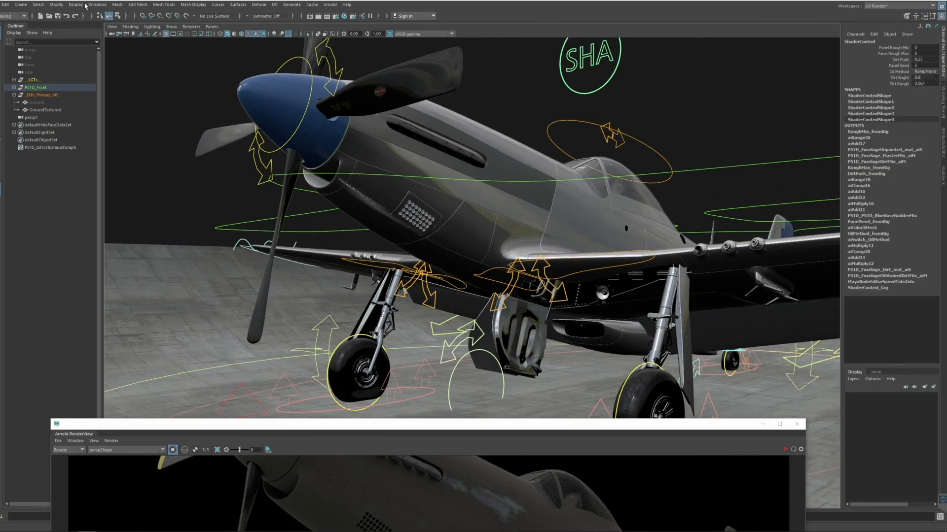
# Open the Node Editor on the ShaderControlTab graph, move it aside and shift the ShaderControl node away from the fromRig nodes
pyautogui.click(107, 4)
pyautogui.click(126, 104)
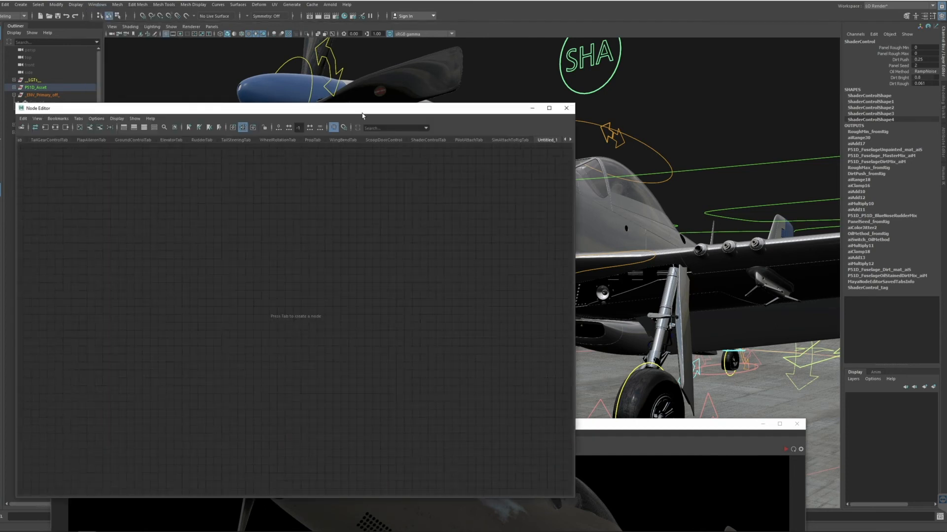
pyautogui.moveTo(337, 111); pyautogui.dragTo(471, 94)
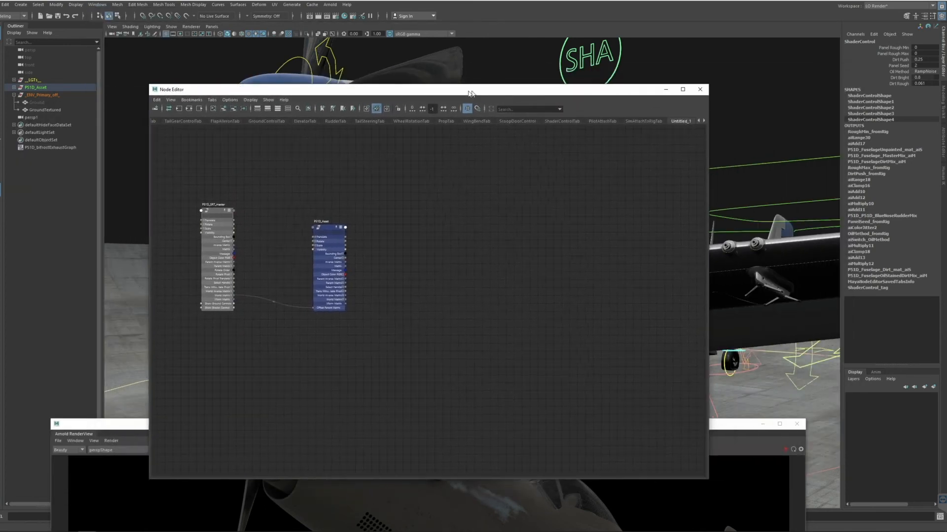
pyautogui.click(567, 123)
pyautogui.moveTo(545, 90); pyautogui.dragTo(380, 9)
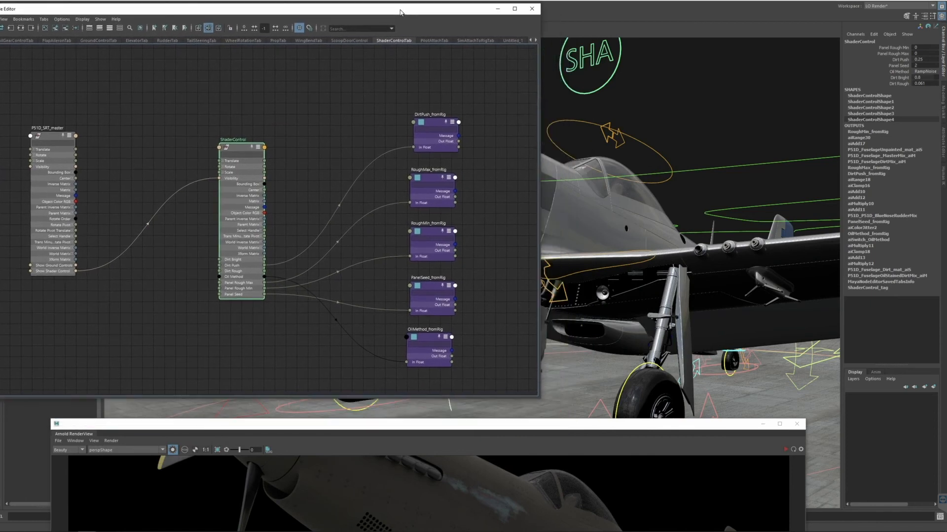
pyautogui.moveTo(215, 139); pyautogui.dragTo(194, 120)
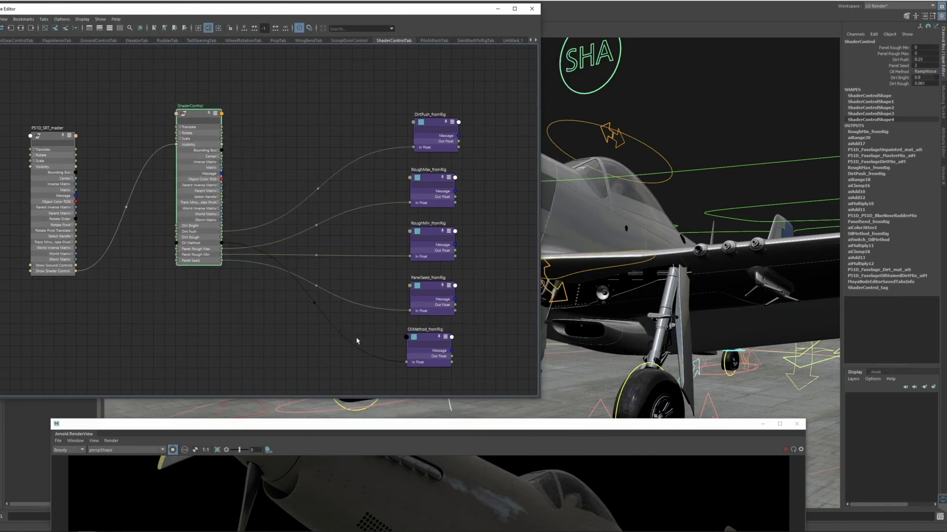
# Bring the shading network window beside the Node Editor and reposition the DirtBright_fromRig and DirtRough_fromRig nodes farther from the dirt material
pyautogui.moveTo(468, 427); pyautogui.dragTo(744, 34)
pyautogui.moveTo(637, 417); pyautogui.dragTo(657, 416)
pyautogui.moveTo(641, 477); pyautogui.dragTo(659, 478)
pyautogui.moveTo(651, 421); pyautogui.dragTo(622, 435)
pyautogui.moveTo(657, 482); pyautogui.dragTo(603, 496)
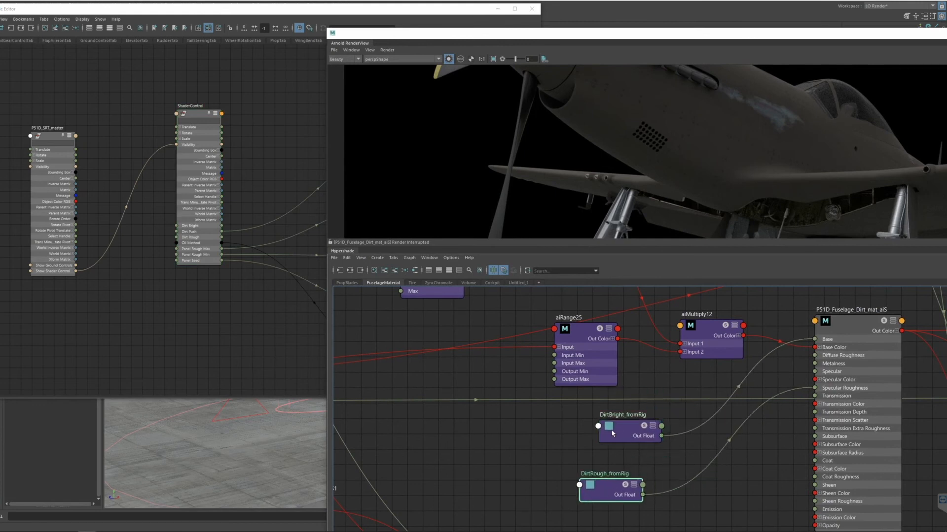
# Align DirtBright_fromRig with DirtRough_fromRig in the shading network and add both nodes to the Node Editor's ShaderControlTab graph
pyautogui.moveTo(619, 433); pyautogui.dragTo(608, 439)
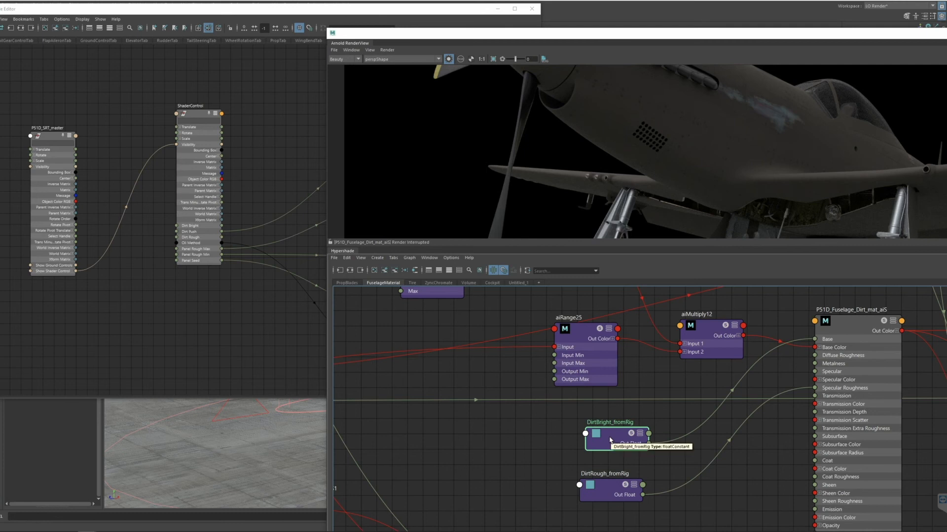
pyautogui.moveTo(610, 440); pyautogui.dragTo(599, 440)
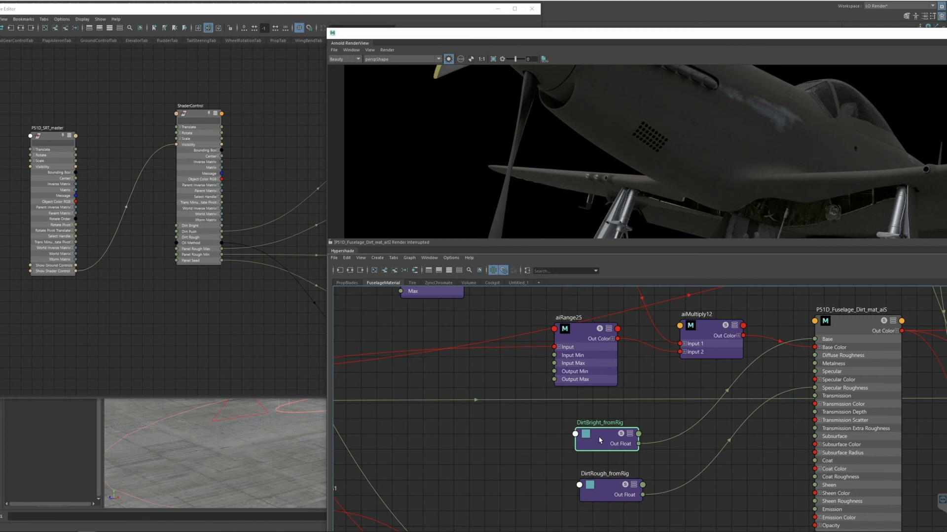
pyautogui.moveTo(517, 40); pyautogui.dragTo(713, 35)
pyautogui.moveTo(844, 517); pyautogui.dragTo(849, 514)
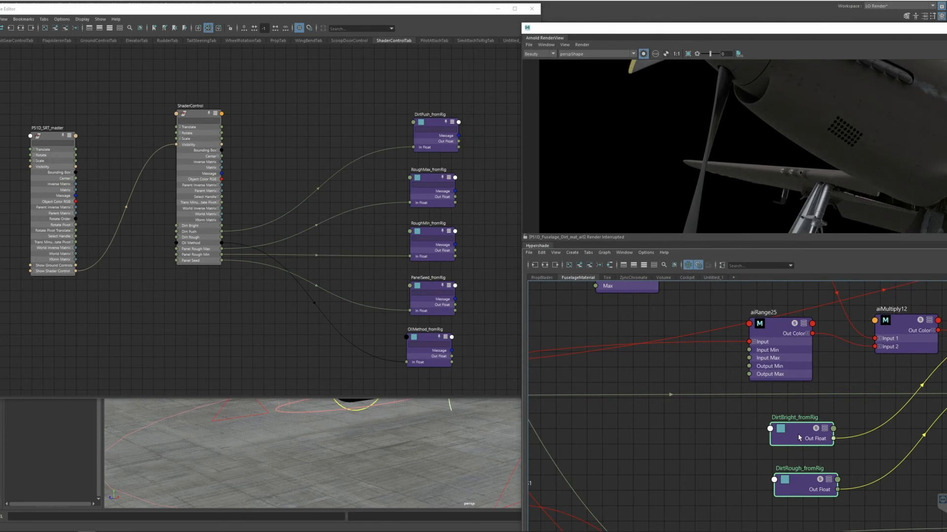
pyautogui.moveTo(732, 424); pyautogui.dragTo(262, 337, button='middle')
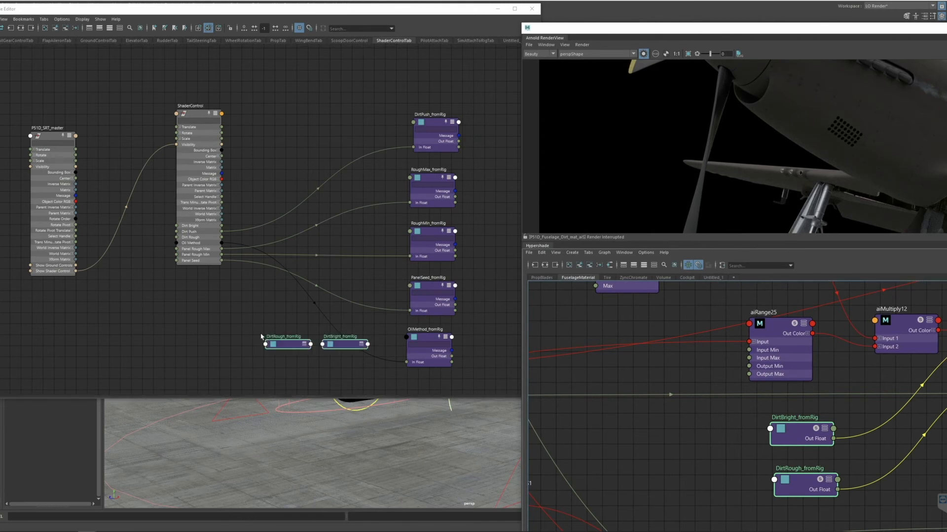
pyautogui.moveTo(350, 350); pyautogui.dragTo(305, 341)
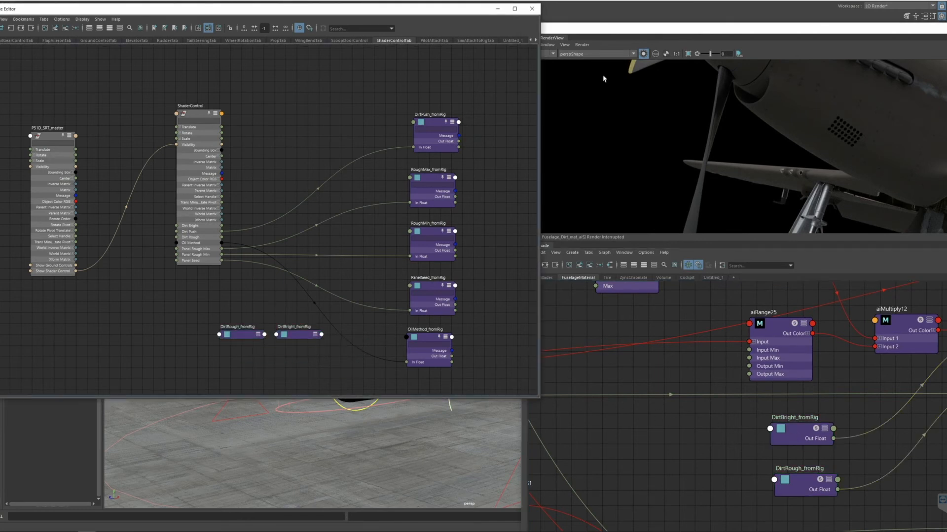
# Detach the Arnold RenderView from the Hypershade, close the Hypershade and move the render window below the Node Editor
pyautogui.moveTo(767, 25); pyautogui.dragTo(383, 9)
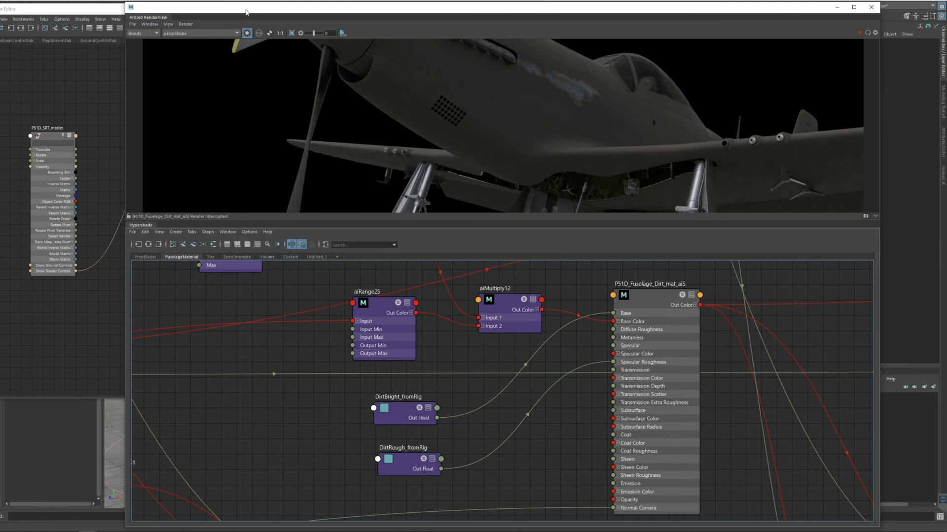
pyautogui.moveTo(247, 12); pyautogui.dragTo(223, 32)
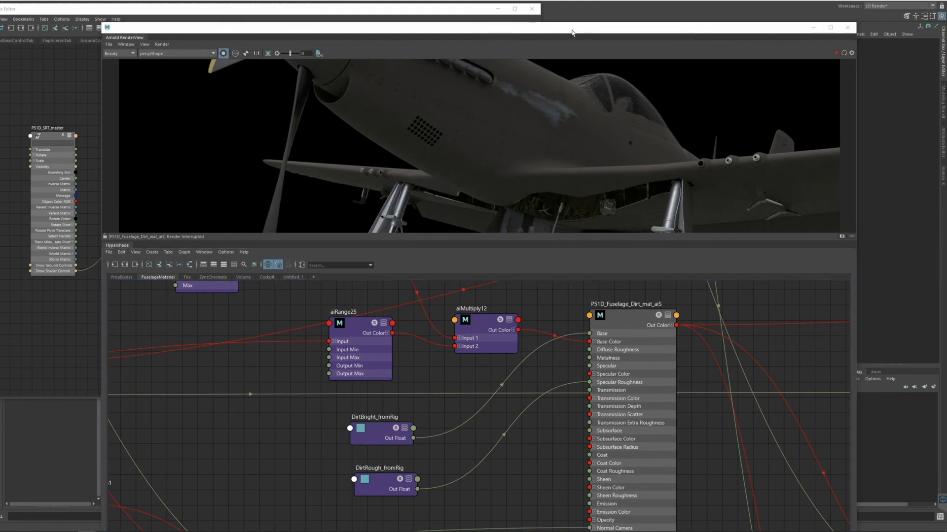
pyautogui.moveTo(132, 38)
pyautogui.mouseDown()
pyautogui.moveTo(246, 155)
pyautogui.moveTo(250, 184)
pyautogui.mouseUp()
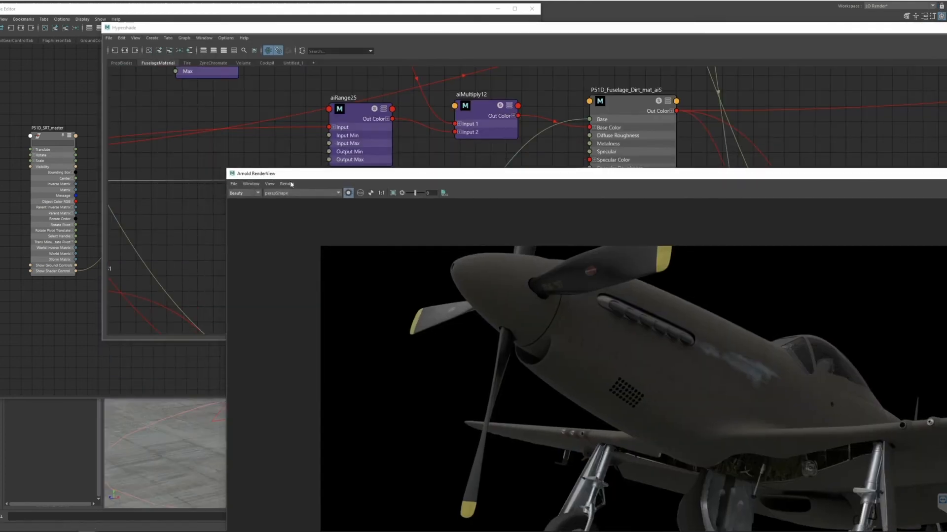
pyautogui.moveTo(486, 30); pyautogui.dragTo(377, 70)
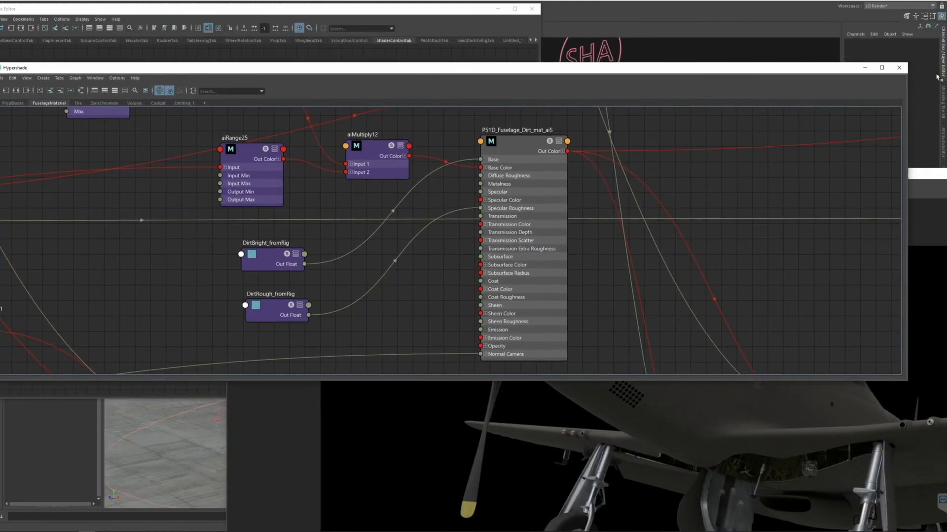
pyautogui.click(898, 68)
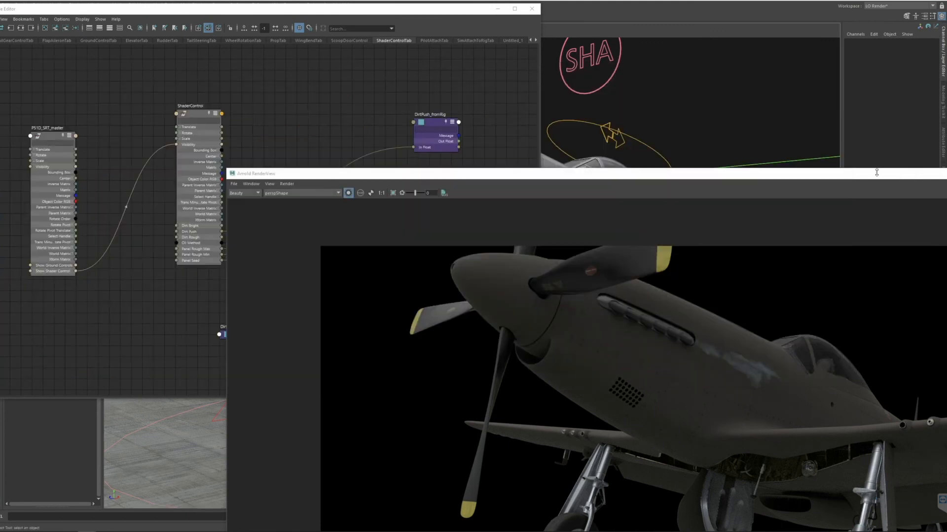
pyautogui.moveTo(875, 170); pyautogui.dragTo(707, 428)
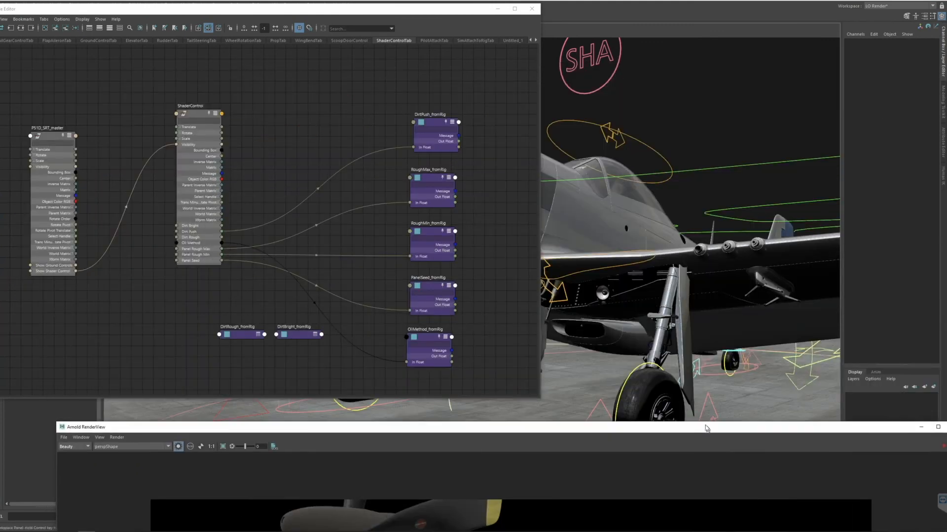
# Expand the DirtBright_fromRig and DirtRough_fromRig nodes to show their ports and move both beyond the other fromRig nodes
pyautogui.click(314, 335)
pyautogui.moveTo(316, 337); pyautogui.dragTo(336, 341)
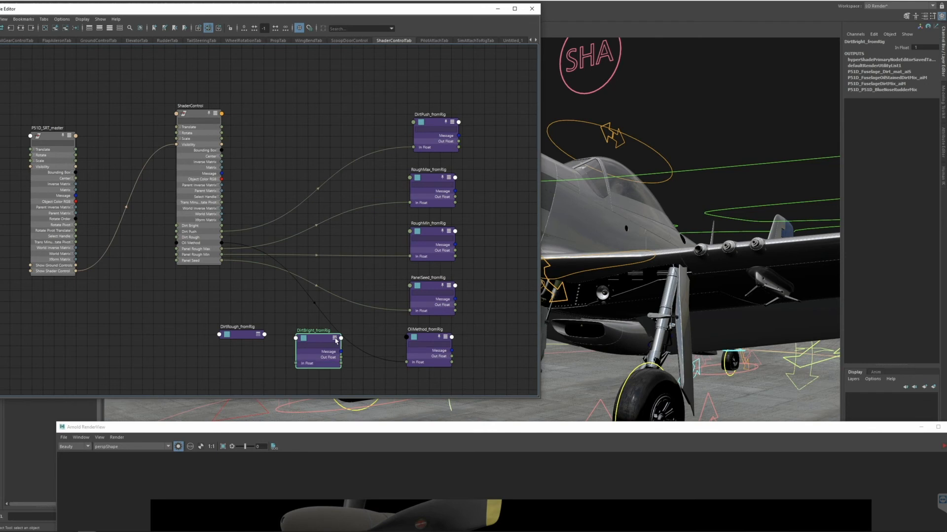
pyautogui.click(258, 335)
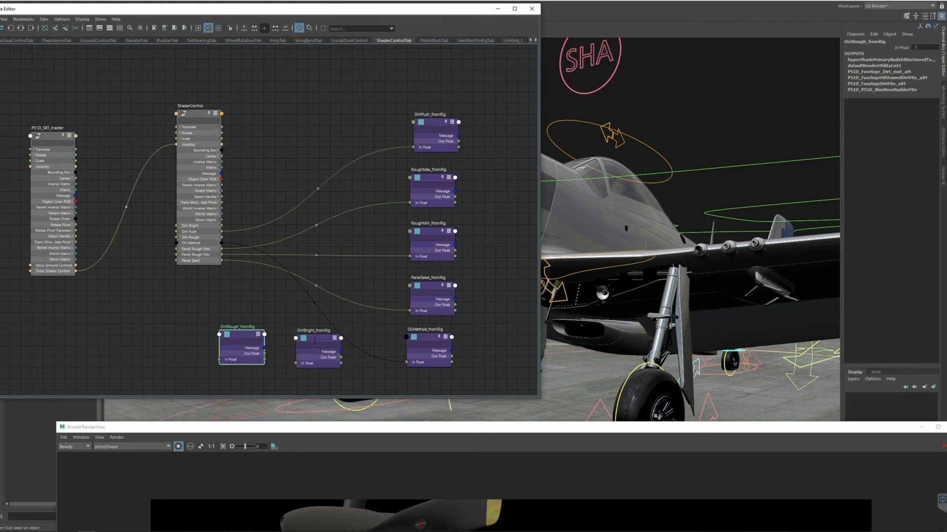
pyautogui.keyDown('shift'); pyautogui.click(317, 340); pyautogui.keyUp('shift')
pyautogui.moveTo(317, 340); pyautogui.dragTo(567, 318)
pyautogui.keyDown('alt'); pyautogui.moveTo(343, 256); pyautogui.dragTo(242, 202, button='middle'); pyautogui.keyUp('alt')
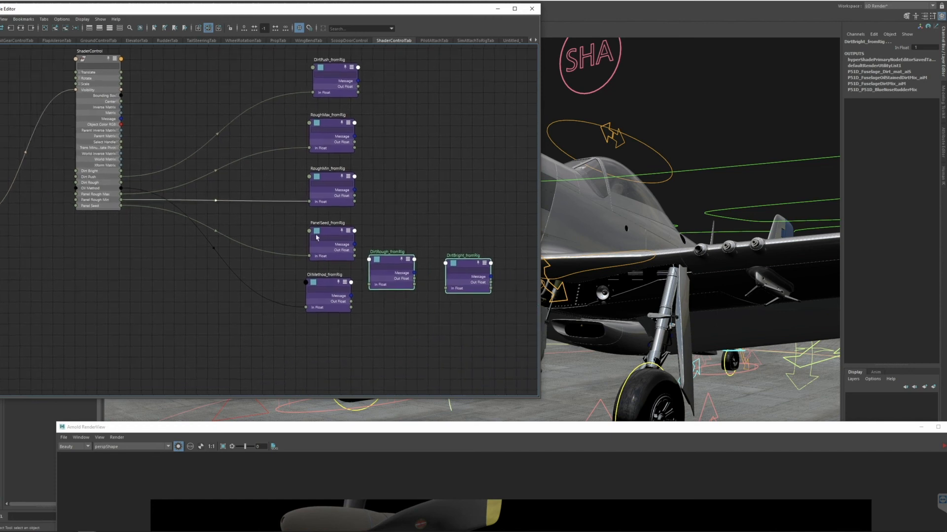
# Stack DirtRough_fromRig and DirtBright_fromRig in the column beneath the OilMethod_fromRig node
pyautogui.click(373, 238)
pyautogui.moveTo(391, 259); pyautogui.dragTo(321, 331)
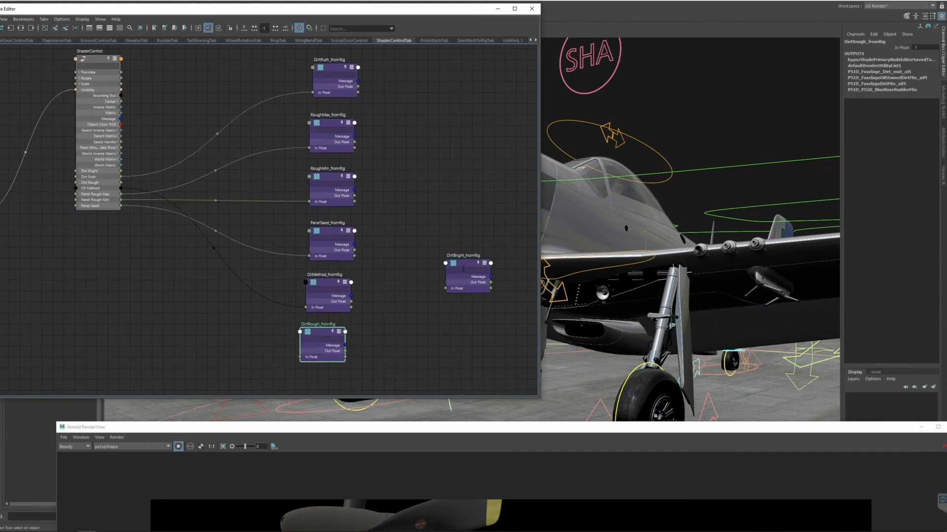
pyautogui.moveTo(469, 271); pyautogui.dragTo(350, 384)
pyautogui.keyDown('alt'); pyautogui.moveTo(350, 384); pyautogui.dragTo(424, 299, button='middle'); pyautogui.keyUp('alt')
pyautogui.moveTo(424, 299); pyautogui.dragTo(406, 312)
pyautogui.moveTo(397, 252); pyautogui.dragTo(415, 252)
pyautogui.keyDown('alt'); pyautogui.moveTo(239, 187); pyautogui.dragTo(246, 209, button='middle'); pyautogui.keyUp('alt')
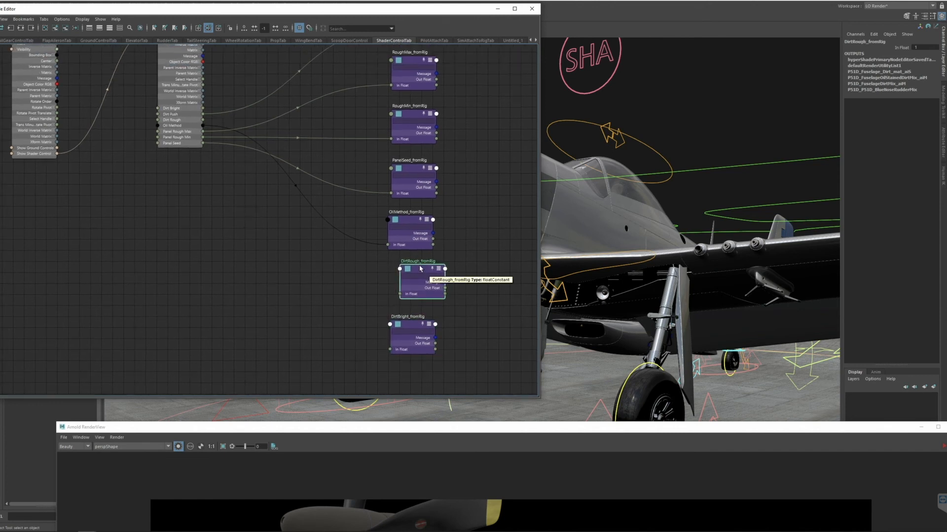
pyautogui.moveTo(422, 274); pyautogui.dragTo(416, 274)
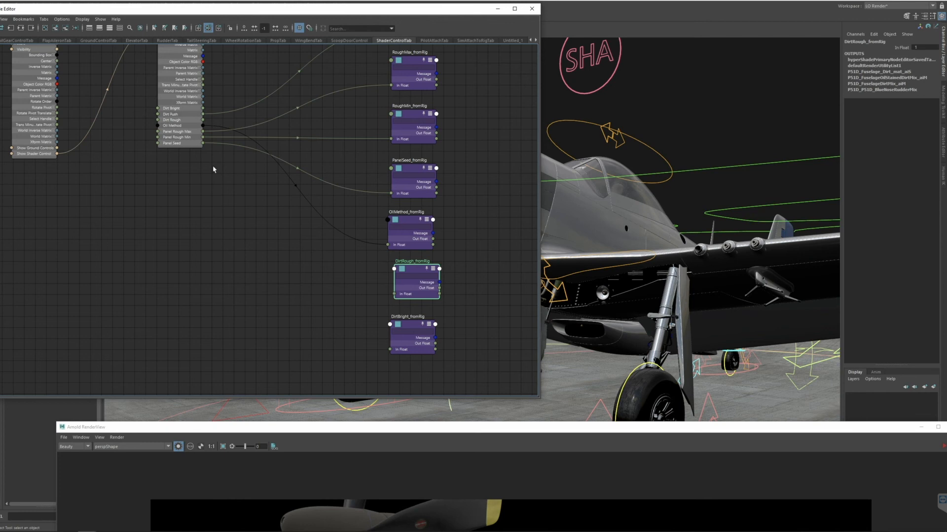
# Connect ShaderControl's Dirt Bright and Dirt Rough outputs to the In Float of DirtBright_fromRig and DirtRough_fromRig, and tidy both nodes
pyautogui.scroll(5, 251, 233)
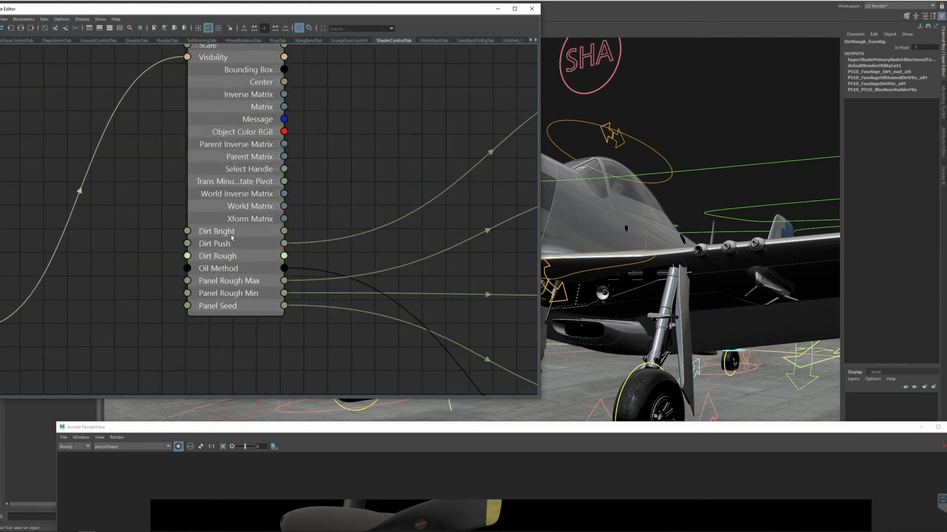
pyautogui.scroll(-5, 400, 268)
pyautogui.moveTo(461, 290); pyautogui.dragTo(310, 191, button='middle')
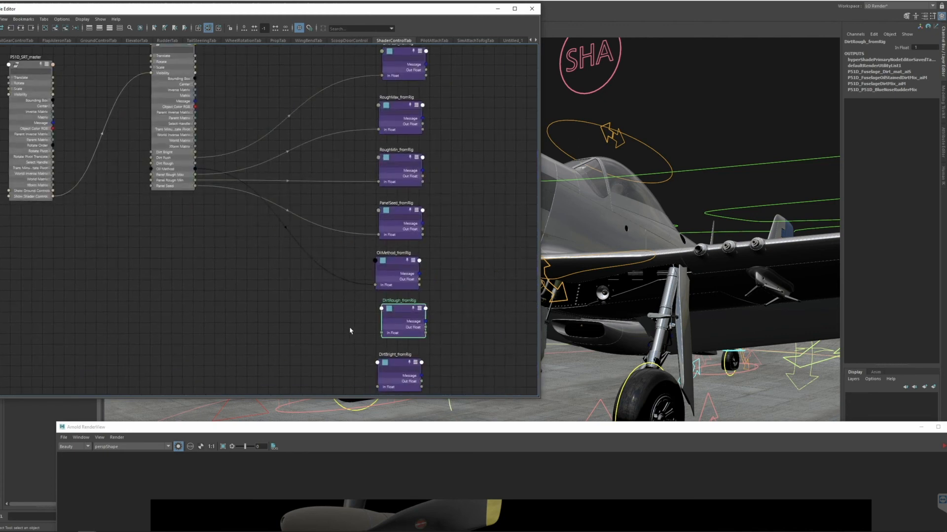
pyautogui.keyDown('shift'); pyautogui.click(399, 363); pyautogui.keyUp('shift')
pyautogui.click(199, 129)
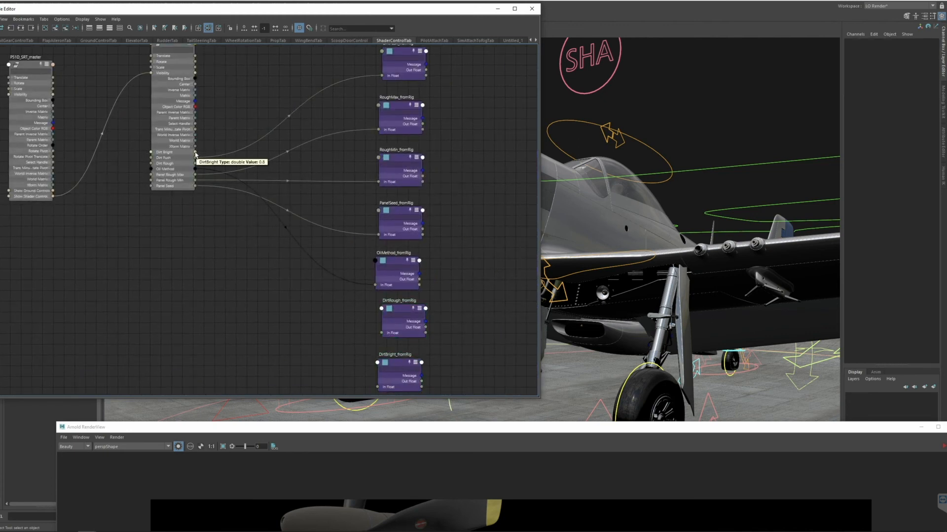
pyautogui.moveTo(195, 154); pyautogui.dragTo(378, 387)
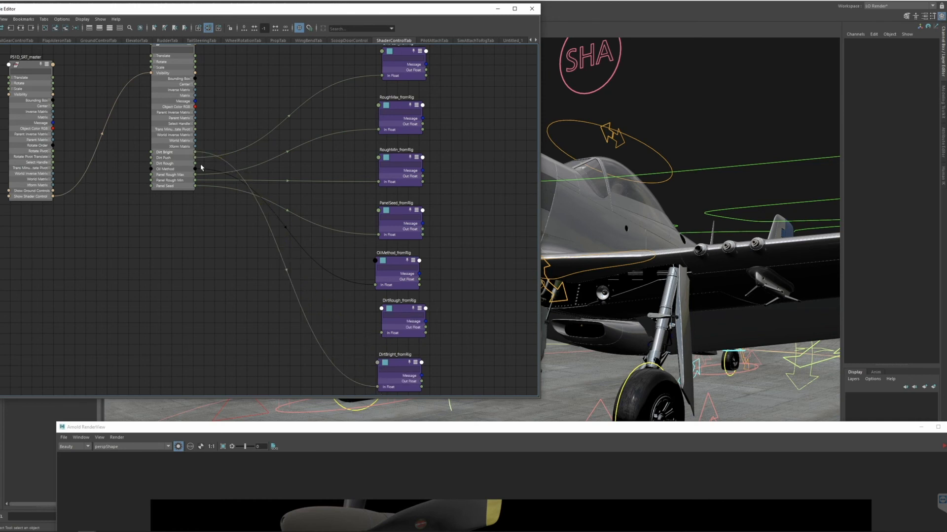
pyautogui.moveTo(195, 163); pyautogui.dragTo(382, 333)
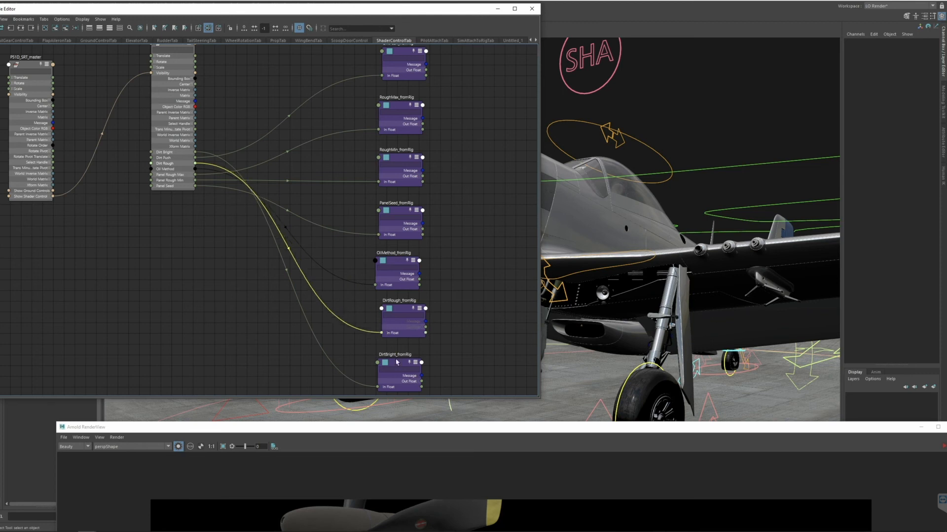
pyautogui.click(420, 349)
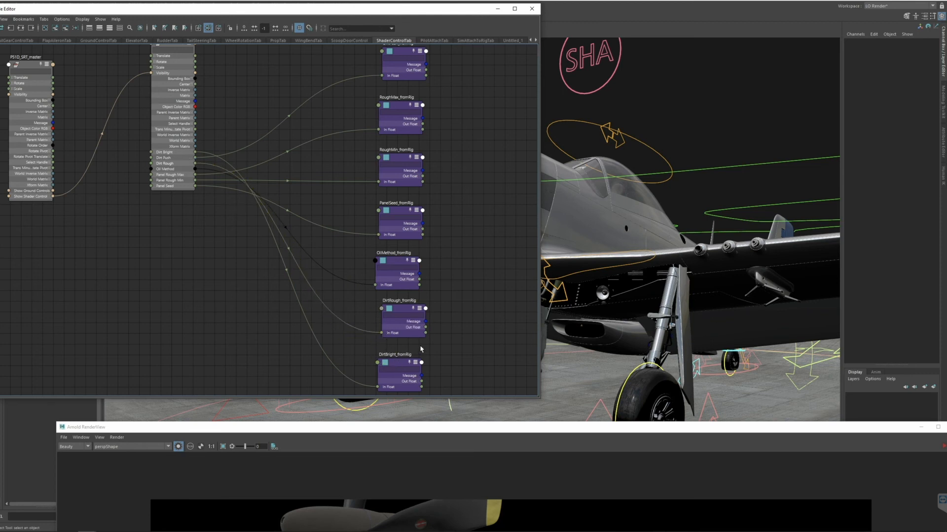
pyautogui.moveTo(401, 309); pyautogui.dragTo(400, 310)
pyautogui.moveTo(398, 362); pyautogui.dragTo(399, 361)
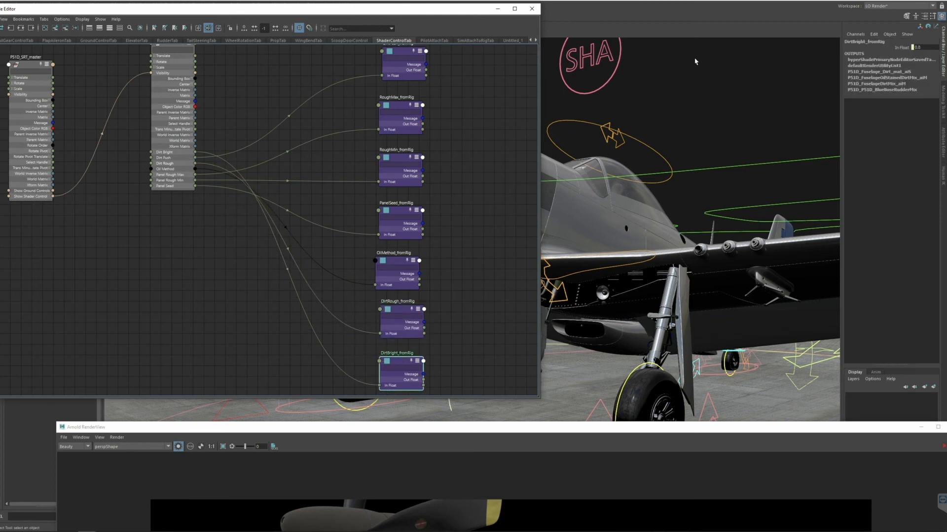
# Bring the Arnold RenderView back into view and turn off Isolate Selected to render the fully shaded aircraft
pyautogui.moveTo(718, 432); pyautogui.dragTo(628, 70)
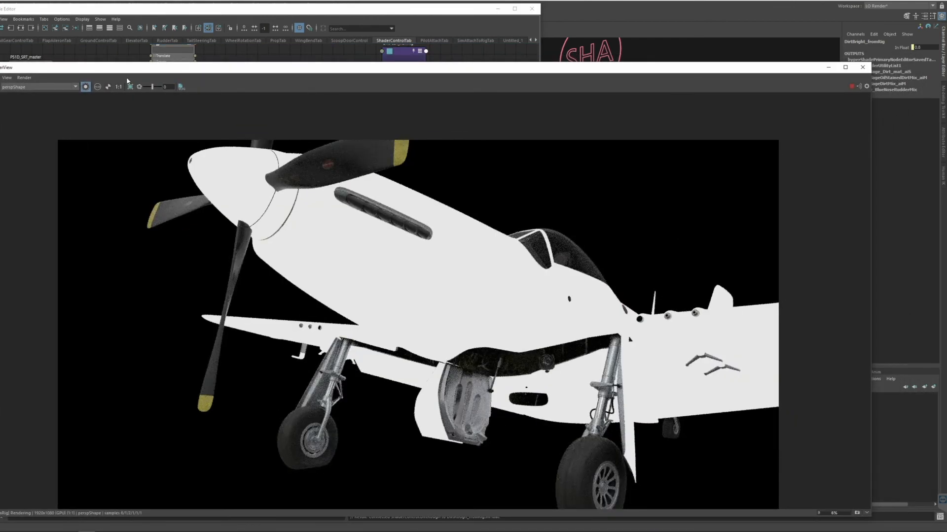
pyautogui.click(86, 87)
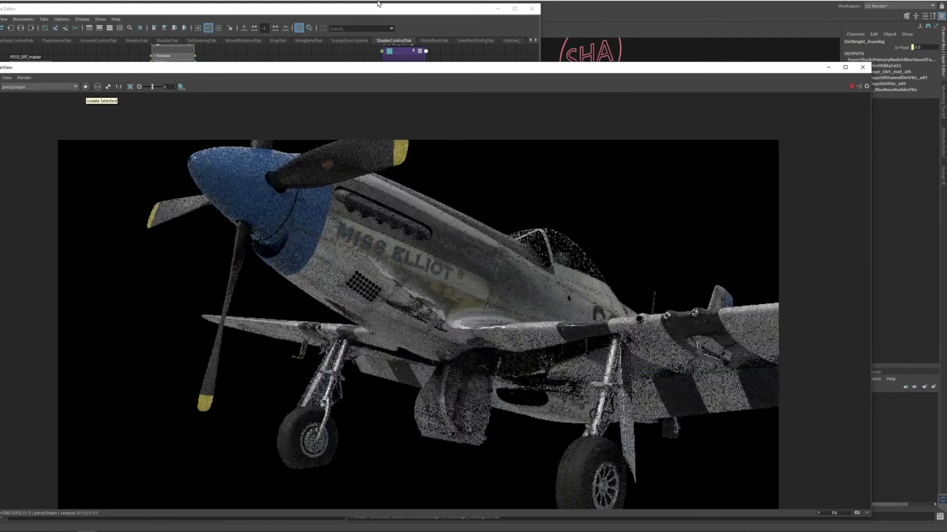
pyautogui.moveTo(515, 66); pyautogui.dragTo(519, 112)
# Close the Node Editor and select the SHA shader control, keeping its channels accessible beside the render
pyautogui.click(532, 9)
pyautogui.click(578, 59)
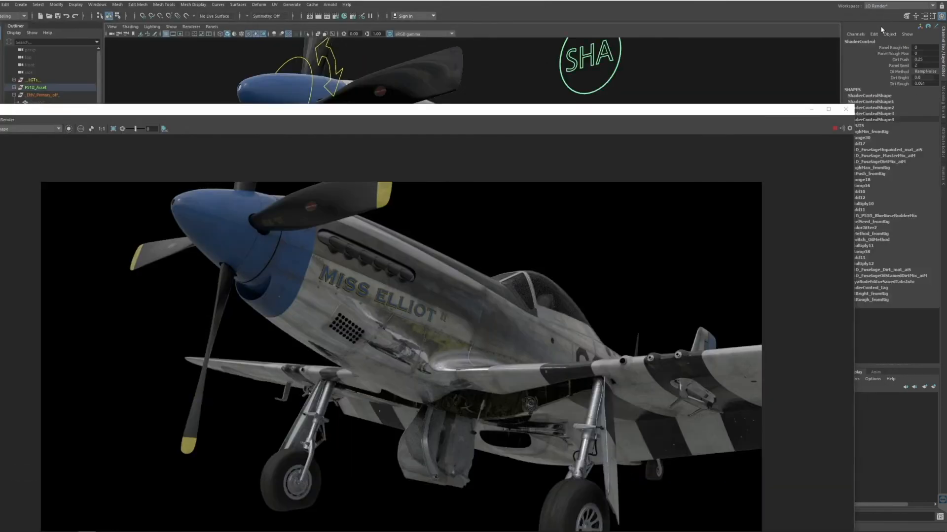
pyautogui.moveTo(749, 110); pyautogui.dragTo(744, 47)
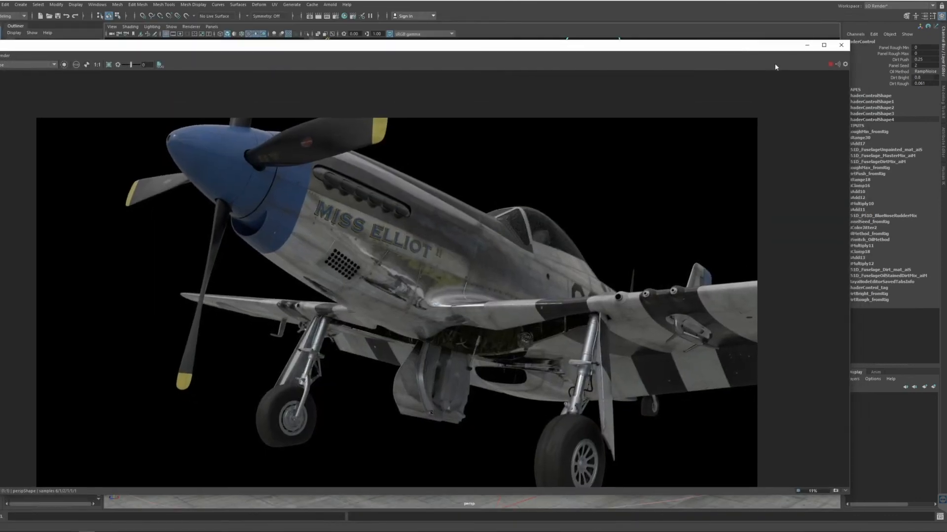
# Try a Dirt Bright value of 0.4 on ShaderControl and settle on 0.3
pyautogui.doubleClick(920, 78)
pyautogui.write('0.4')
pyautogui.press('Return')
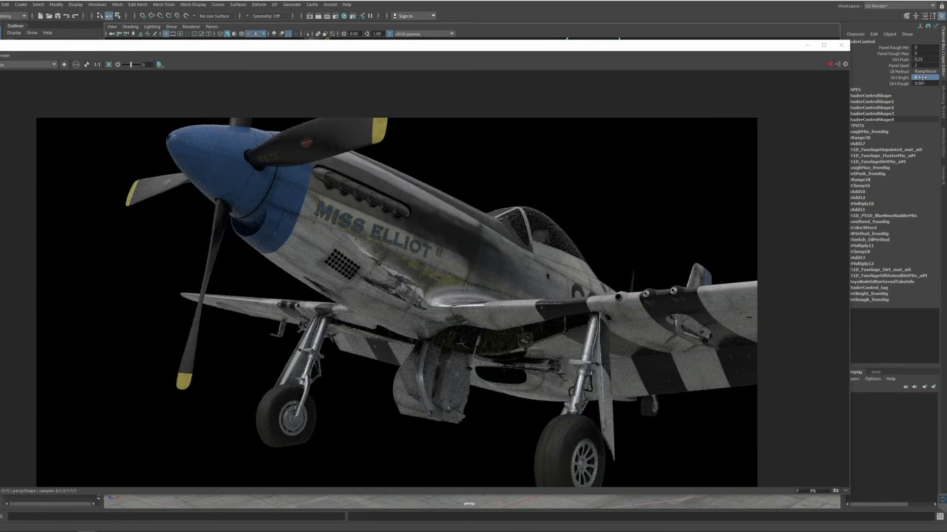
pyautogui.click(922, 78)
pyautogui.write('0.3')
pyautogui.press('Return')
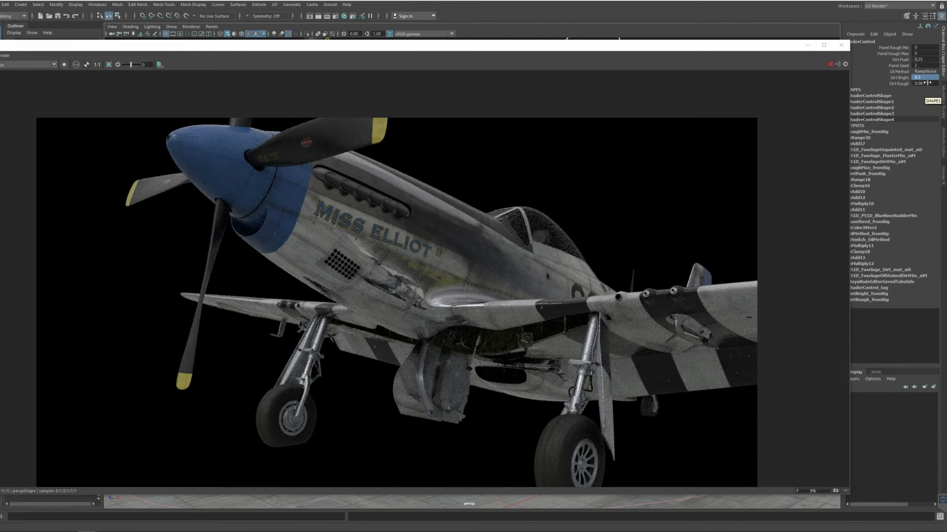
# Set ShaderControl's Dirt Rough to 1
pyautogui.click(925, 83)
pyautogui.write('1')
pyautogui.press('Return')
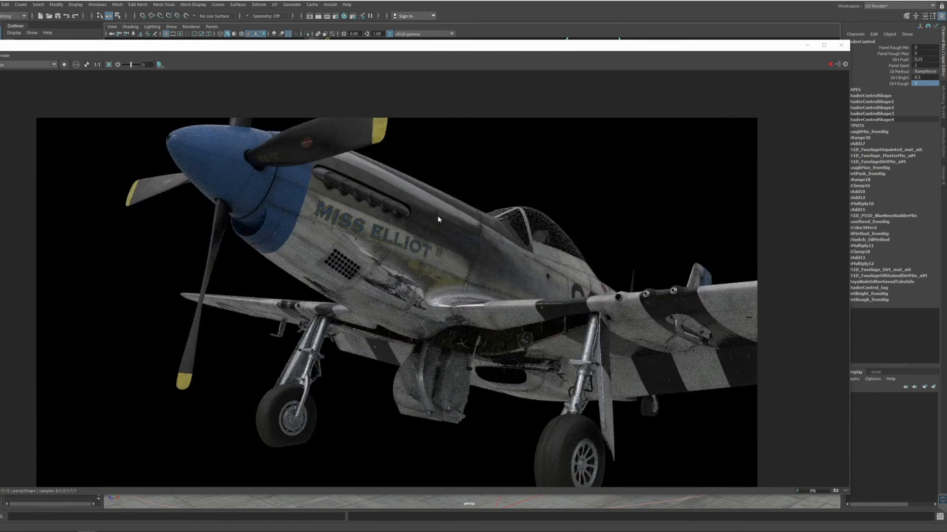
# Restrict the Arnold render to a region on the fuselage side between the MISS ELLIOT lettering and the cockpit, shown close up
pyautogui.keyDown('shift'); pyautogui.moveTo(431, 214); pyautogui.dragTo(517, 285); pyautogui.keyUp('shift')
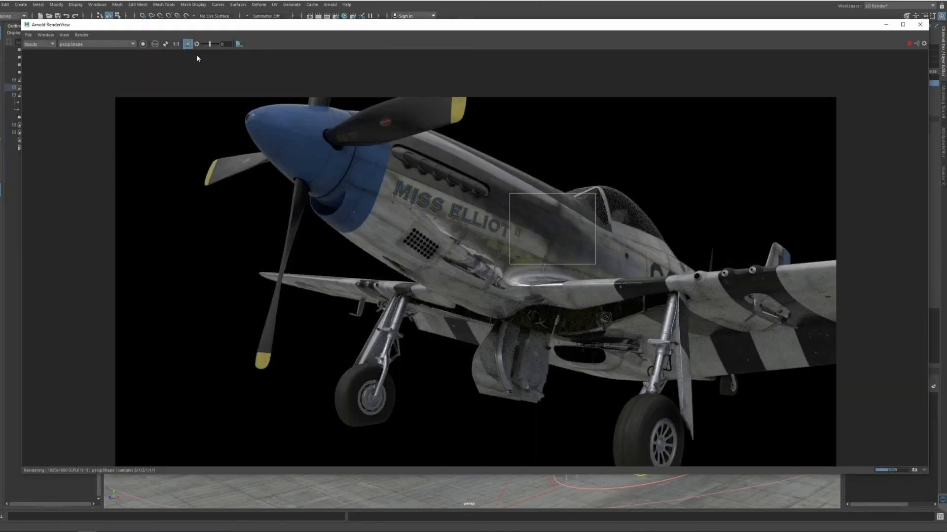
pyautogui.click(176, 44)
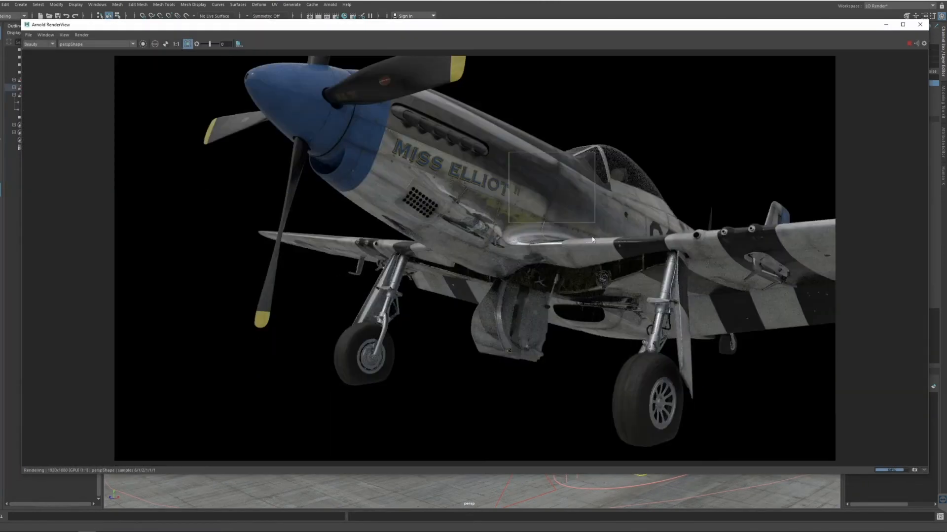
pyautogui.scroll(2, 564, 193)
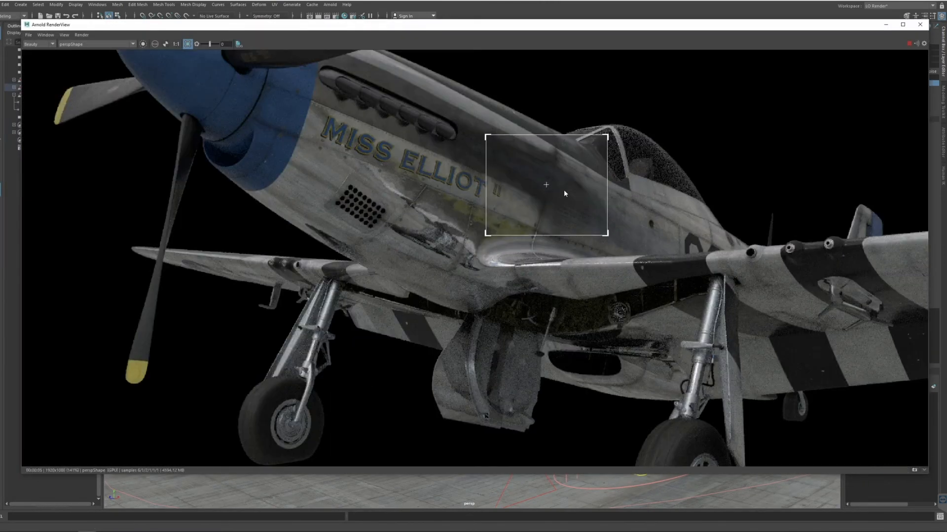
pyautogui.scroll(2, 565, 193)
# Reveal the stored snapshots in the RenderView and store a snapshot of the current render
pyautogui.click(66, 36)
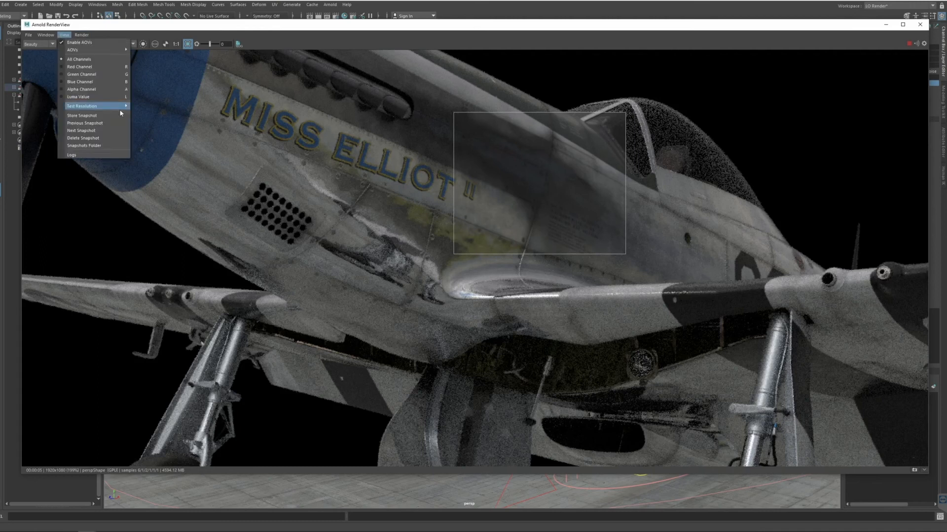
pyautogui.click(94, 112)
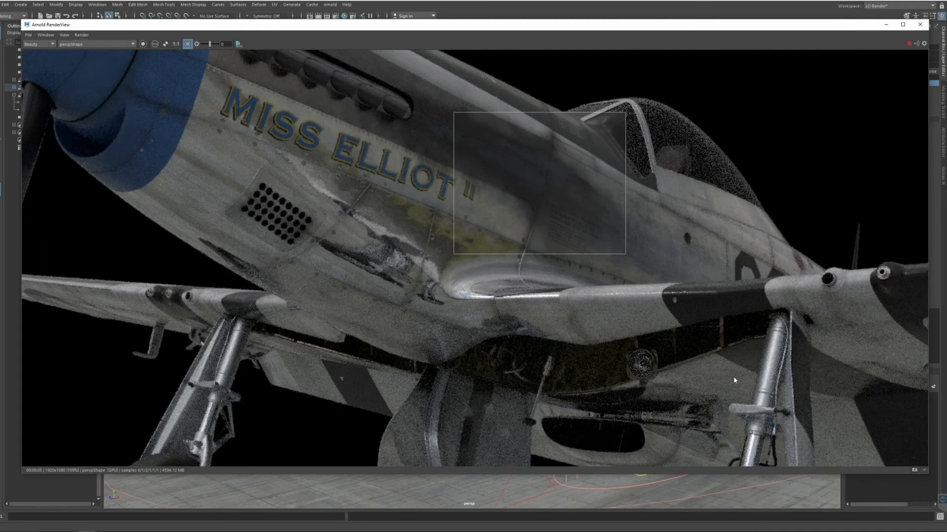
pyautogui.click(923, 470)
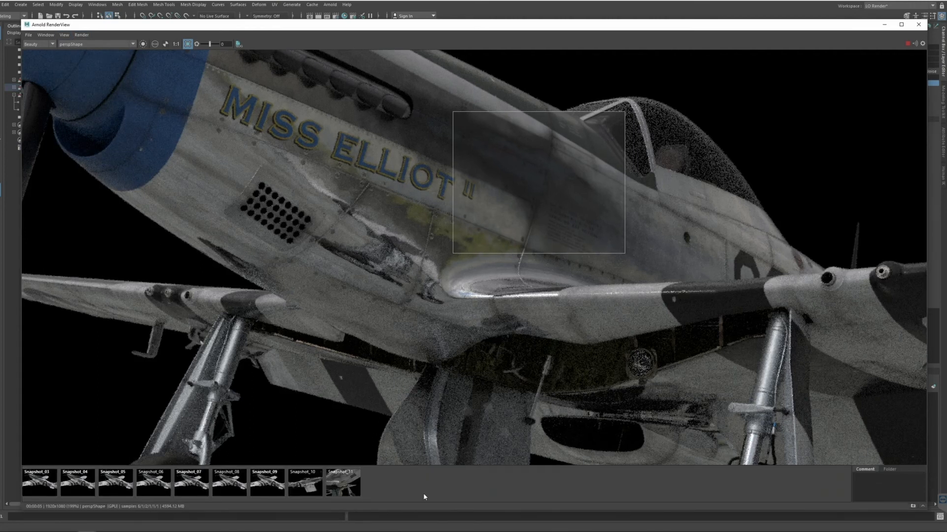
pyautogui.click(64, 35)
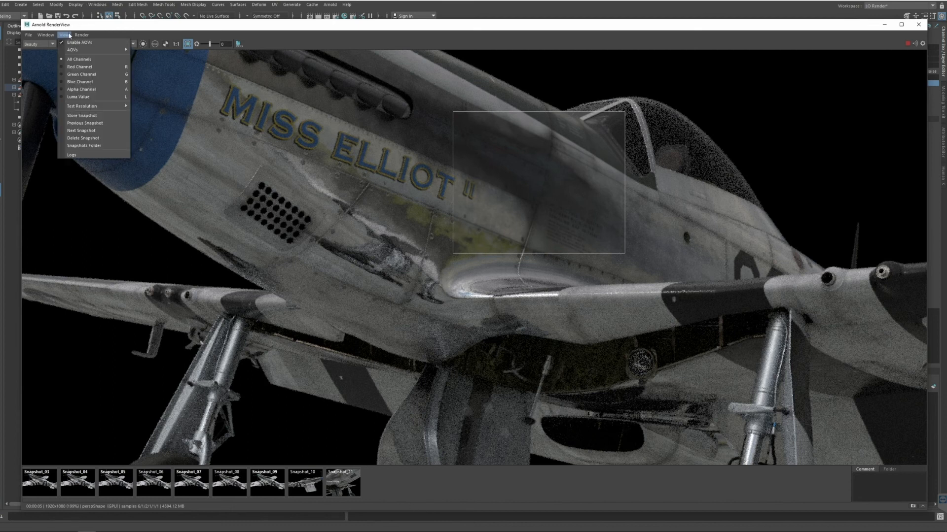
pyautogui.click(94, 116)
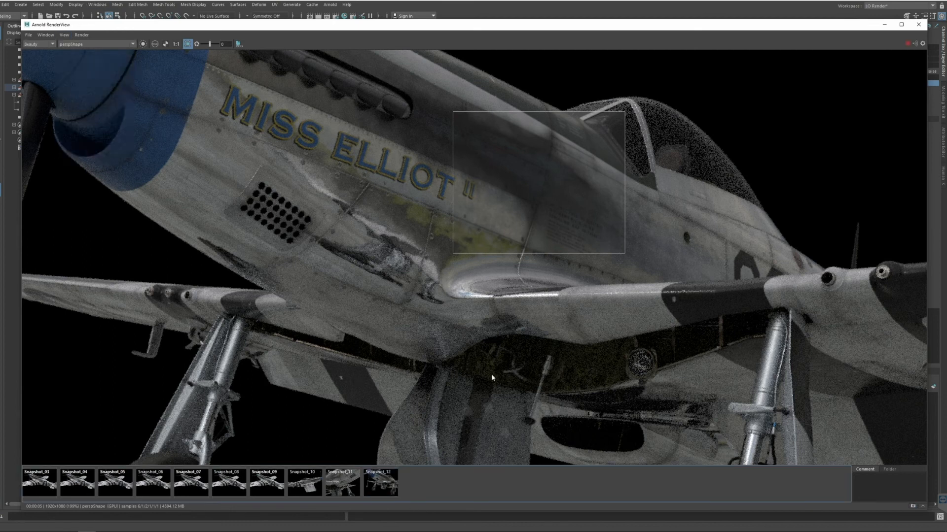
# Set ShaderControl's Dirt Rough to 0 and store a snapshot of the updated render
pyautogui.moveTo(739, 28); pyautogui.dragTo(668, 43)
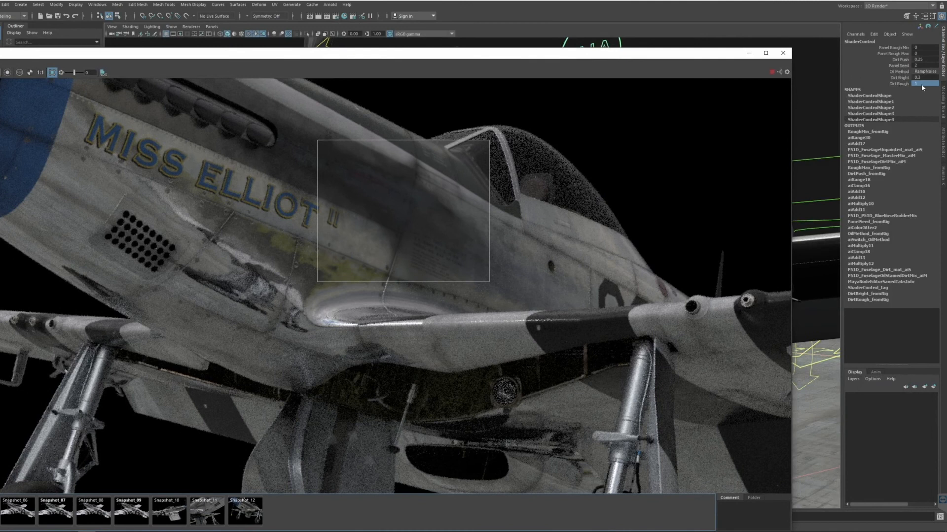
pyautogui.write('0')
pyautogui.press('Return')
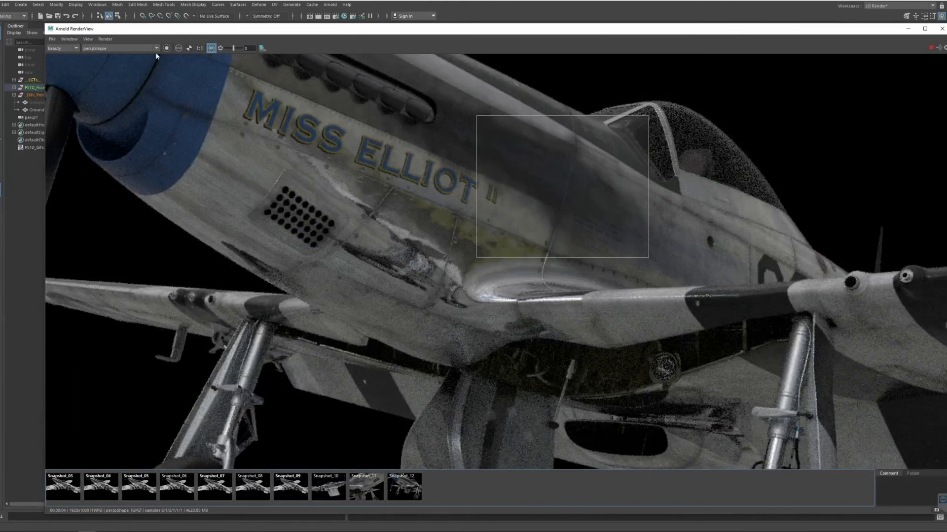
pyautogui.click(89, 40)
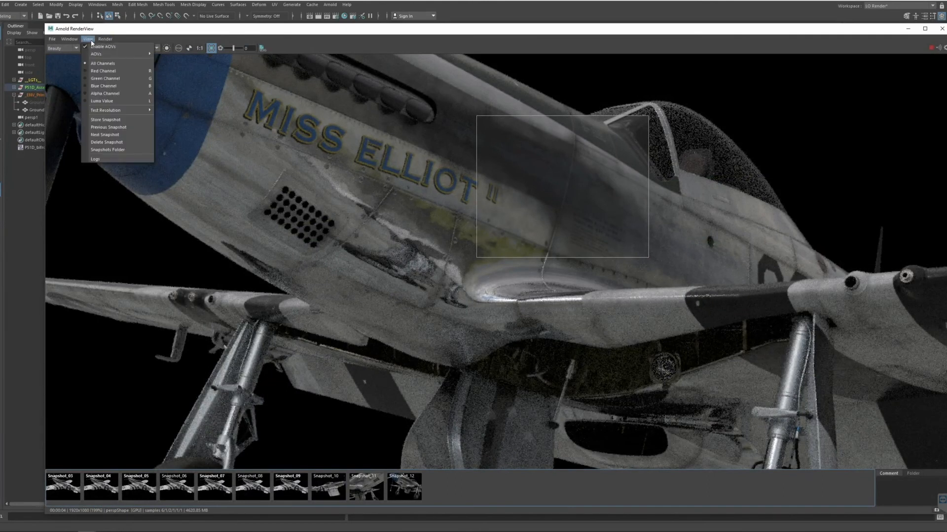
pyautogui.click(131, 121)
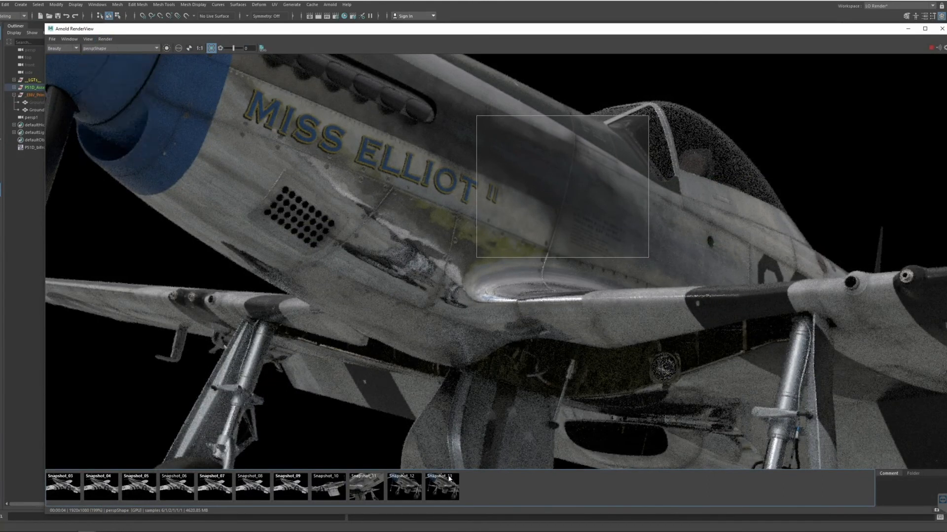
# Compare the two latest render snapshots, examining how Dirt Rough affects the fuselage inside the render region
pyautogui.click(441, 487)
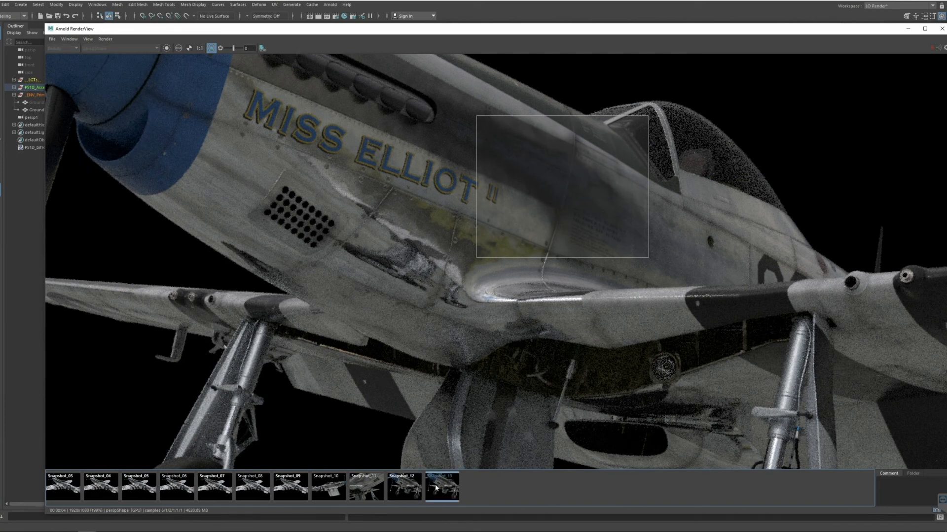
pyautogui.click(419, 497)
pyautogui.click(450, 492)
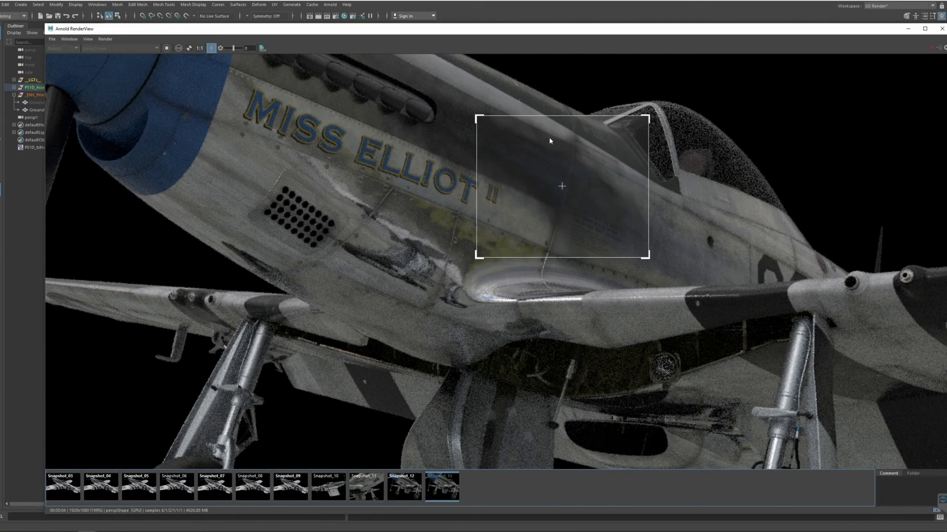
pyautogui.click(409, 489)
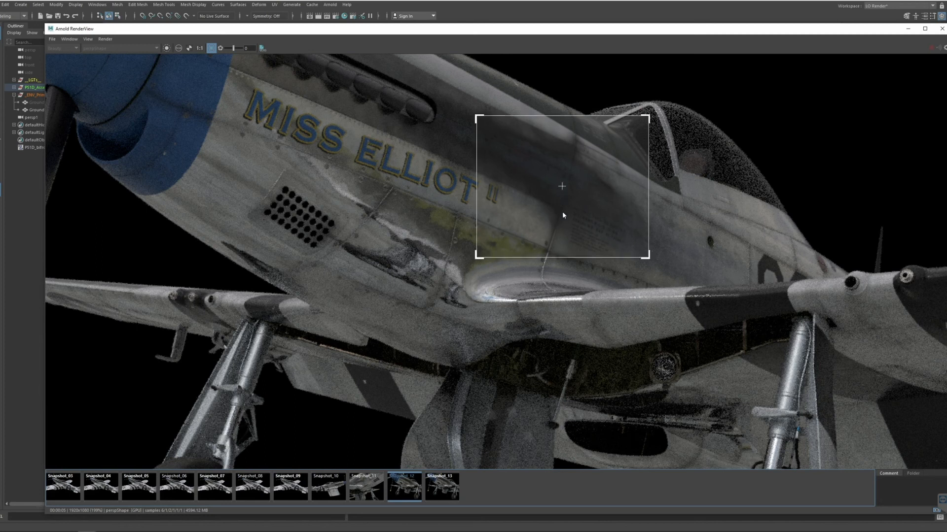
# Return from the snapshots to the live render and set ShaderControl's Dirt Rough to 1
pyautogui.moveTo(725, 32); pyautogui.dragTo(657, 26)
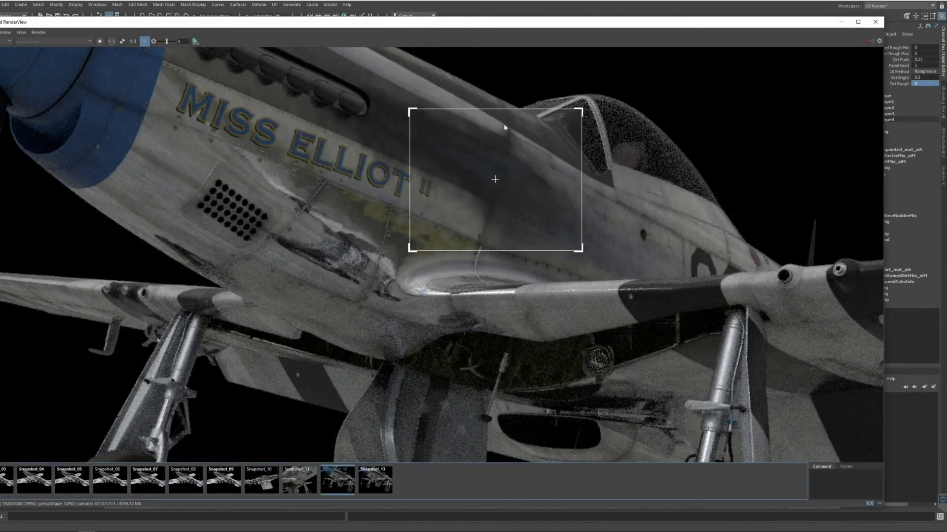
pyautogui.click(369, 471)
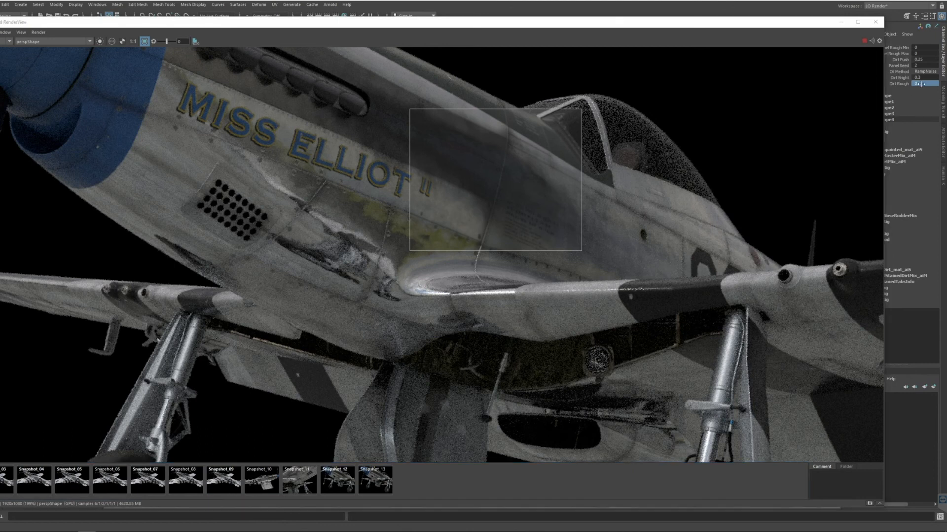
pyautogui.click(921, 84)
pyautogui.press('Return')
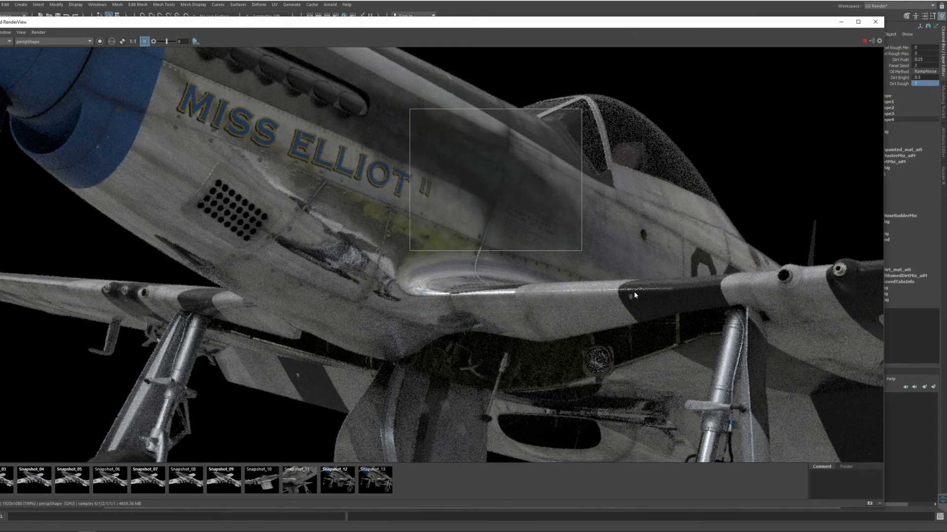
# Turn off the render region and reframe the perspective camera on a side view of the aircraft with its nose facing right
pyautogui.moveTo(631, 28); pyautogui.dragTo(646, 436)
pyautogui.keyDown('alt'); pyautogui.moveTo(661, 304); pyautogui.dragTo(523, 292, button='right'); pyautogui.keyUp('alt')
pyautogui.keyDown('alt'); pyautogui.moveTo(523, 293); pyautogui.dragTo(539, 295); pyautogui.keyUp('alt')
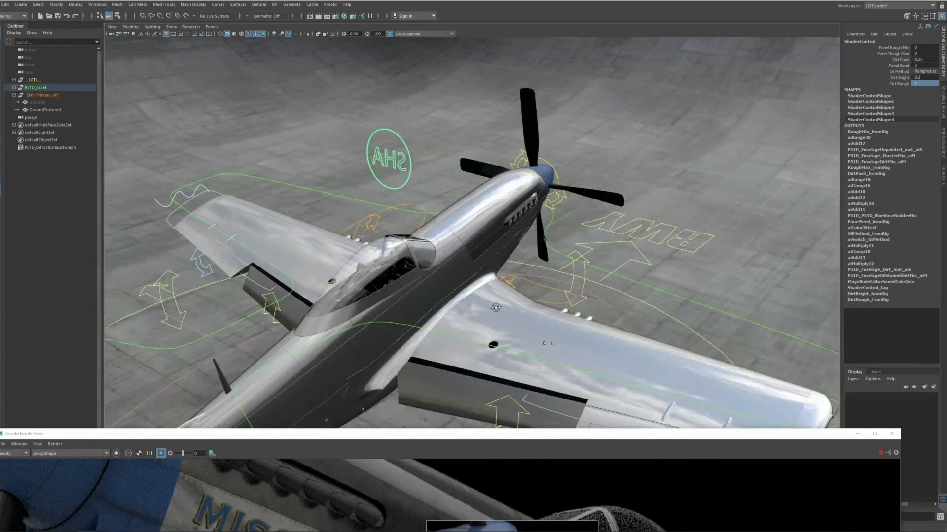
pyautogui.keyDown('alt'); pyautogui.moveTo(496, 308); pyautogui.dragTo(413, 307); pyautogui.keyUp('alt')
pyautogui.click(160, 454)
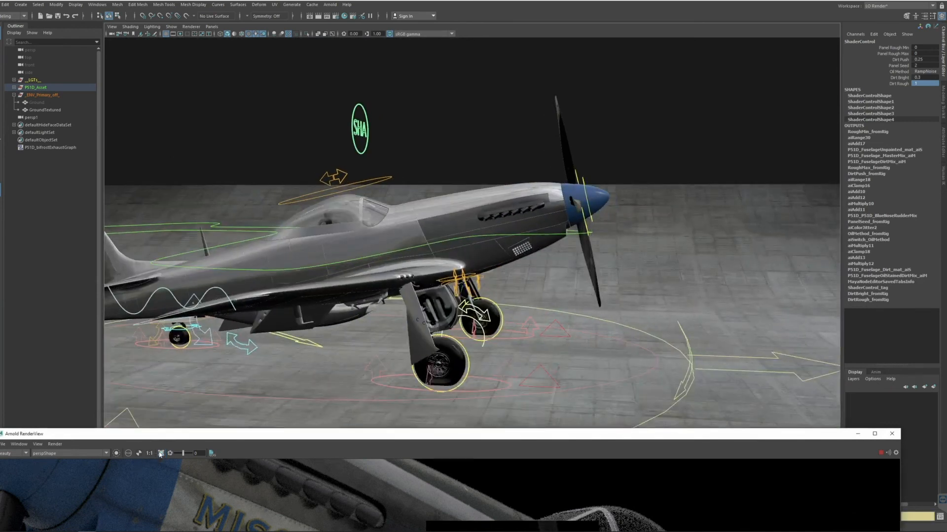
pyautogui.moveTo(382, 435); pyautogui.dragTo(436, 353)
pyautogui.keyDown('alt'); pyautogui.moveTo(385, 290); pyautogui.dragTo(428, 284); pyautogui.keyUp('alt')
pyautogui.keyDown('alt'); pyautogui.moveTo(427, 284); pyautogui.dragTo(483, 286, button='middle'); pyautogui.keyUp('alt')
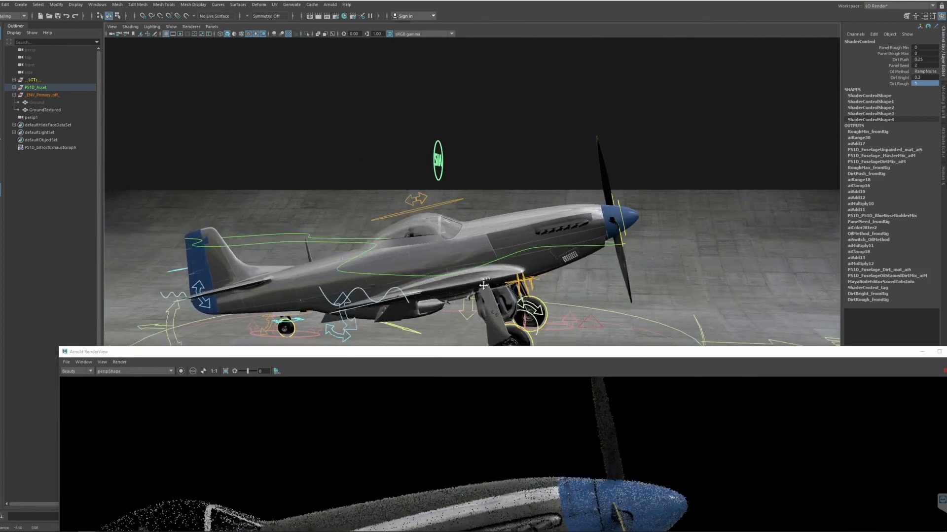
# Bring the RenderView back up and narrow its window so ShaderControl's channels stay accessible beside it
pyautogui.moveTo(497, 355); pyautogui.dragTo(434, 65)
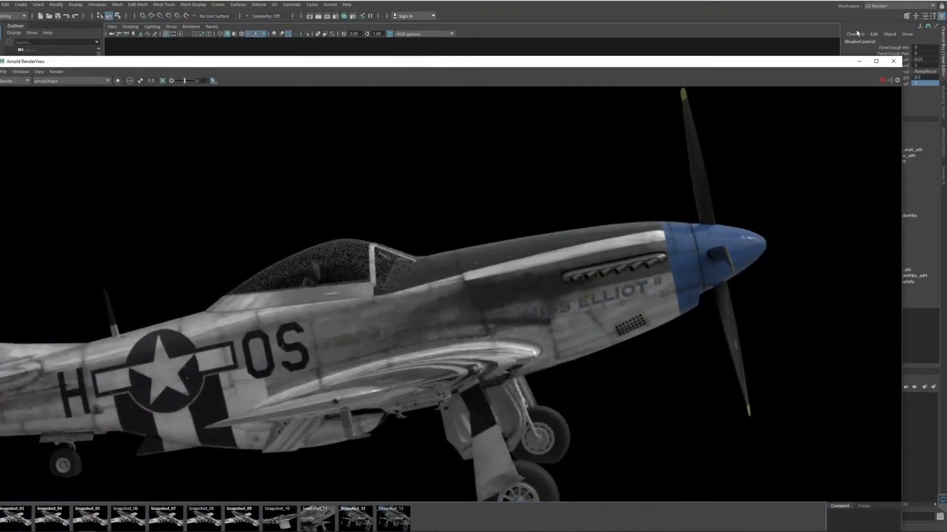
pyautogui.moveTo(546, 64); pyautogui.dragTo(544, 11)
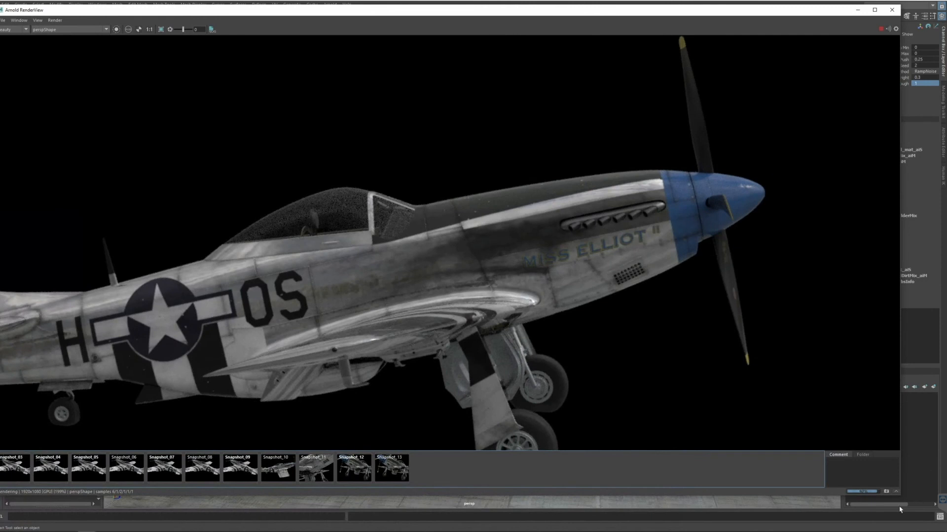
pyautogui.moveTo(907, 499); pyautogui.dragTo(848, 510)
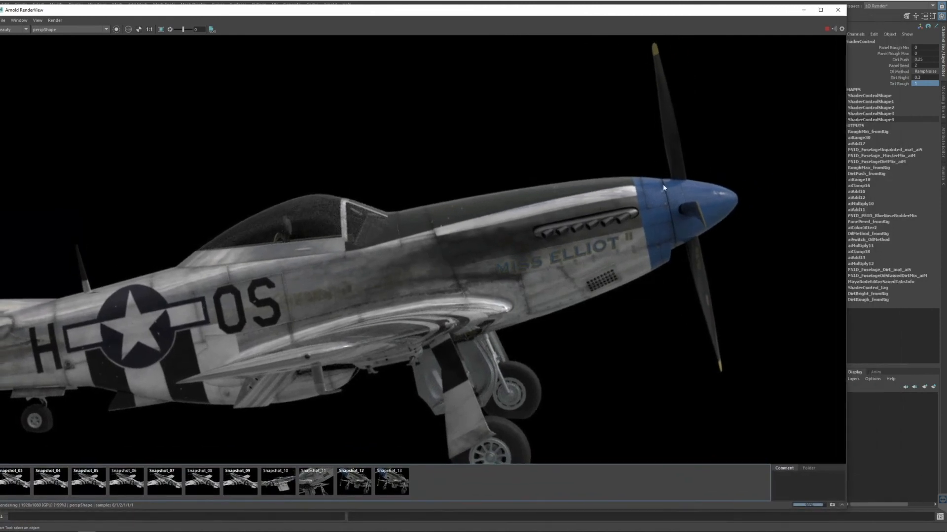
# Set ShaderControl's Panel Rough Max to 0.3 and Panel Rough Min to 0.1
pyautogui.click(915, 53)
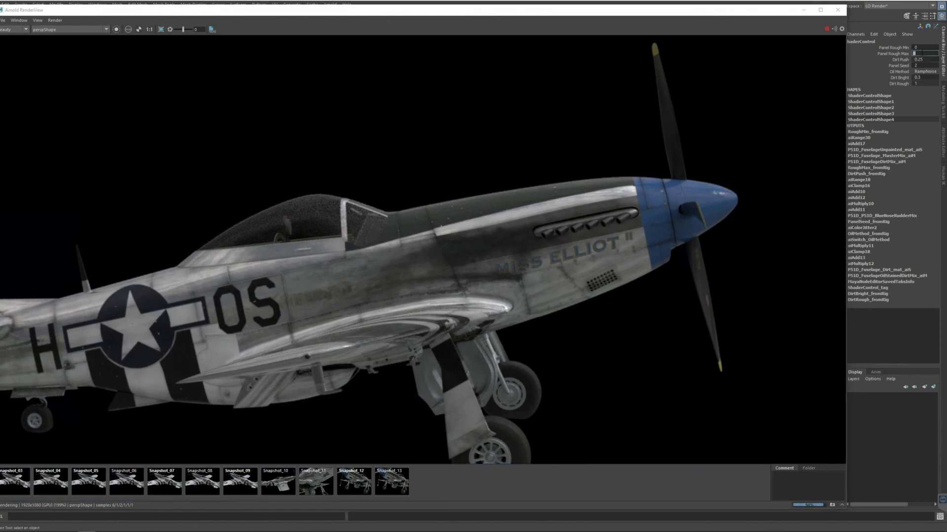
pyautogui.press('Return')
pyautogui.click(916, 47)
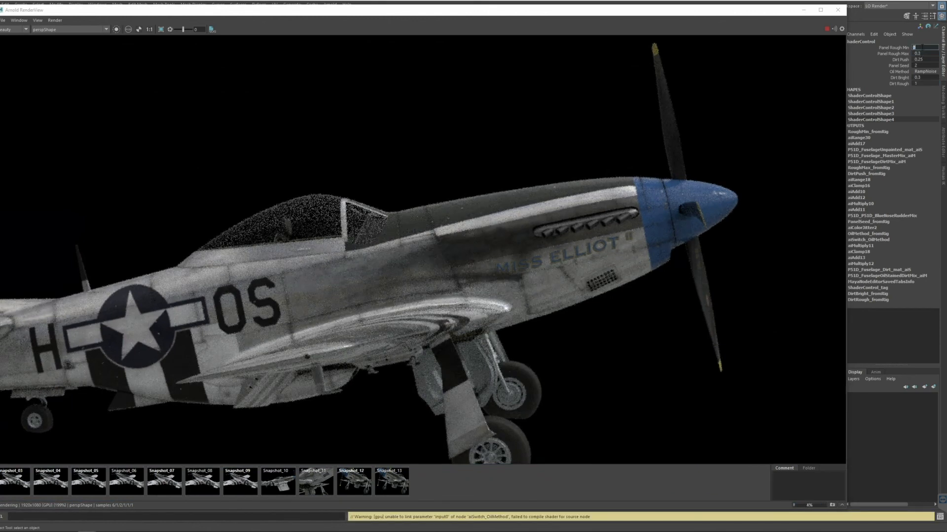
pyautogui.write('0.1')
pyautogui.press('Return')
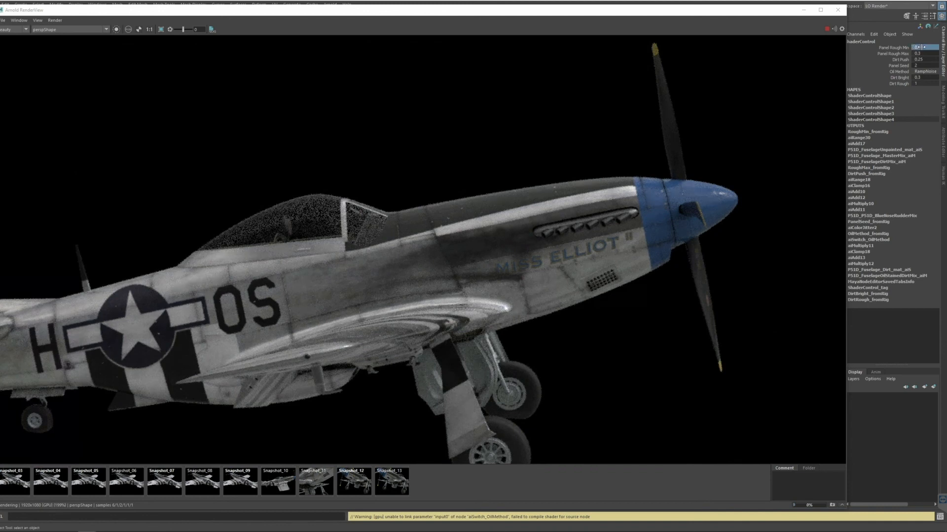
# Try Dirt Bright values of 0, 0.5 and 0.9 on ShaderControl and settle on 0.4
pyautogui.click(927, 77)
pyautogui.press('Return')
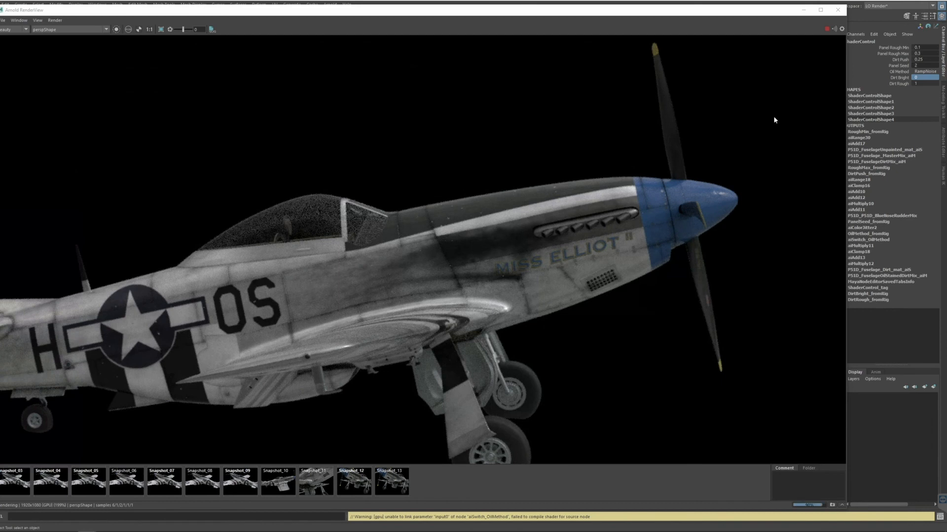
pyautogui.click(926, 77)
pyautogui.write('0.5')
pyautogui.press('Return')
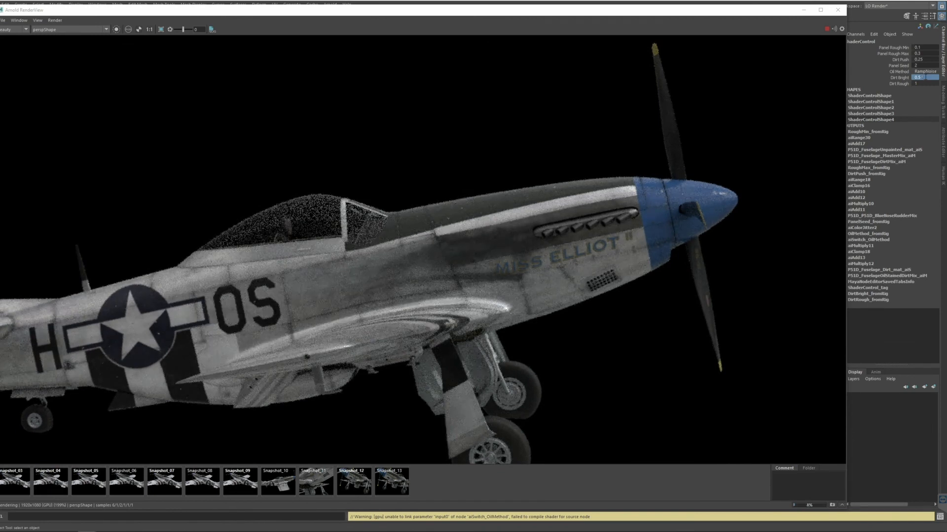
pyautogui.click(923, 77)
pyautogui.write('0.9')
pyautogui.press('Return')
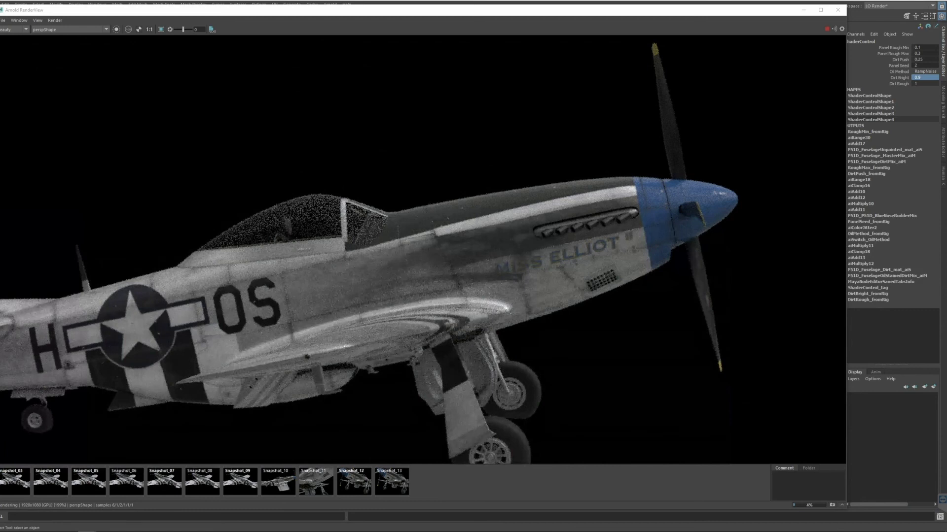
pyautogui.click(925, 77)
pyautogui.press('Return')
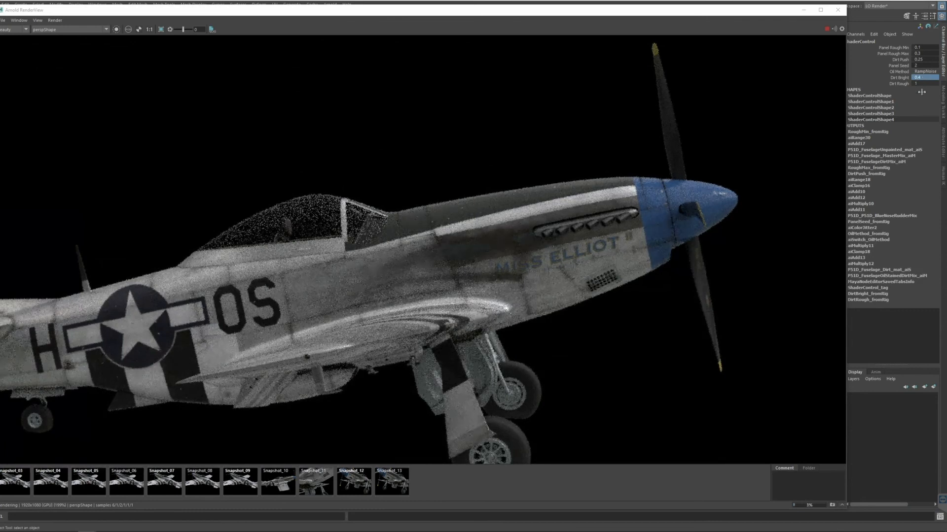
# Set ShaderControl's Dirt Rough to 0.5
pyautogui.click(920, 83)
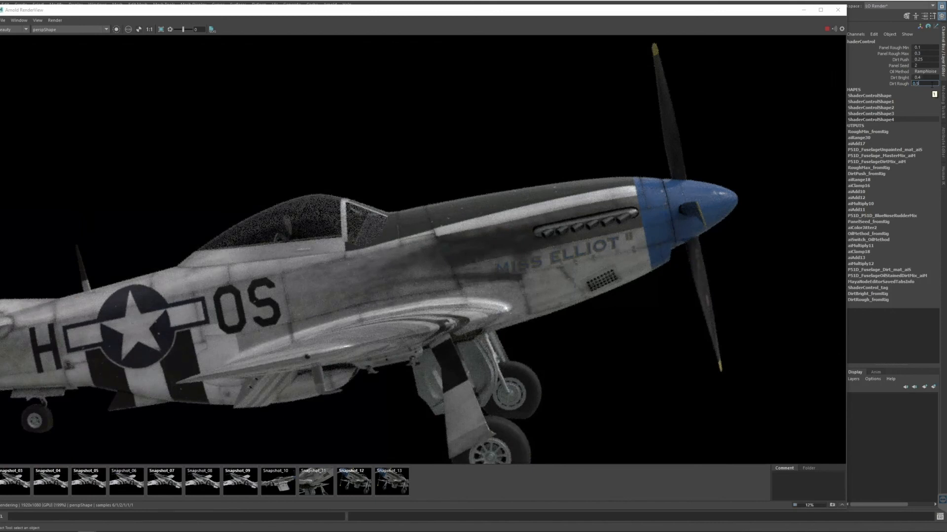
pyautogui.write('0.5')
pyautogui.press('Return')
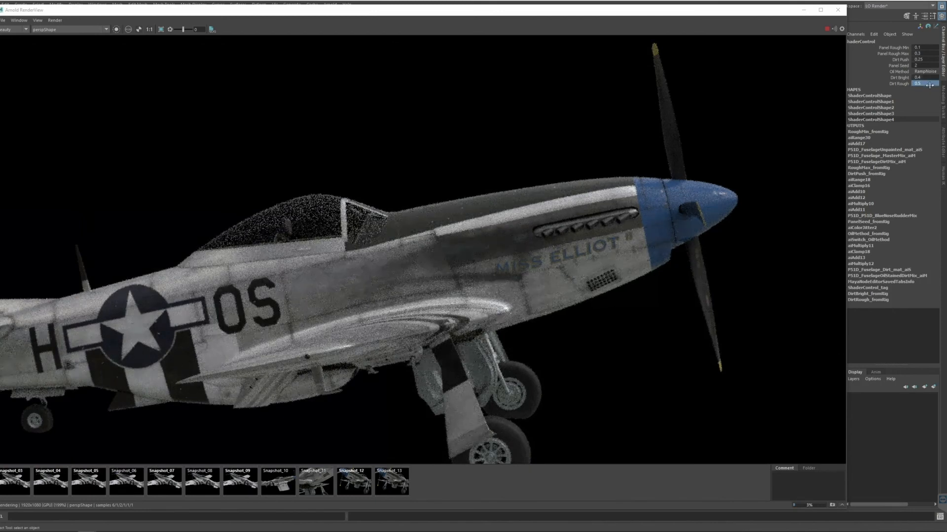
# Try different render regions along the fuselage and settle on one spanning the windshield, wing root and part of the nose
pyautogui.moveTo(373, 221); pyautogui.dragTo(547, 314)
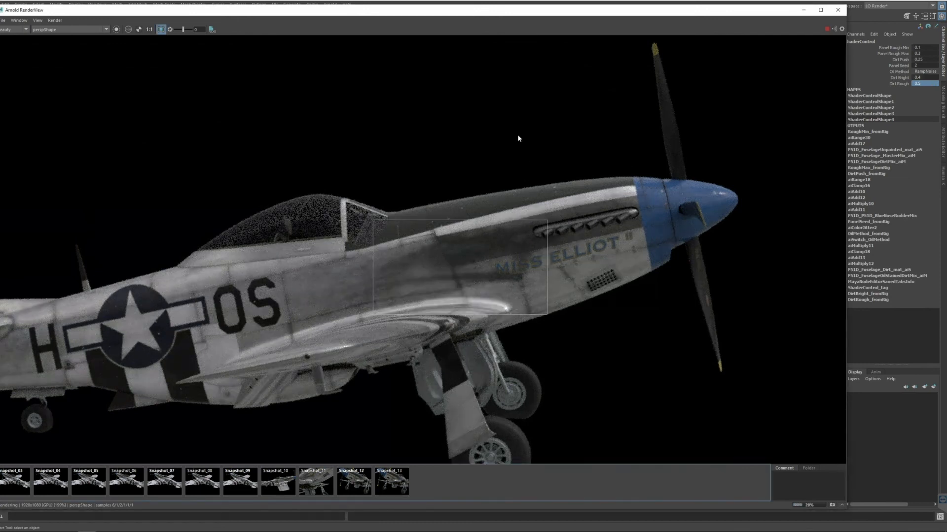
pyautogui.moveTo(25, 217)
pyautogui.mouseDown()
pyautogui.moveTo(304, 416)
pyautogui.moveTo(363, 445)
pyautogui.mouseUp()
pyautogui.moveTo(331, 148); pyautogui.dragTo(582, 388)
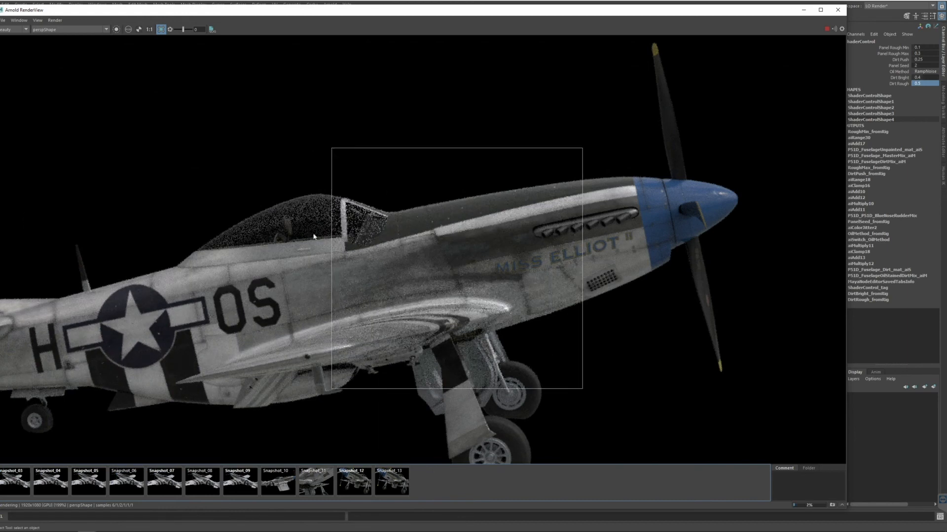
# Try Dirt Bright values of 0 and 0.1 on ShaderControl and settle on 0.2
pyautogui.doubleClick(926, 78)
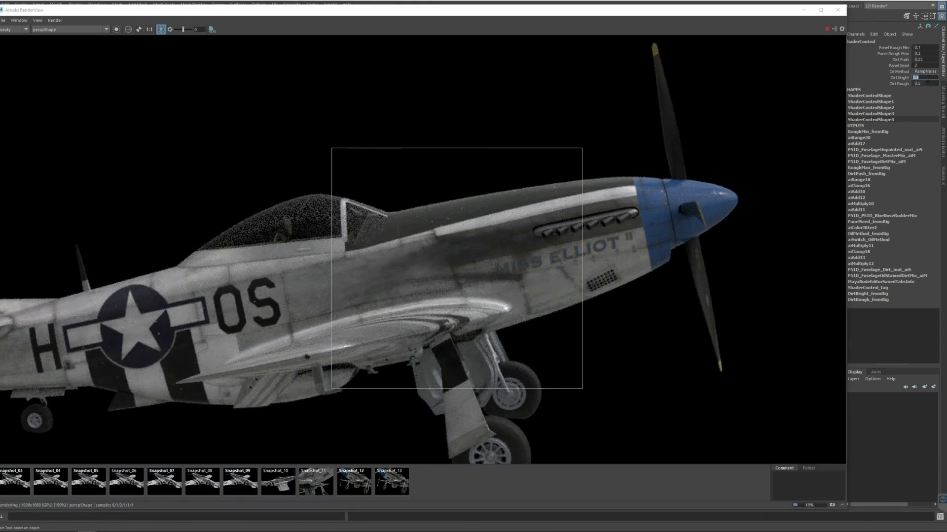
pyautogui.write('0')
pyautogui.press('Return')
pyautogui.write('0')
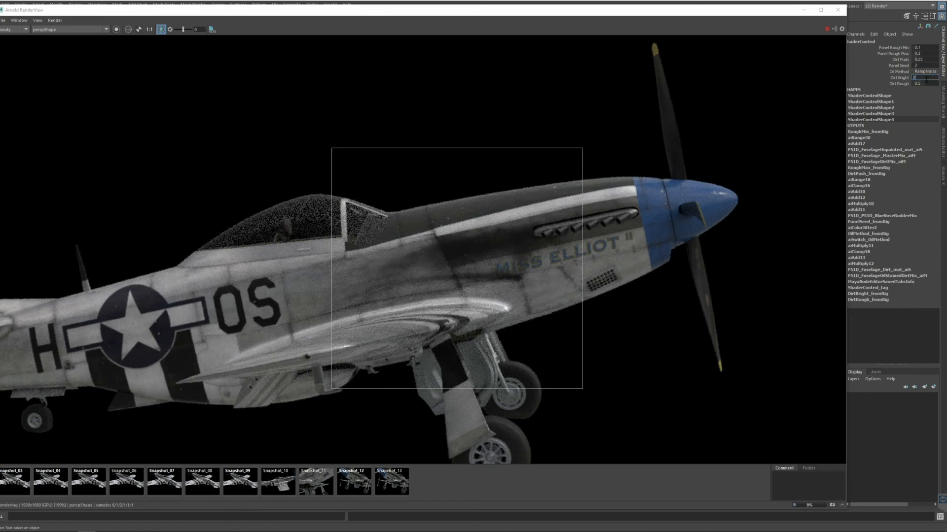
pyautogui.write('.1')
pyautogui.press('Return')
pyautogui.press('Return')
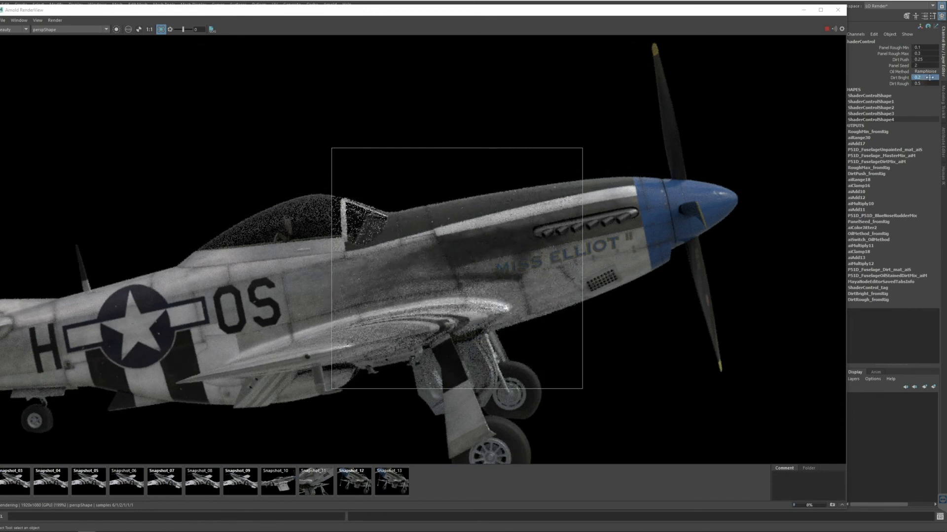
# Set ShaderControl's Dirt Rough to 0.8 and Dirt Push to 1
pyautogui.click(926, 83)
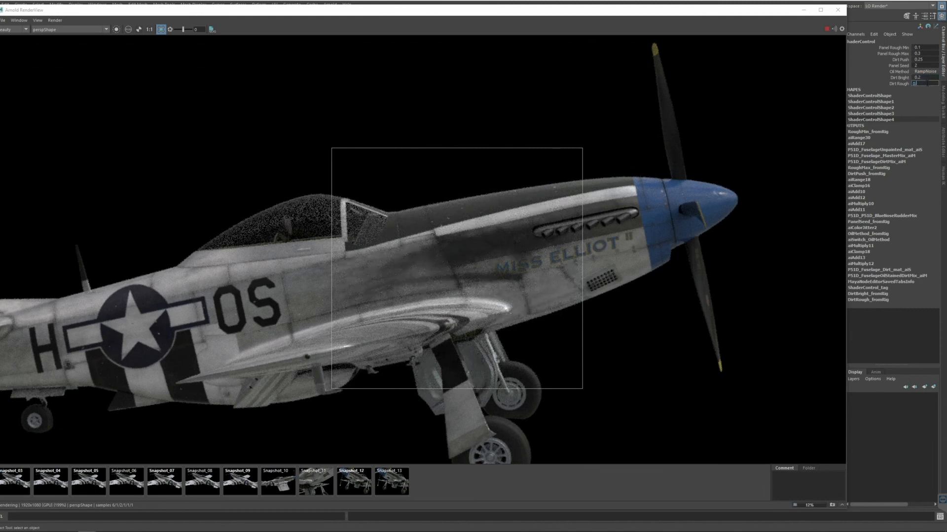
pyautogui.press('Return')
pyautogui.click(925, 60)
pyautogui.write('1')
pyautogui.press('Return')
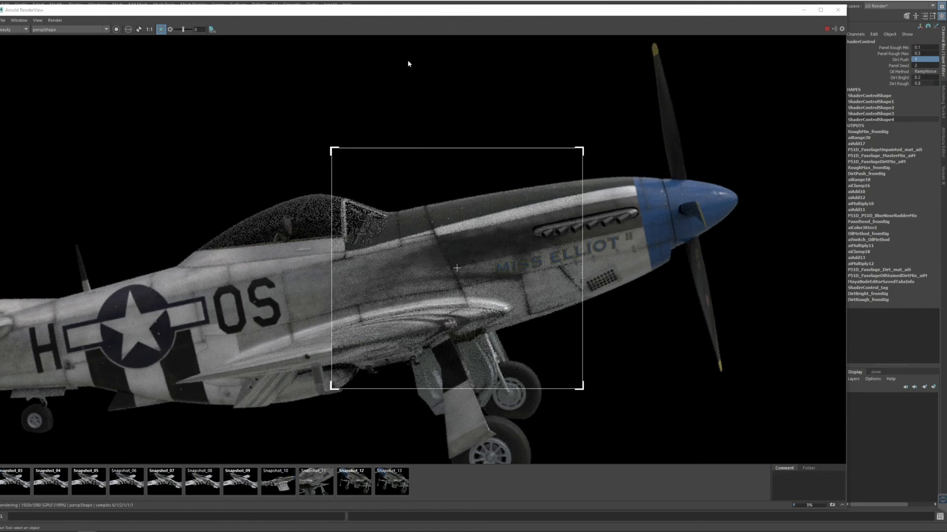
# Enlarge the render region to span most of the aircraft and set ShaderControl's Dirt Push to 0.125
pyautogui.moveTo(394, 12); pyautogui.dragTo(460, 17)
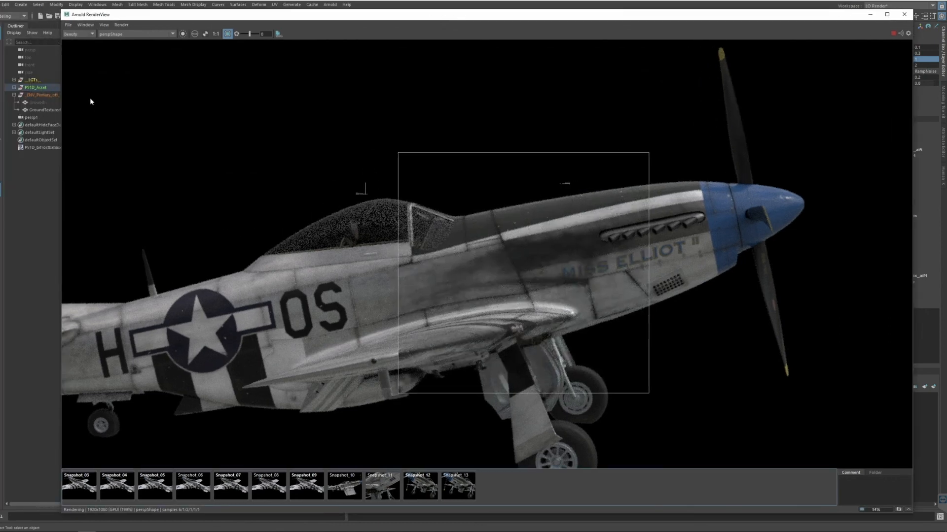
pyautogui.moveTo(127, 98); pyautogui.dragTo(803, 447)
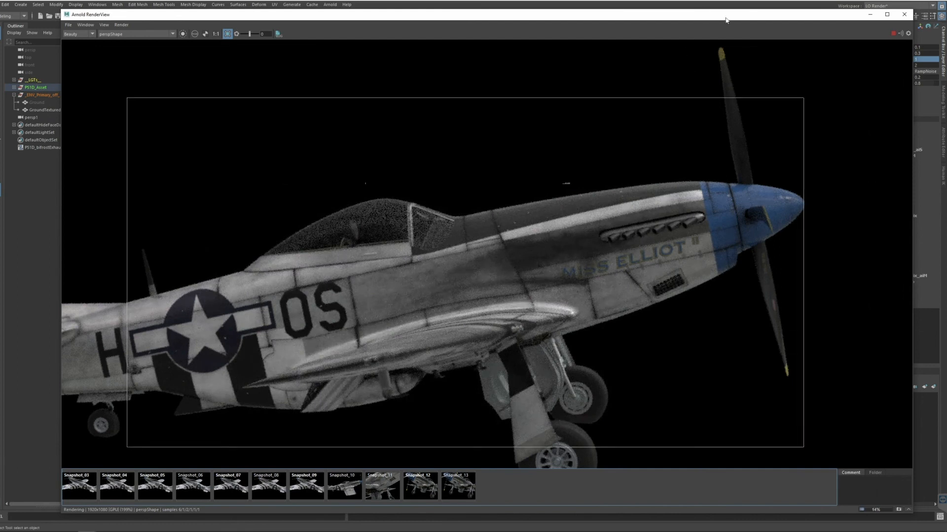
pyautogui.moveTo(724, 20); pyautogui.dragTo(603, 51)
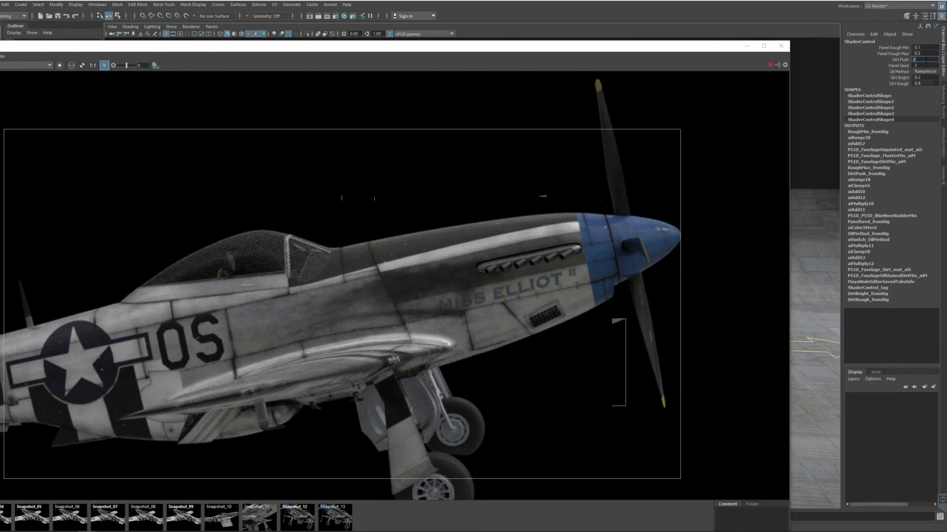
pyautogui.press('Return')
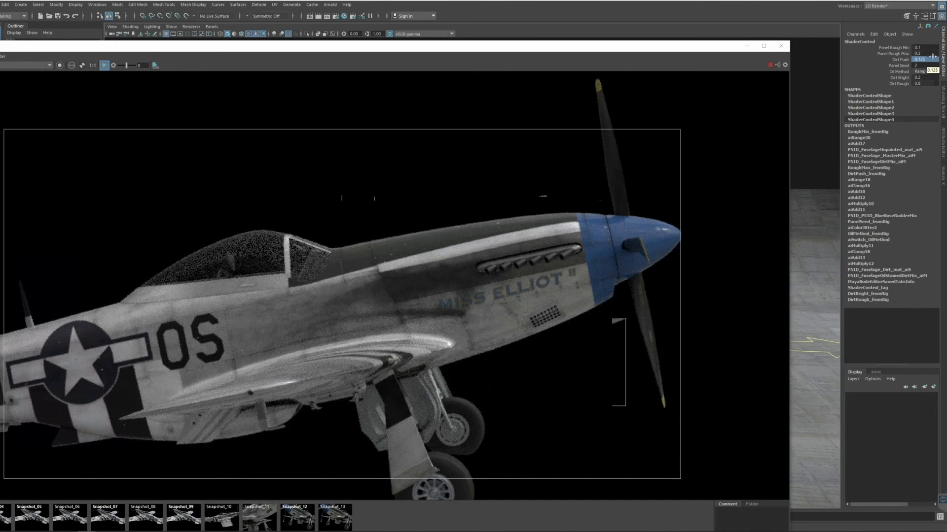
# Set ShaderControl's Panel Seed to 0 and Panel Rough Min to 0.01
pyautogui.click(925, 53)
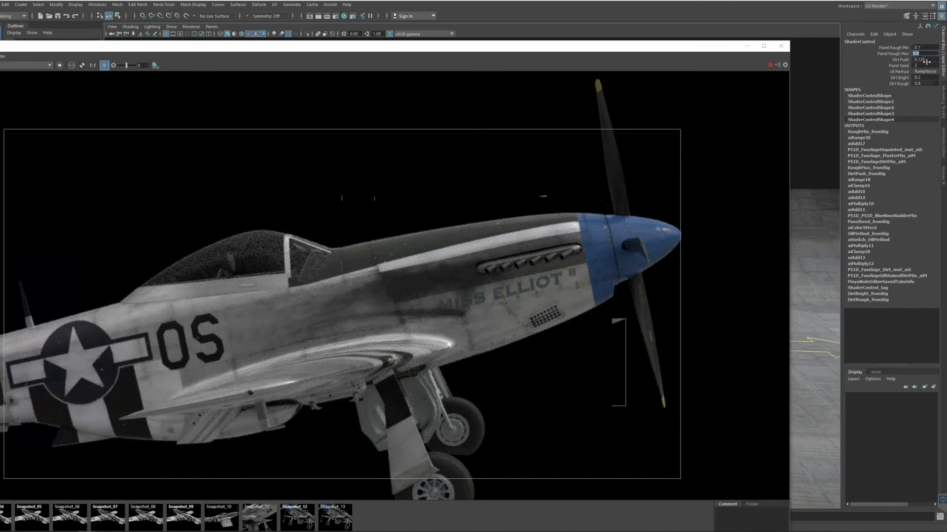
pyautogui.click(925, 65)
pyautogui.write('0')
pyautogui.press('Return')
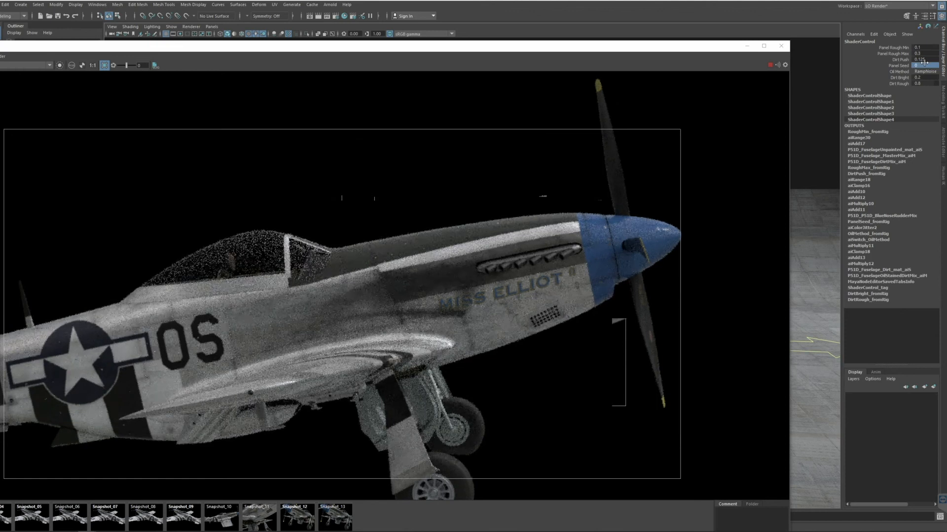
pyautogui.click(920, 48)
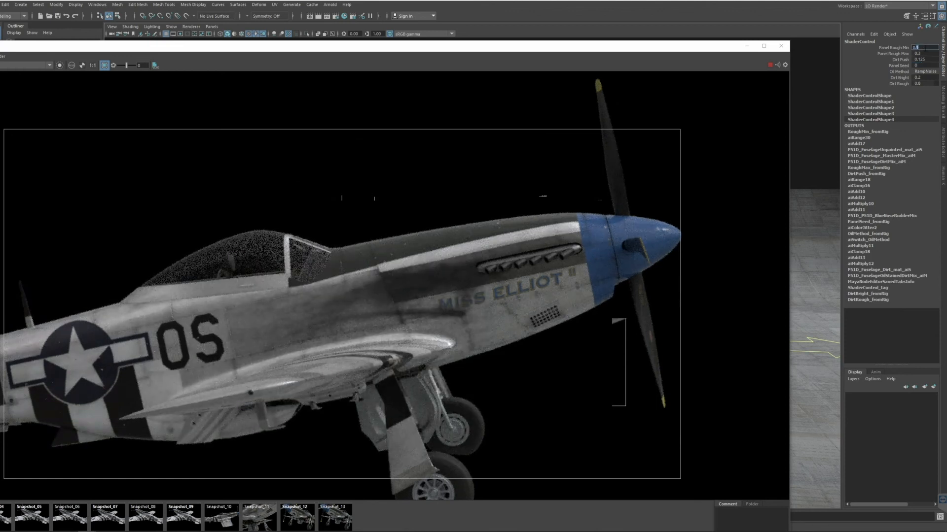
pyautogui.write('0.01')
pyautogui.press('Return')
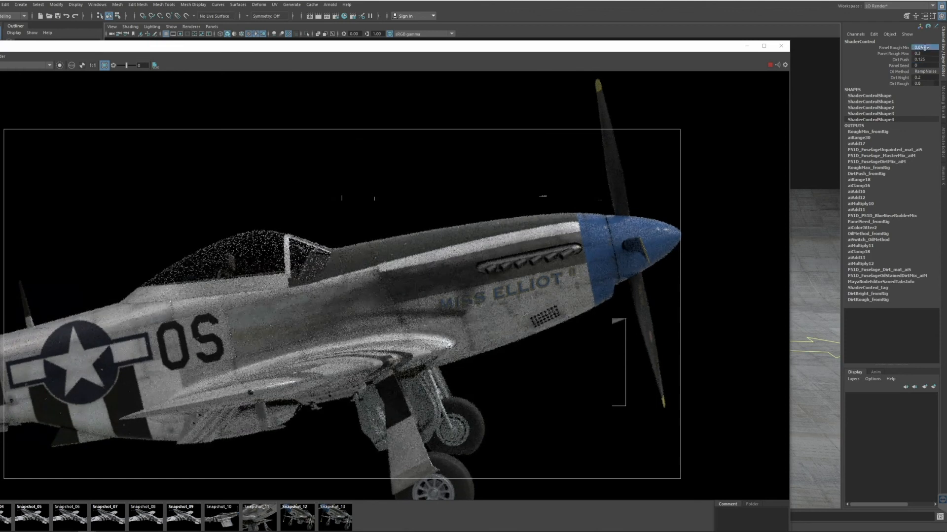
# Set ShaderControl's Dirt Bright to 0.8 and Dirt Rough to 0.3
pyautogui.click(922, 77)
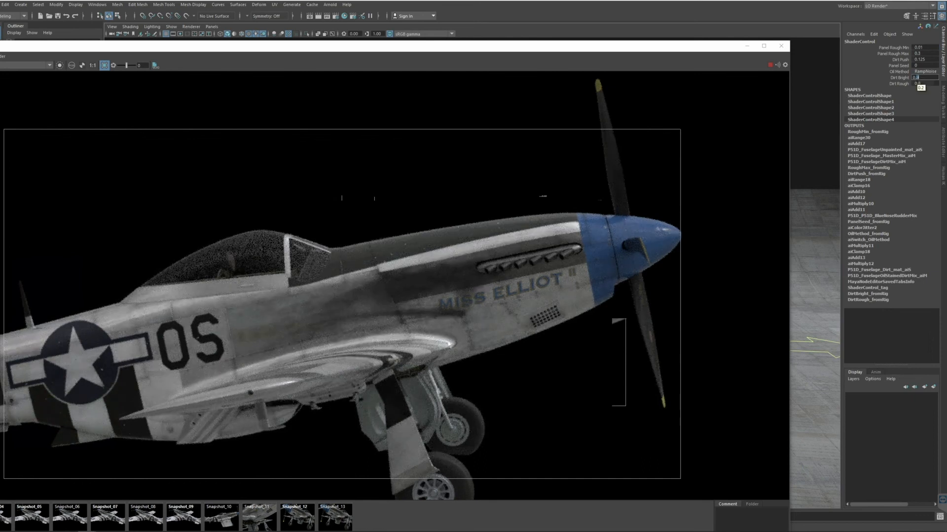
pyautogui.write('0.8')
pyautogui.press('Return')
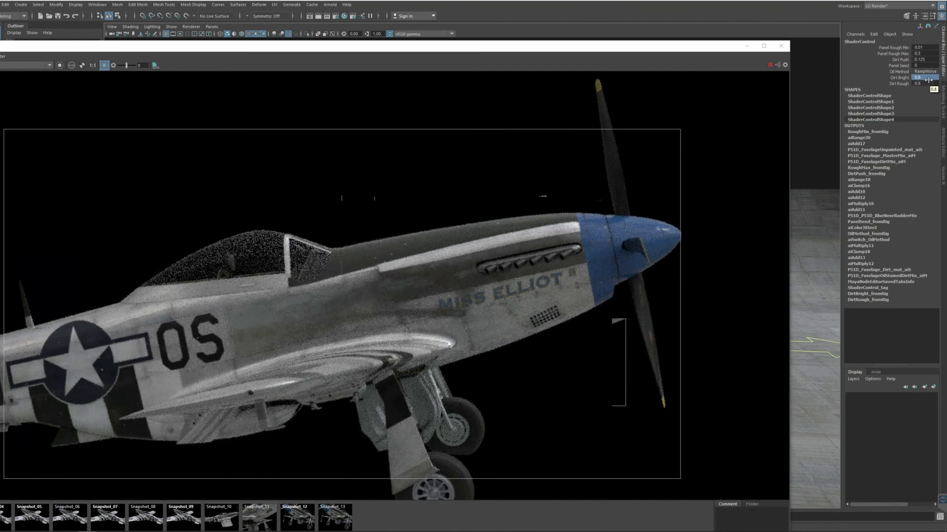
pyautogui.click(924, 83)
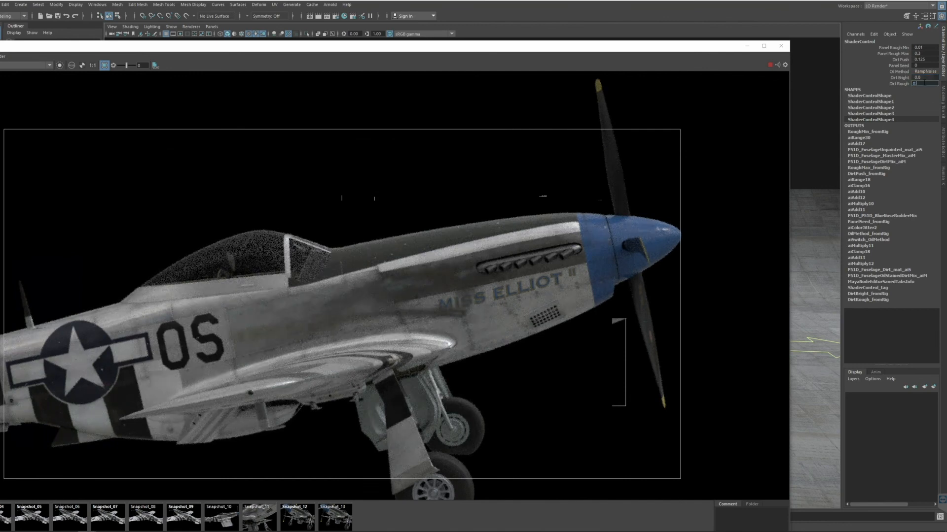
pyautogui.write('0.3')
pyautogui.press('Return')
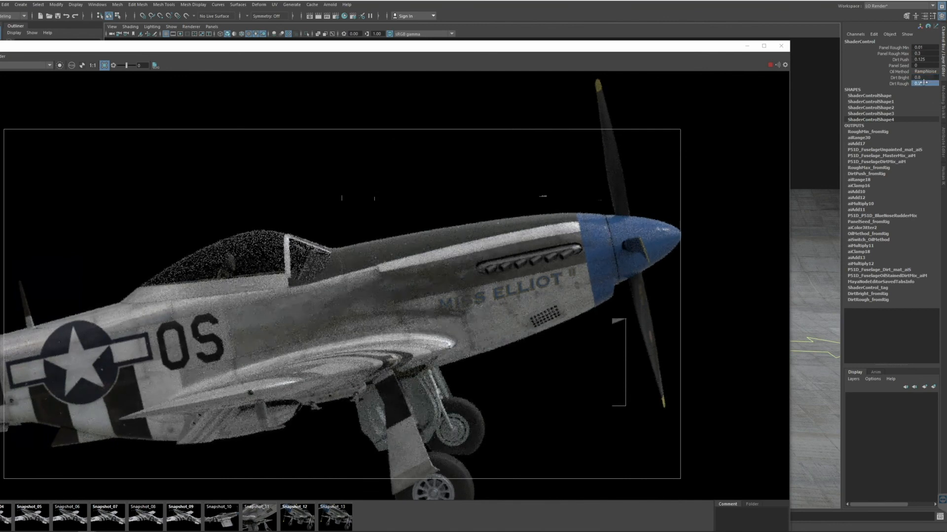
# Turn off the render region and hide the aiSky_Overcast light in the LGTs group
pyautogui.moveTo(443, 48); pyautogui.dragTo(579, 43)
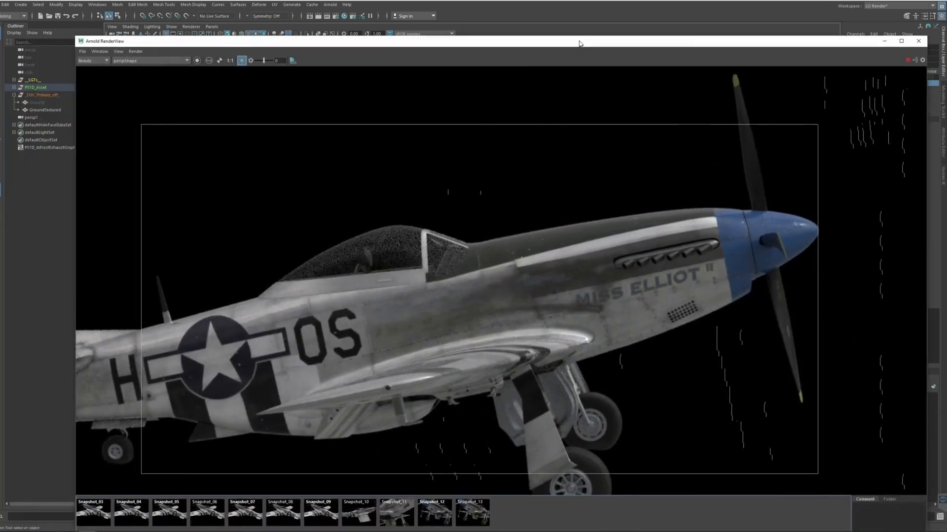
pyautogui.click(241, 61)
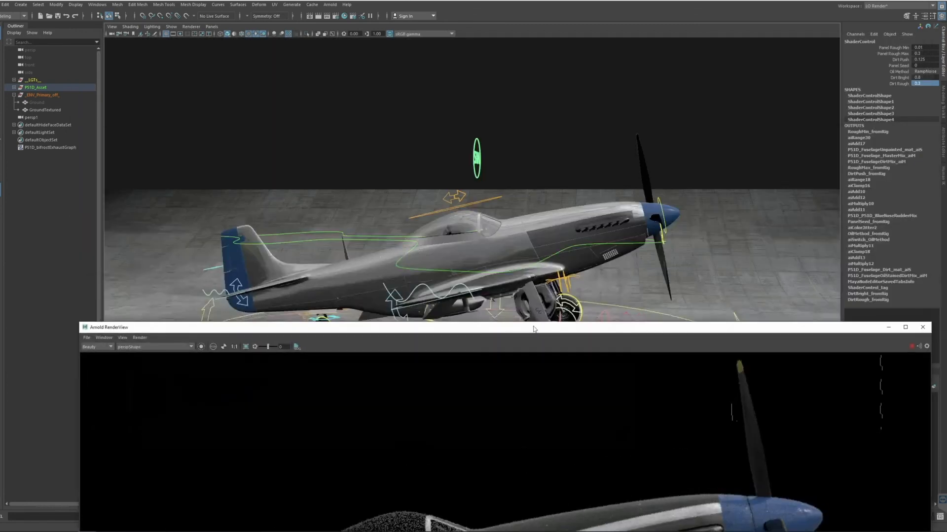
pyautogui.click(14, 80)
pyautogui.click(43, 87)
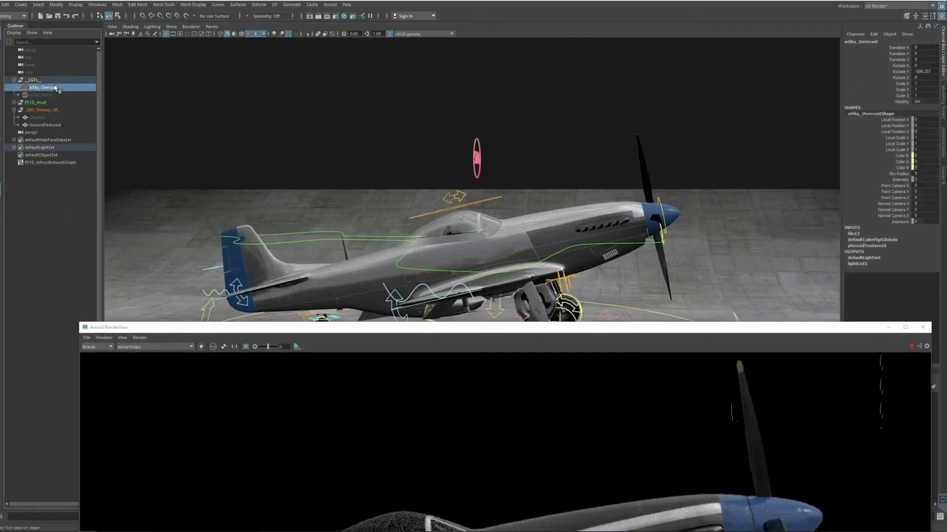
pyautogui.hotkey('ctrl', 'h')
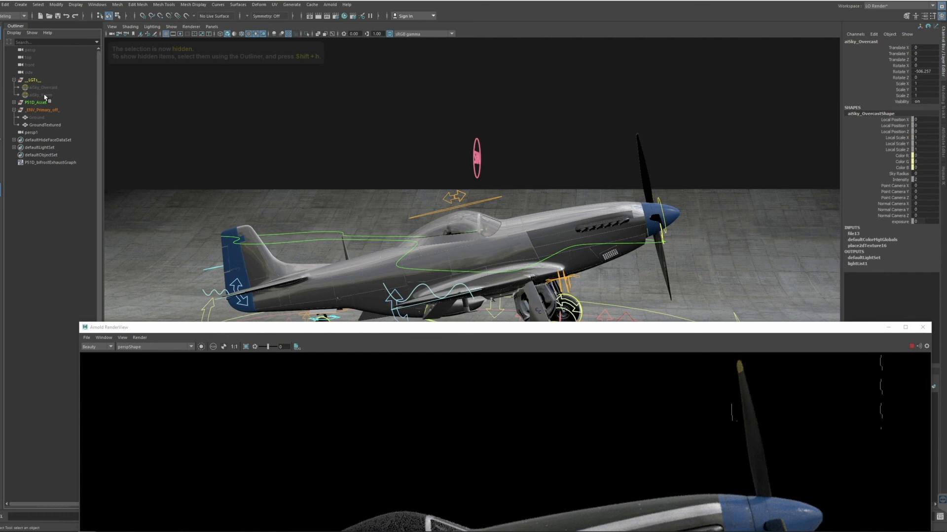
# Unhide the aiSky_Warm light so that it lights the scene
pyautogui.click(44, 95)
pyautogui.hotkey('ctrl', 'h')
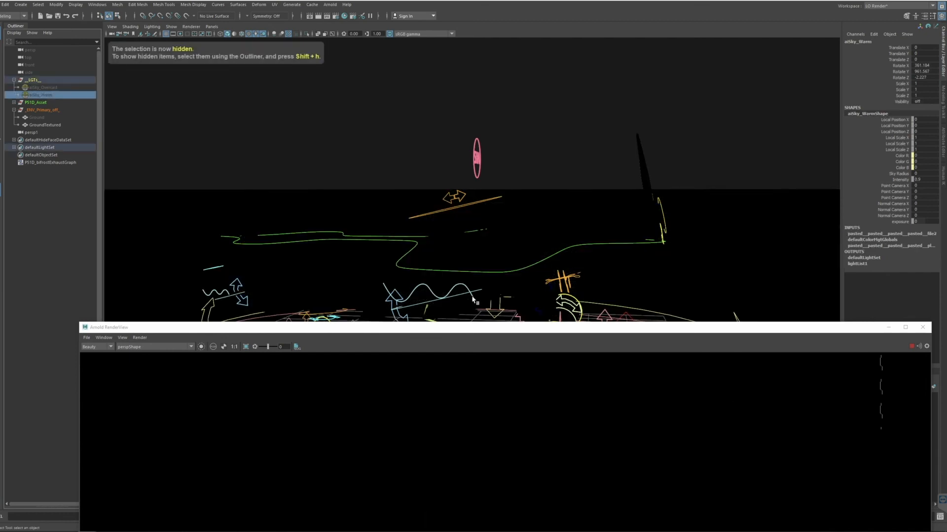
pyautogui.hotkey('shift', 'h')
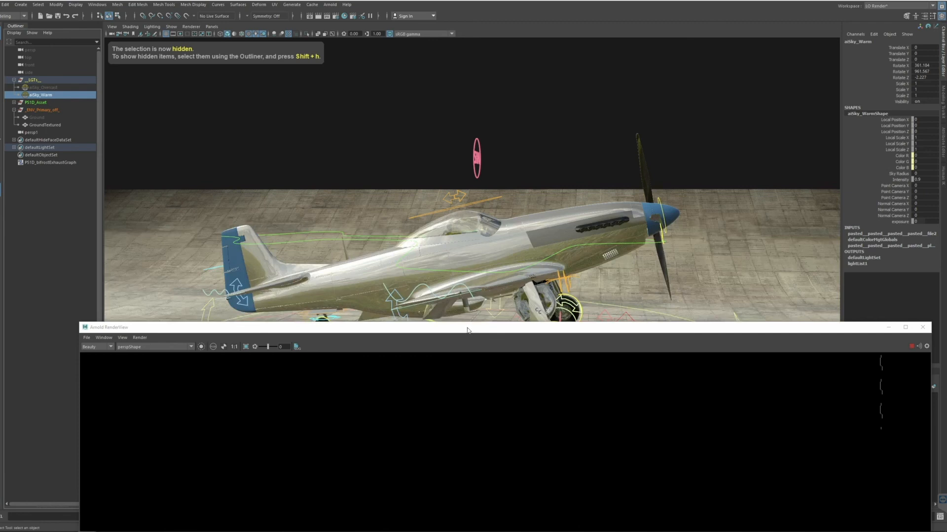
# Frame the whole Arnold render and examine the aircraft's materials under the warm sky from several angles
pyautogui.moveTo(464, 328); pyautogui.dragTo(417, 19)
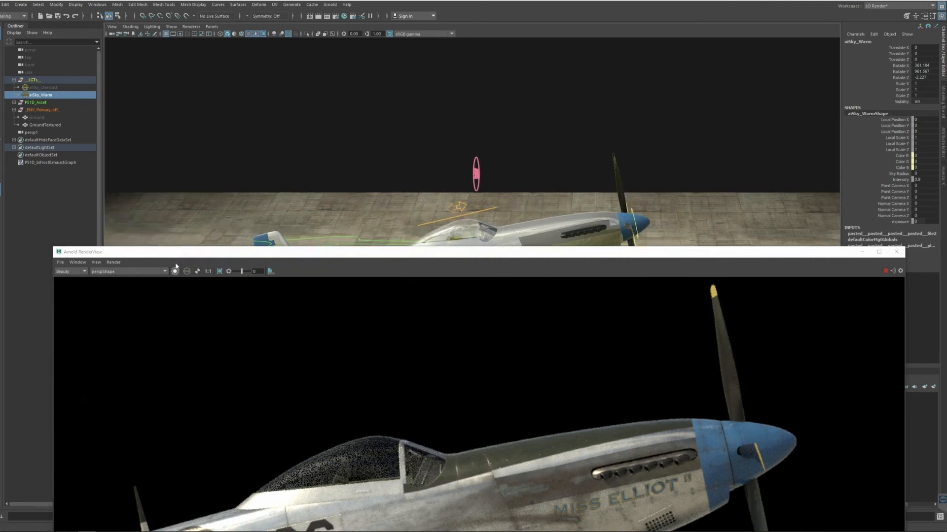
pyautogui.moveTo(190, 254); pyautogui.dragTo(144, 7)
pyautogui.click(31, 14)
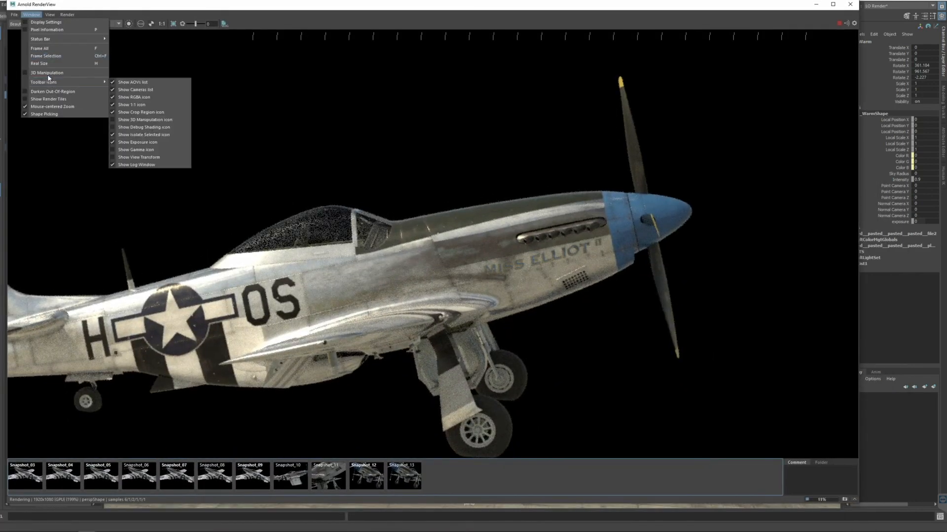
pyautogui.click(39, 48)
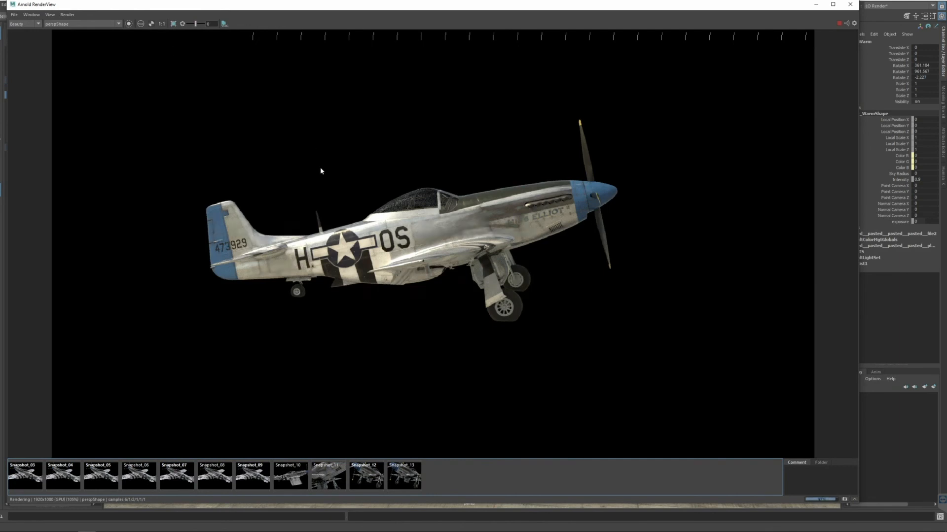
pyautogui.keyDown('alt'); pyautogui.moveTo(321, 173); pyautogui.dragTo(364, 190); pyautogui.keyUp('alt')
pyautogui.keyDown('alt'); pyautogui.moveTo(377, 208); pyautogui.dragTo(421, 208); pyautogui.keyUp('alt')
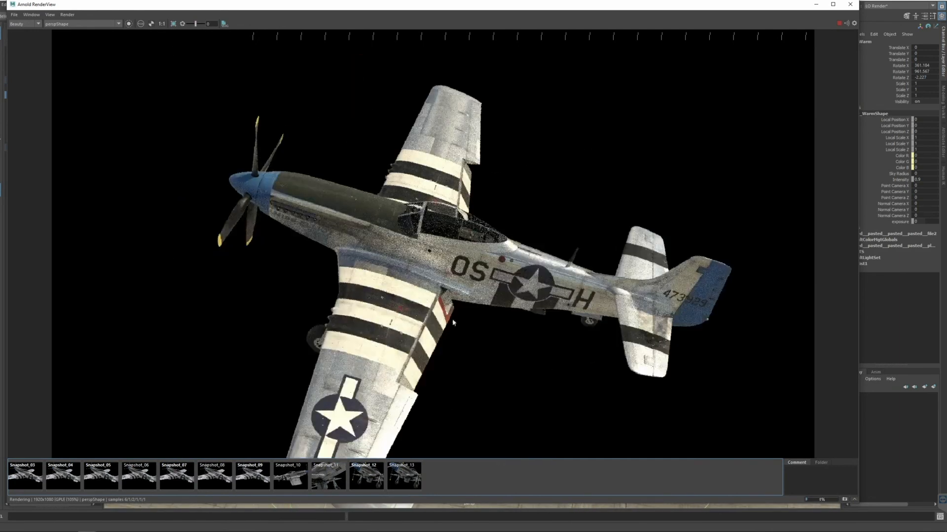
pyautogui.keyDown('alt'); pyautogui.moveTo(499, 353); pyautogui.dragTo(490, 331); pyautogui.keyUp('alt')
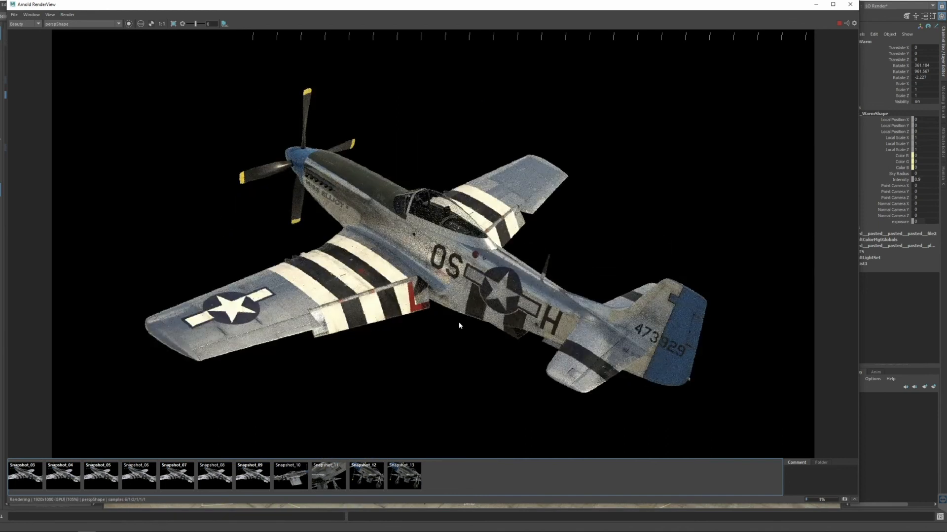
pyautogui.moveTo(514, 339)
pyautogui.keyDown('alt'); pyautogui.mouseDown(button='right')
pyautogui.moveTo(526, 335)
pyautogui.moveTo(516, 342)
pyautogui.mouseUp(button='right'); pyautogui.keyUp('alt')
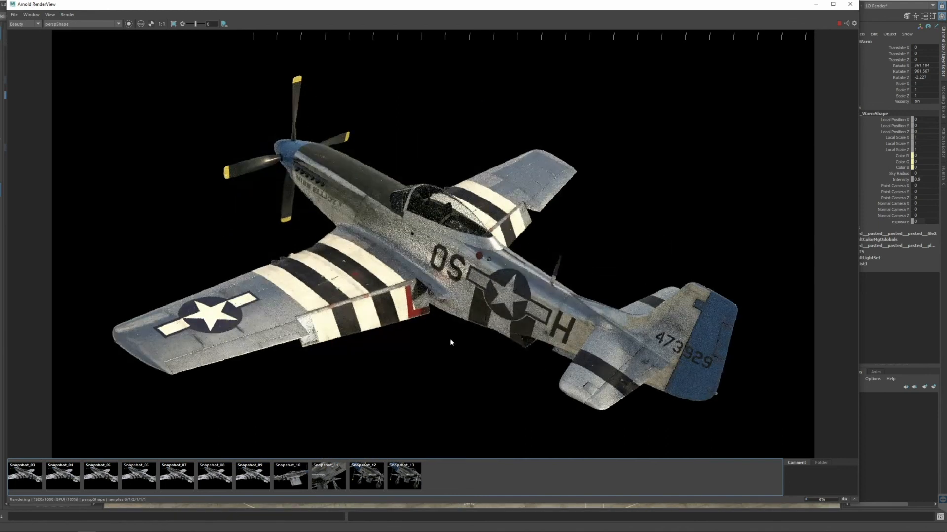
pyautogui.moveTo(449, 338)
pyautogui.keyDown('alt'); pyautogui.mouseDown()
pyautogui.moveTo(391, 330)
pyautogui.moveTo(459, 333)
pyautogui.mouseUp(); pyautogui.keyUp('alt')
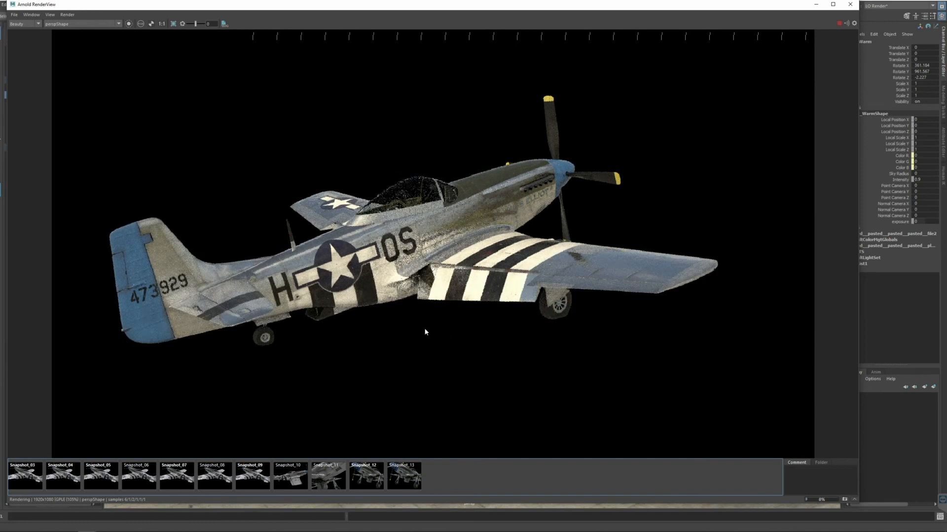
pyautogui.scroll(1, 425, 329)
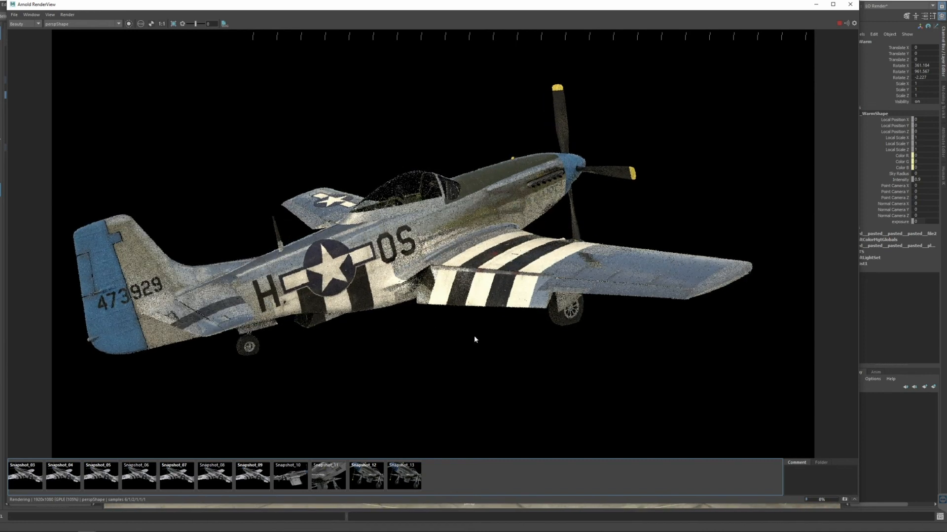
pyautogui.keyDown('alt'); pyautogui.moveTo(381, 319); pyautogui.dragTo(438, 332, button='middle'); pyautogui.keyUp('alt')
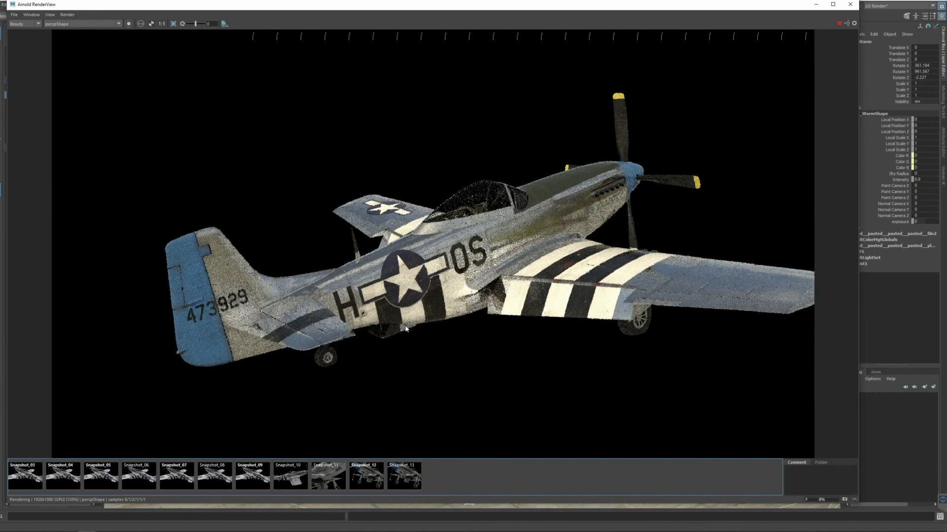
pyautogui.scroll(1, 389, 323)
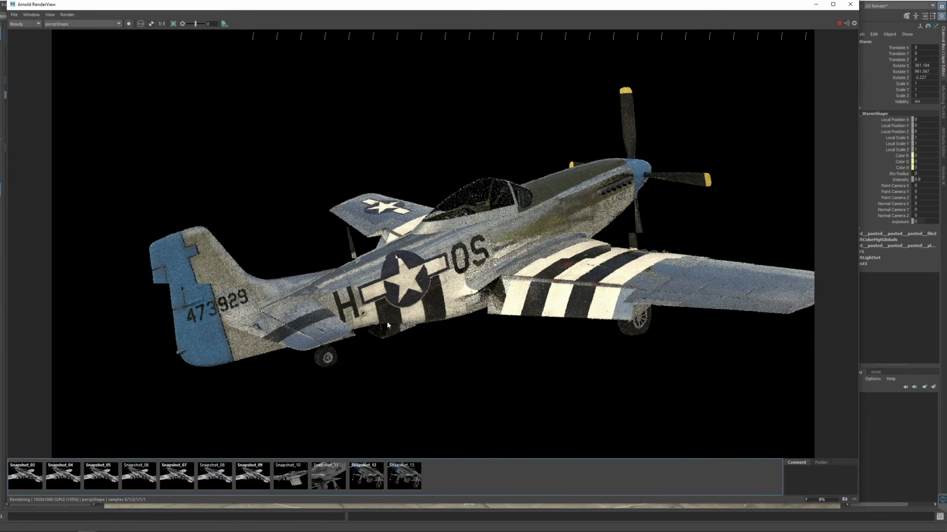
pyautogui.keyDown('alt'); pyautogui.moveTo(390, 325); pyautogui.dragTo(383, 323); pyautogui.keyUp('alt')
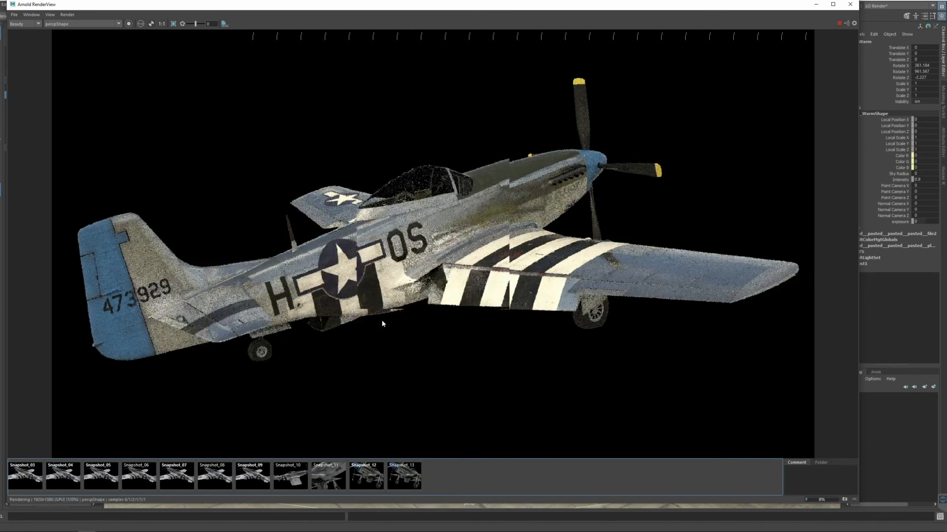